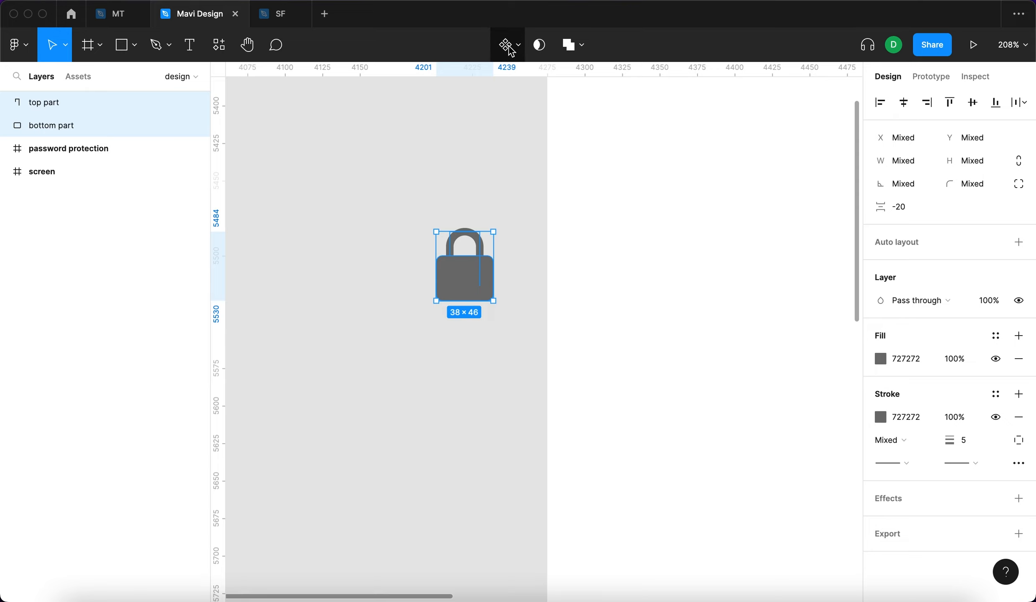
- Turn the top and bottom parts into a component named "lock", placed at about X 4133, Y 5449
click(506, 44)
drag(474, 233, 372, 178)
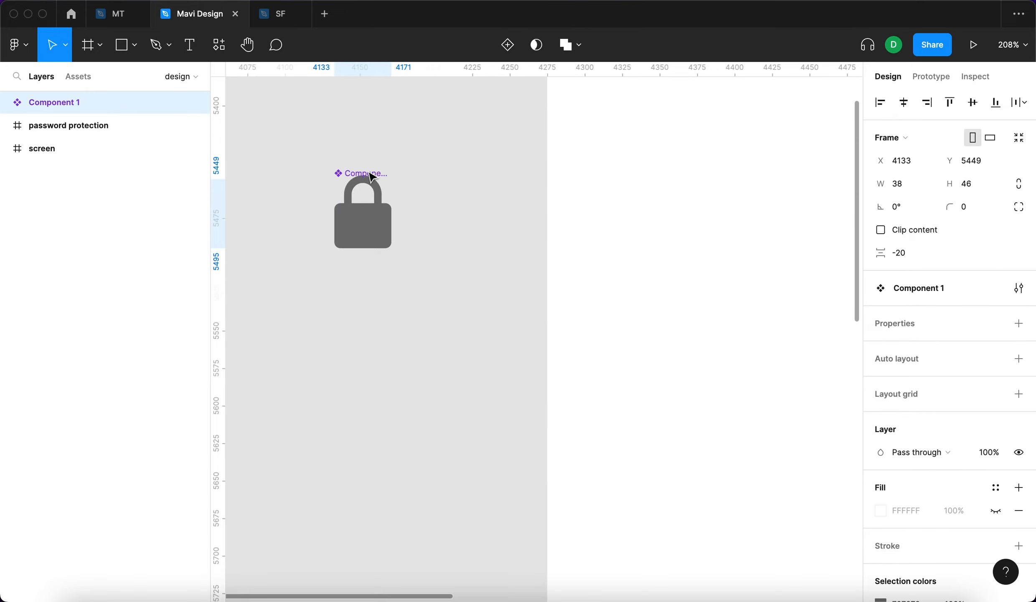
key(super+r)
text(lock)
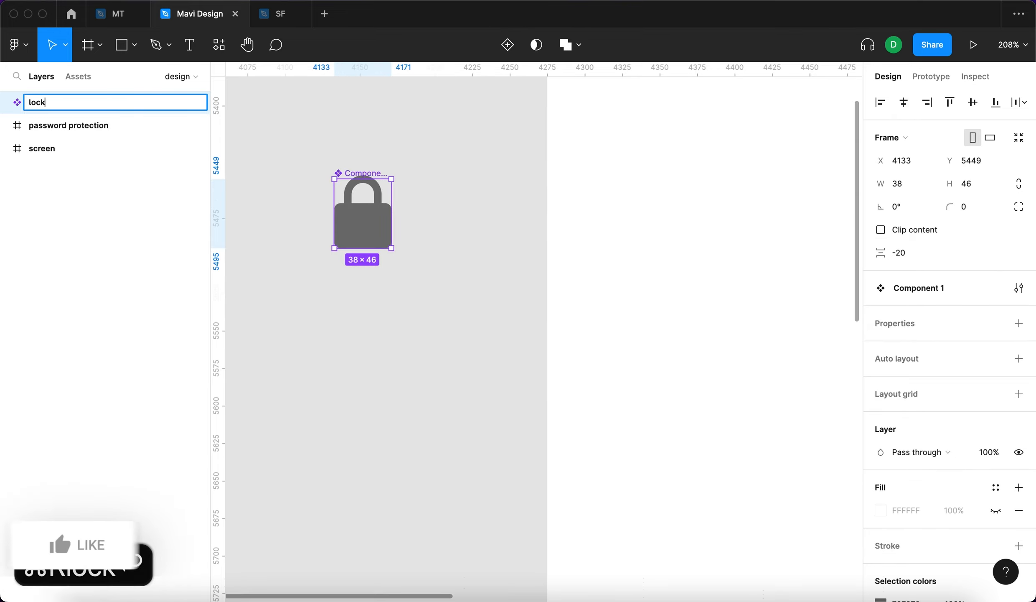
key(Return)
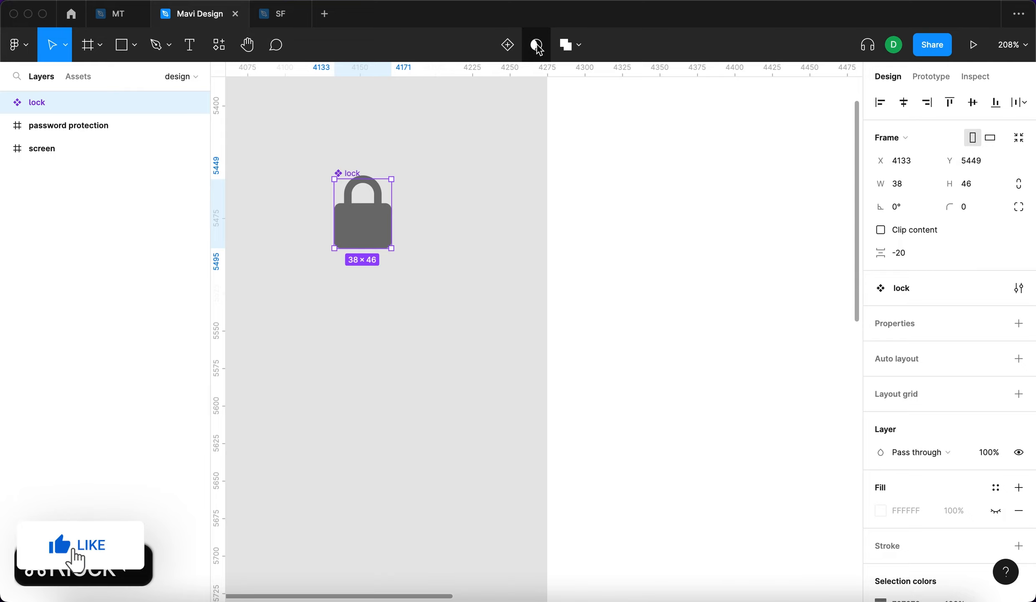
- Add a second variant to the lock component and name its property value "unlocked"
click(517, 49)
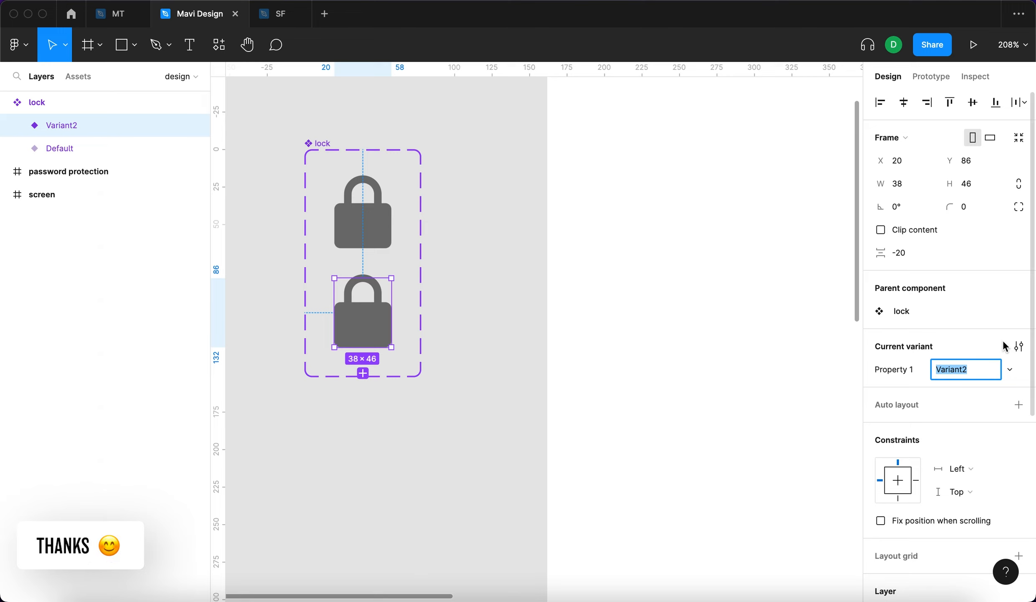
text(unlocked)
key(Return)
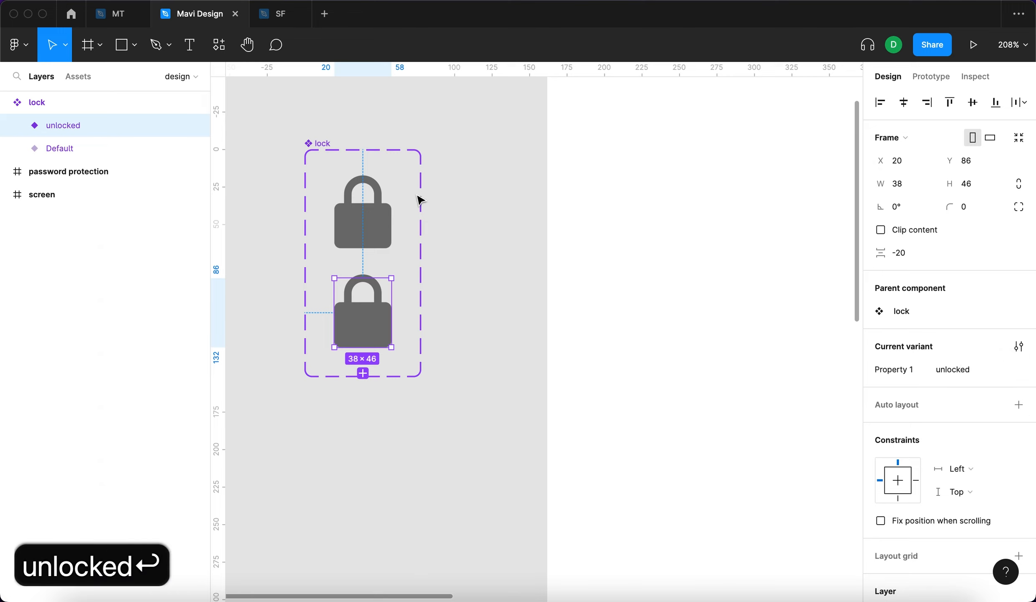
- Rename the lock component's default variant to "locked"
click(382, 213)
text(locked)
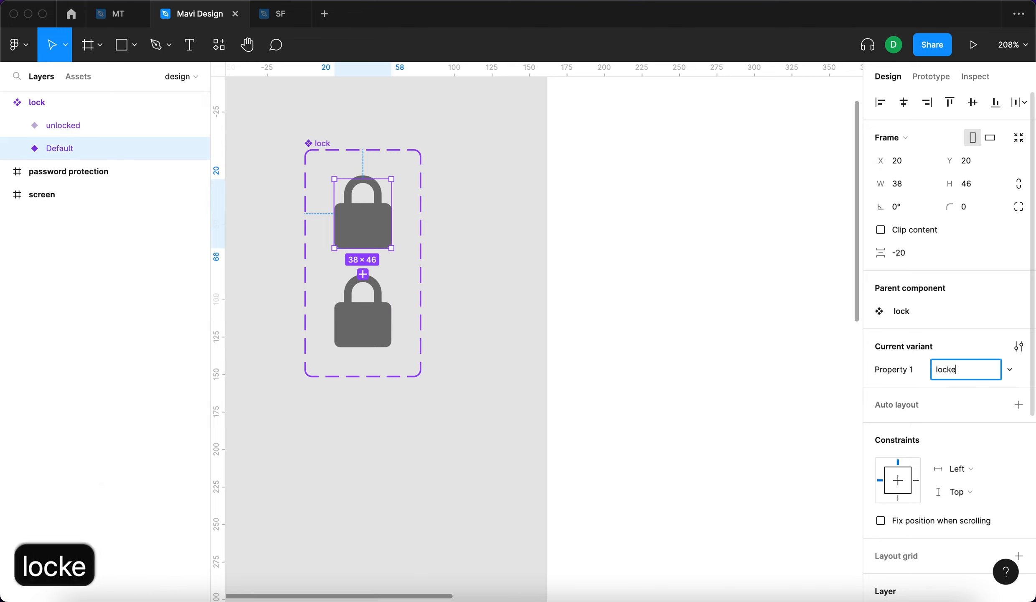
key(Return)
- Raise the top part inside the unlocked variant by 7 px to Y 29
click(356, 328)
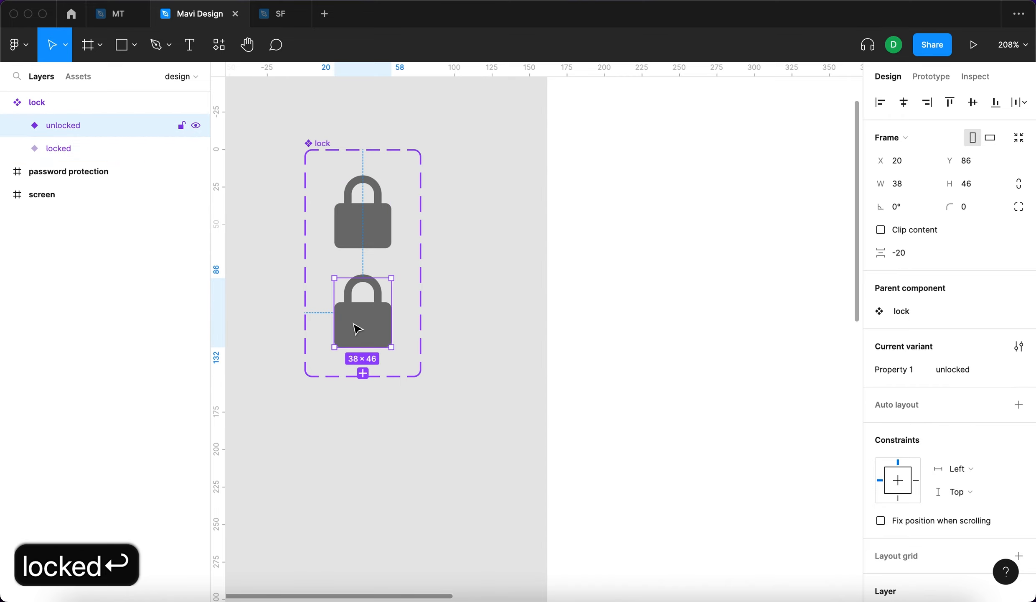
double_click(348, 297)
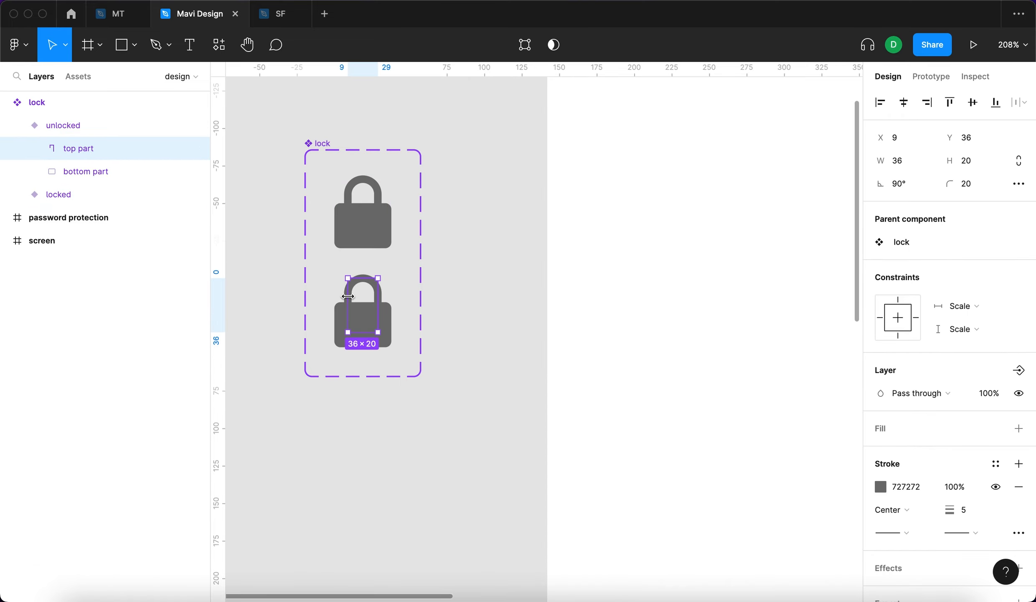
scroll(348, 296, up, 5)
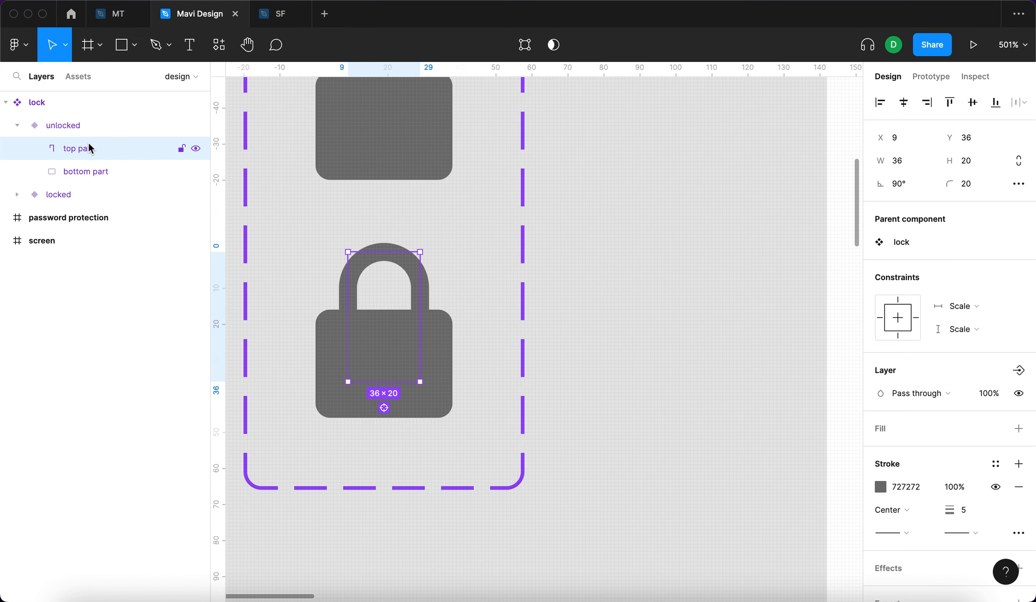
key(shift+Up)
key(shift+Down)
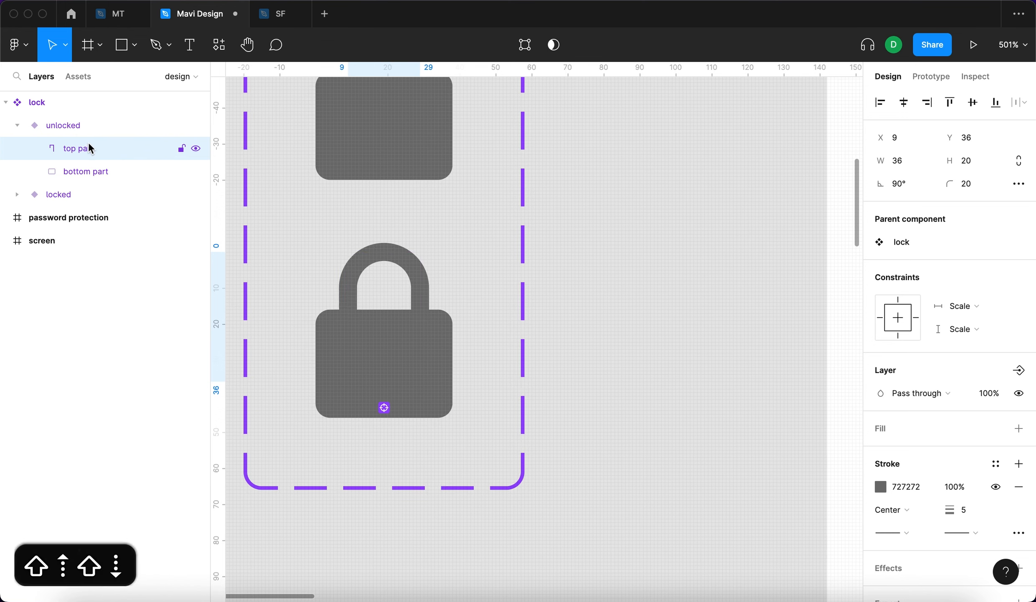
key(Up)
key(Up)
key(Up)
key(Up)
key(Up)
key(Up)
key(Up)
- Flip the unlocked variant's top part horizontally and shift it 20 px to the right, to X 49
key(shift+h)
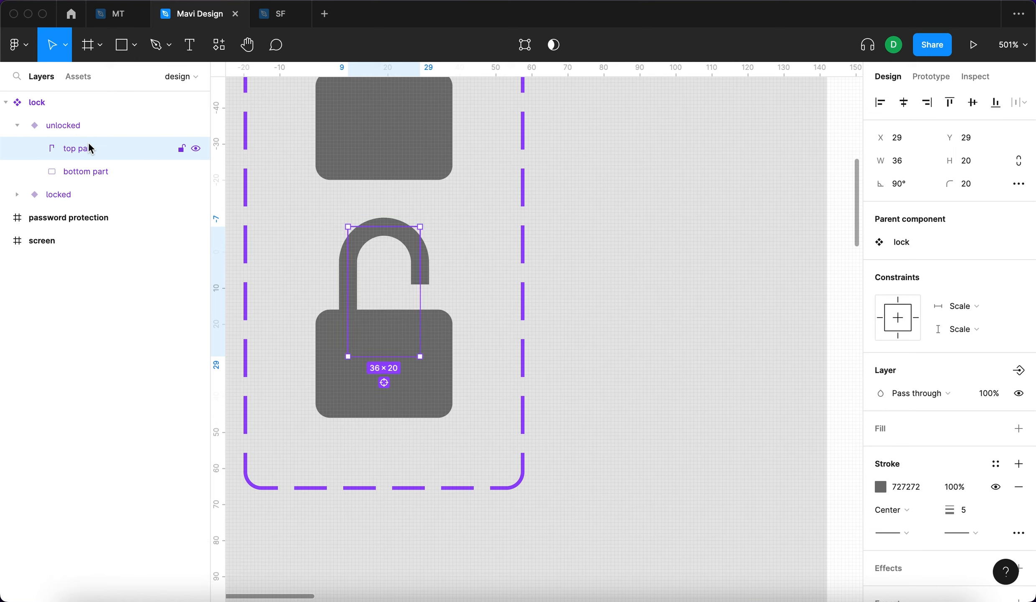
key(shift+h)
key(shift+h)
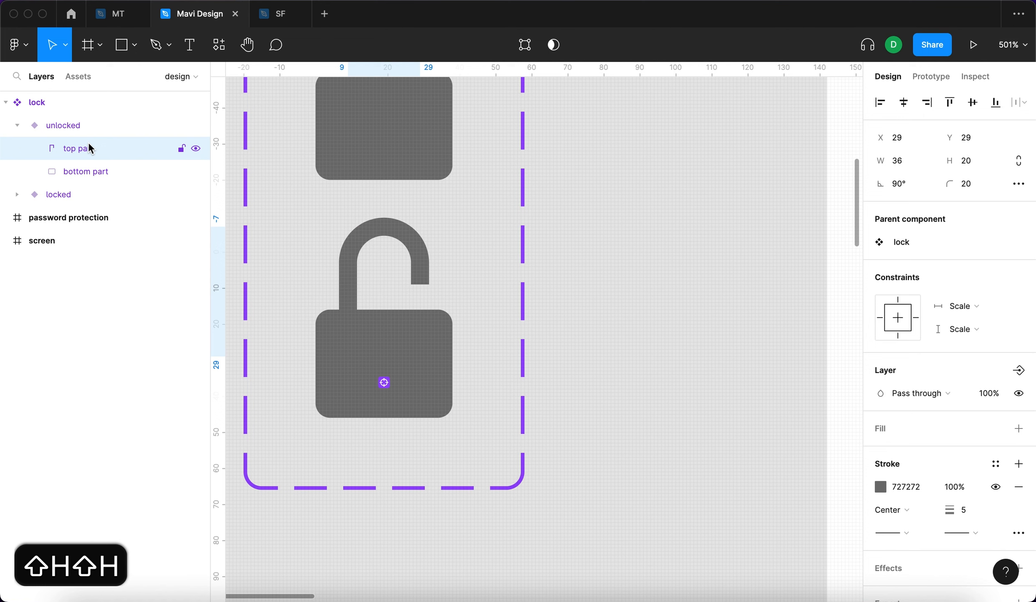
key(shift+Right)
key(shift+Right)
key(shift+Right)
key(shift+Left)
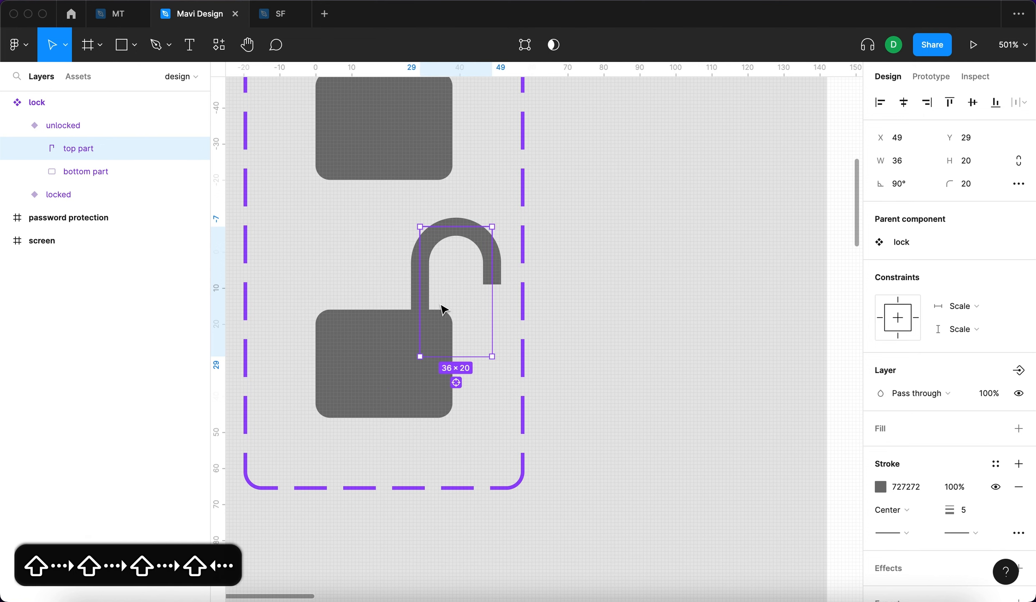
- Compare the shackle's outer edge in both lock variants against a temporary vertical guide at 32
scroll(439, 304, up, 2)
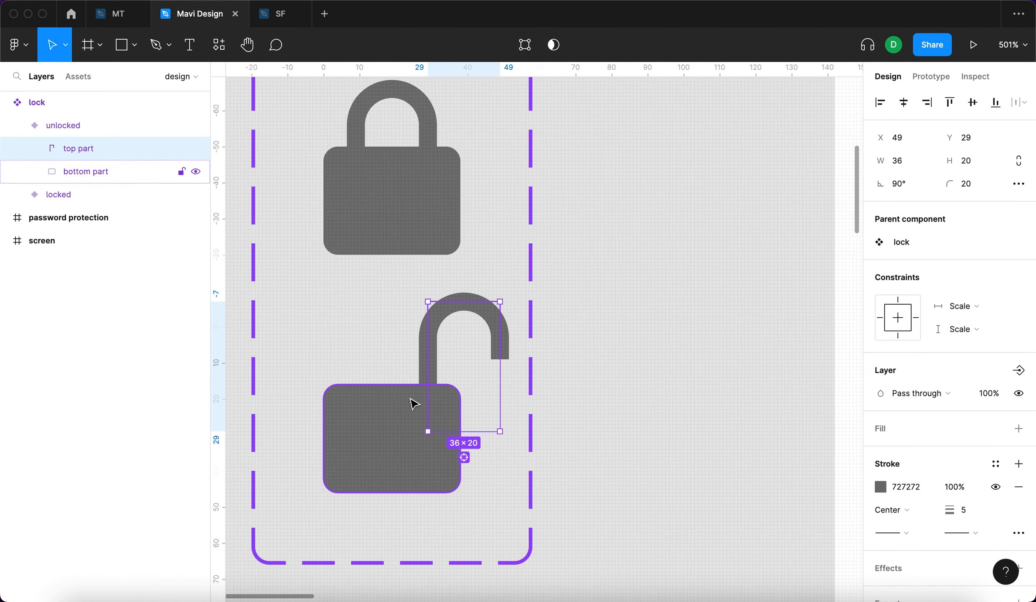
scroll(412, 400, up, 5)
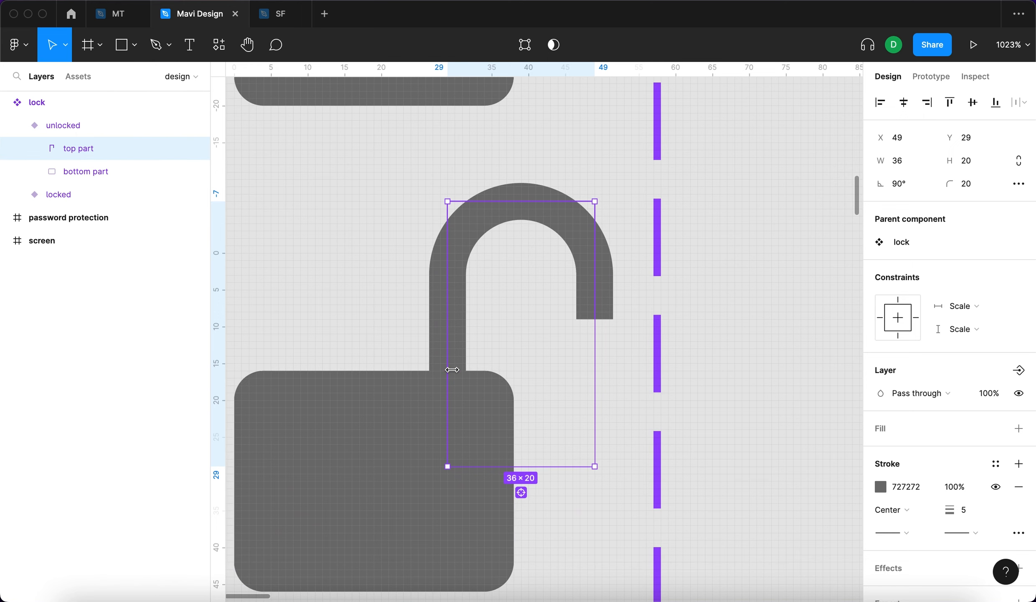
scroll(469, 376, up, 5)
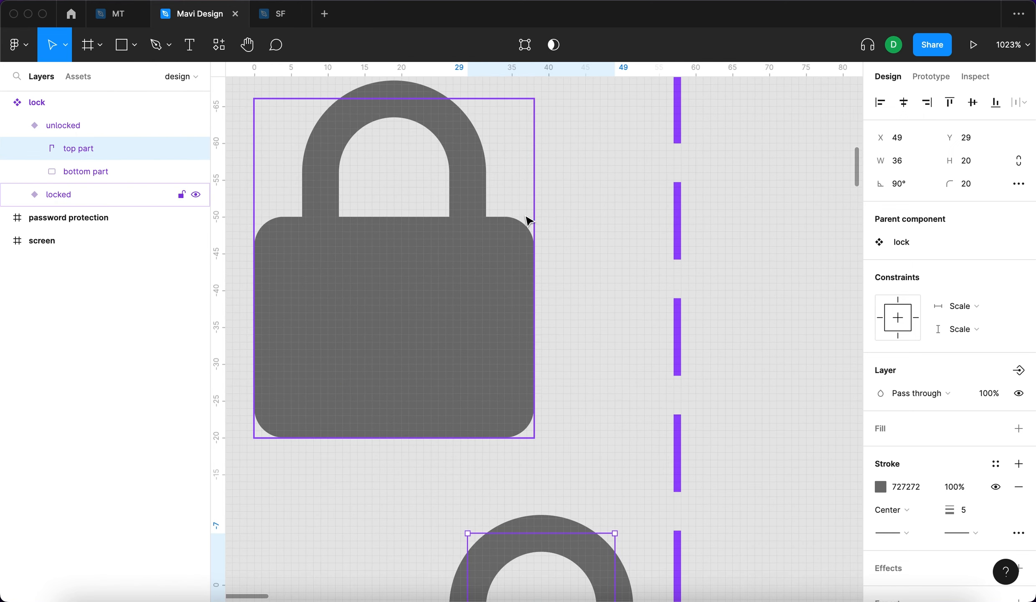
scroll(489, 217, down, 5)
drag(255, 208, 488, 229)
ctrl+scroll(488, 229, up, 10)
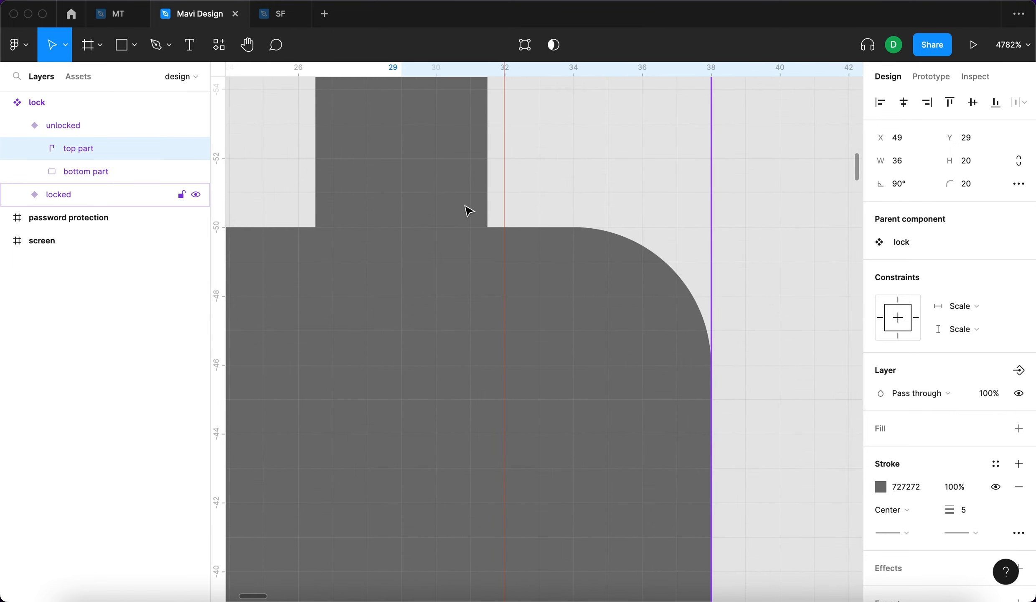
ctrl+scroll(496, 211, down, 7)
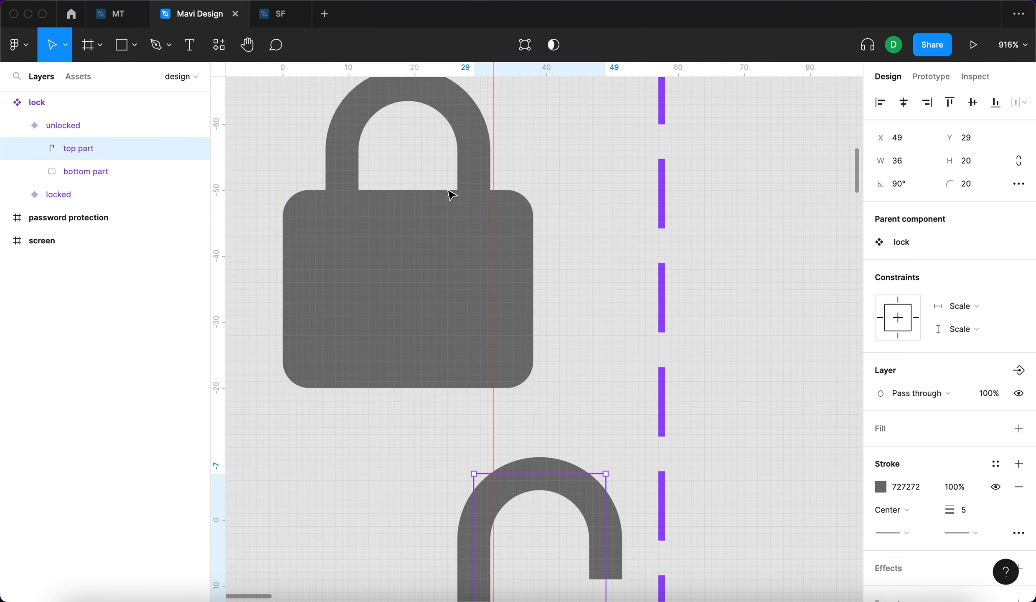
scroll(418, 221, down, 5)
scroll(418, 259, down, 2)
ctrl+scroll(488, 359, up, 10)
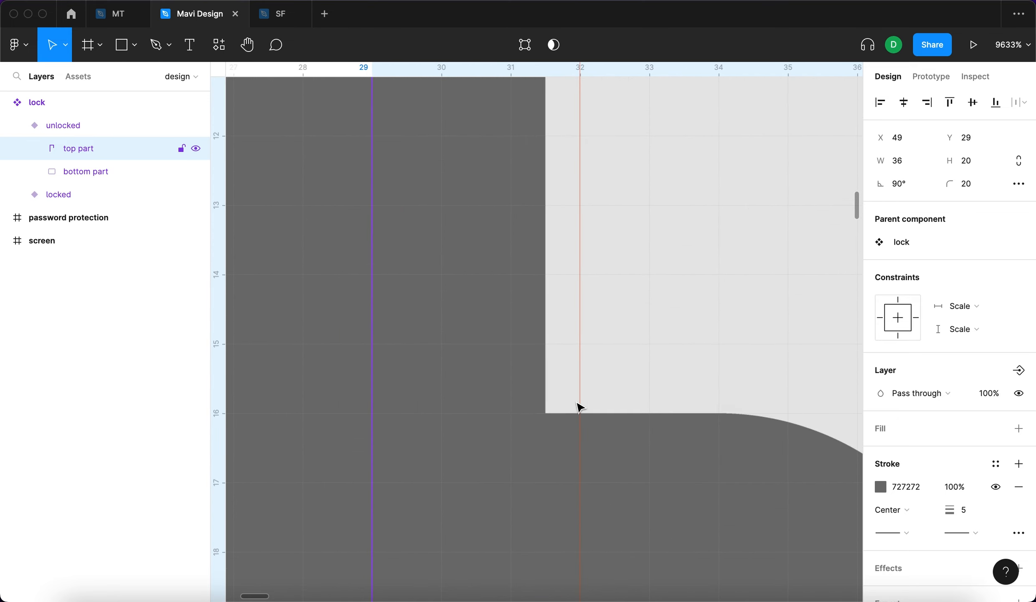
ctrl+scroll(597, 377, down, 10)
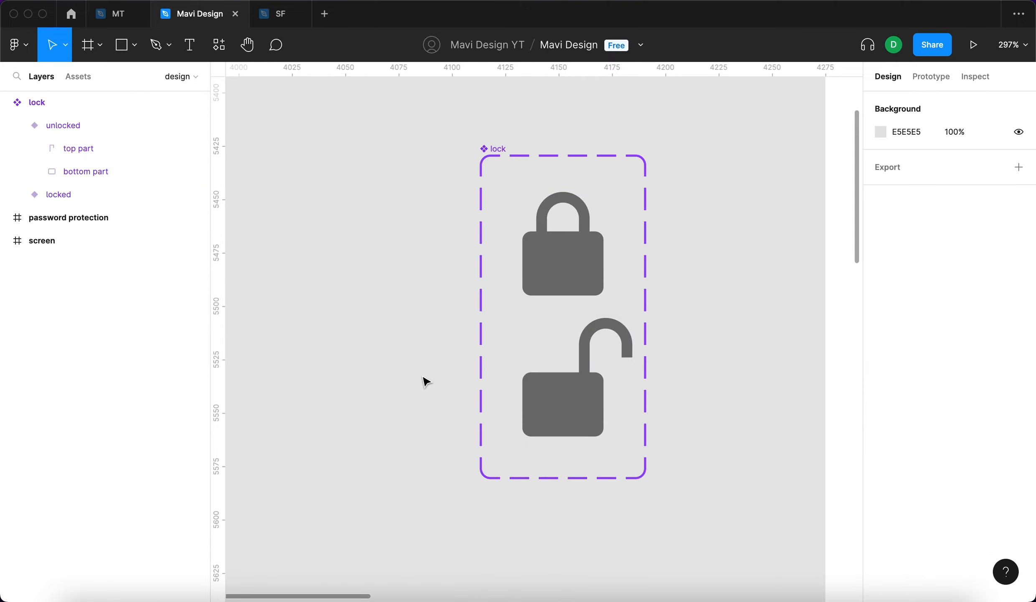
- Lower the top part of the unlocked variant by 2 px to Y 31
scroll(430, 364, right, 5)
click(465, 325)
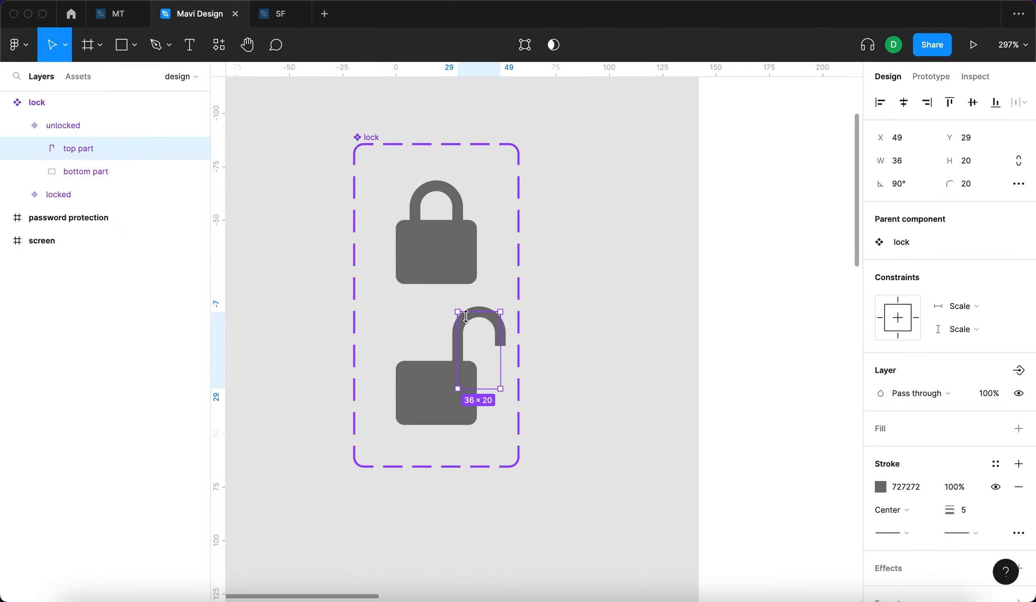
key(Down)
key(Down)
key(Down)
key(Up)
key(Up)
key(Down)
key(Up)
key(Down)
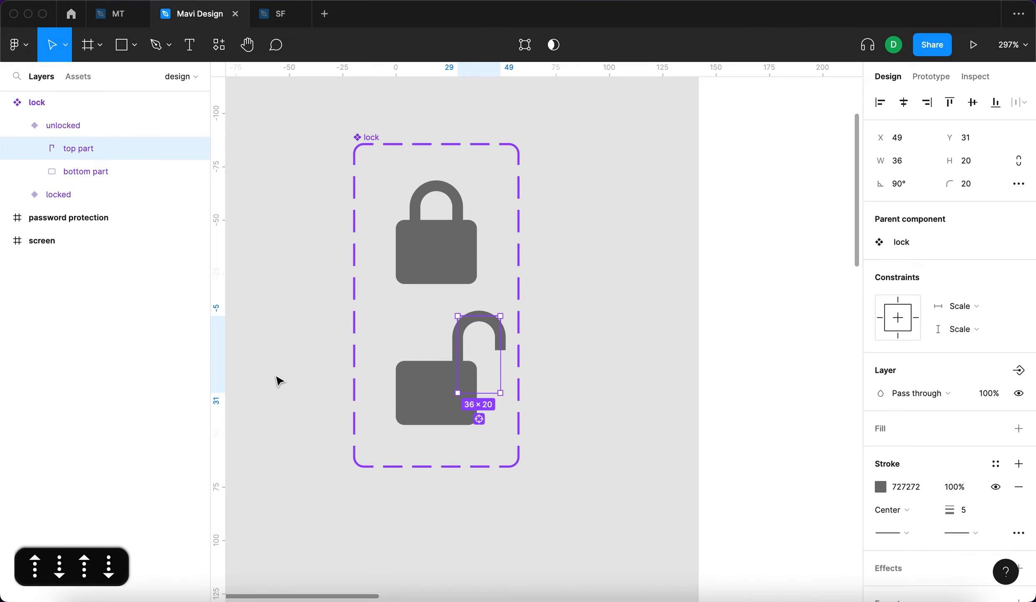
click(286, 316)
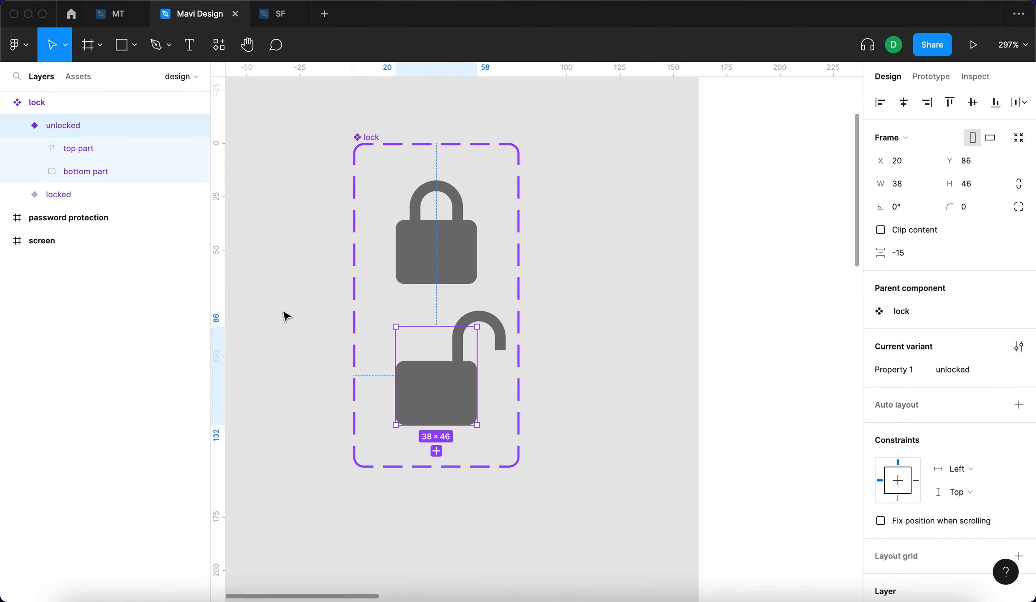
click(287, 317)
click(441, 260)
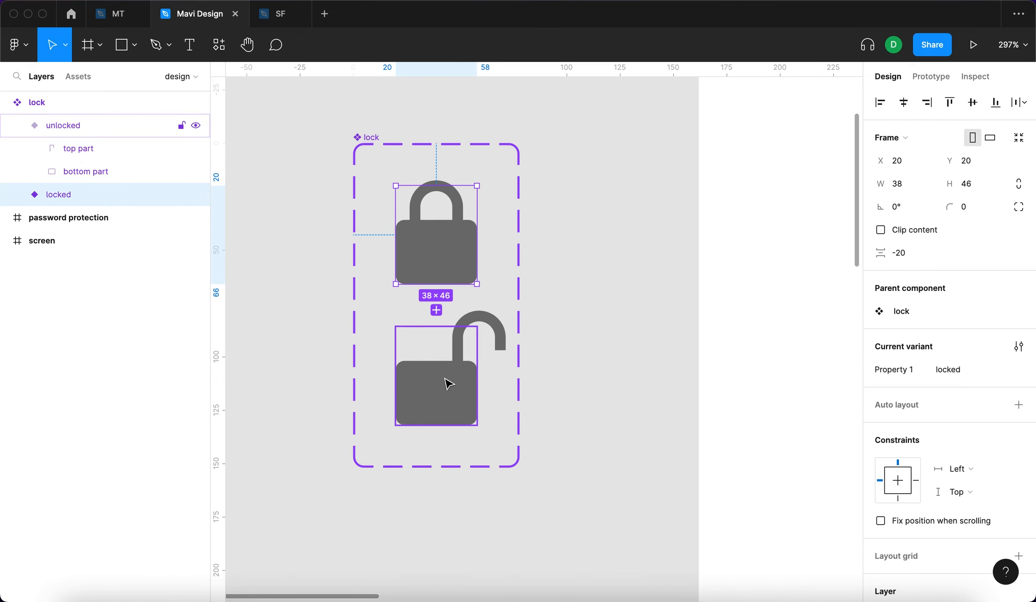
click(451, 382)
click(280, 380)
- Add the text "Confidential" inside the screen frame
scroll(278, 379, down, 5)
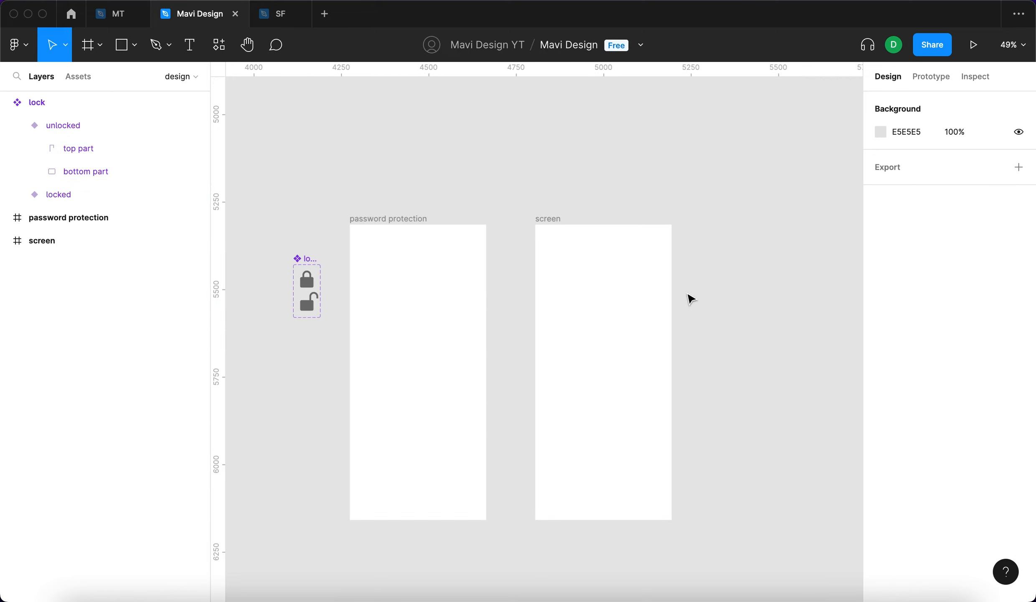
key(t)
click(601, 354)
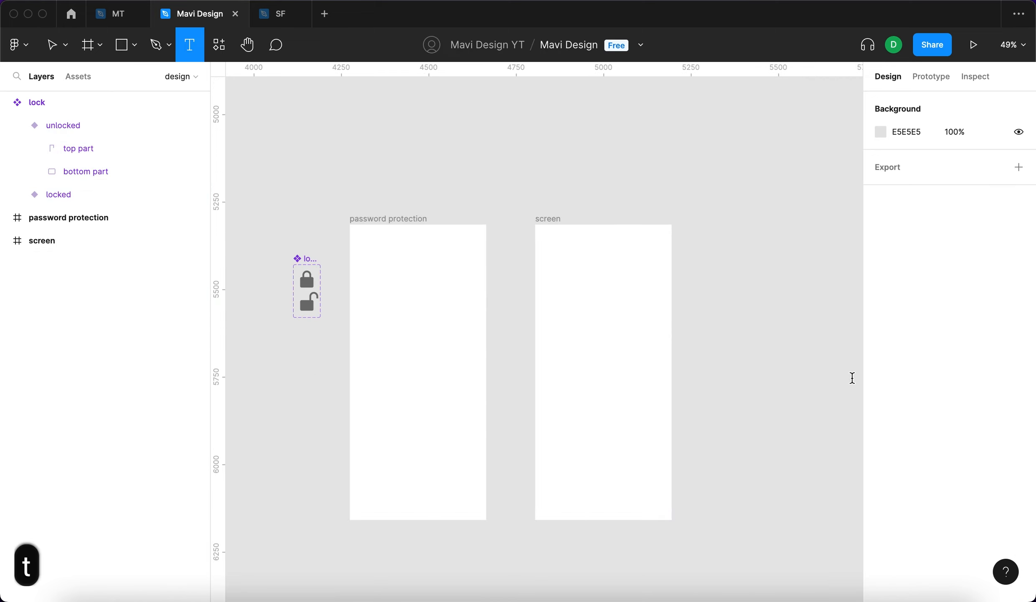
text(Confidential)
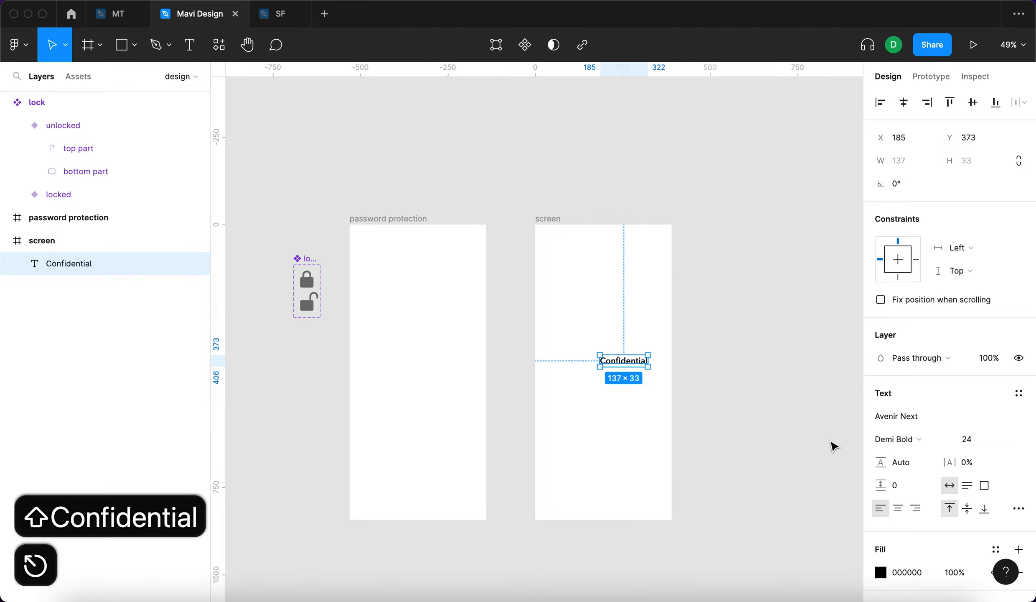
- Scale the Confidential text up into a large light-grey diagonal watermark spanning the screen frame
text(k)
drag(646, 370, 692, 264)
click(880, 572)
click(849, 227)
click(719, 197)
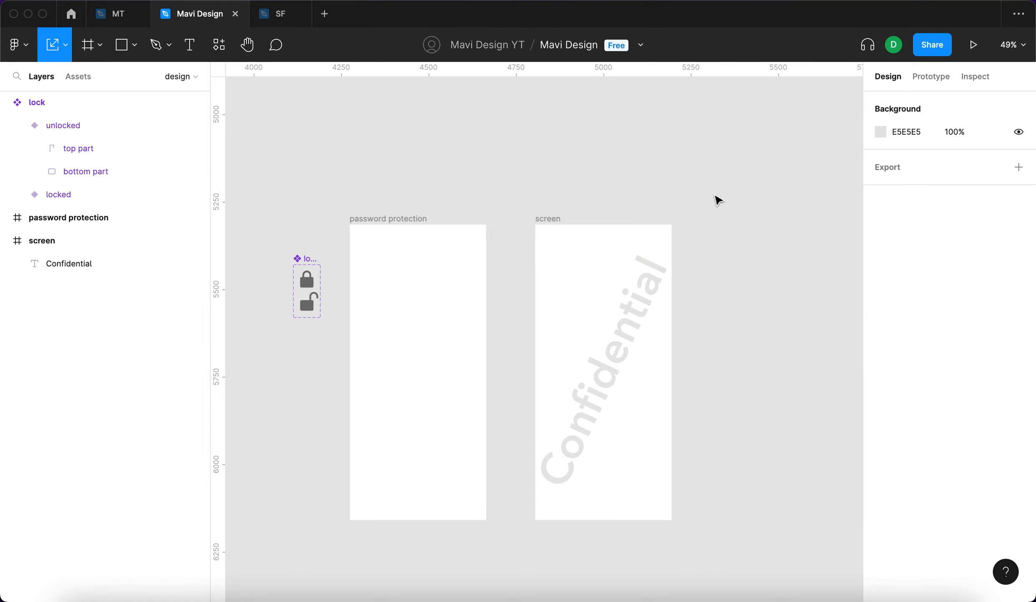
click(650, 305)
click(729, 322)
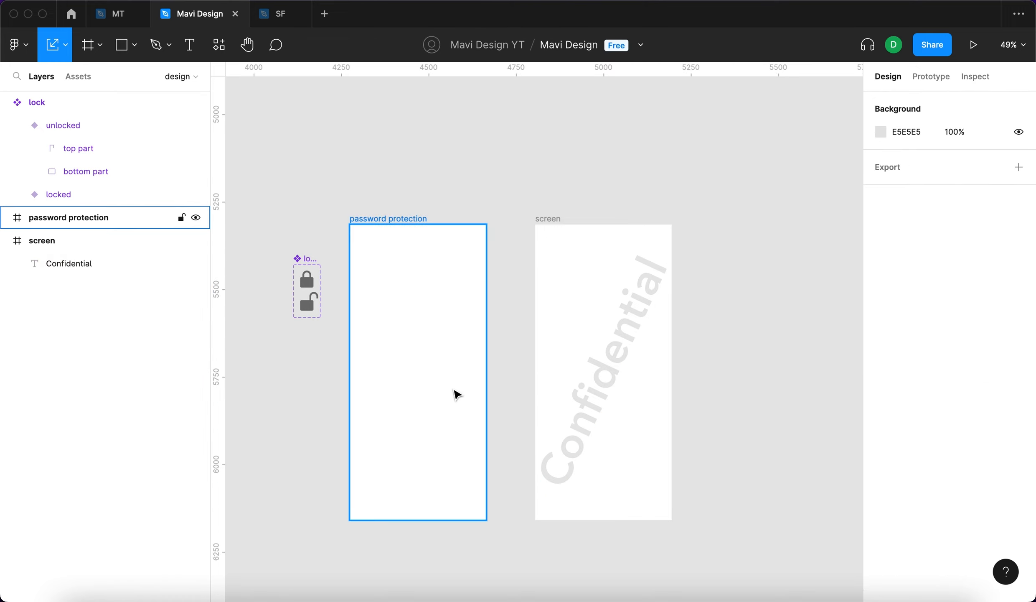
- Start a text object in the password protection frame with font size 20
scroll(337, 289, up, 5)
click(189, 45)
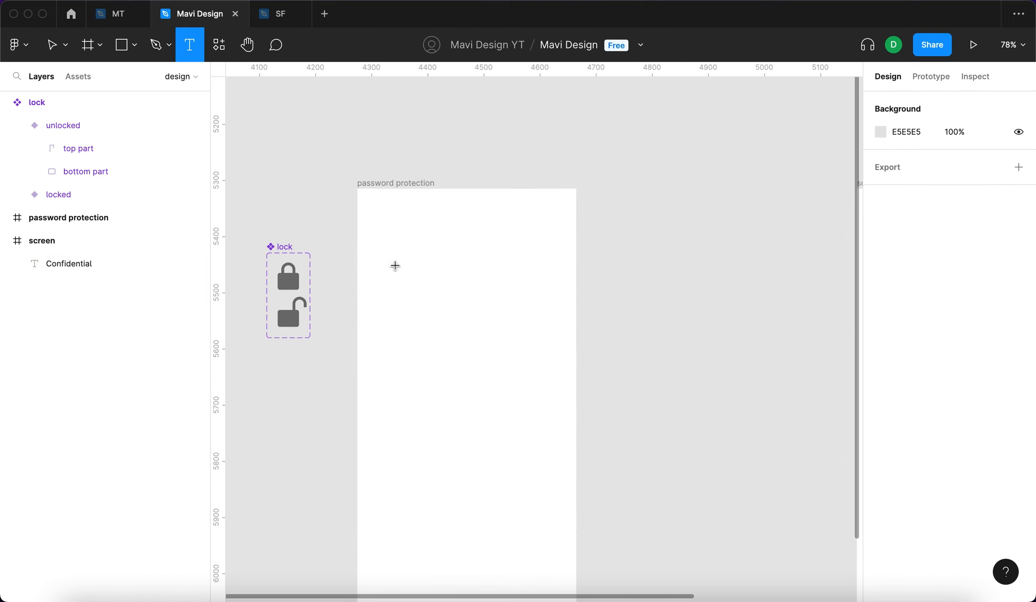
click(744, 389)
click(986, 436)
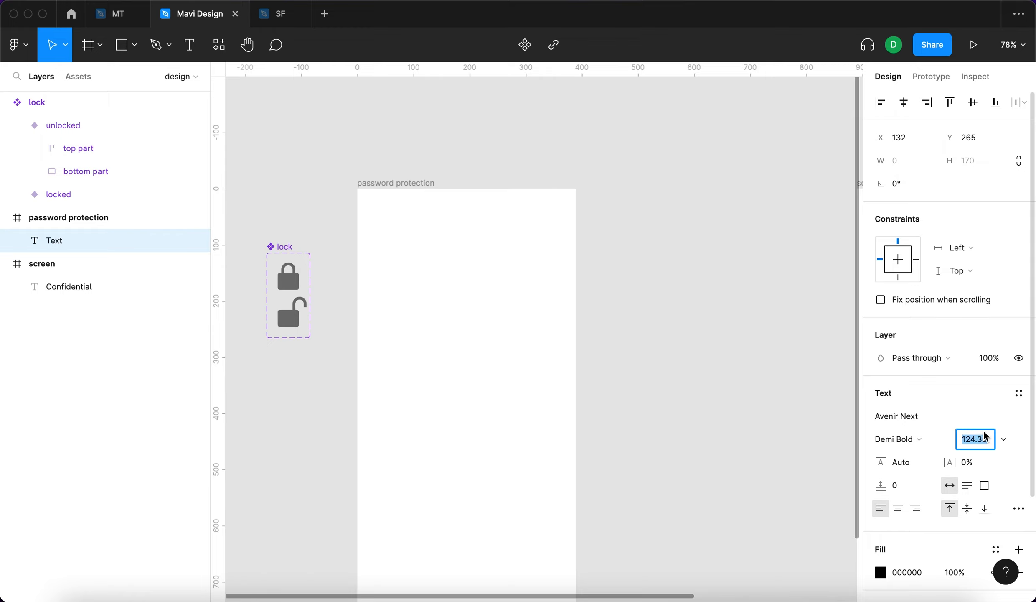
text(20)
key(Return)
- Enter the message "This content is password protected, enter zour password to continue" in the new text object
text(sdf)
key(BackSpace)
key(BackSpace)
key(BackSpace)
text(This content)
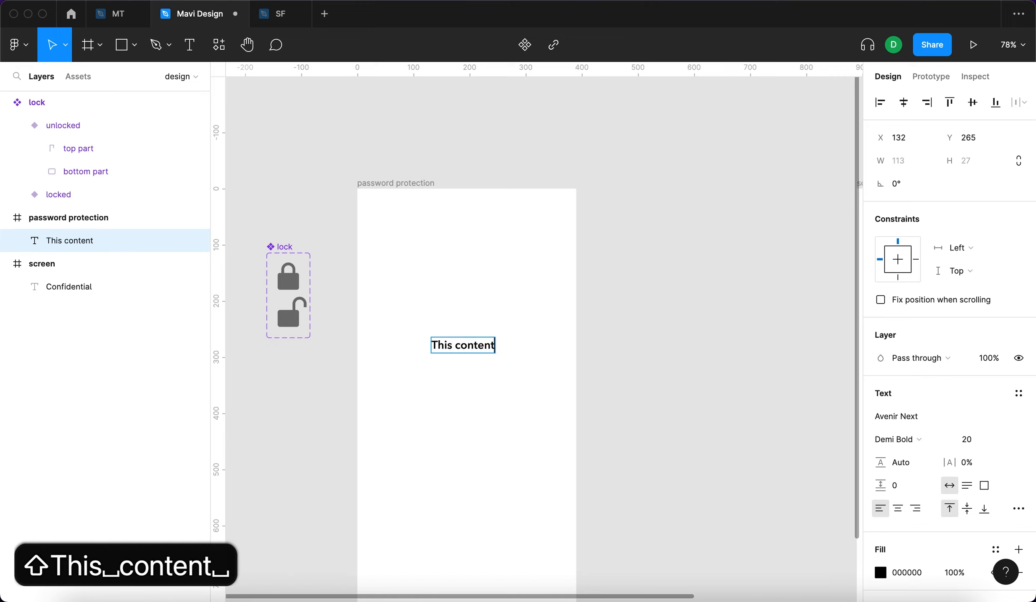
text( is password prote)
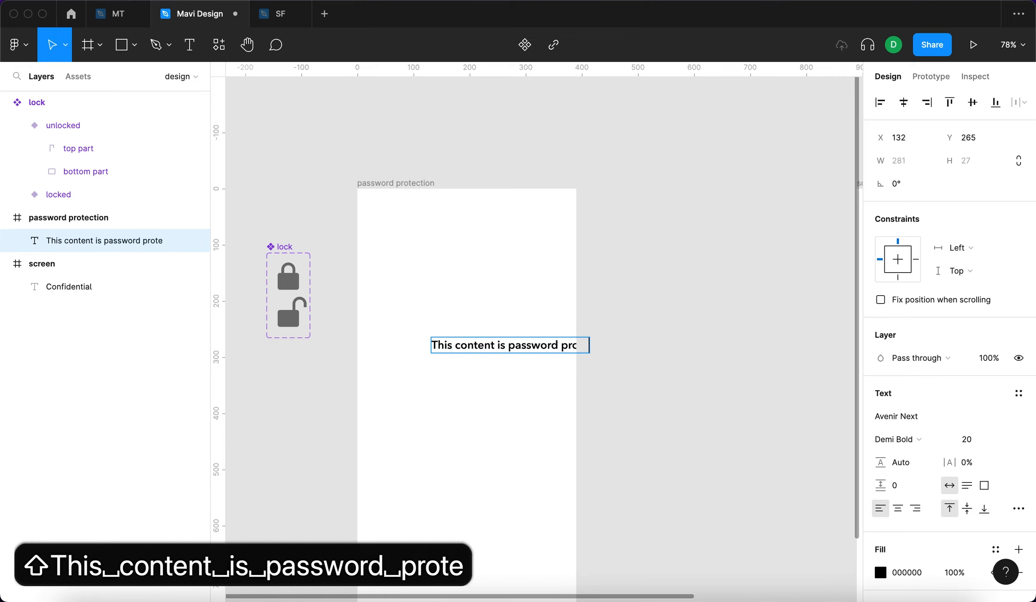
text(cted, enter your password to contin)
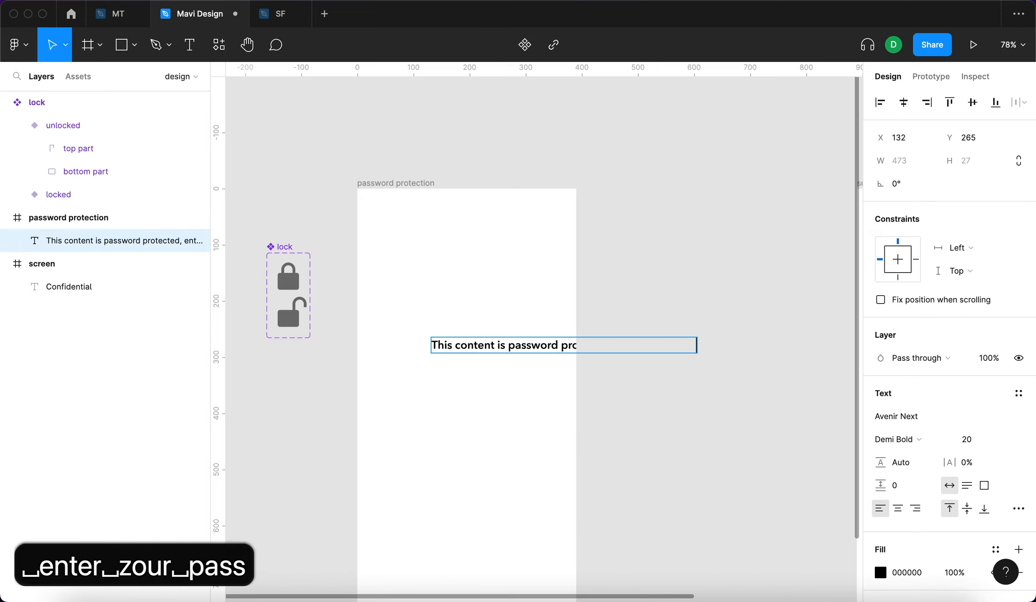
text(ue)
key(Escape)
- Narrow the message's text box to about 299 px so it wraps, and centre it horizontally in the password protection frame
drag(778, 345, 568, 366)
drag(431, 364, 400, 363)
key(alt+h)
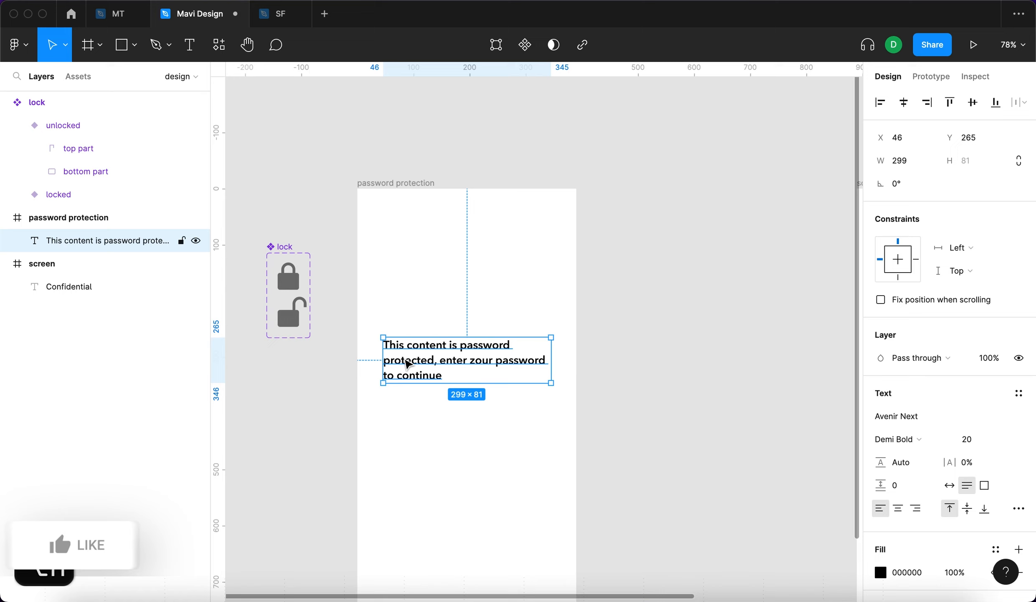
- Centre-align the message text in the password protection frame and correct "zour" to "your"
click(897, 509)
click(534, 490)
click(502, 355)
scroll(501, 357, up, 5)
double_click(465, 363)
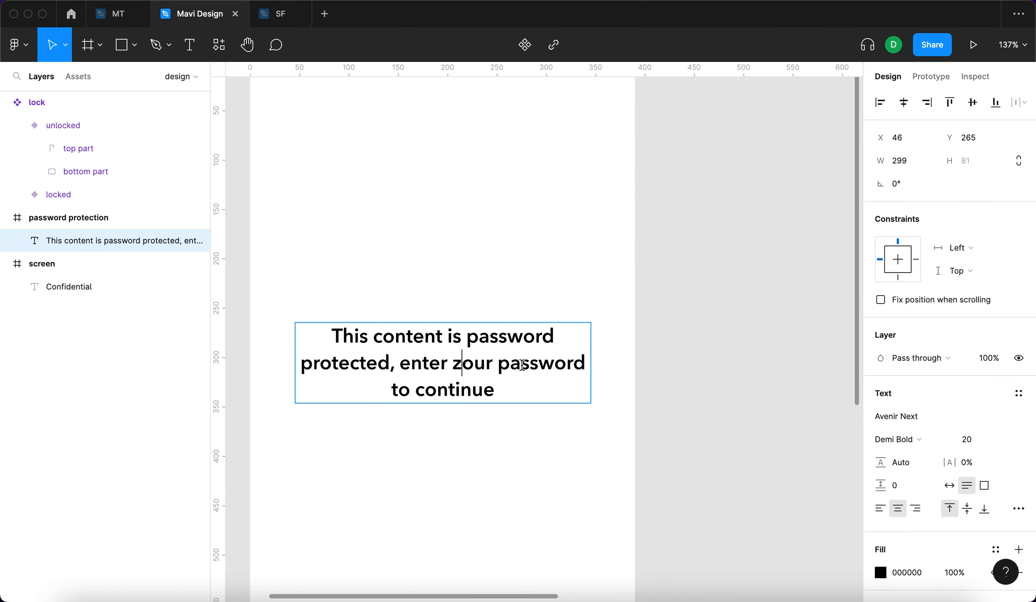
key(BackSpace)
text(y)
key(Escape)
- Set the message's font size to 18 so it fits on two lines
key(Down)
key(Down)
key(Down)
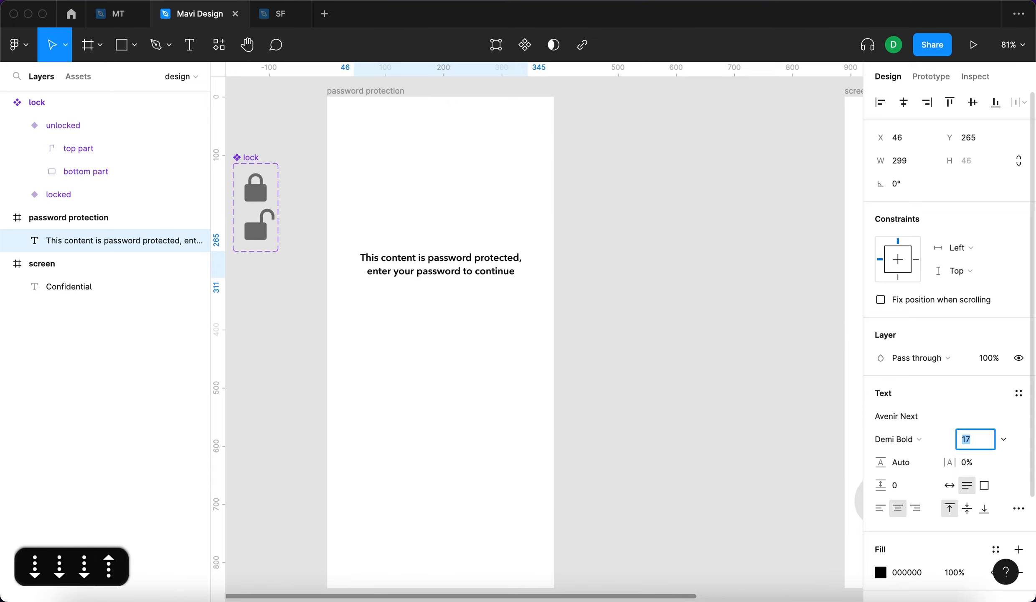
key(Return)
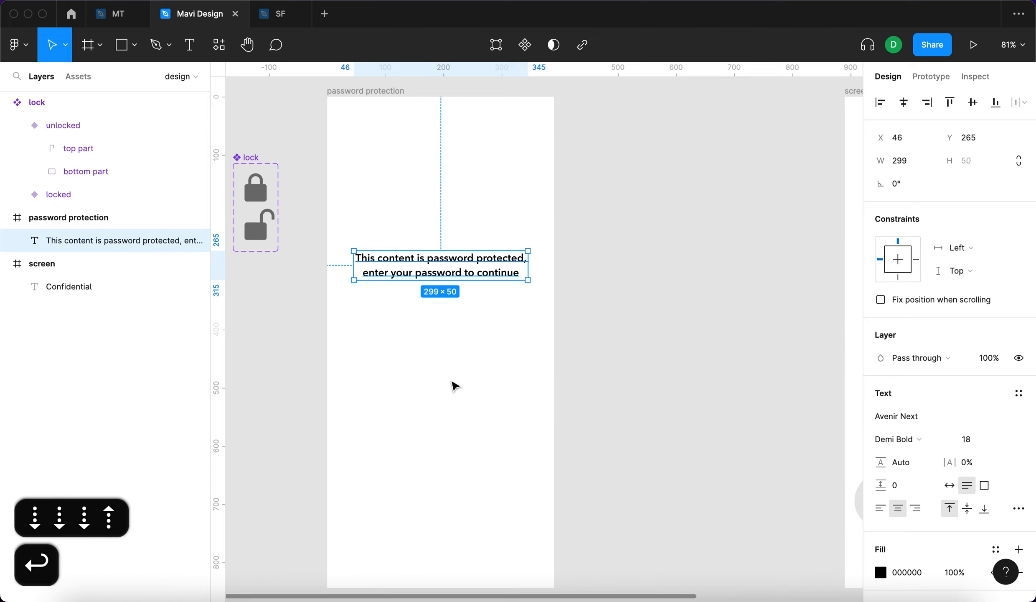
click(435, 347)
- Place an instance of the lock component, horizontally centred above the message in the password protection frame
scroll(439, 347, up, 2)
scroll(471, 393, up, 2)
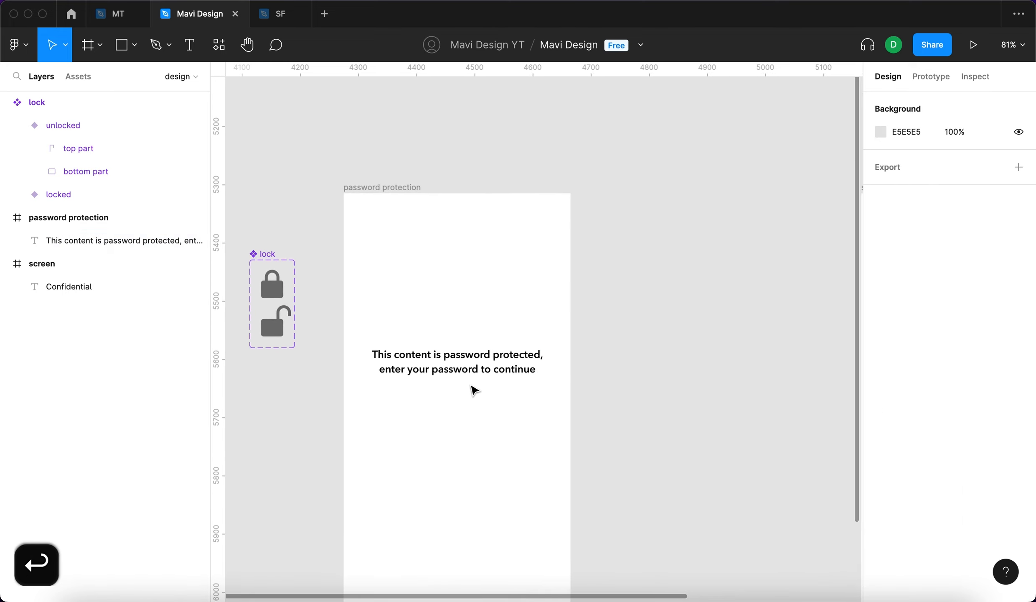
click(515, 369)
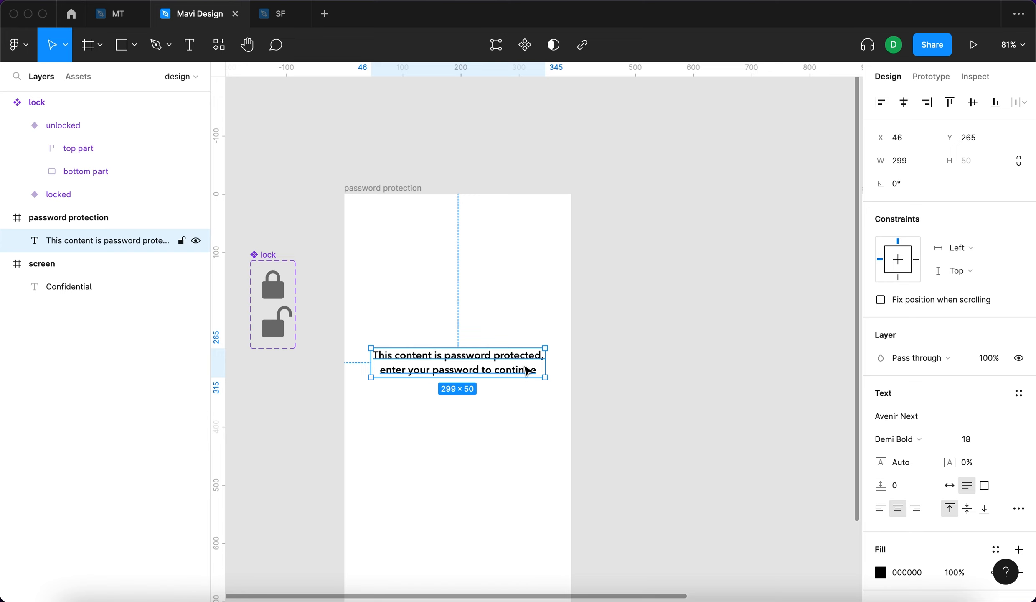
scroll(516, 445, down, 3)
click(78, 76)
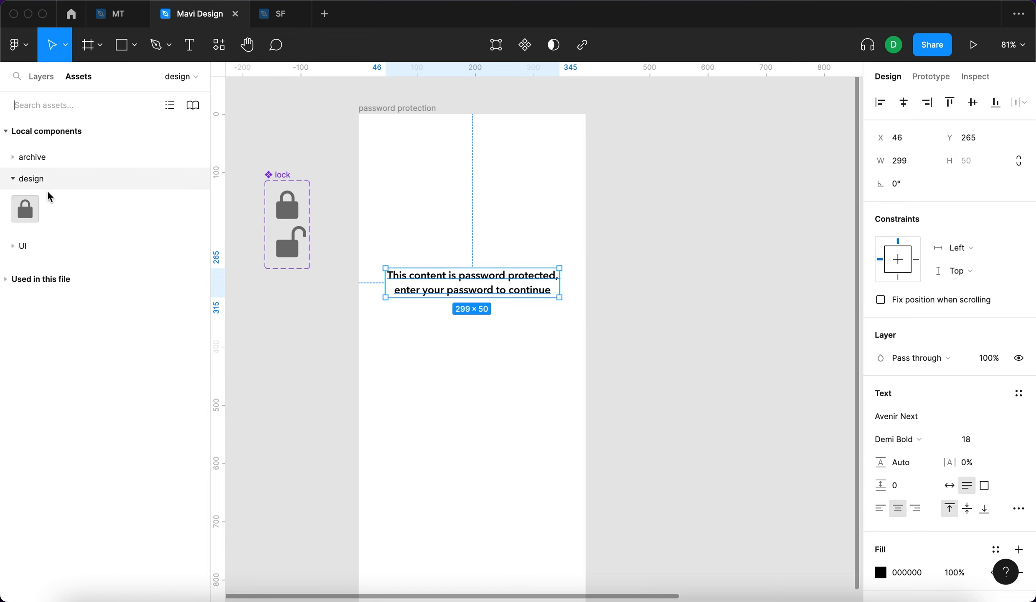
drag(47, 210, 456, 247)
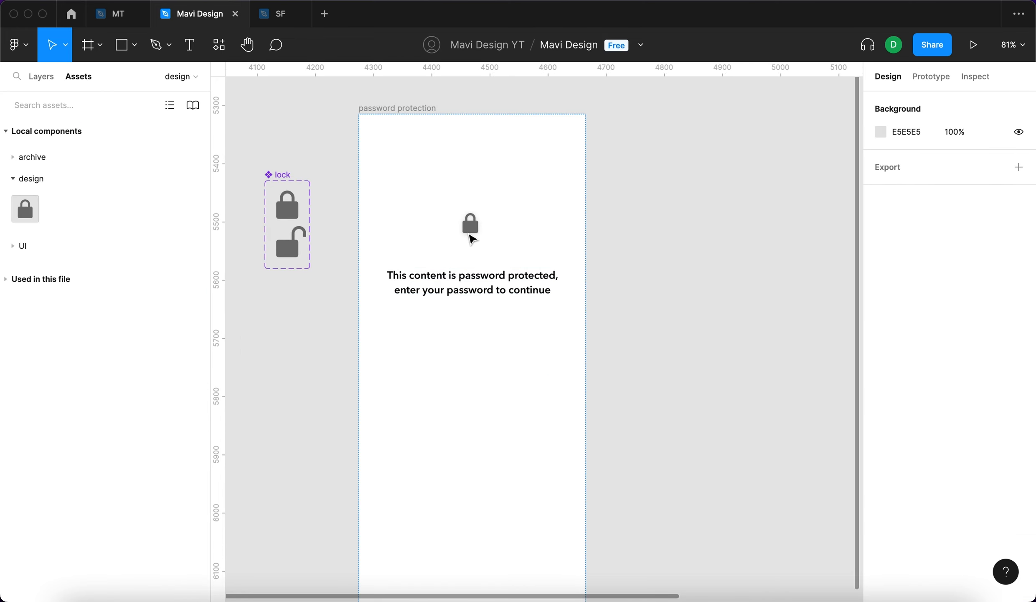
- Duplicate the message below itself at Y 397 and replace the copy's text with "ENTER PASSWORD"
click(482, 294)
drag(491, 292, 502, 363)
key(Return)
key(super+a)
key(BackSpace)
text(enter pass)
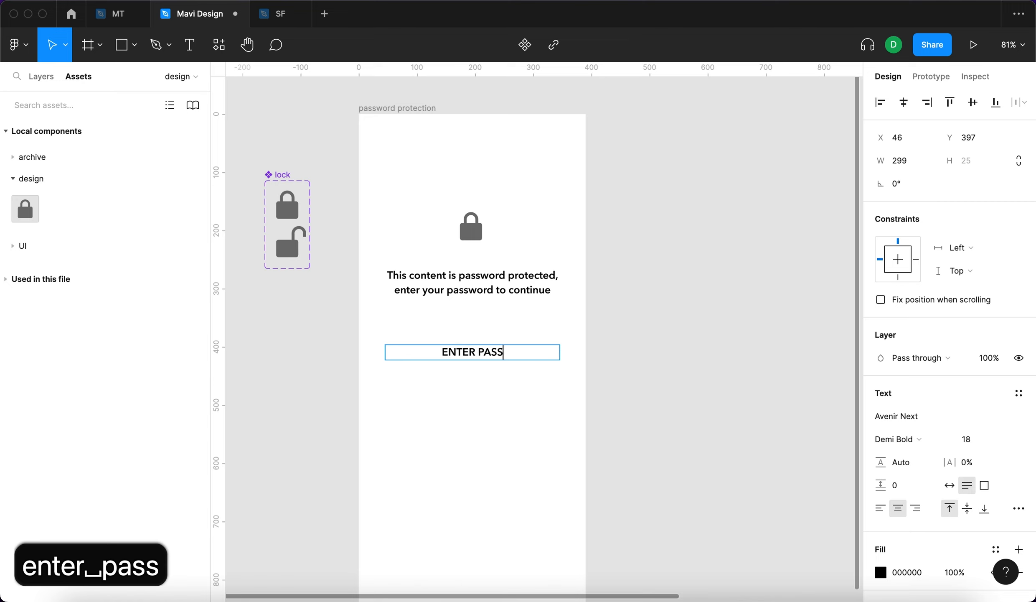
text(word)
key(Escape)
- Set the ENTER PASSWORD label's font size to 15 and make its text box auto width
click(967, 439)
key(Down)
key(Down)
key(Down)
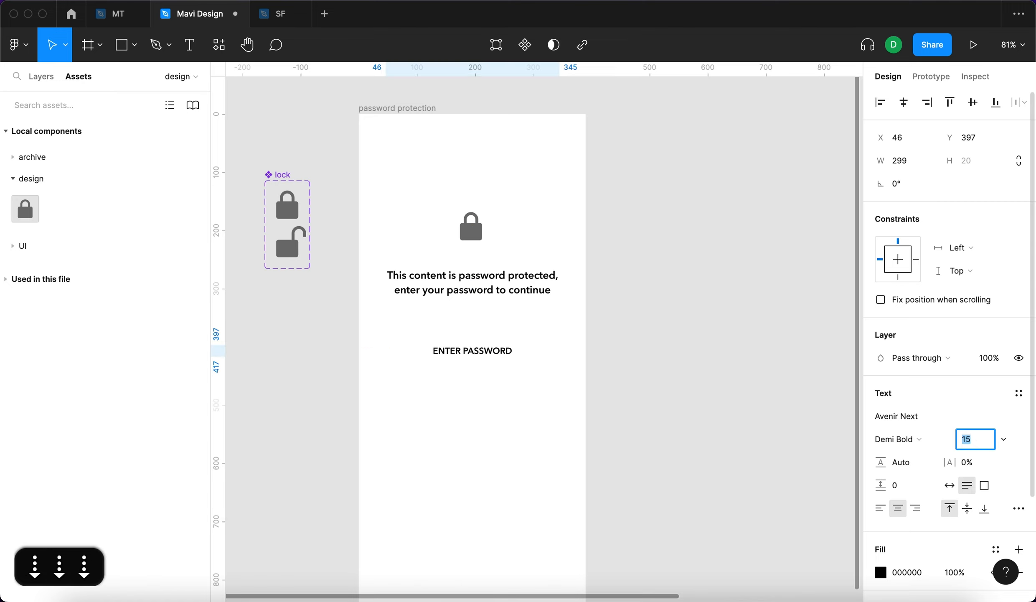
click(949, 485)
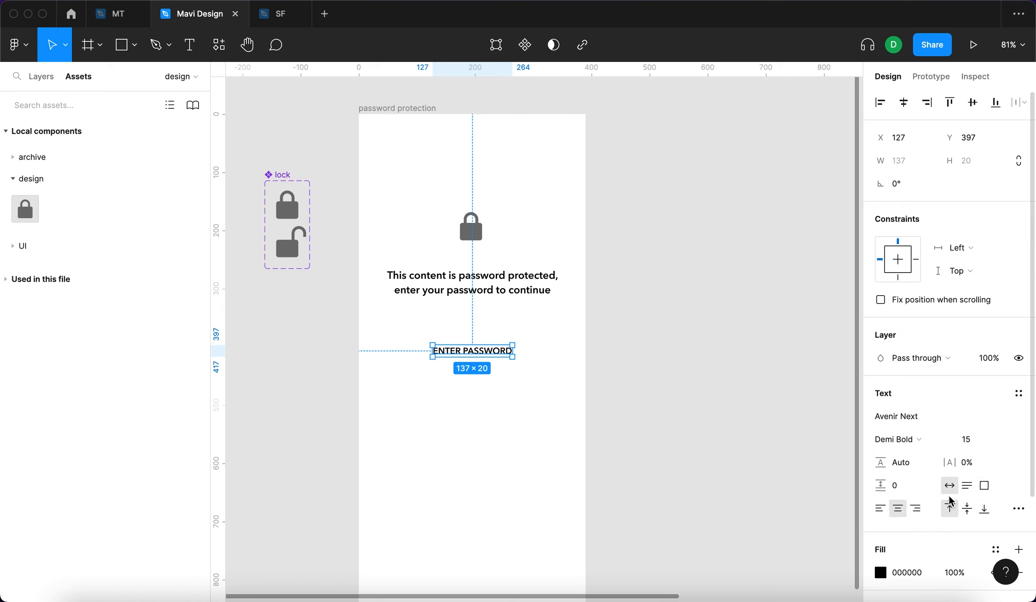
- Change the ENTER PASSWORD label's font weight to Bold
click(886, 439)
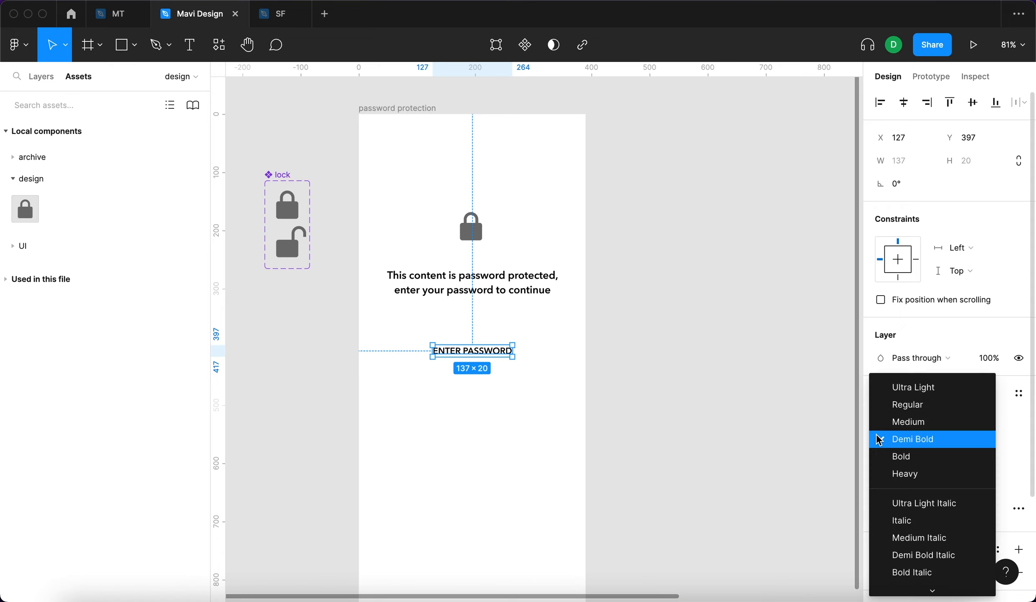
click(885, 474)
scroll(511, 387, up, 5)
click(911, 439)
click(899, 419)
- Set the ENTER PASSWORD label's letter spacing to 10%
click(967, 462)
key(Up)
key(Up)
key(Up)
key(Up)
key(Up)
key(Up)
key(Up)
key(Up)
key(Up)
key(Up)
key(Up)
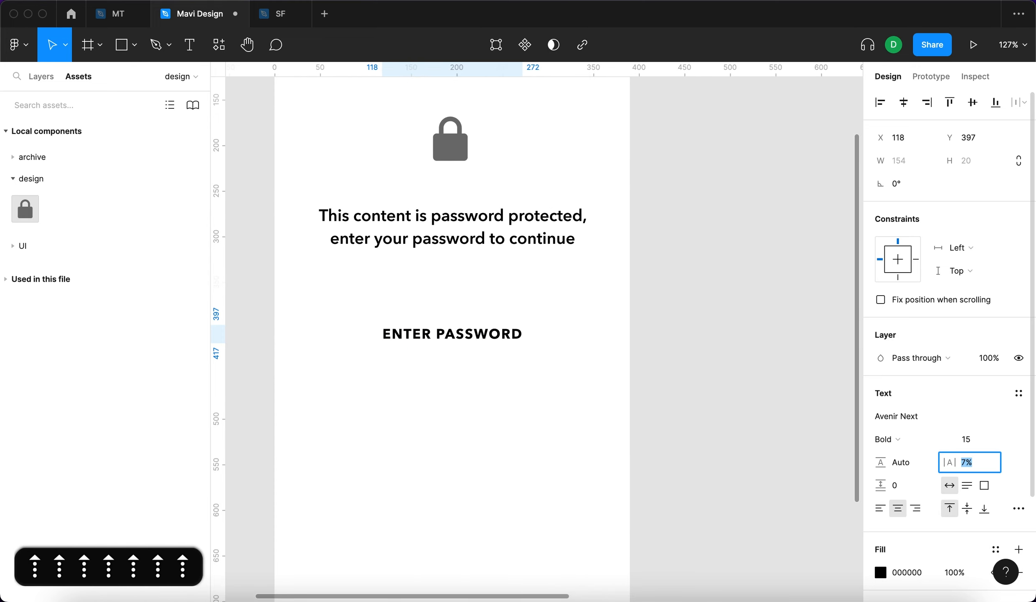
key(Down)
key(Return)
click(489, 356)
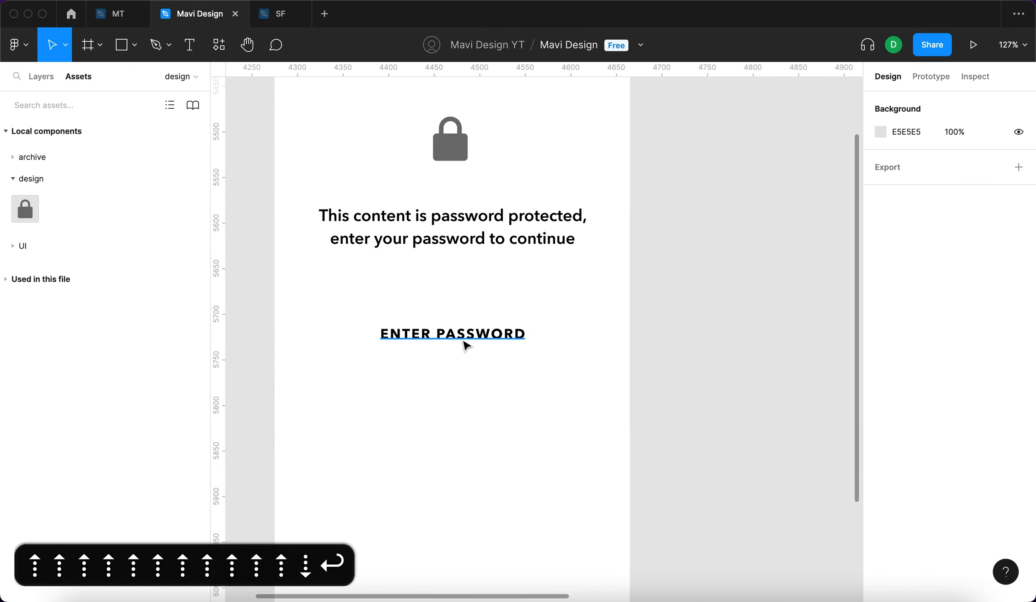
- Wrap the ENTER PASSWORD label in an auto layout frame and give the frame the grey fill 929292
click(464, 341)
key(shift+a)
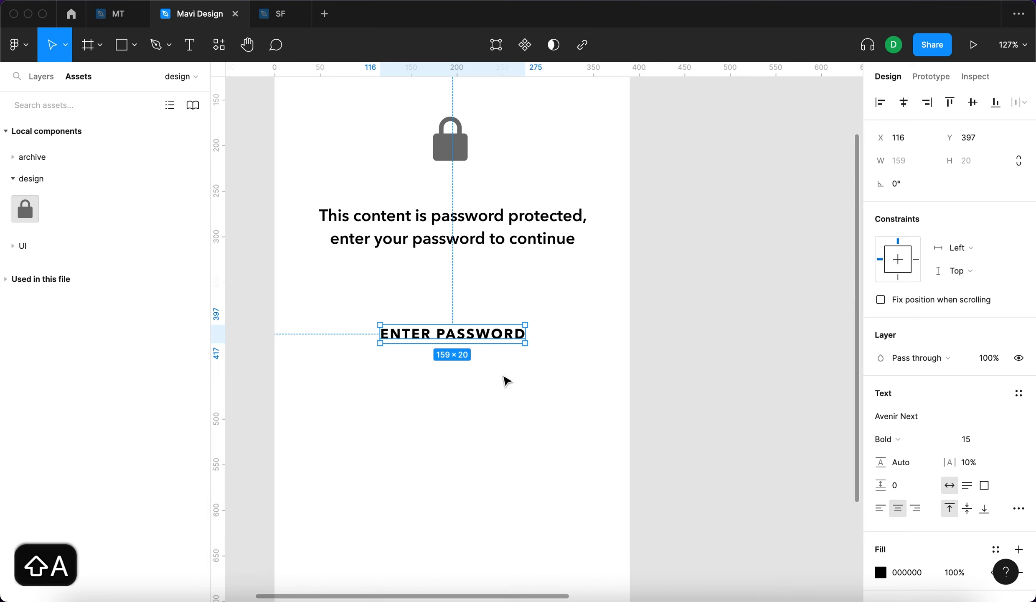
click(1018, 388)
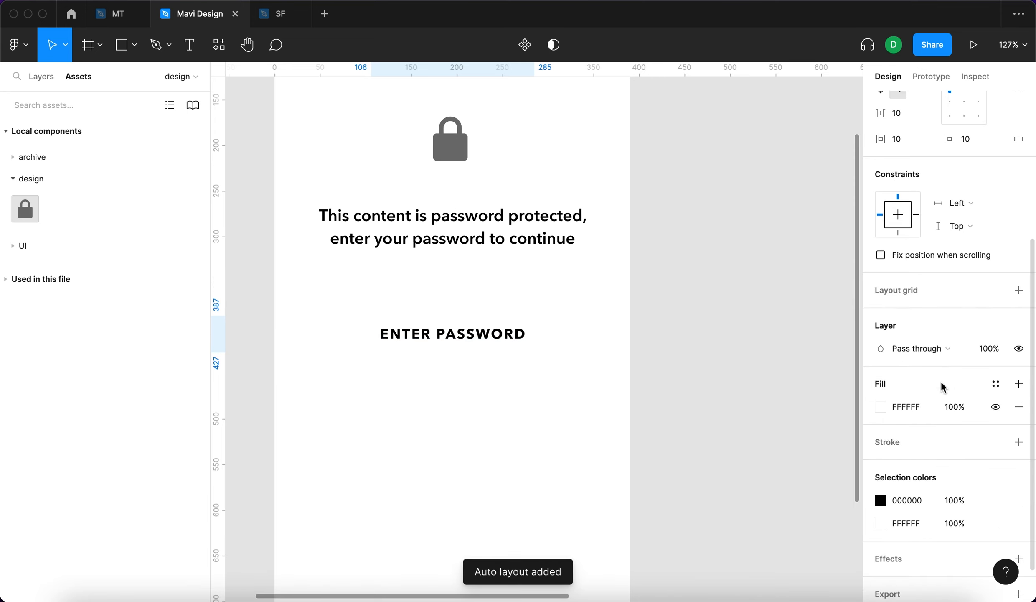
click(881, 411)
drag(795, 331, 652, 314)
click(847, 230)
- Set the ENTER PASSWORD button's horizontal padding to 20 and its vertical padding to 12
scroll(904, 382, up, 3)
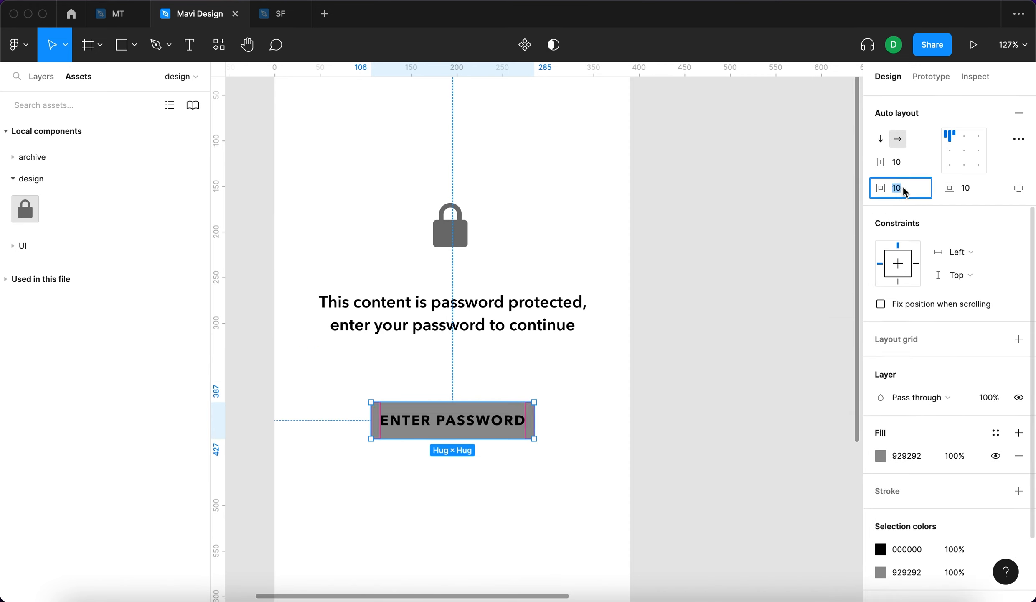
scroll(904, 192, up, 1)
key(Up)
key(Up)
key(Up)
key(Up)
key(Up)
key(Up)
key(Up)
key(Up)
key(Up)
key(Up)
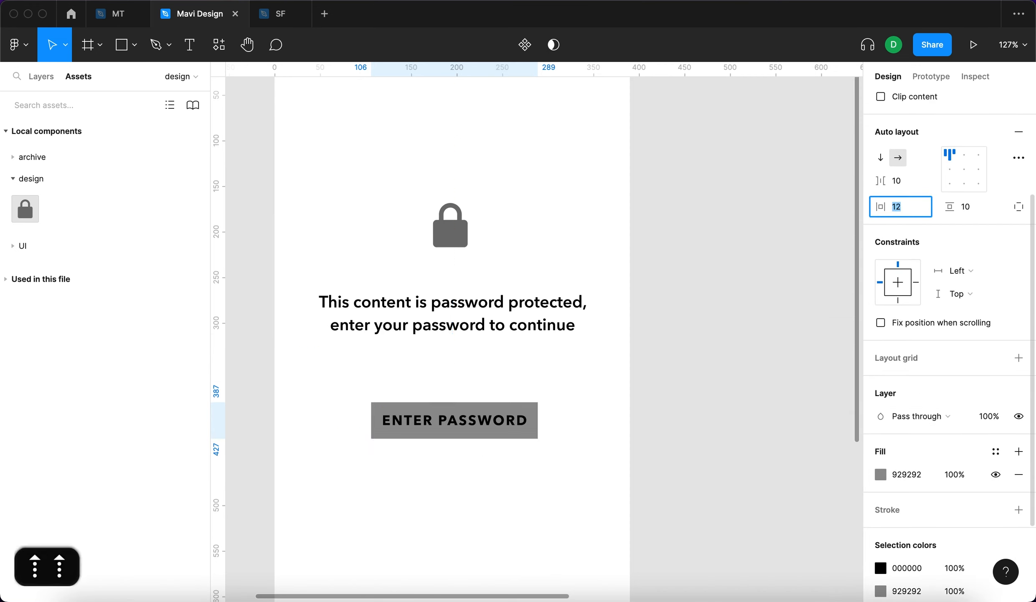
click(962, 206)
key(Up)
key(Up)
key(Up)
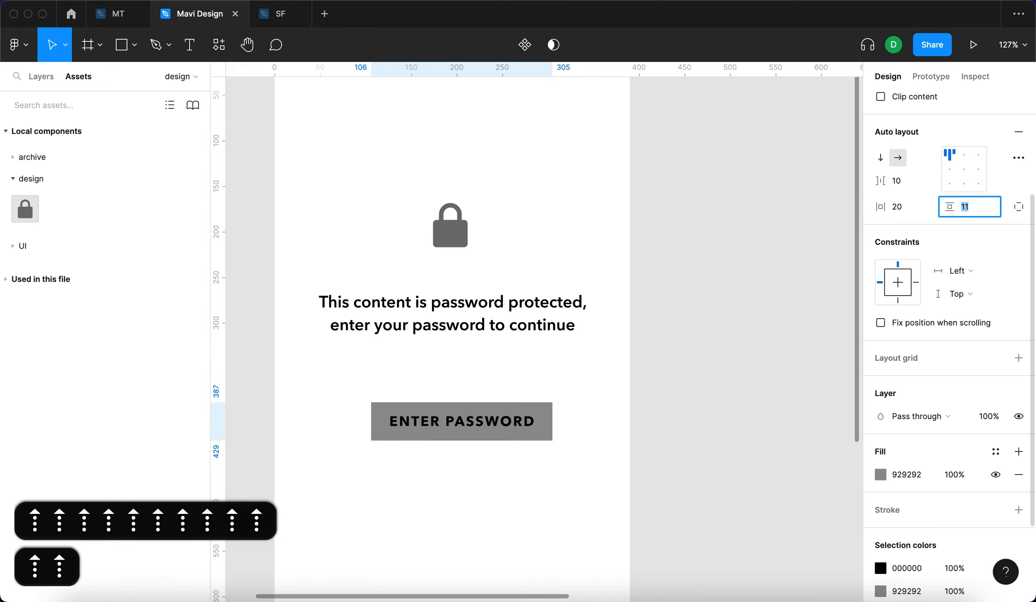
key(Return)
- Round the ENTER PASSWORD button's corners with a radius of 6
scroll(977, 214, up, 5)
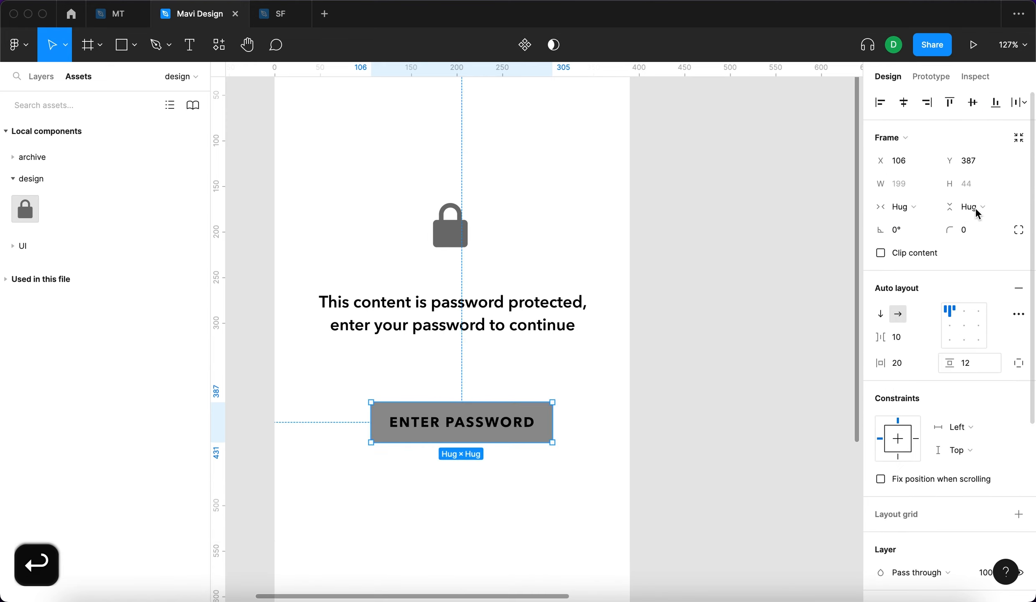
click(976, 237)
key(Up)
key(Up)
key(Up)
key(Up)
key(Up)
key(Up)
key(Up)
key(Up)
key(Up)
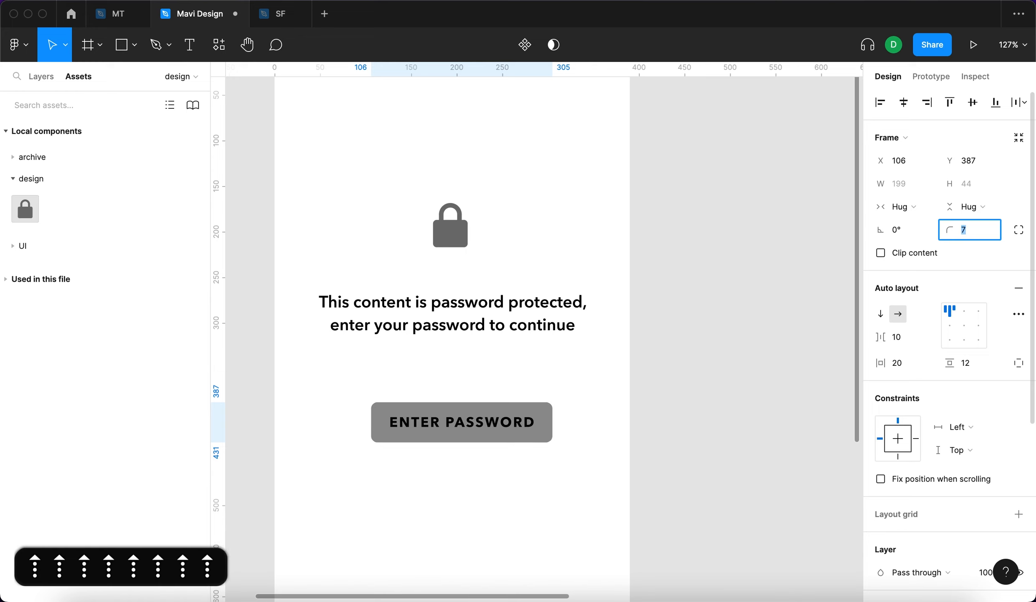
key(Down)
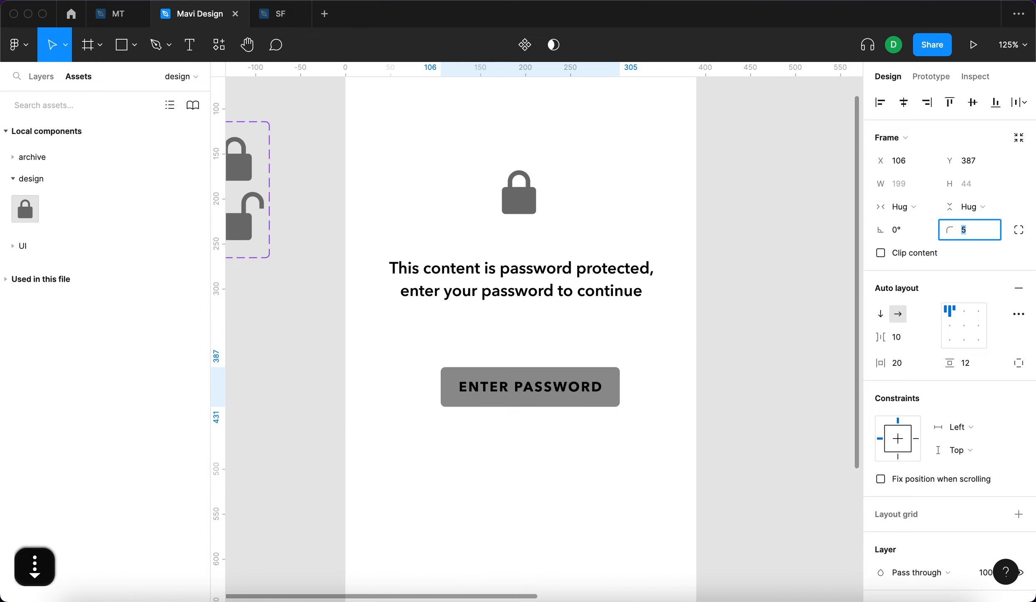
key(Up)
key(Return)
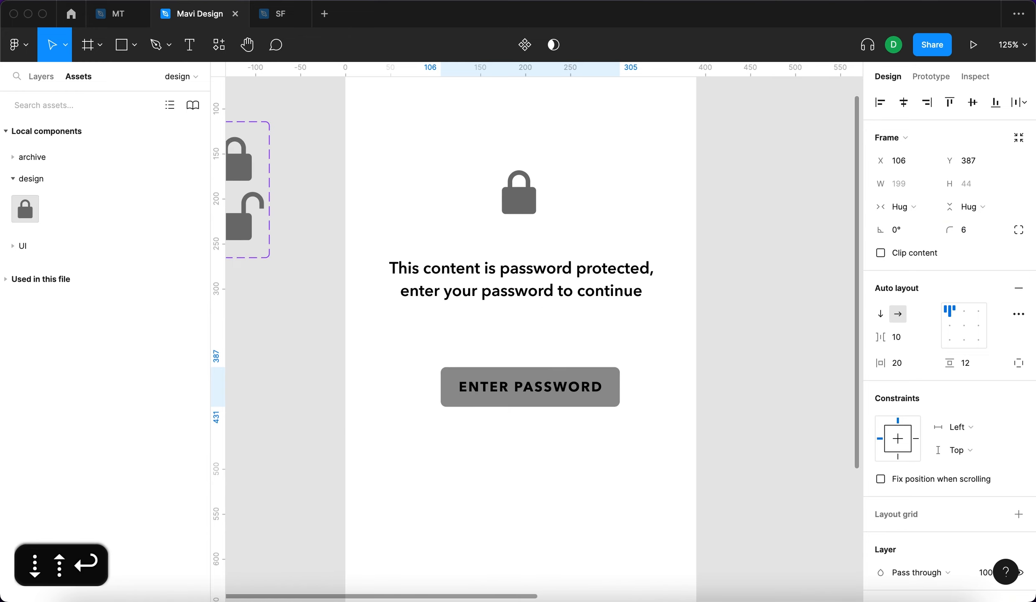
- Duplicate the ENTER PASSWORD button above the original at Y 335 and set the copy's vertical padding to 18
scroll(461, 427, up, 5)
drag(706, 317, 706, 261)
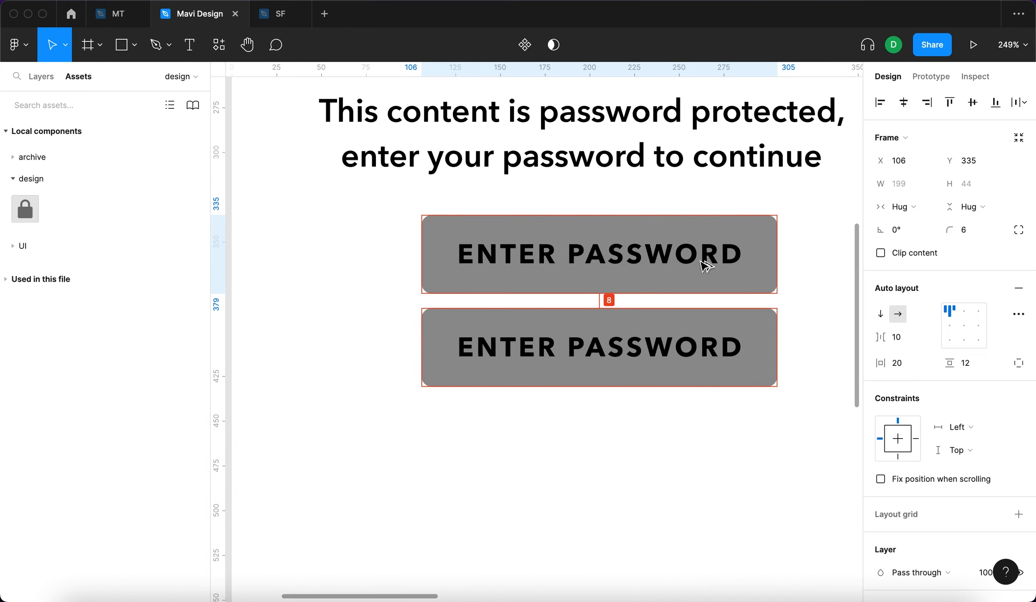
click(980, 362)
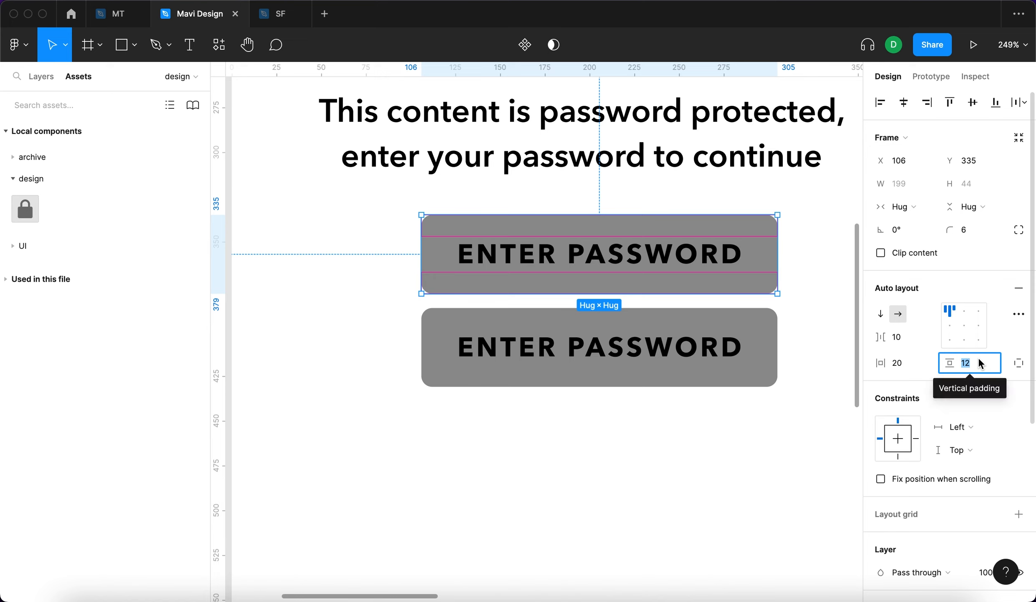
key(Up)
key(Up)
key(Up)
key(Up)
key(Up)
key(Up)
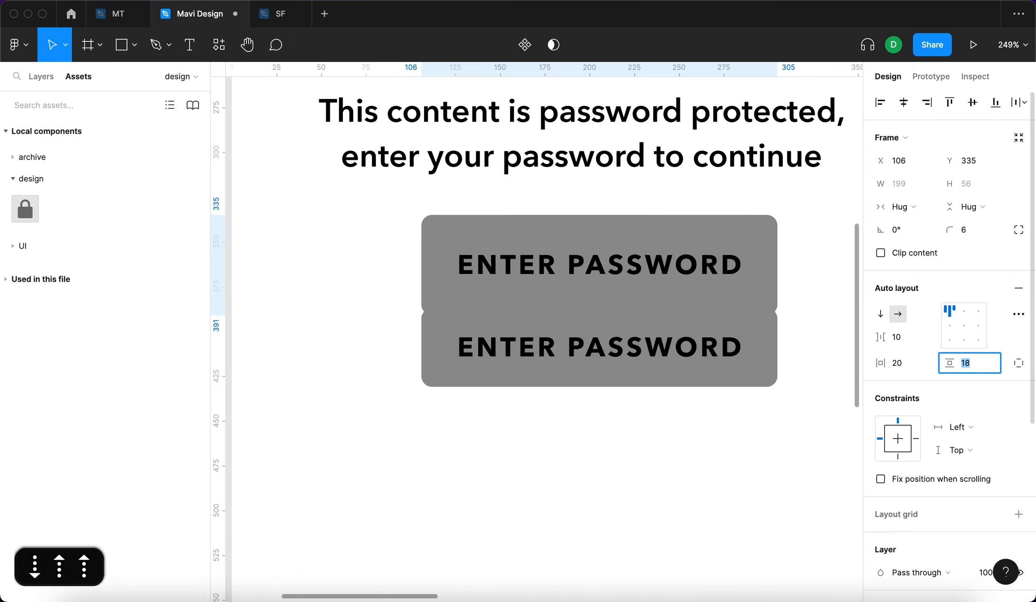
- Move the original ENTER PASSWORD button straight down to Y 441, clear of its copy
click(633, 368)
drag(659, 358, 659, 454)
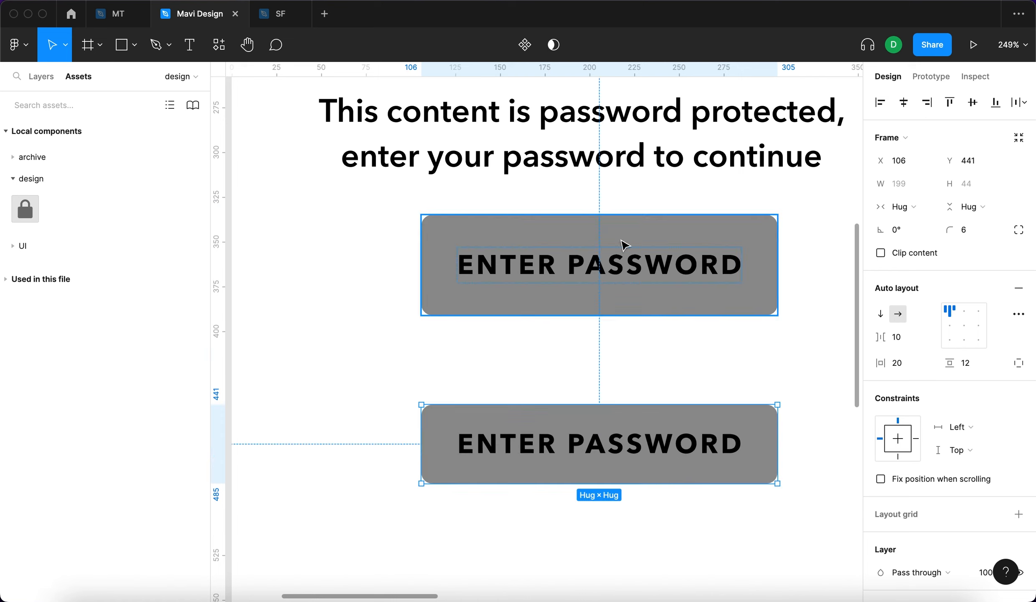
double_click(621, 261)
click(664, 366)
- Replace the upper button's label with a row of 17 bullet dots as a masked password
click(682, 260)
double_click(682, 260)
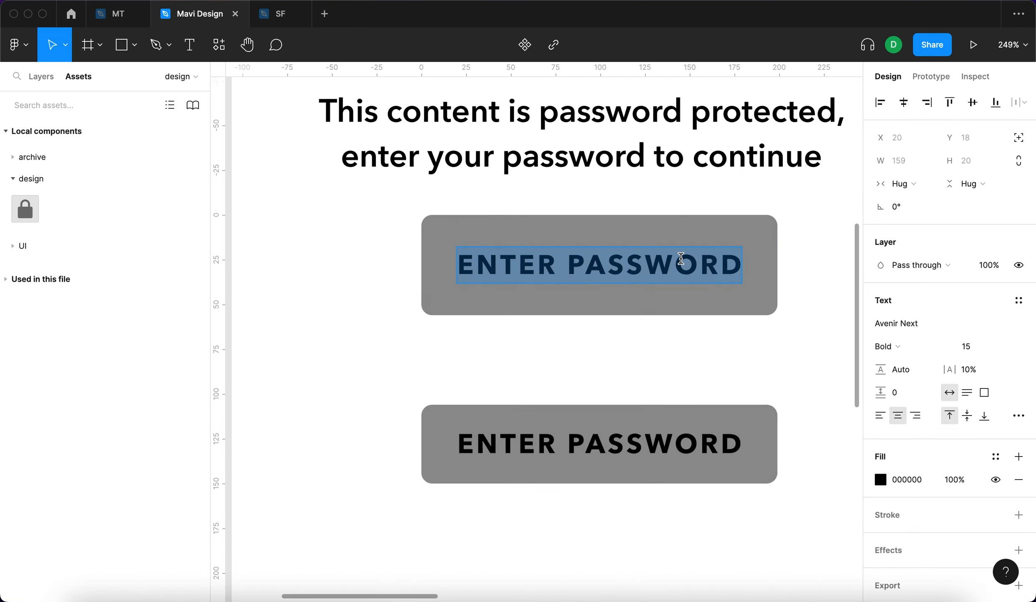
key(super+v)
key(super+v)
key(super+v)
key(super+v)
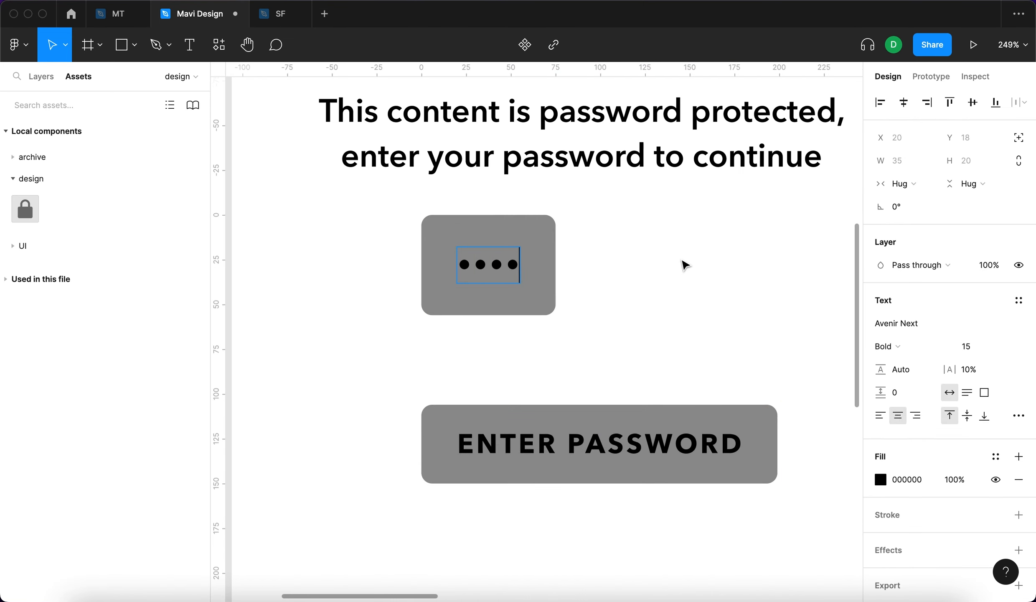
key(super+v)
key(super+v)
key(super+v)
key(super+v)
key(super+v)
key(super+v)
key(super+v)
key(super+v)
key(super+v)
key(super+v)
key(super+v)
key(super+v)
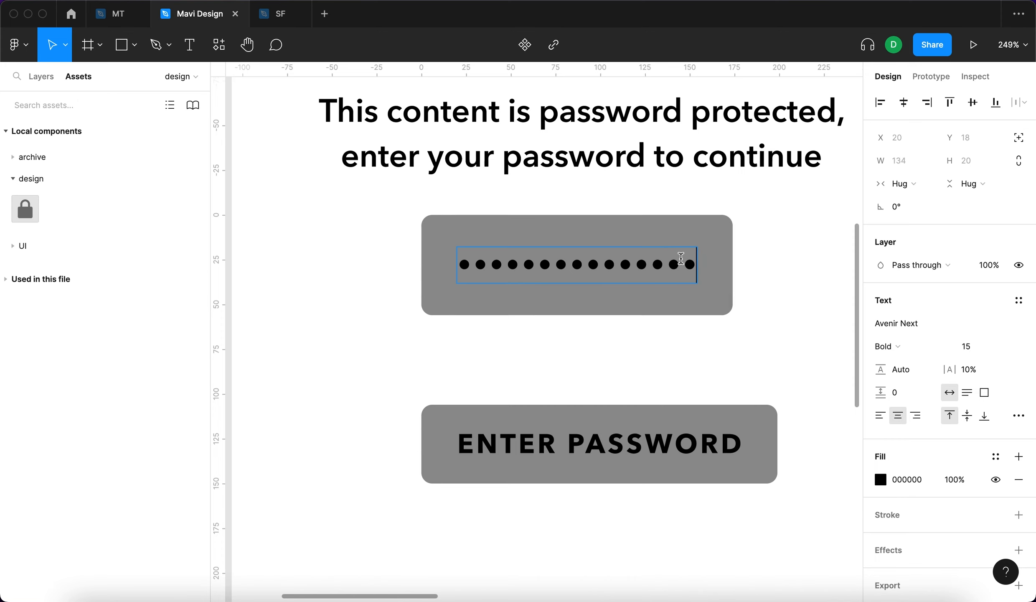
text(•)
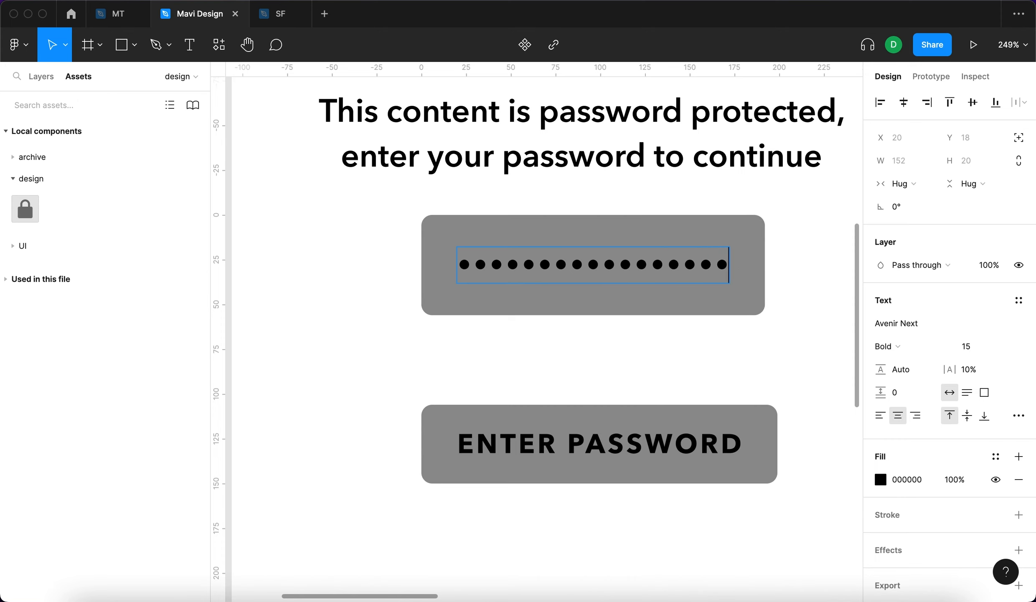
- Set the horizontal resizing of both the bullet text and the ENTER PASSWORD label to Fill
key(Escape)
key(shift+Return)
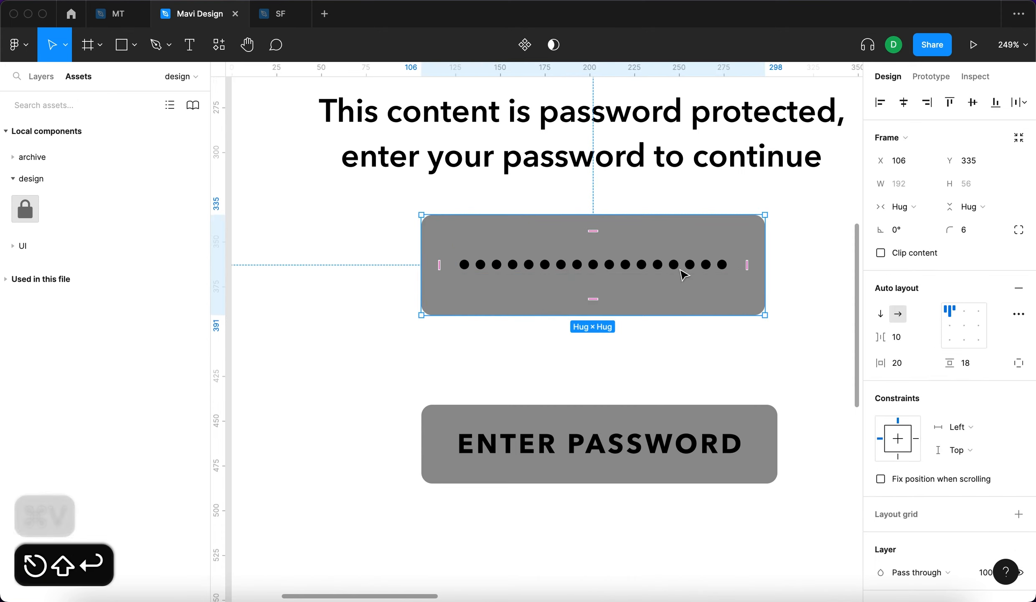
shift+click(717, 430)
key(Return)
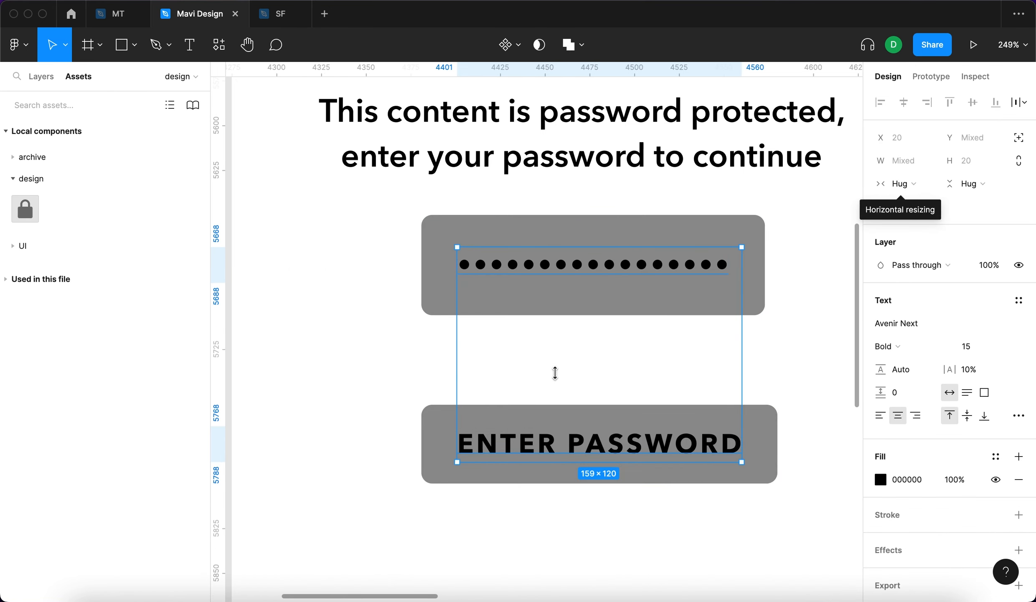
click(595, 268)
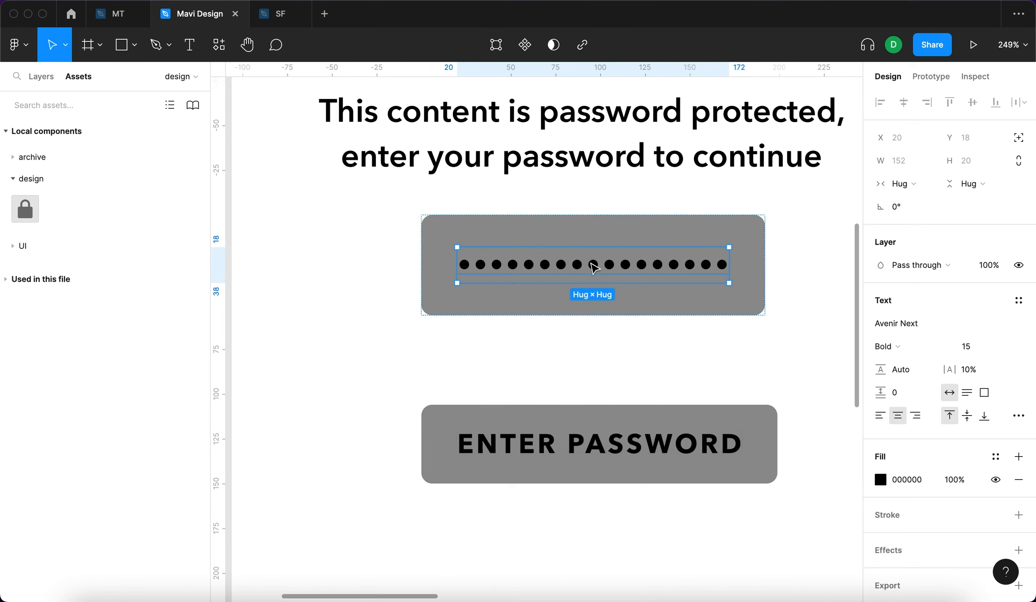
shift+click(623, 454)
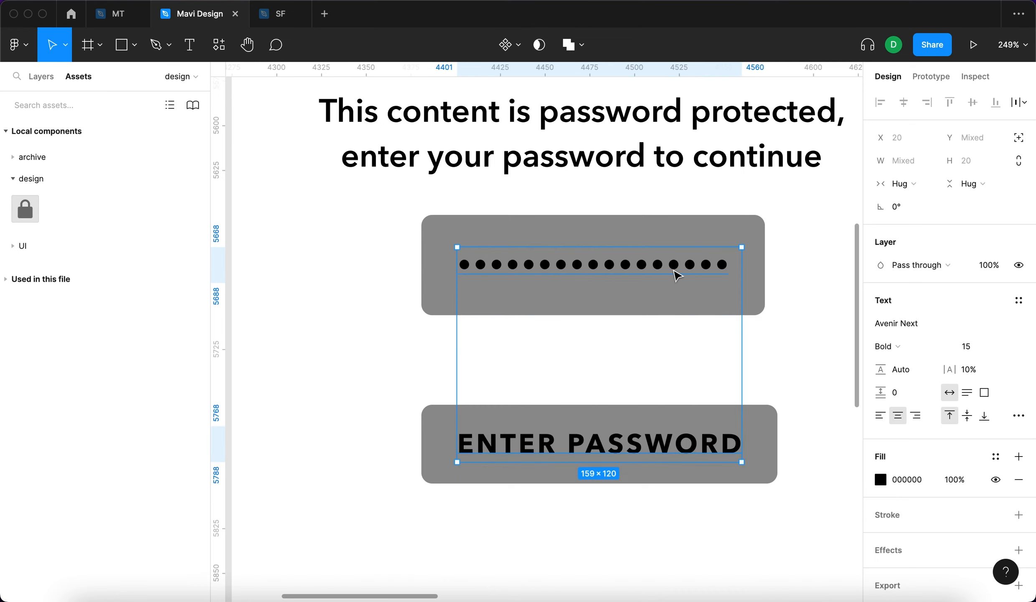
click(907, 189)
click(906, 202)
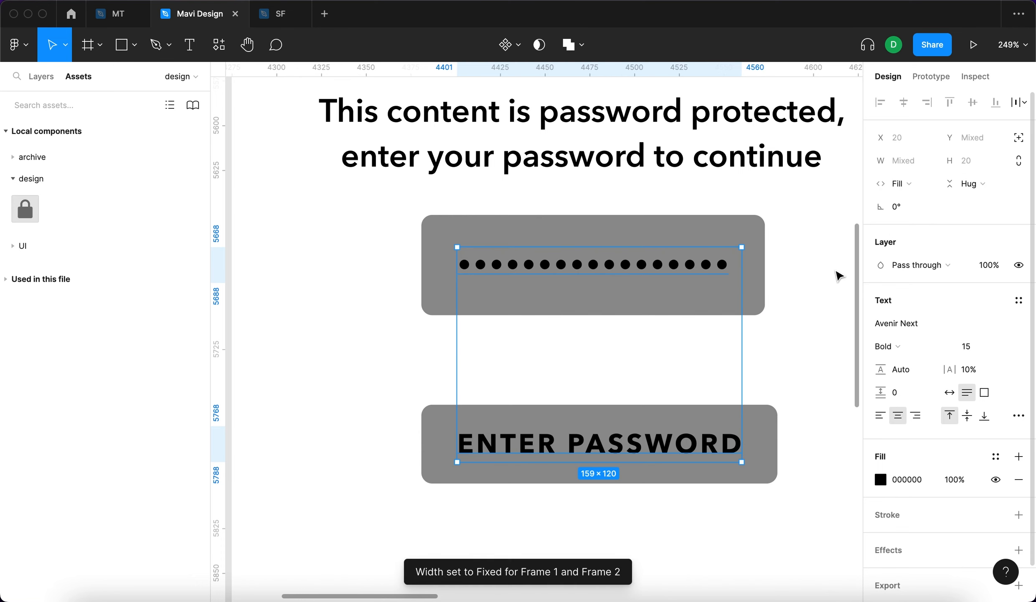
- Widen the masked password field to 256 and check how its bullet text fills the frame
click(785, 342)
click(754, 301)
scroll(752, 298, down, 3)
drag(683, 276, 723, 278)
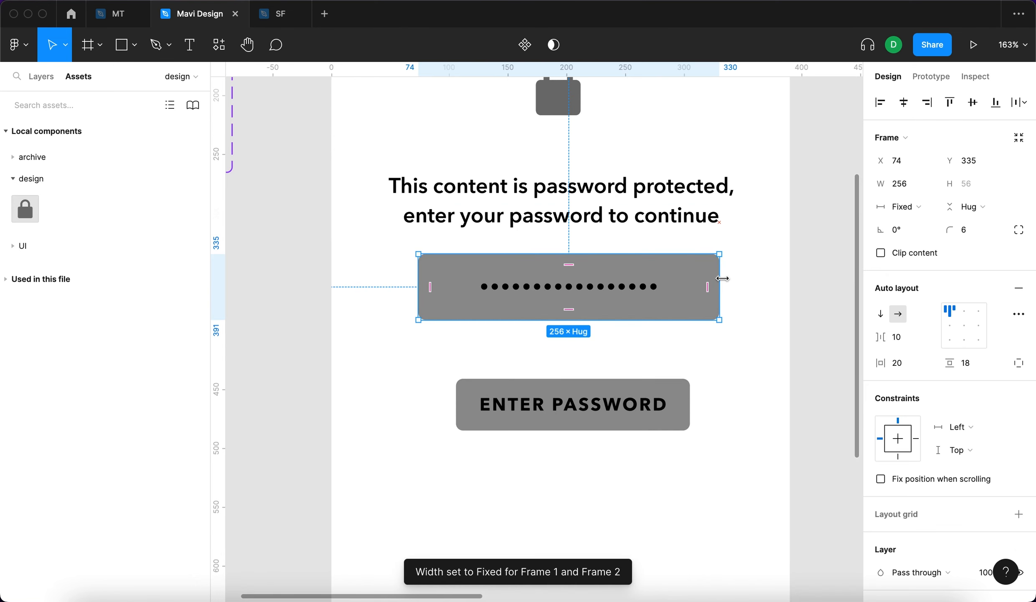
double_click(639, 293)
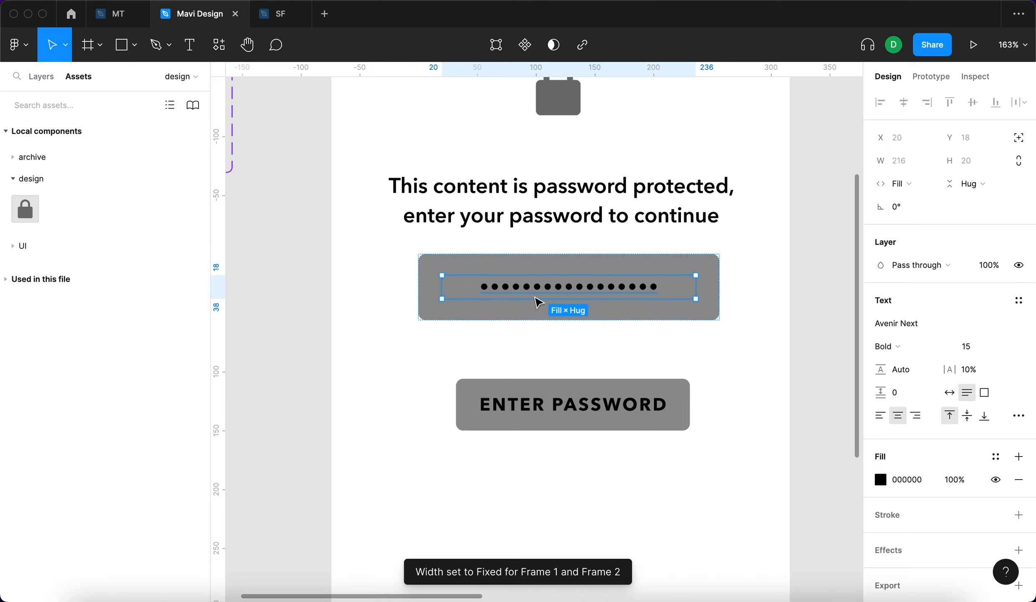
- Resize the masked password field to a width of 240, with its X position at 82
click(724, 349)
click(718, 309)
scroll(718, 310, up, 2)
drag(716, 311, 705, 313)
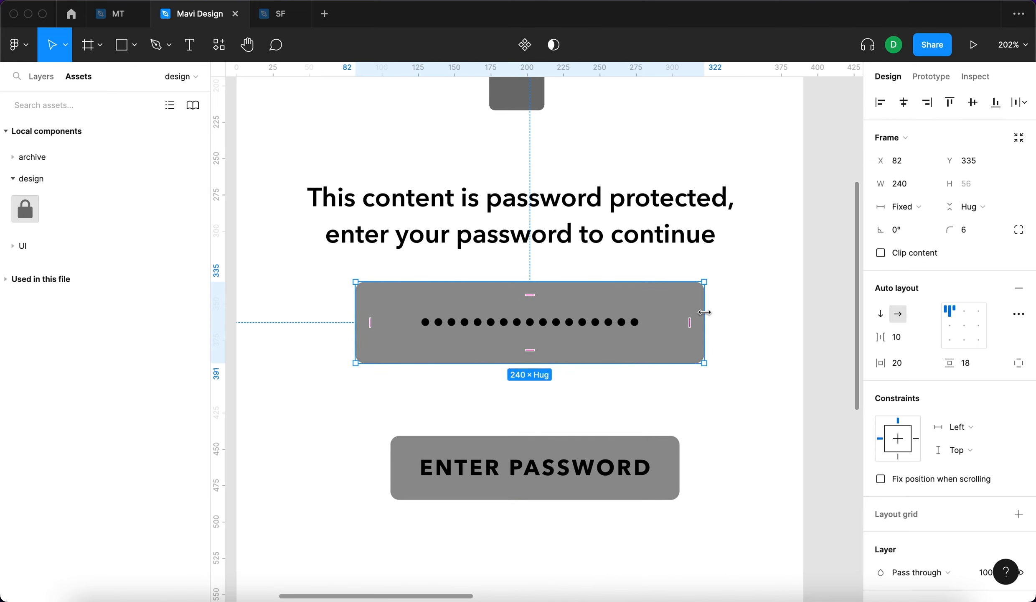
scroll(704, 314, left, 2)
scroll(685, 391, right, 2)
click(698, 419)
- Combine the lock, prompt message, password field and ENTER PASSWORD button into a vertical auto layout with 16 spacing between items
scroll(698, 420, down, 5)
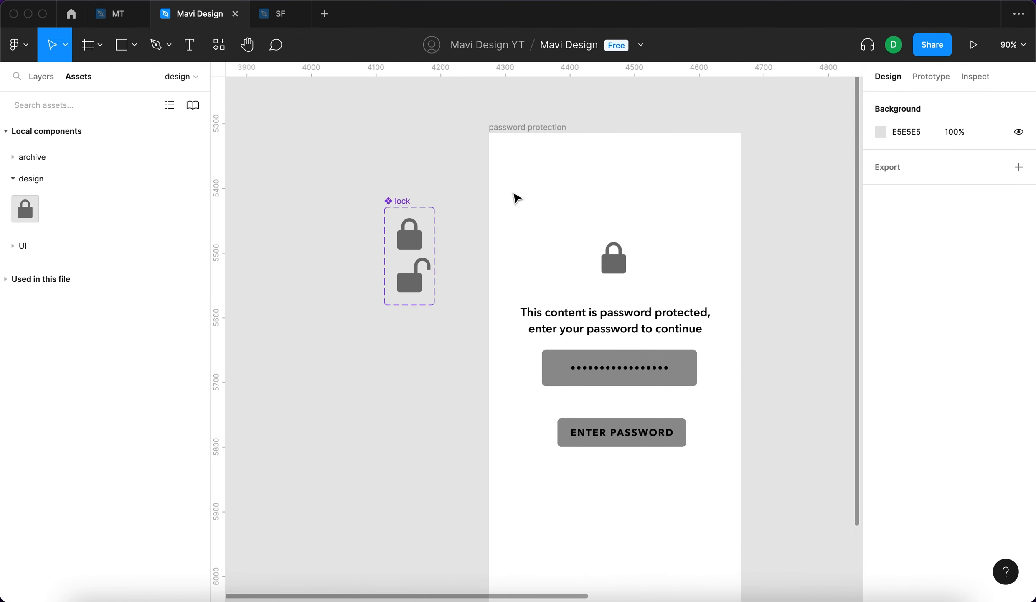
drag(519, 188, 702, 519)
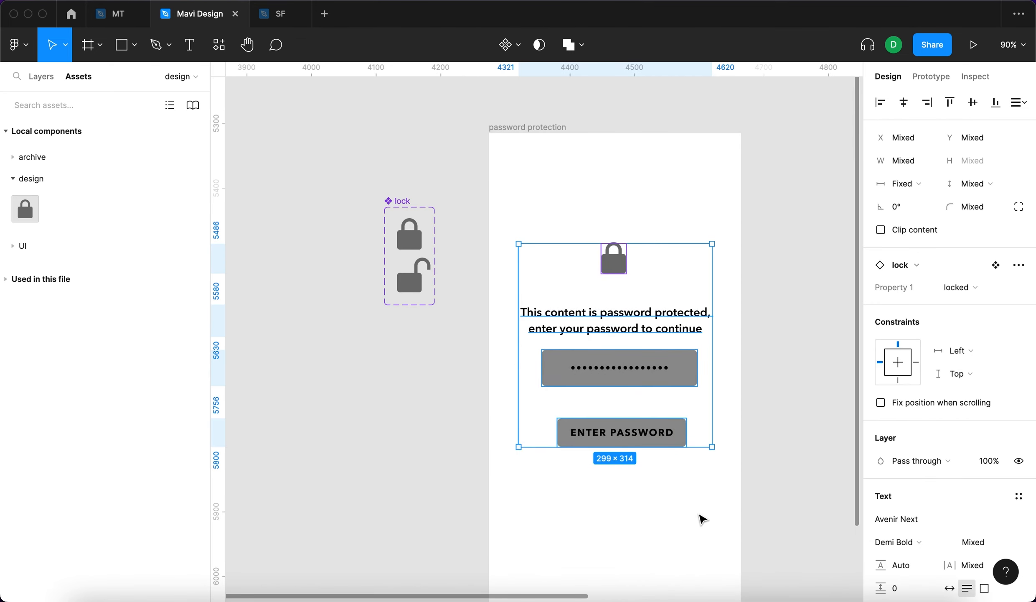
key(shift+a)
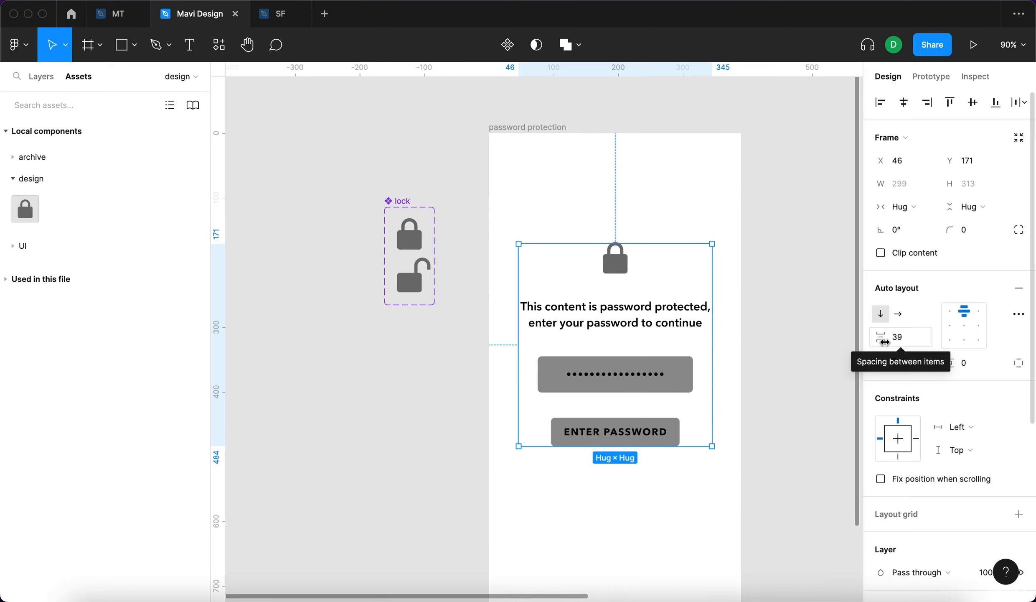
drag(881, 337, 851, 347)
click(692, 481)
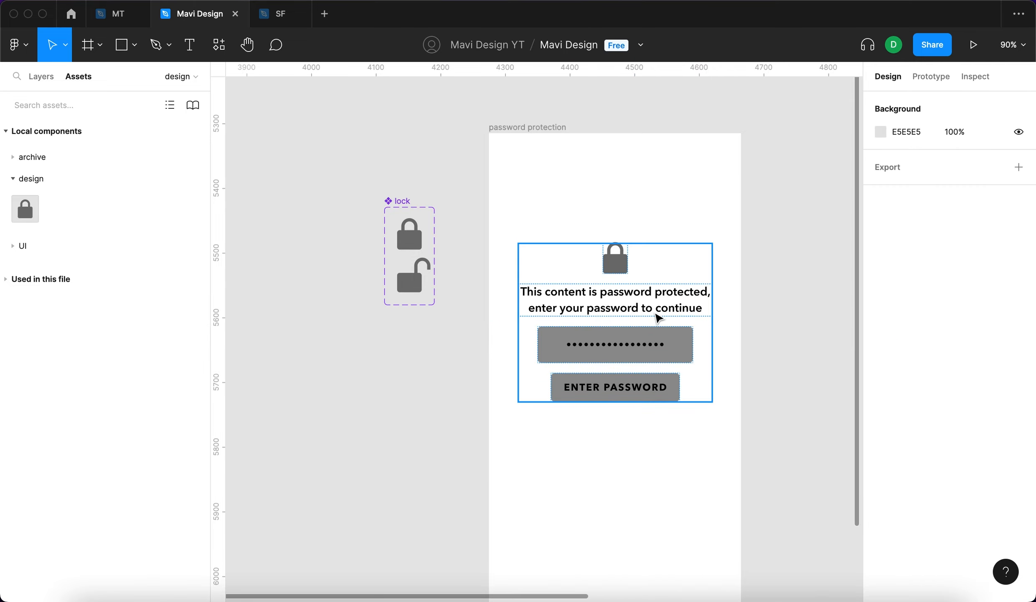
- Add a colon at the end of the prompt message, after "continue"
scroll(660, 319, up, 5)
scroll(664, 259, down, 5)
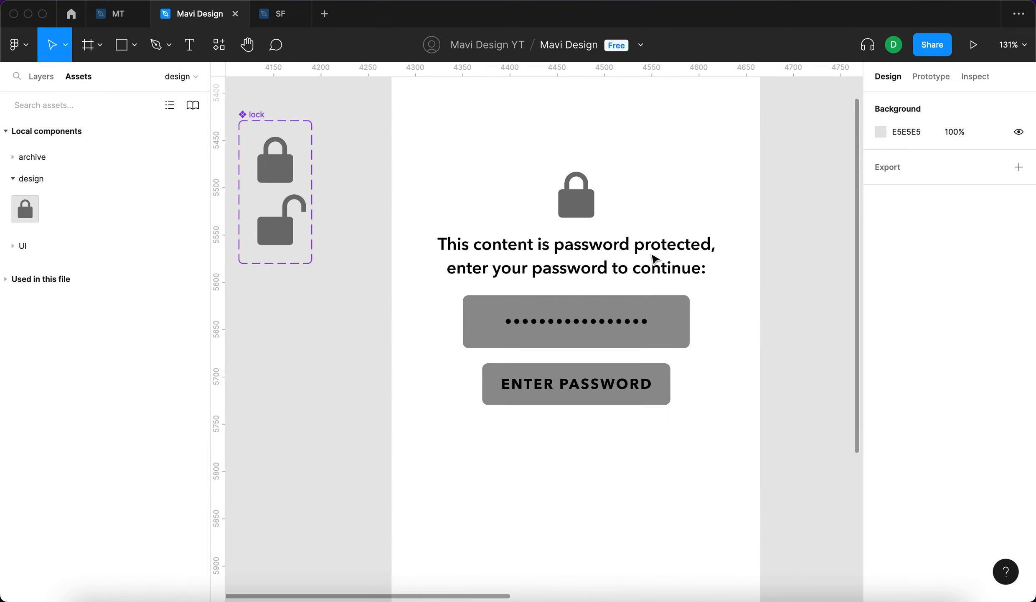
click(669, 303)
click(672, 498)
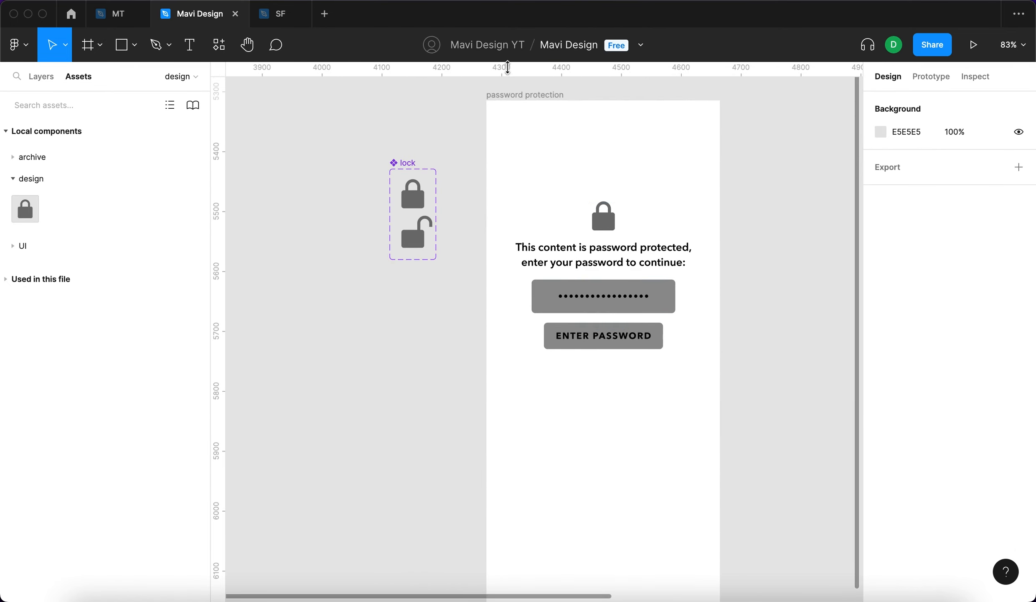
- Change the password protection frame's fill to light gray EFEFEF
click(511, 95)
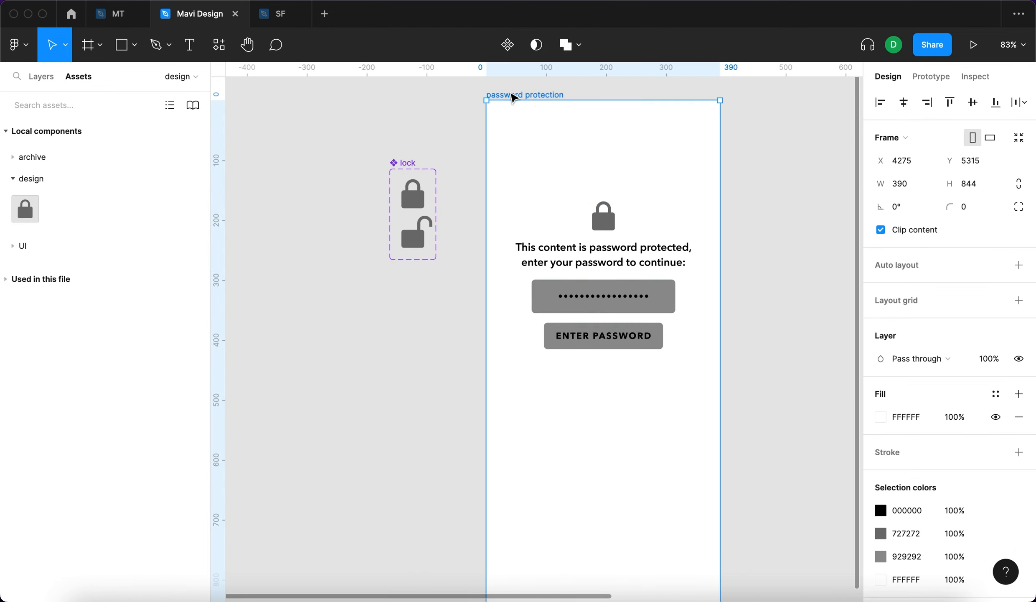
click(881, 417)
drag(692, 247, 686, 253)
click(848, 228)
- Change the masked password field's fill to white FFFFFF
click(697, 276)
click(668, 301)
click(669, 294)
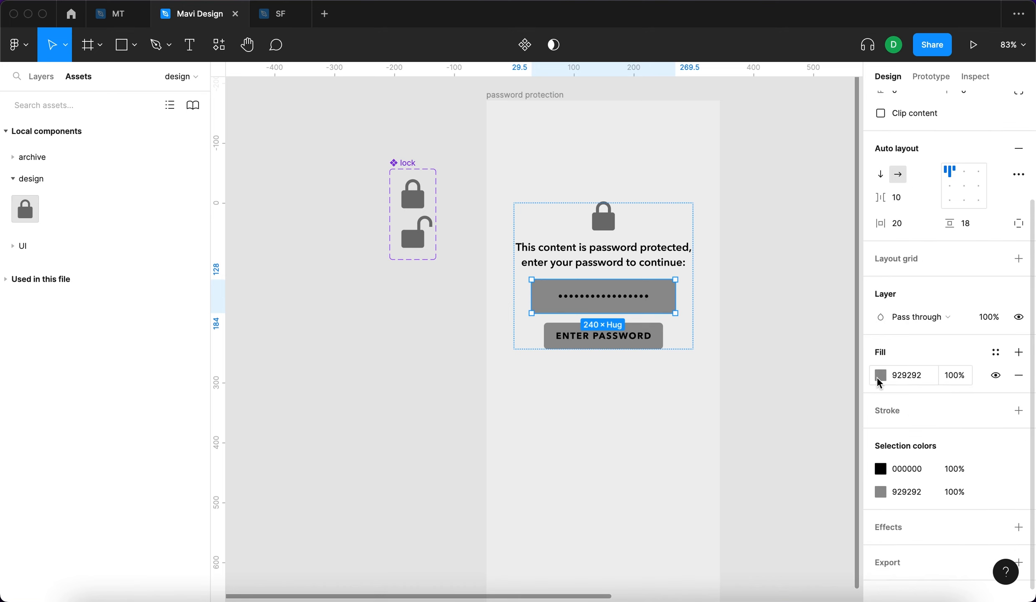
click(877, 378)
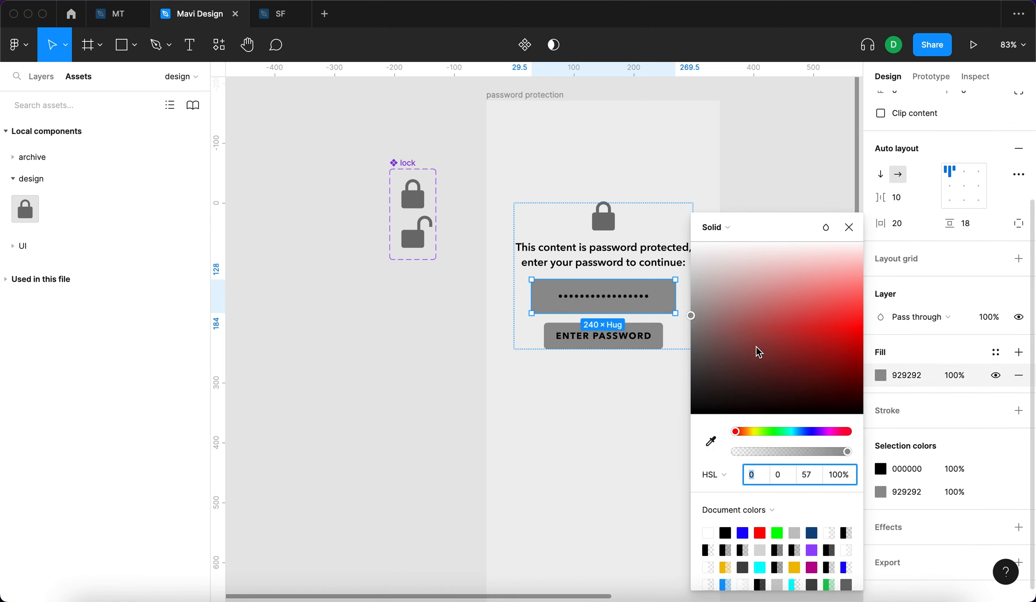
drag(756, 346, 614, 226)
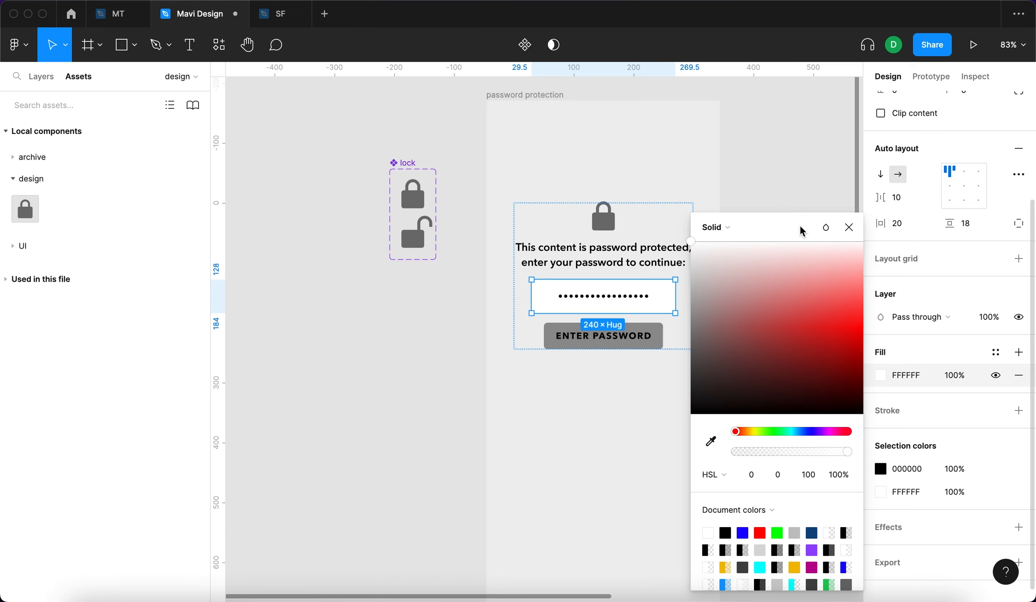
click(849, 227)
- Change the ENTER PASSWORD button's fill to blue 0076E3
click(631, 415)
double_click(647, 332)
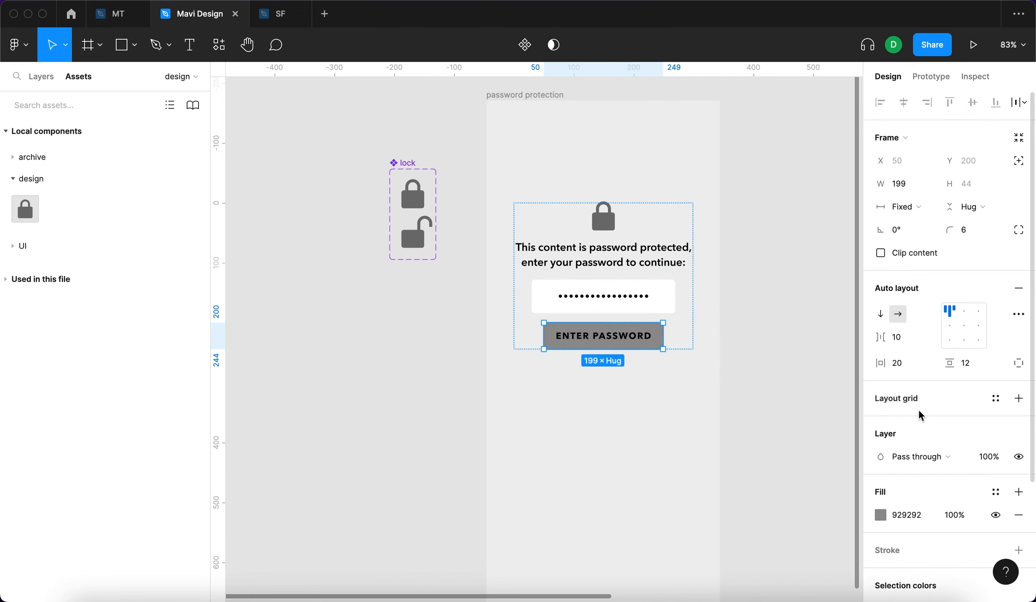
scroll(892, 414, down, 4)
click(880, 362)
drag(762, 436, 800, 423)
drag(819, 364, 881, 340)
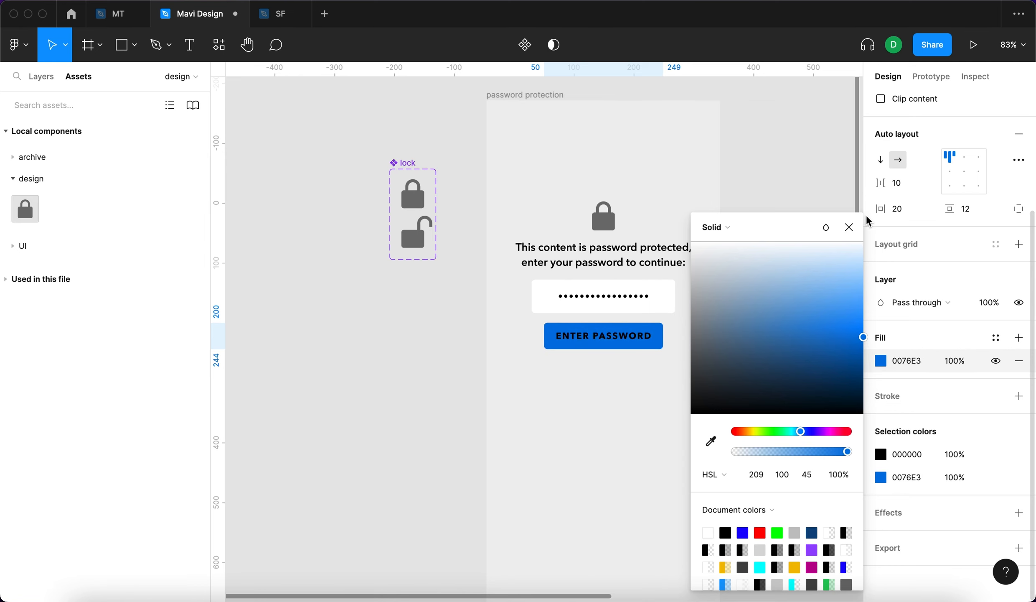
click(849, 227)
- Change the text color of the ENTER PASSWORD label to white
key(Return)
click(883, 447)
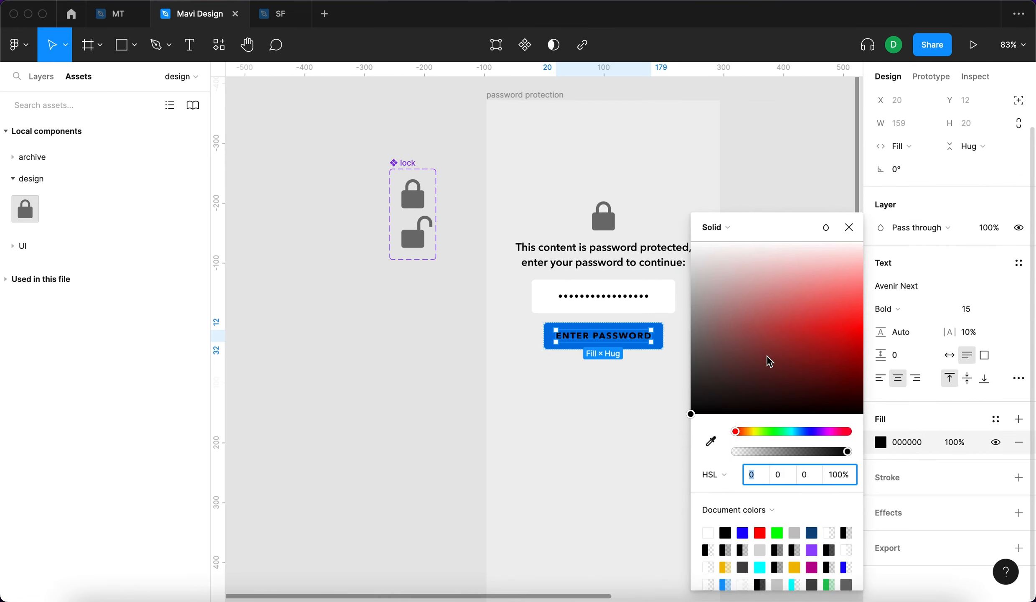
drag(768, 359, 608, 176)
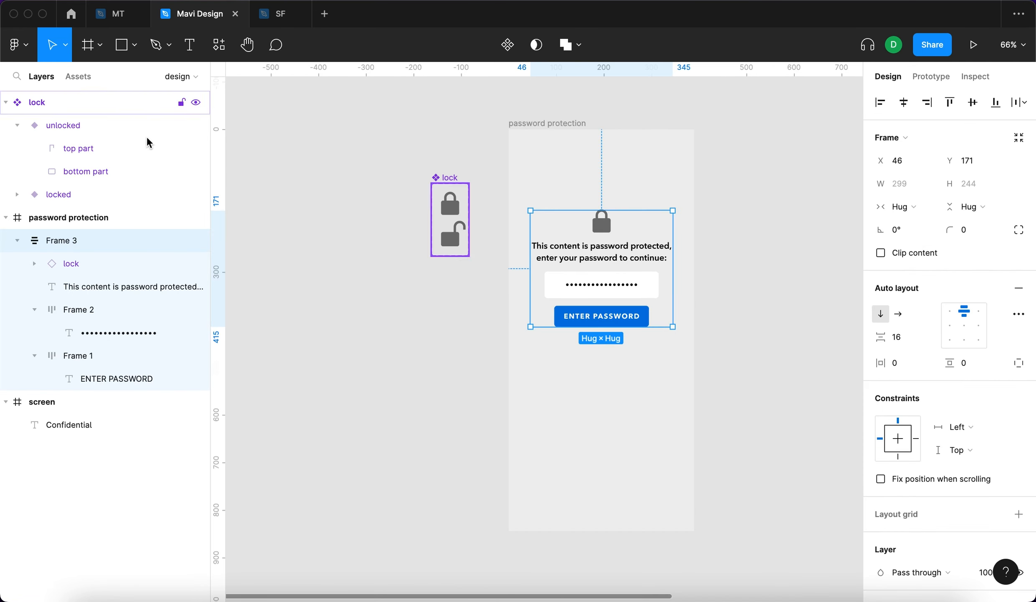
click(666, 439)
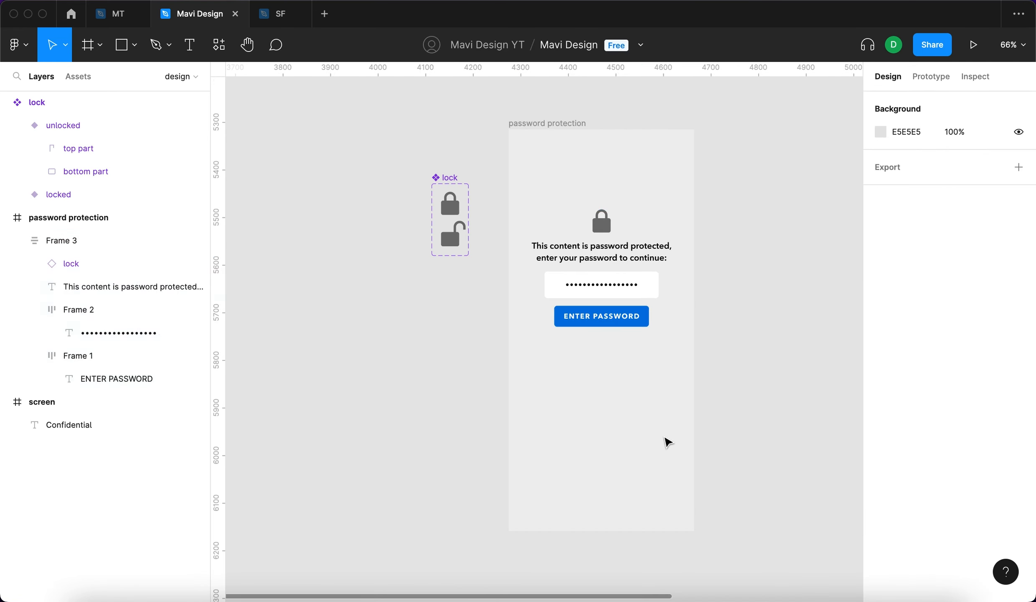
- Rename the auto layout frame holding the lock, prompt, field and button as "content"
click(632, 267)
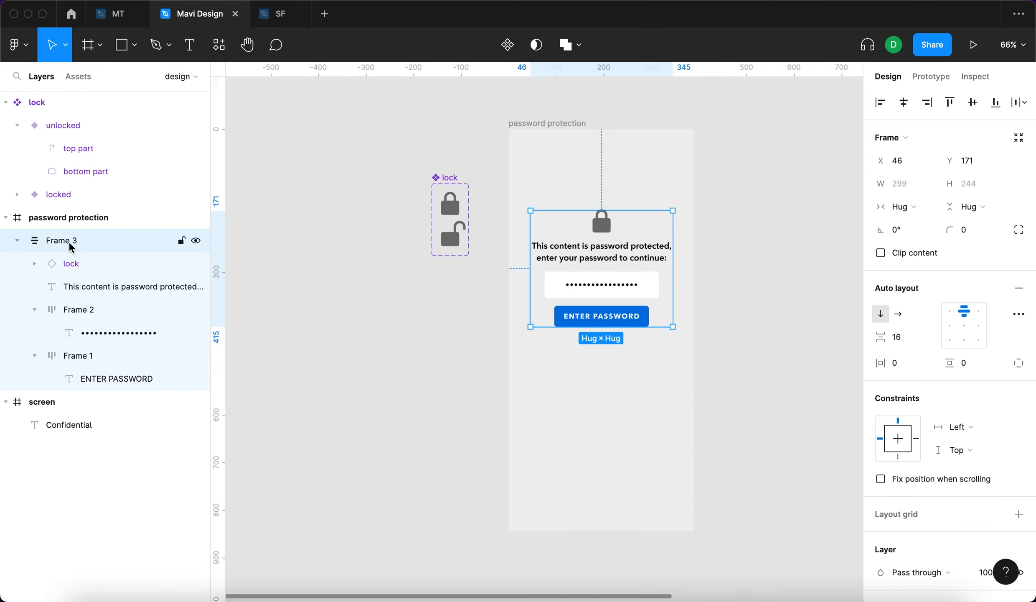
double_click(71, 247)
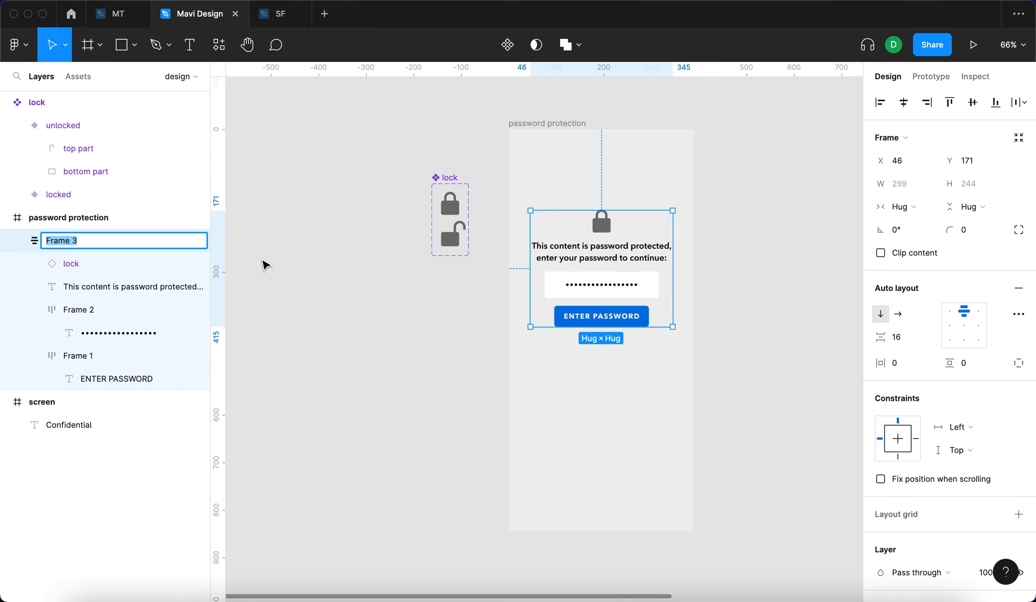
text(content)
key(Return)
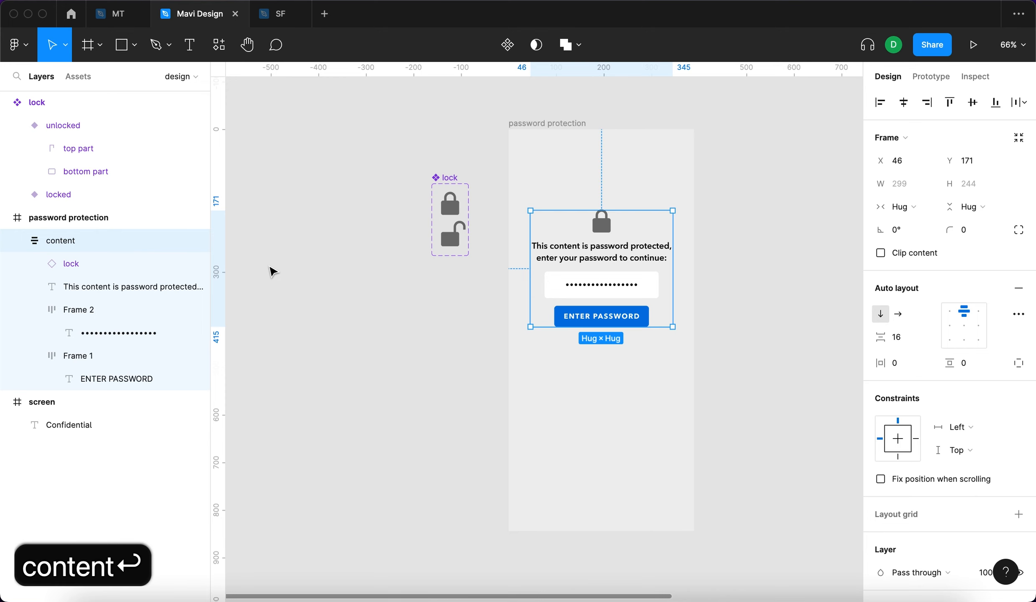
- Wrap the content auto layout in a new frame and expand the wrapper to check its nesting
key(super+alt+g)
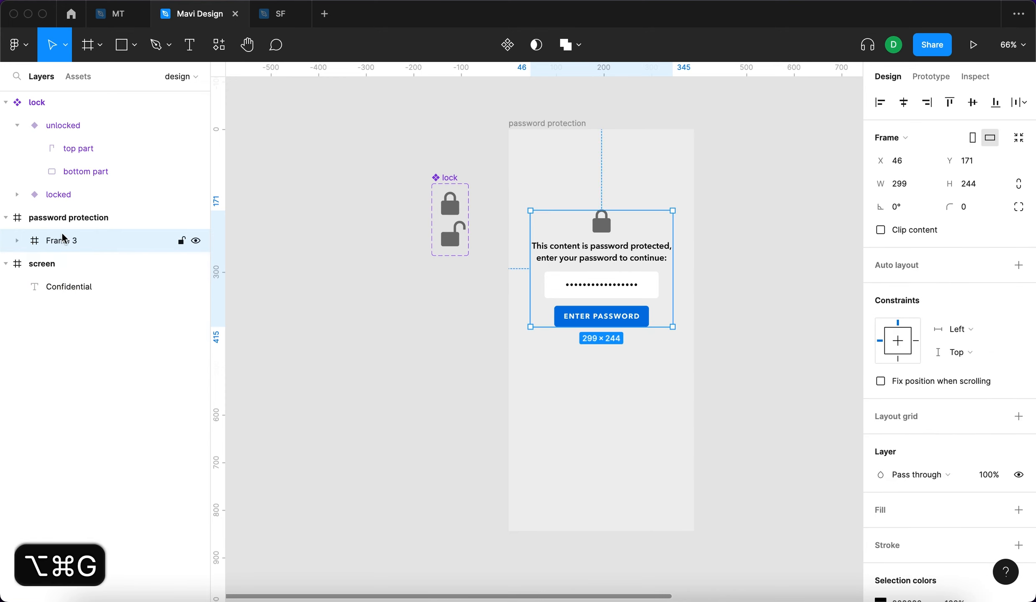
click(17, 240)
click(112, 263)
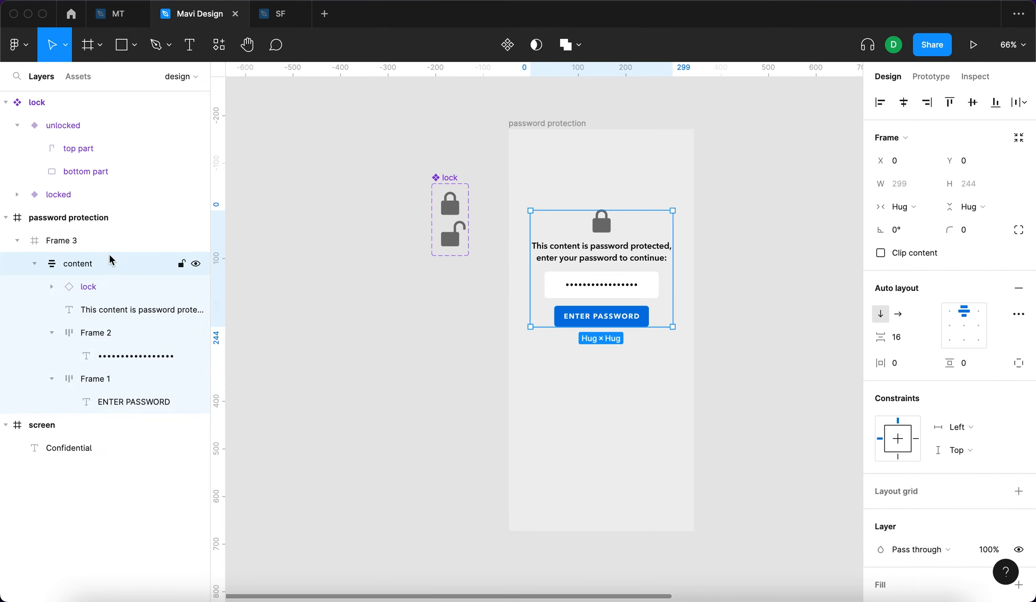
click(73, 245)
click(96, 262)
key(Escape)
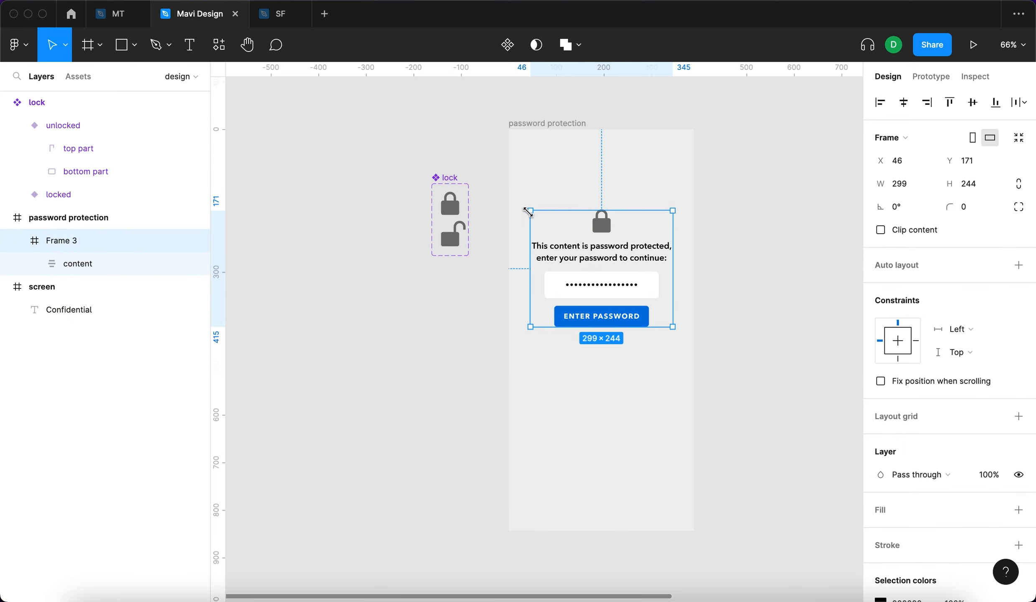
- Stretch the wrapper frame to 390 × 844 over the whole screen and constrain it to Left and right, Top and bottom
drag(531, 211, 509, 129)
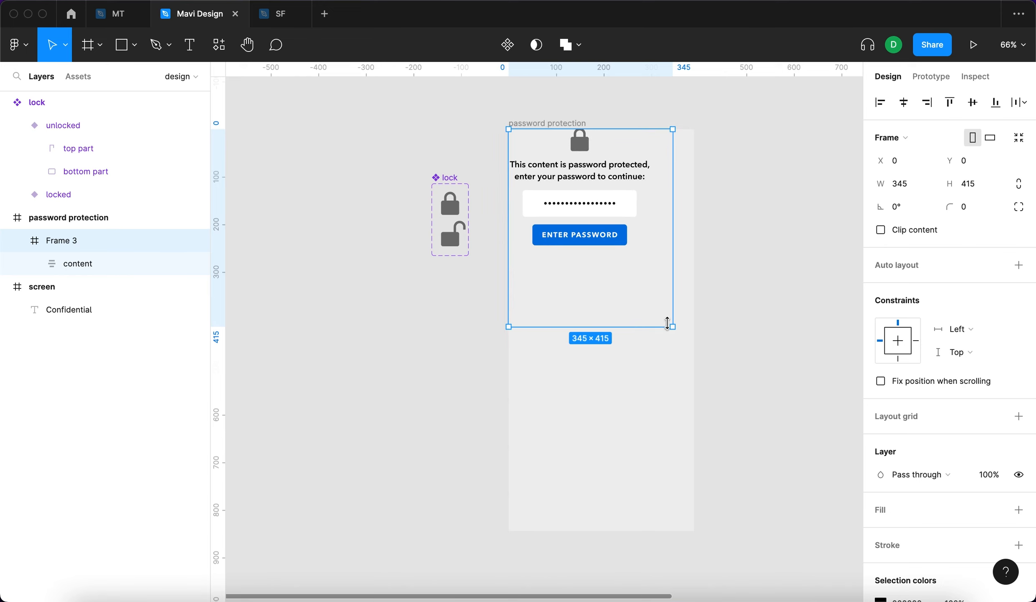
drag(672, 327, 692, 530)
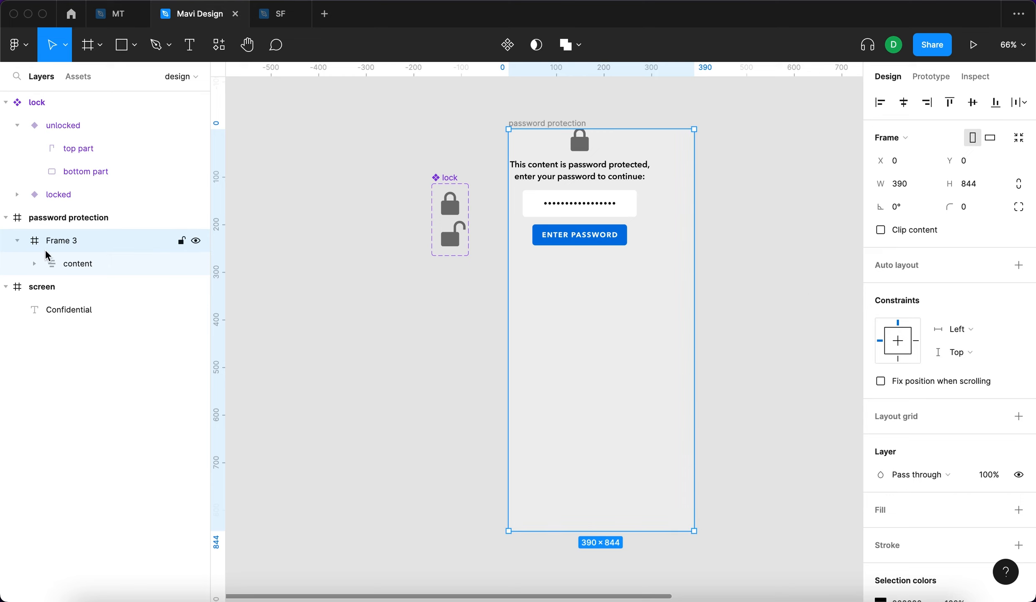
click(958, 329)
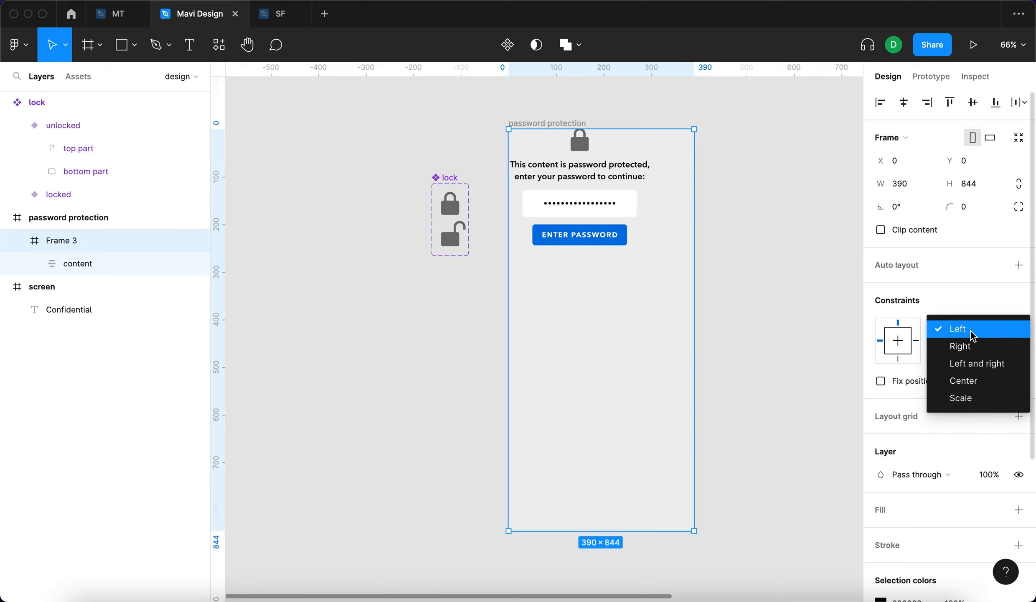
click(1005, 367)
click(1006, 353)
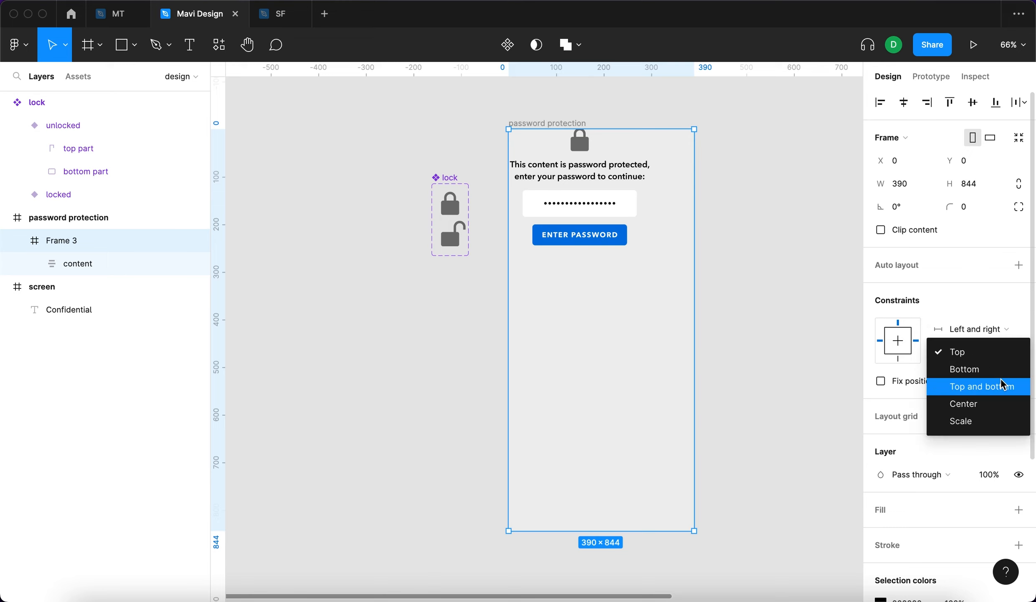
click(999, 383)
- Rename the wrapper frame around the content as "content container"
double_click(67, 240)
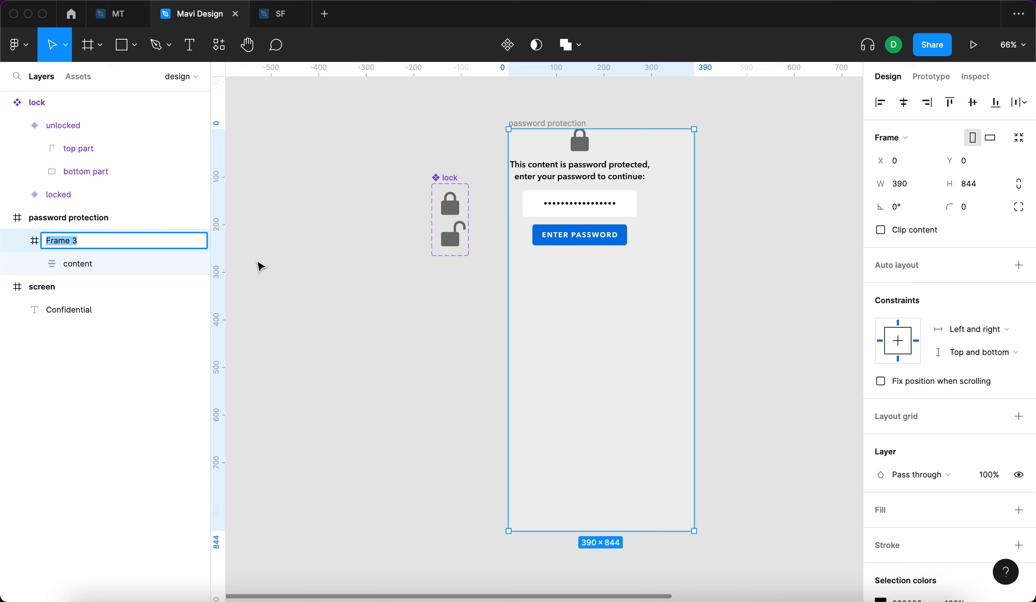
text(content container)
key(Return)
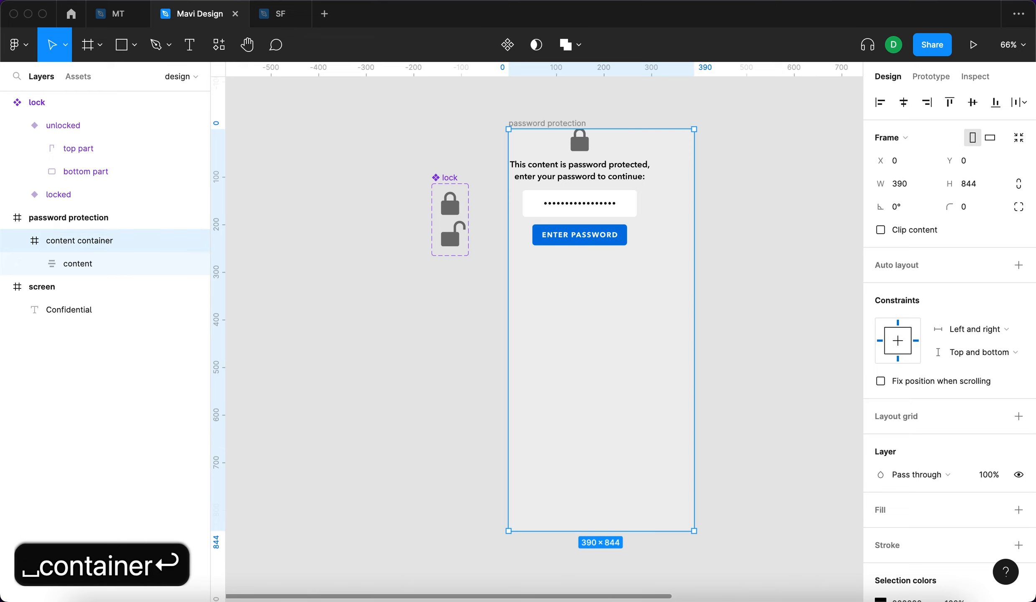
click(353, 357)
- Test the content container's constraints by resizing the password protection frame to 563 × 405
click(543, 126)
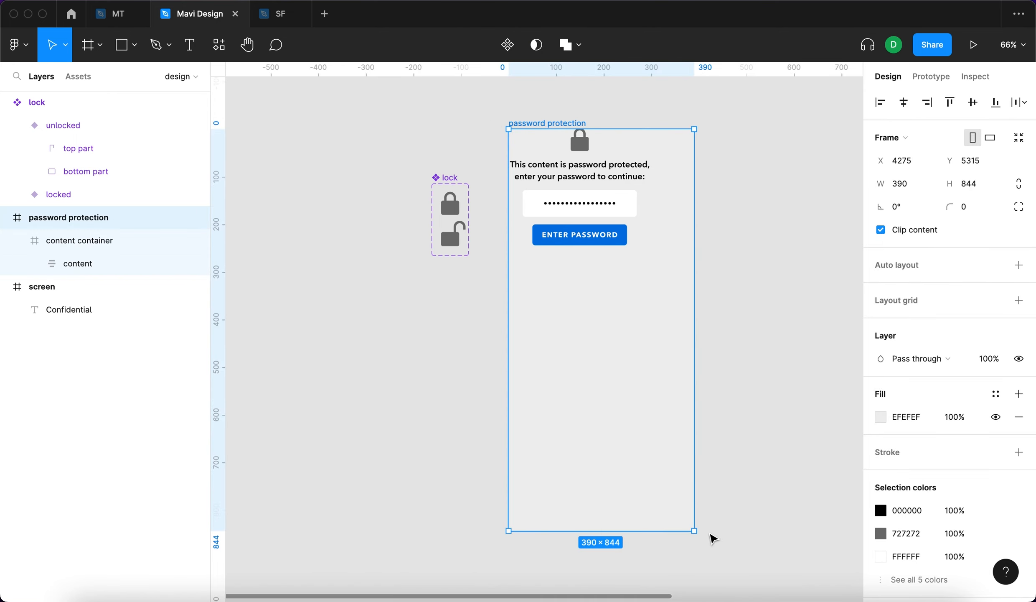
drag(695, 531, 775, 328)
click(417, 347)
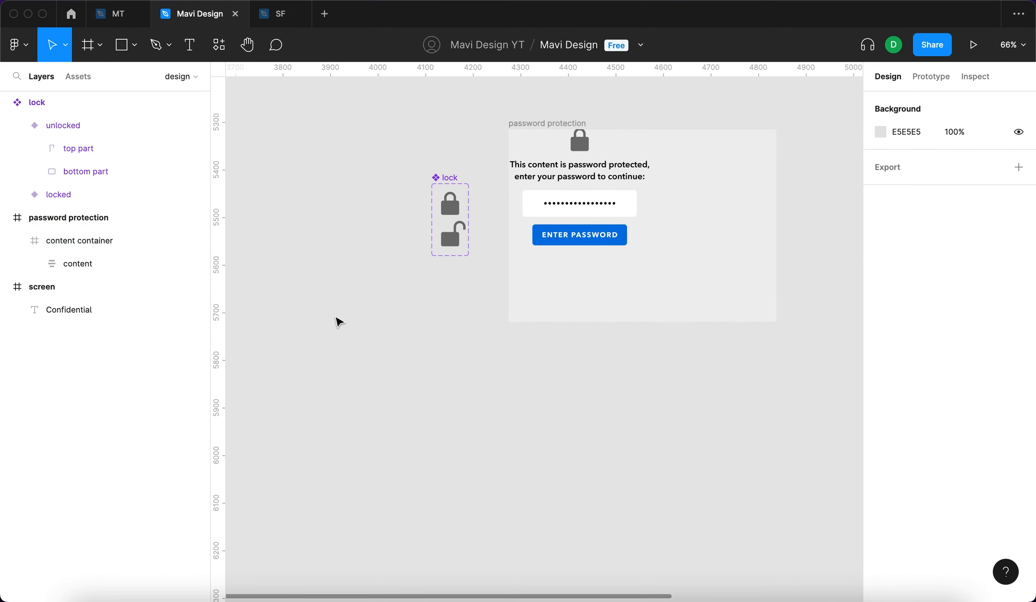
click(76, 239)
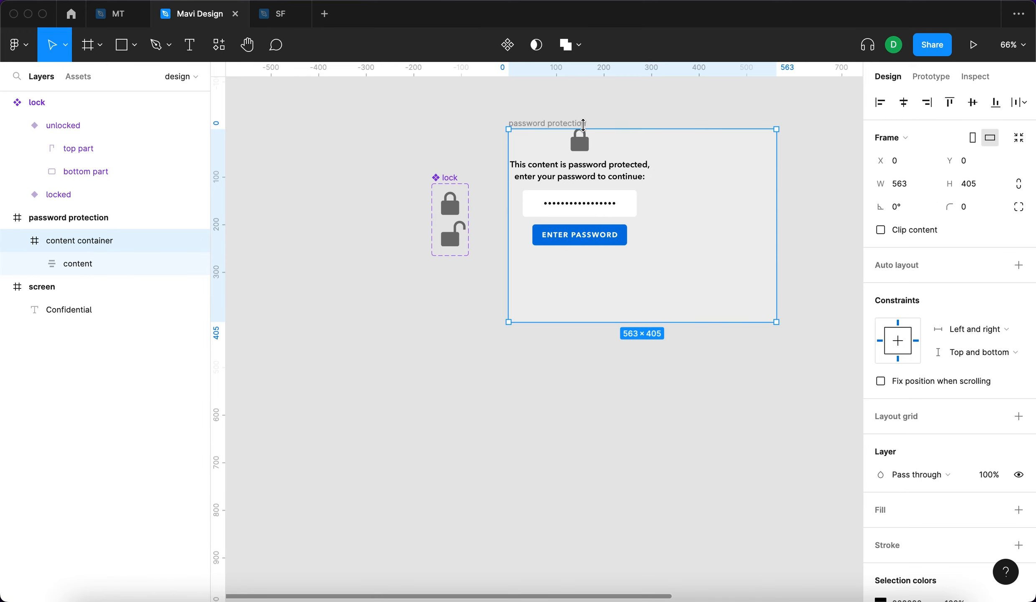
- Undo the test resize of the password protection frame
click(570, 123)
key(super+z)
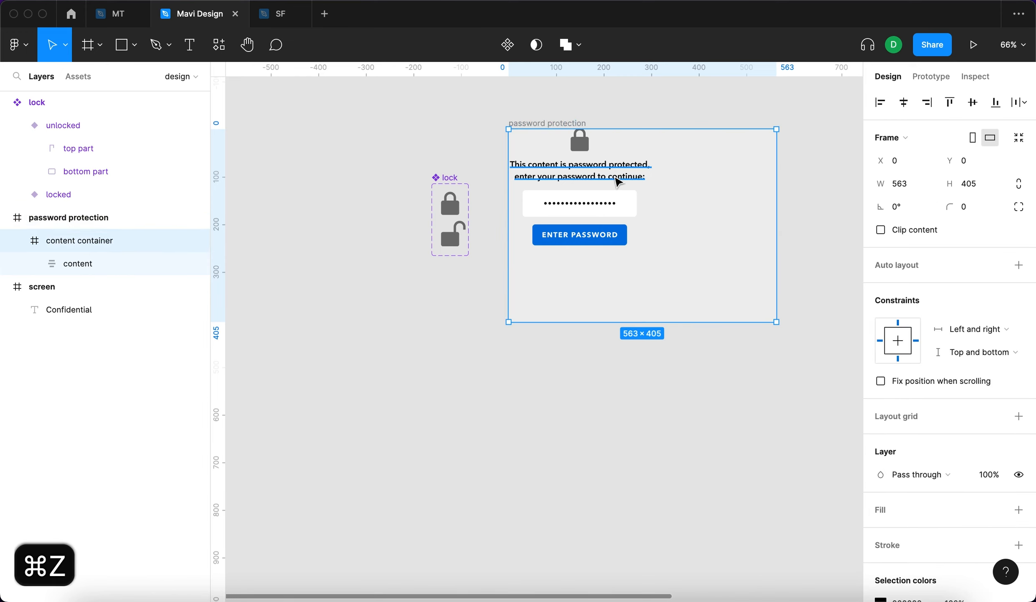
key(super+z)
key(super+z)
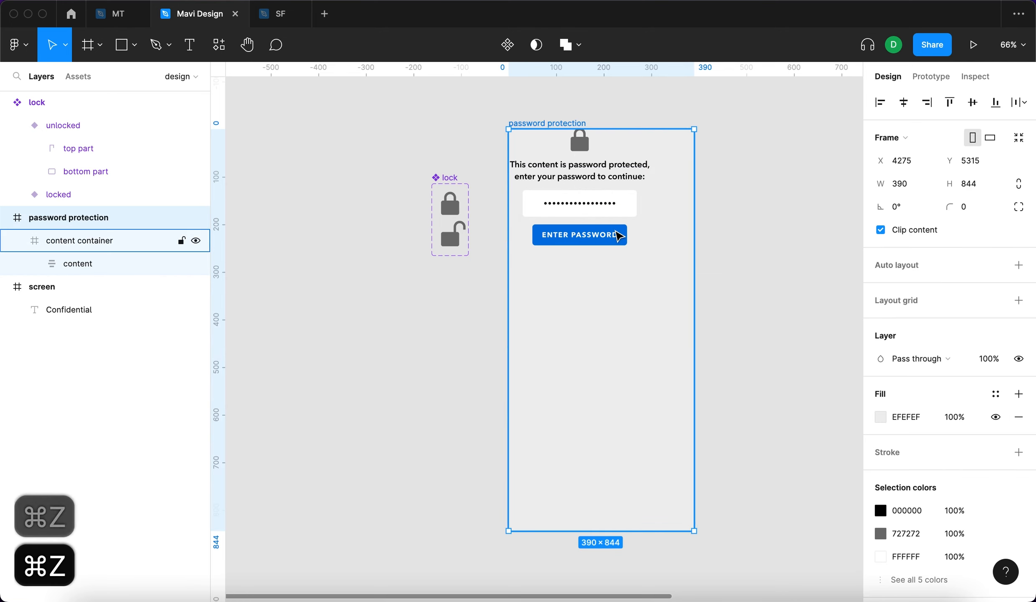
- Set the content frame's constraints to Center horizontally and Center vertically
click(97, 269)
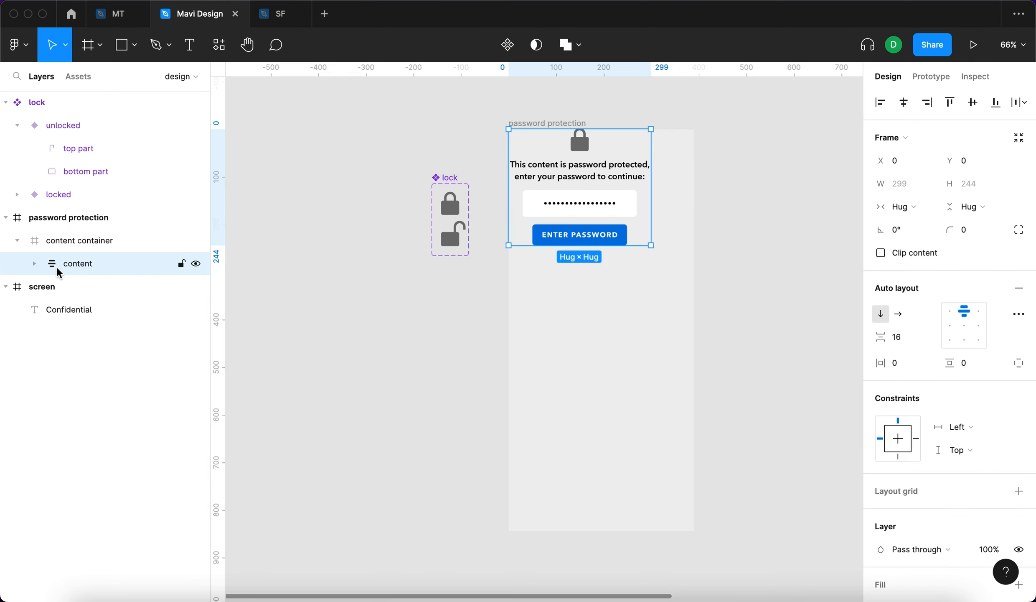
click(991, 428)
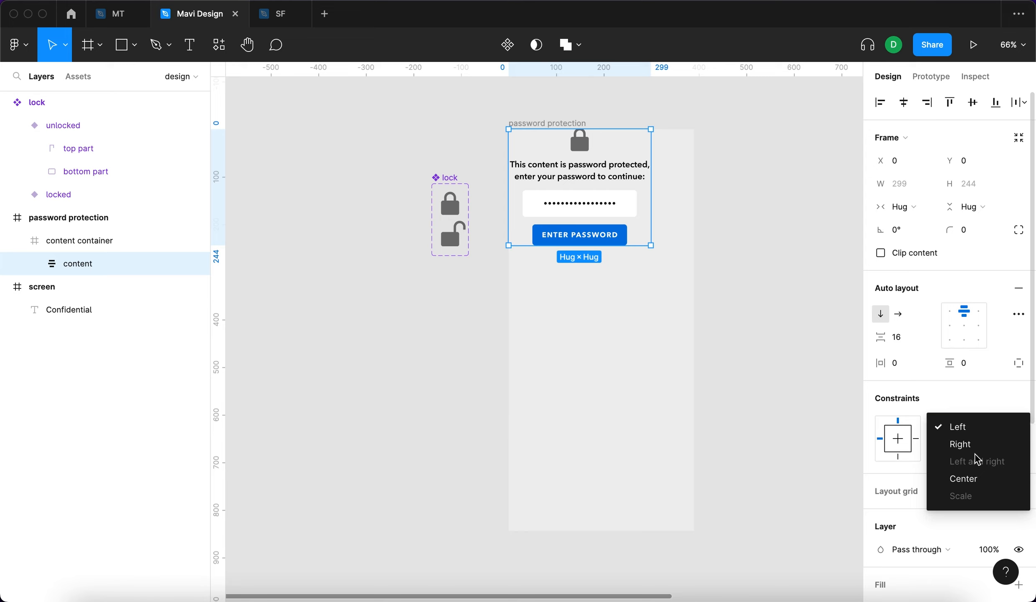
click(976, 479)
click(974, 452)
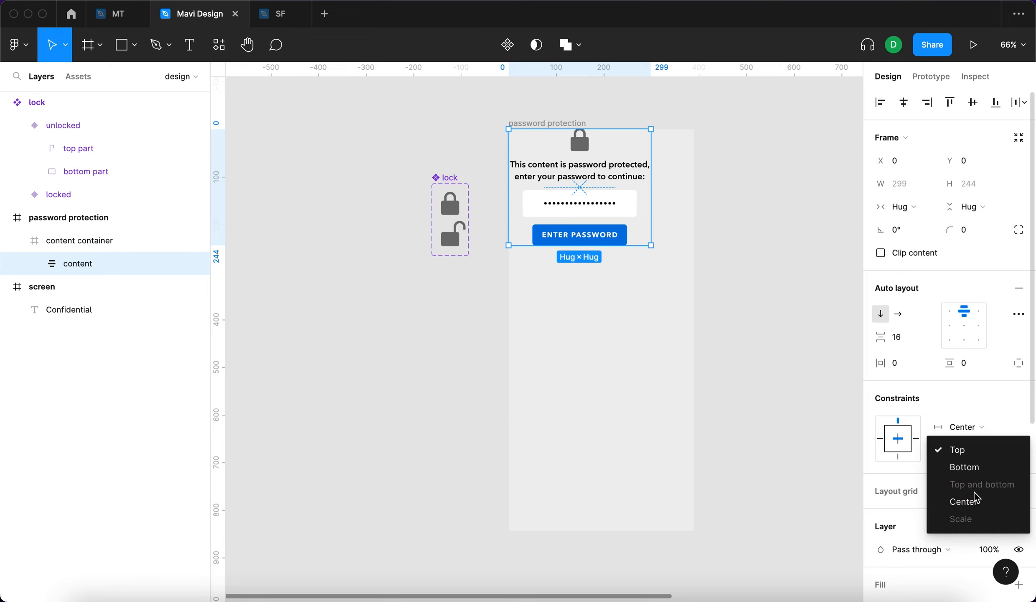
click(978, 501)
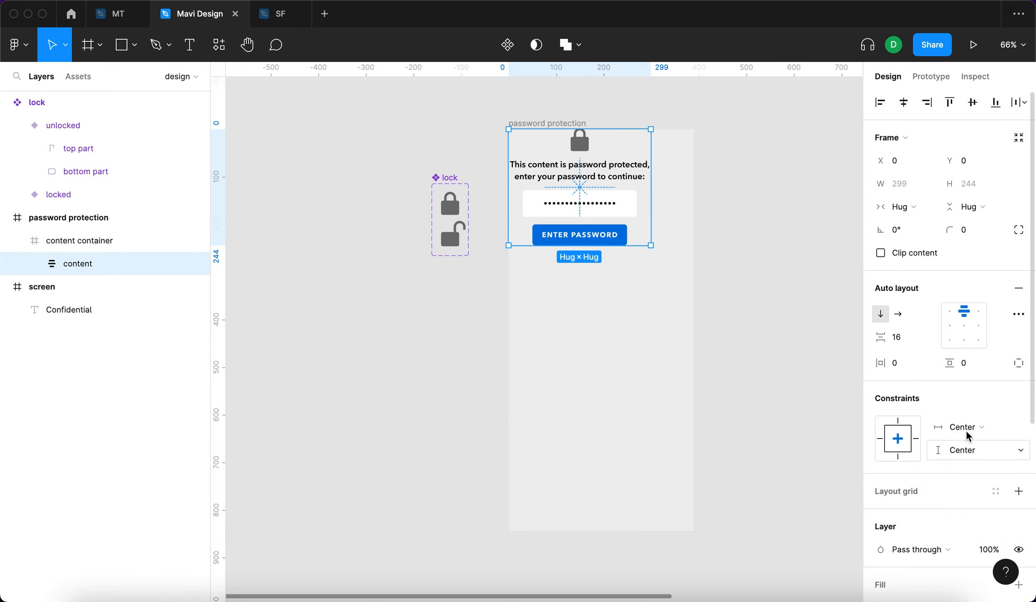
- Align the content frame to the horizontal and vertical centre of the content container
click(904, 103)
click(973, 103)
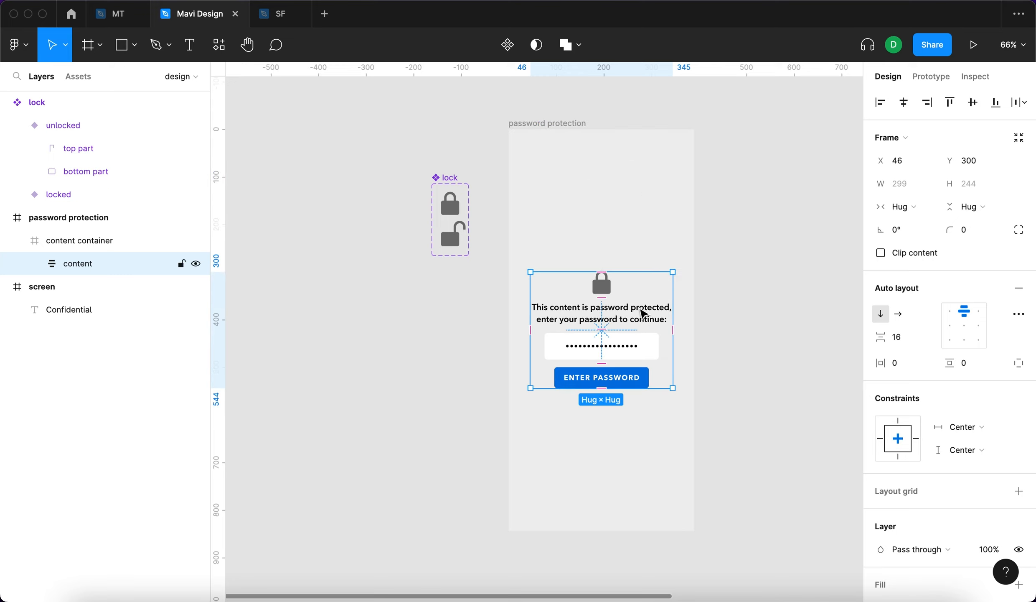
click(725, 274)
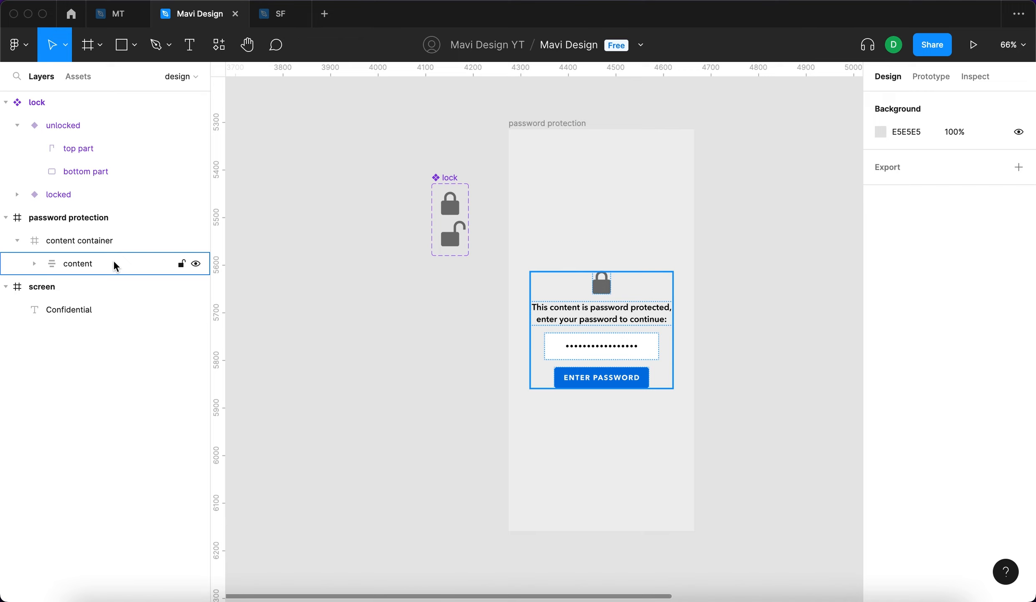
scroll(680, 301, up, 5)
scroll(702, 309, down, 5)
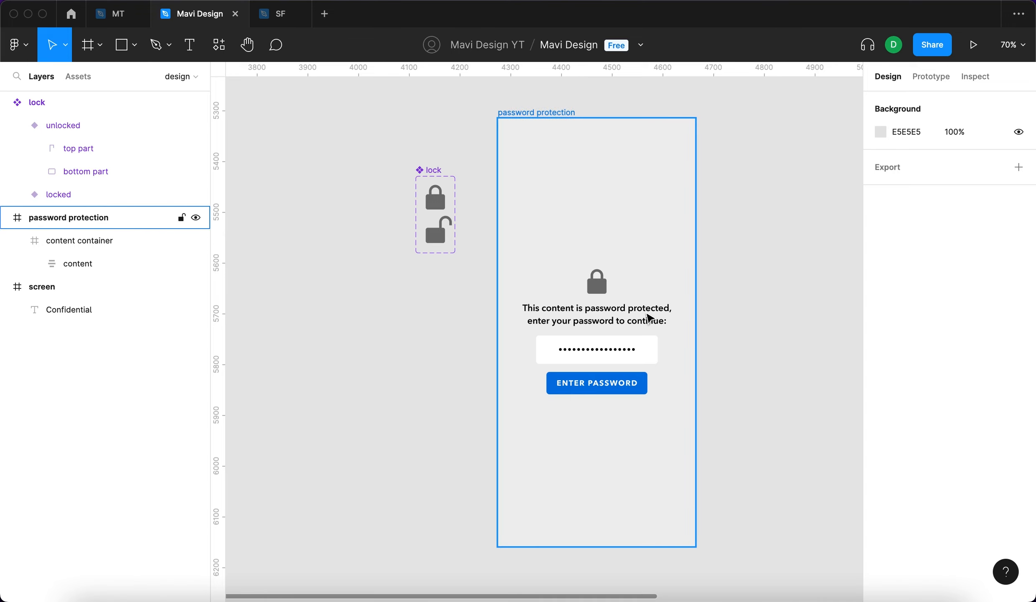
- Nudge the content frame up in large steps to Y 240
click(648, 319)
click(77, 262)
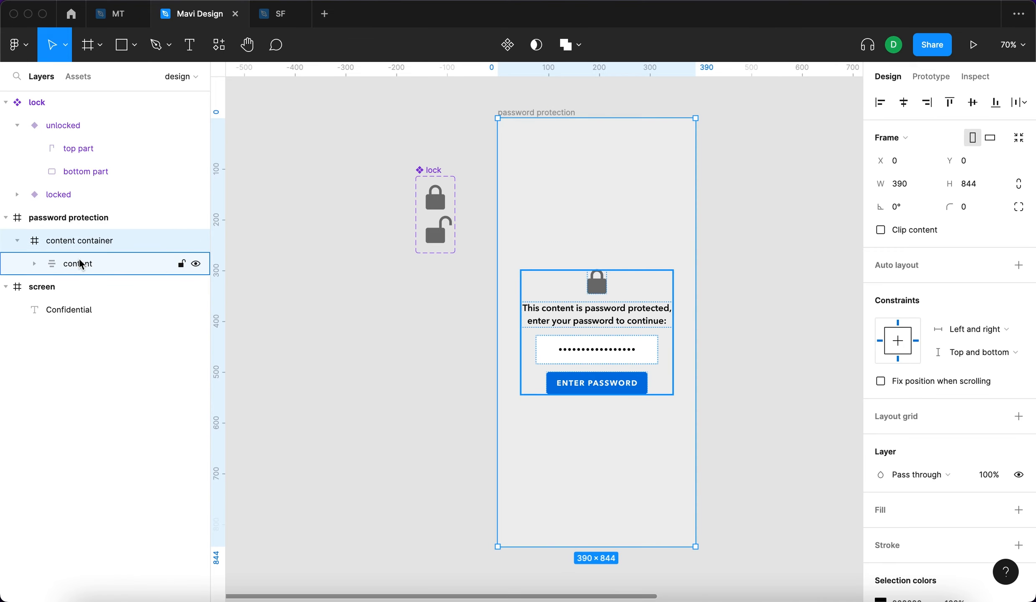
key(shift+Up)
key(shift+Up)
key(shift+Up)
key(shift+Up)
key(shift+Up)
key(shift+Up)
key(shift+Up)
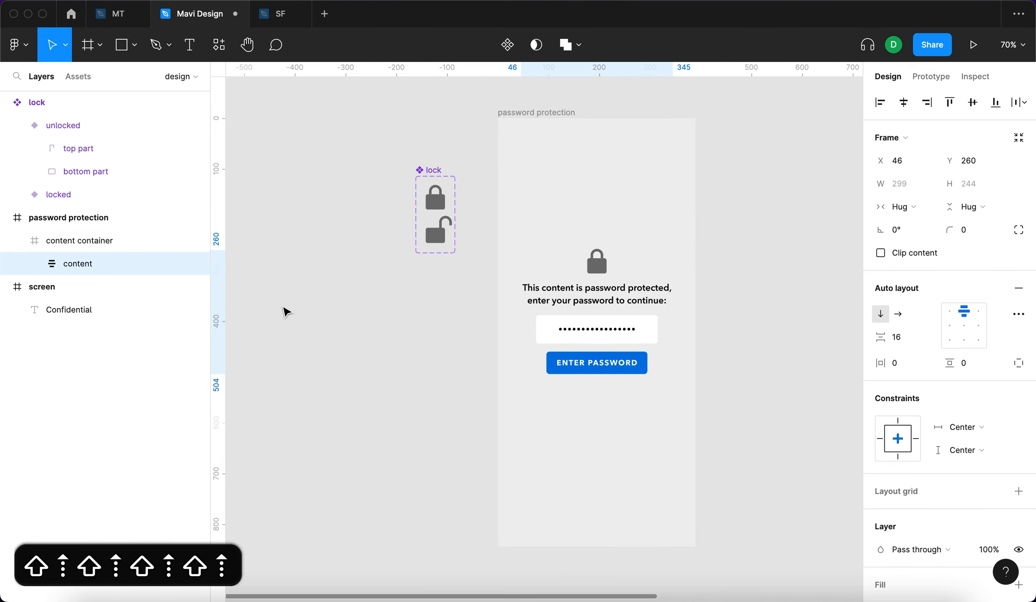
key(shift+Up)
key(shift+Down)
key(shift+Down)
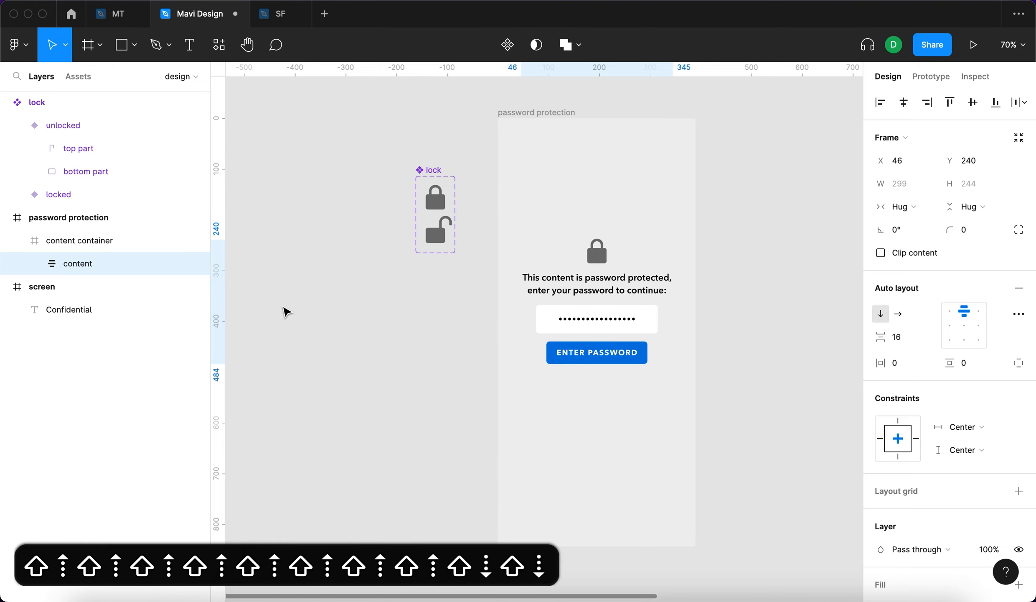
click(288, 312)
- Measure the content's distances to the password protection frame's edges and nudge the content slightly higher
click(628, 279)
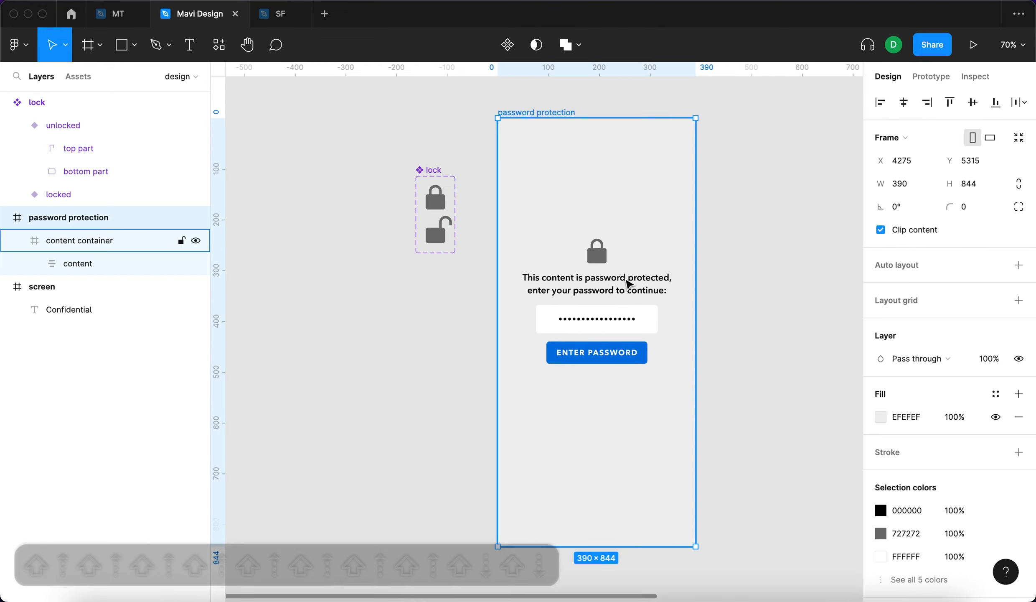
click(623, 292)
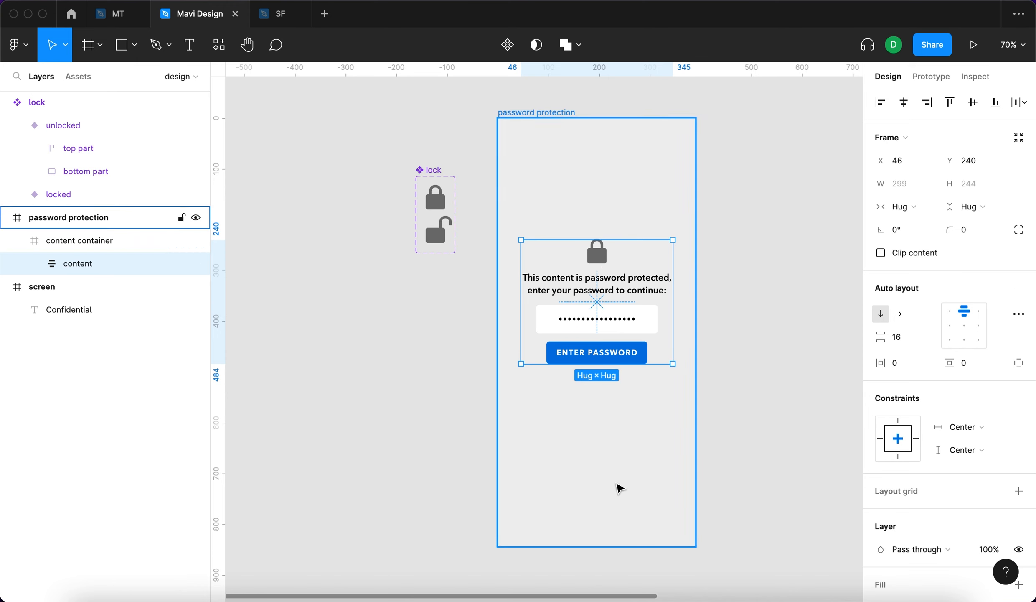
key(alt)
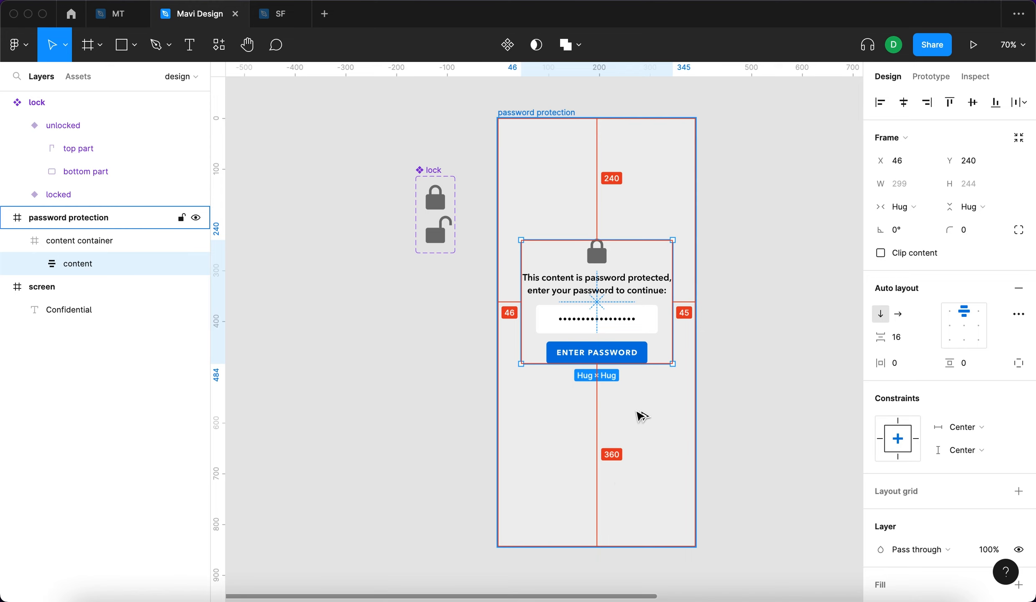
click(762, 402)
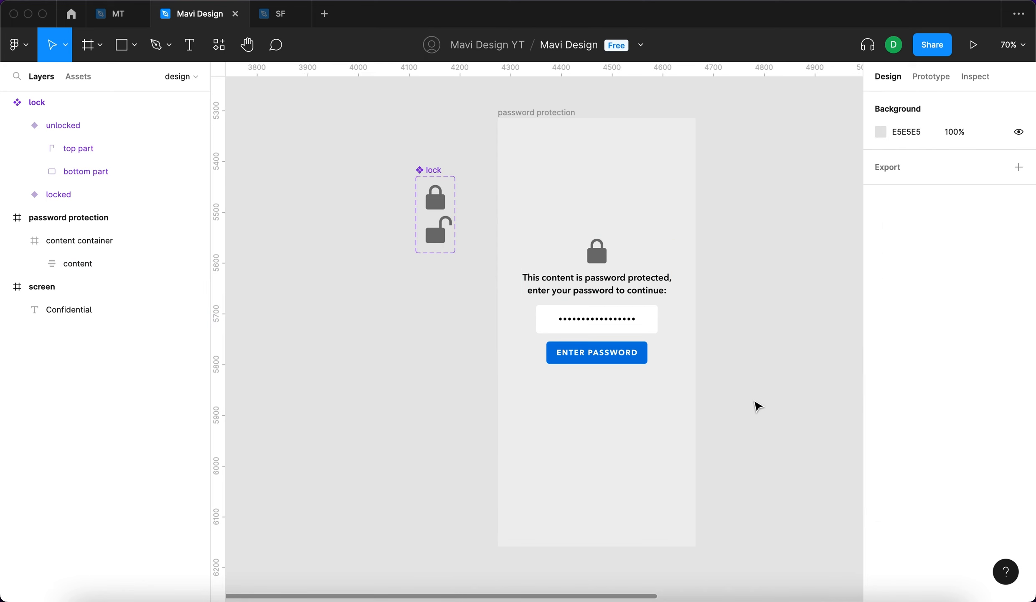
click(90, 265)
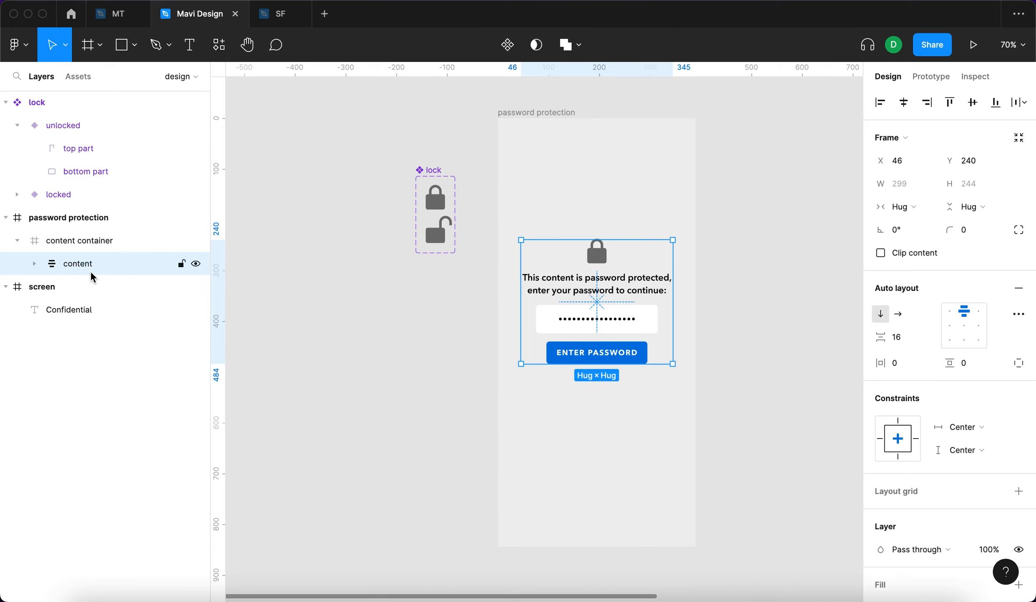
click(405, 401)
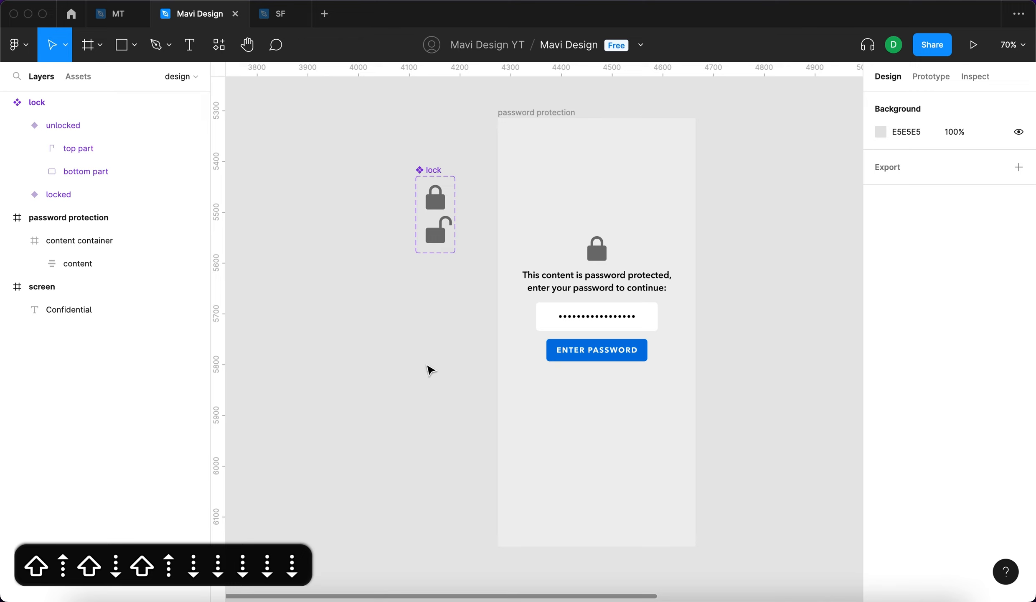
- Test the content's centre constraints by resizing the password protection frame, and undo the resize
click(560, 122)
scroll(681, 418, down, 1)
drag(696, 517, 818, 466)
key(super+z)
key(super+z)
- Set the password protection frame's fill to white (FFFFFF)
scroll(814, 418, right, 3)
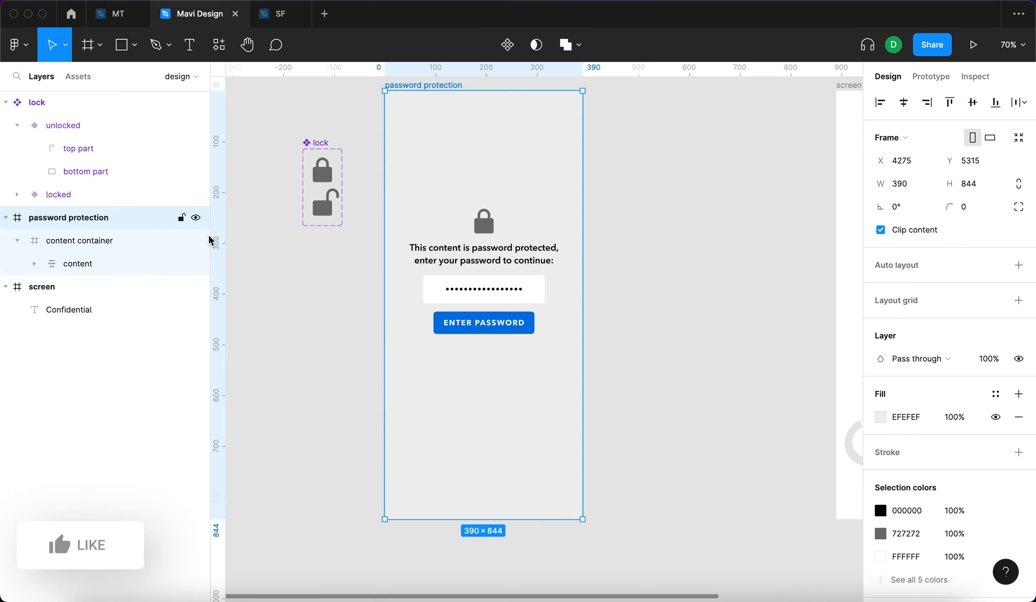
click(886, 421)
drag(809, 363, 583, 166)
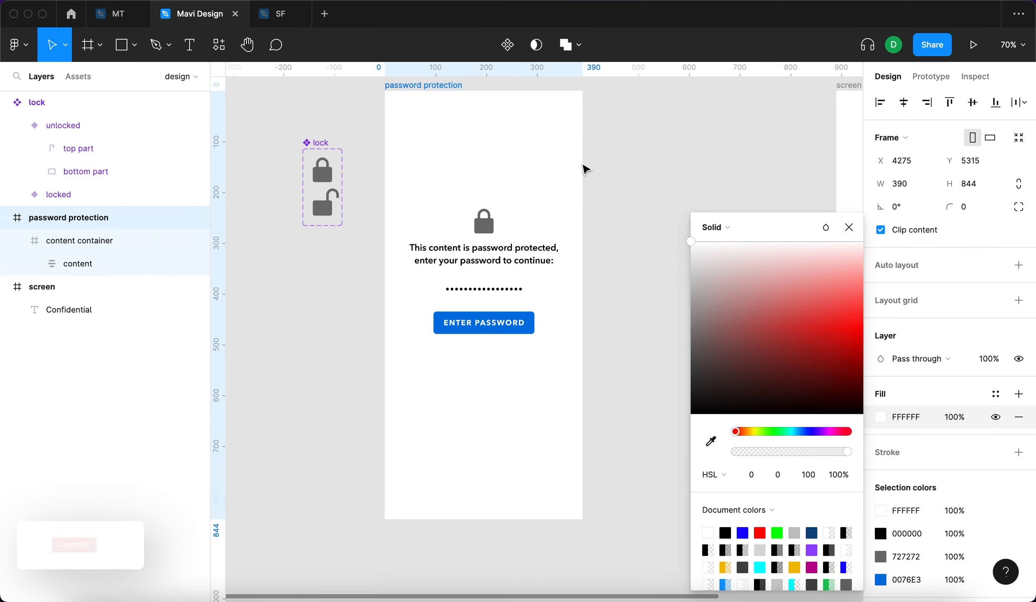
- Add a fill to the content container and sample the enter password button's blue (0076E3) for it
click(81, 241)
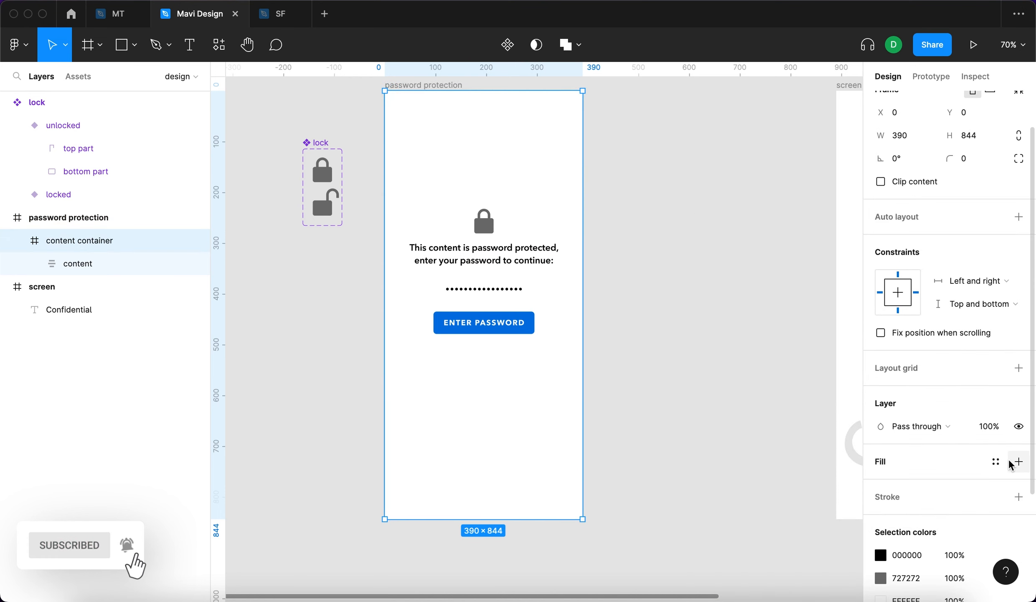
click(1019, 461)
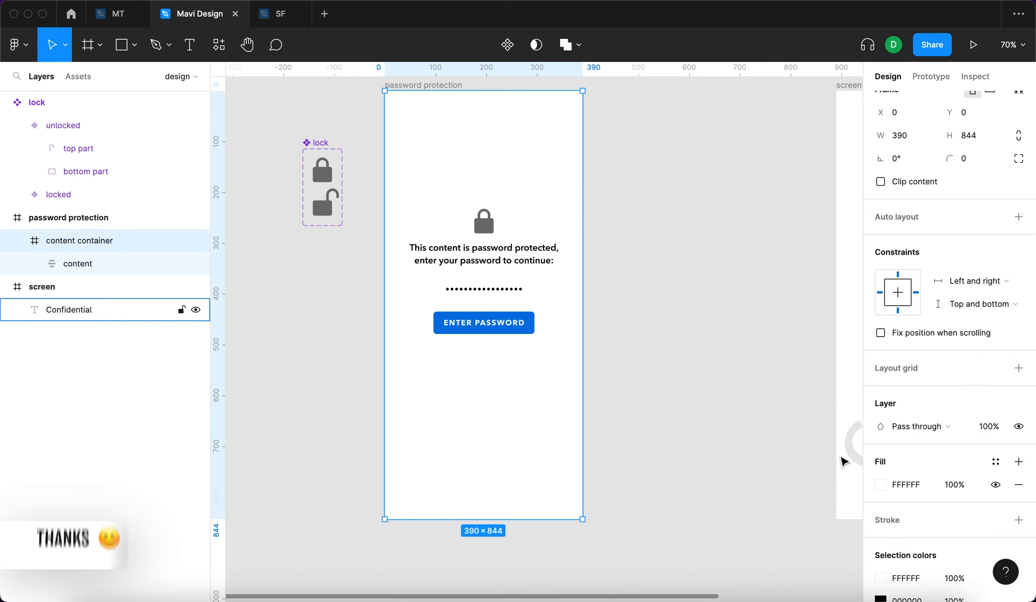
click(881, 484)
click(718, 302)
drag(662, 313, 615, 280)
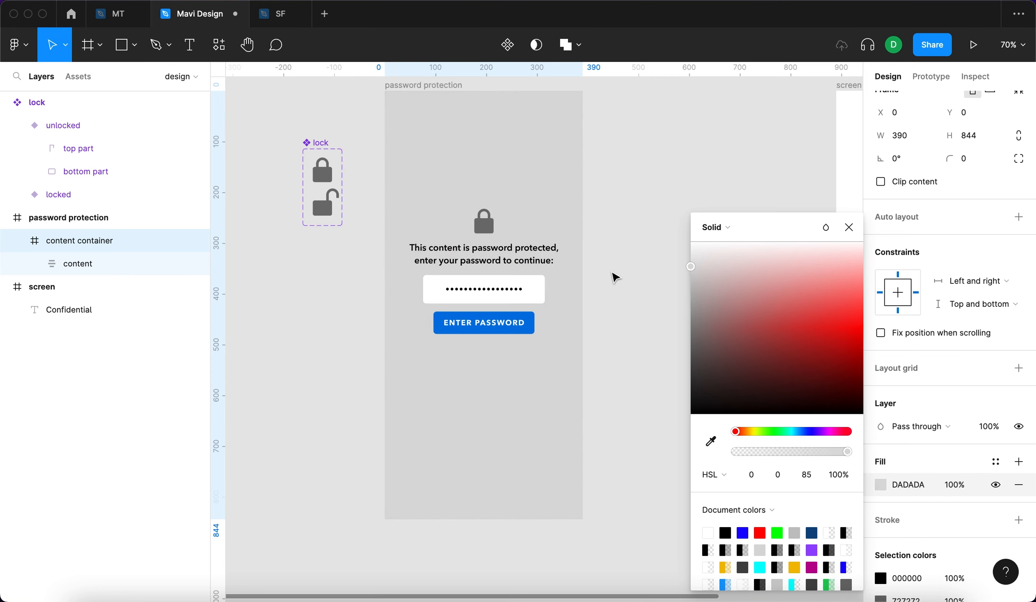
key(i)
click(532, 316)
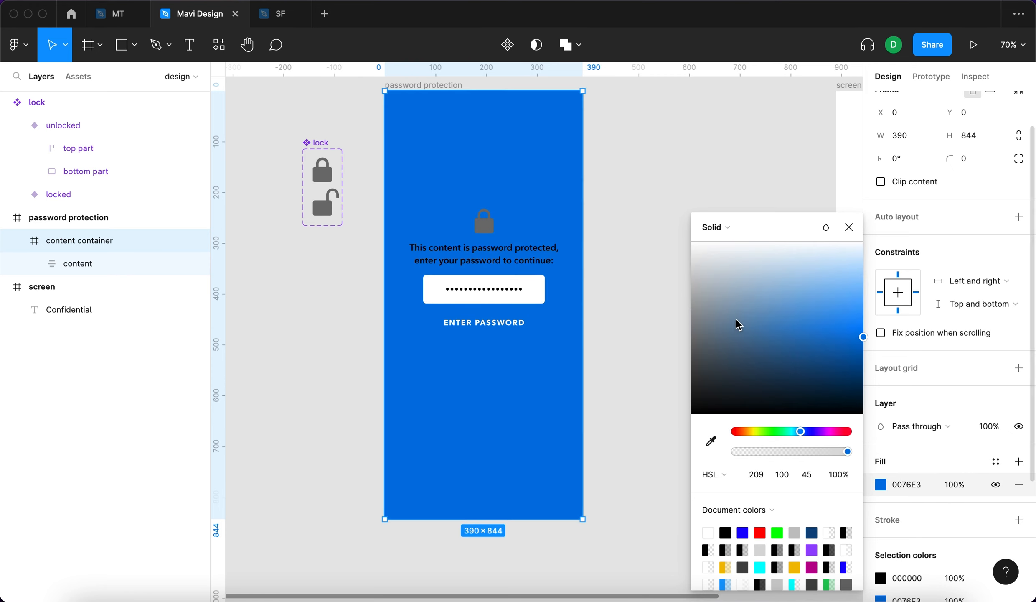
- Lighten the content container's blue fill by setting its HSL lightness to 91
click(807, 474)
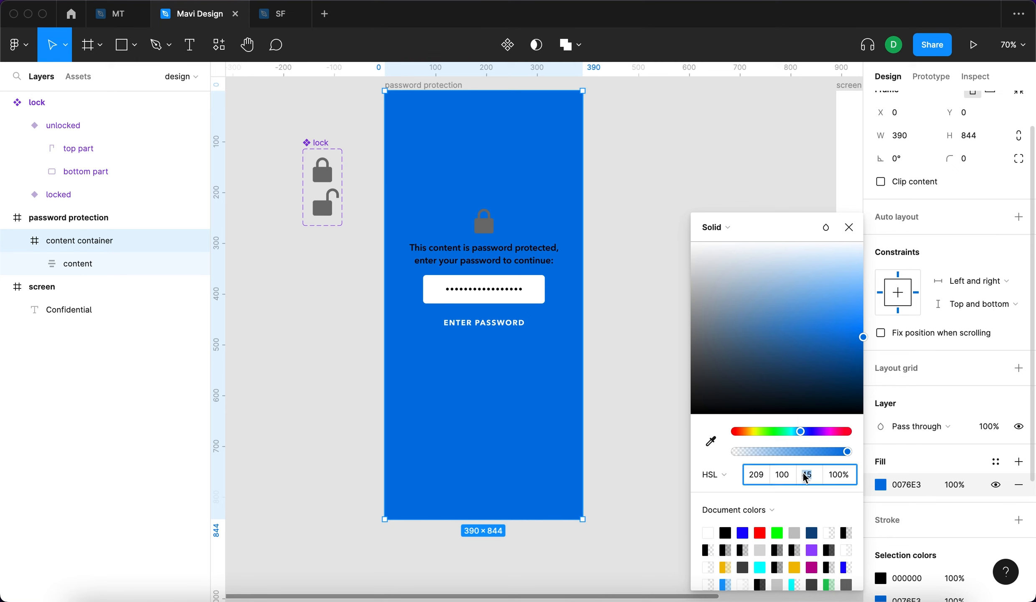
key(shift+Up)
key(shift+Up)
key(shift+Up)
key(shift+Up)
key(shift+Up)
key(shift+Down)
key(shift+Up)
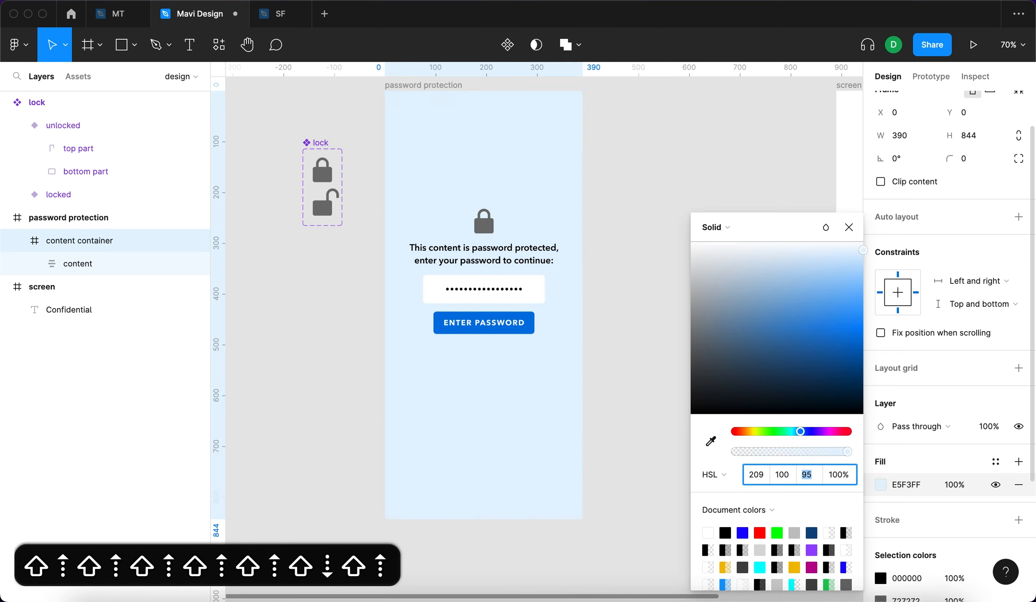
key(shift+Down)
key(Up)
key(Up)
key(Up)
key(Up)
key(Up)
key(Up)
- Reduce the content container fill's HSL saturation to 40, giving DFE8F1
click(780, 475)
key(shift+Down)
key(shift+Down)
key(shift+Down)
key(shift+Down)
key(shift+Down)
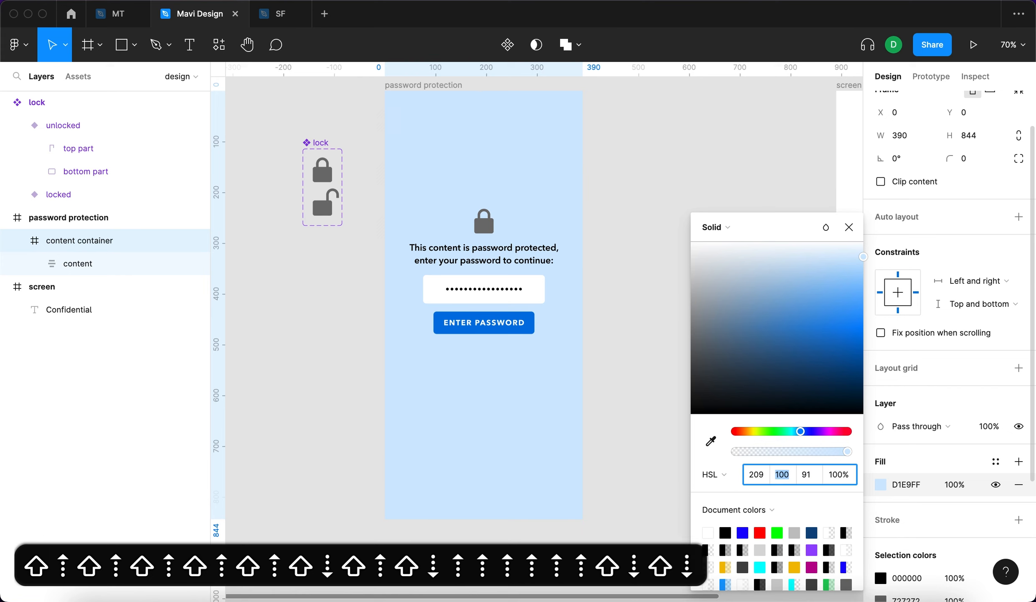
key(shift+Down)
key(shift+Up)
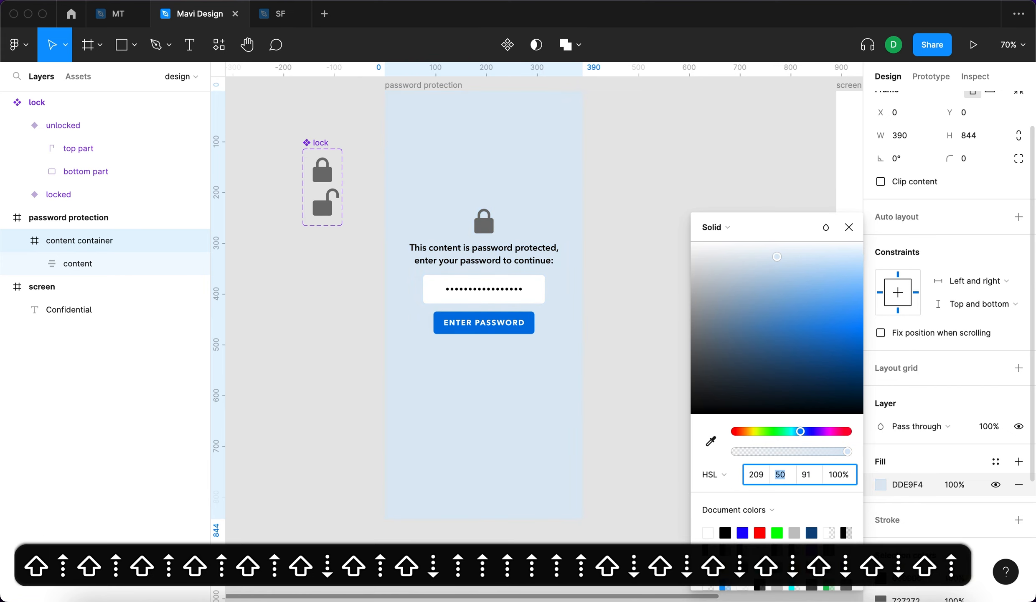
key(shift+Down)
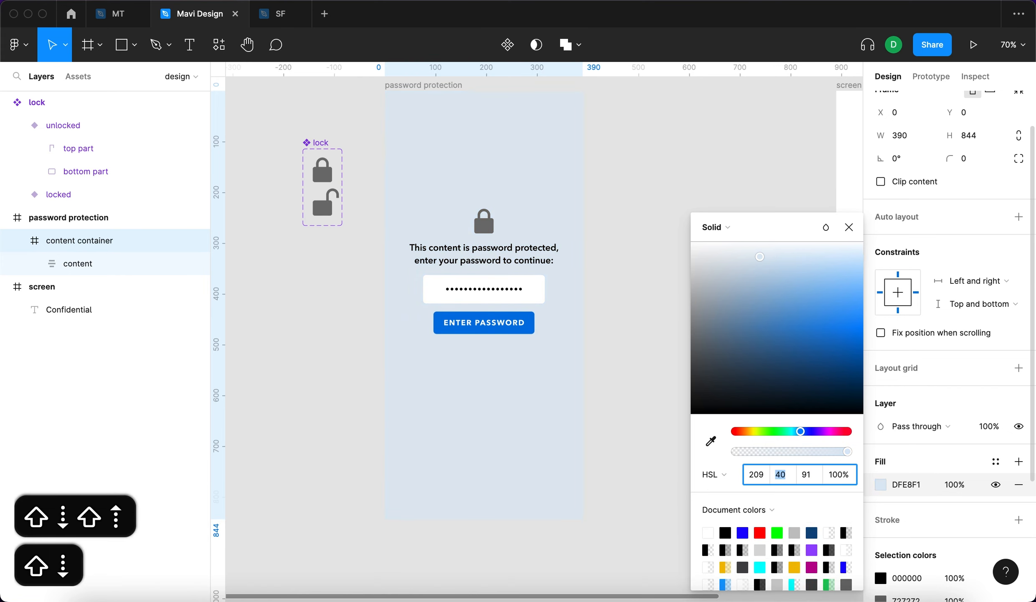
key(Return)
- Darken the canvas background colour to the grey C1C1C1
click(589, 438)
scroll(587, 442, down, 3)
scroll(590, 446, down, 2)
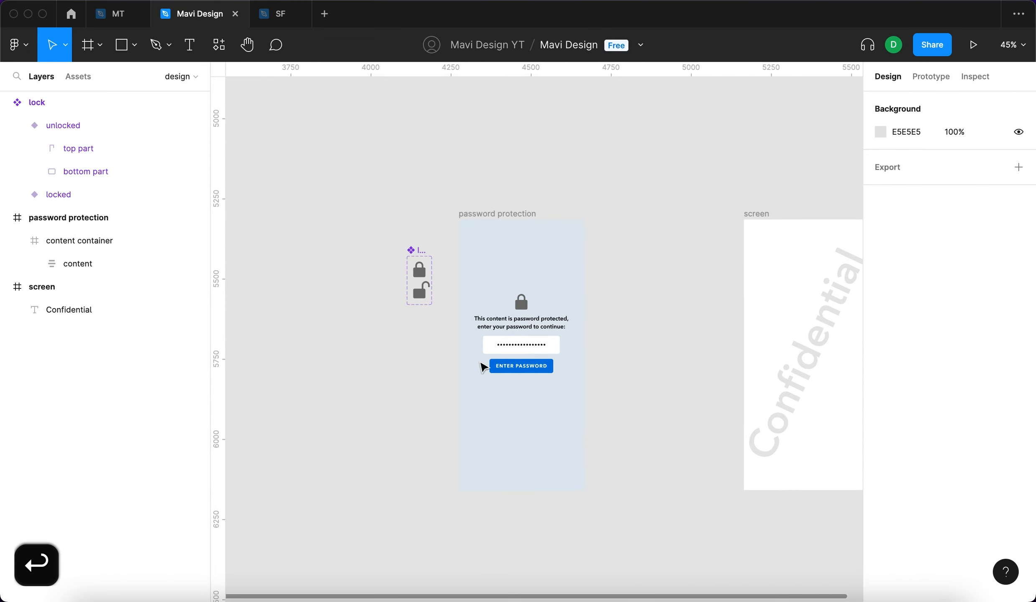
click(880, 132)
drag(759, 226, 642, 201)
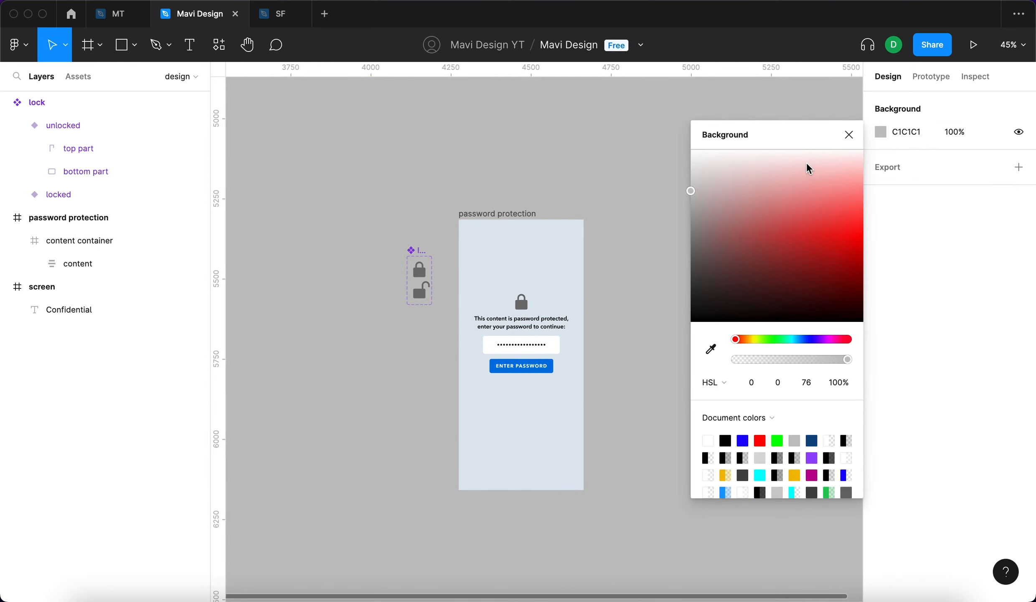
click(684, 253)
- Turn the password protection frame into a component
scroll(569, 361, up, 2)
scroll(629, 186, down, 3)
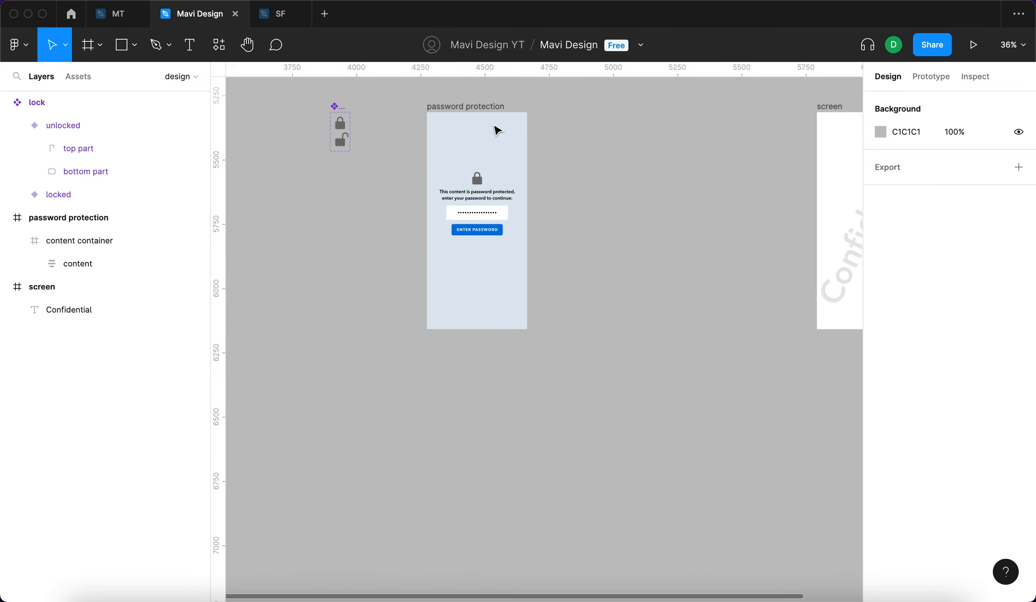
click(460, 106)
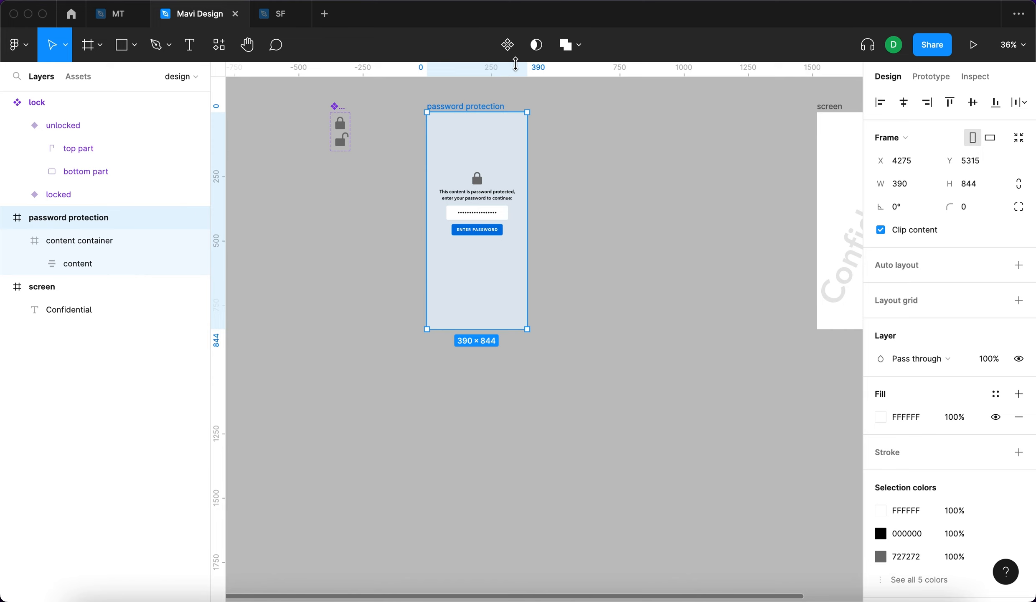
click(512, 57)
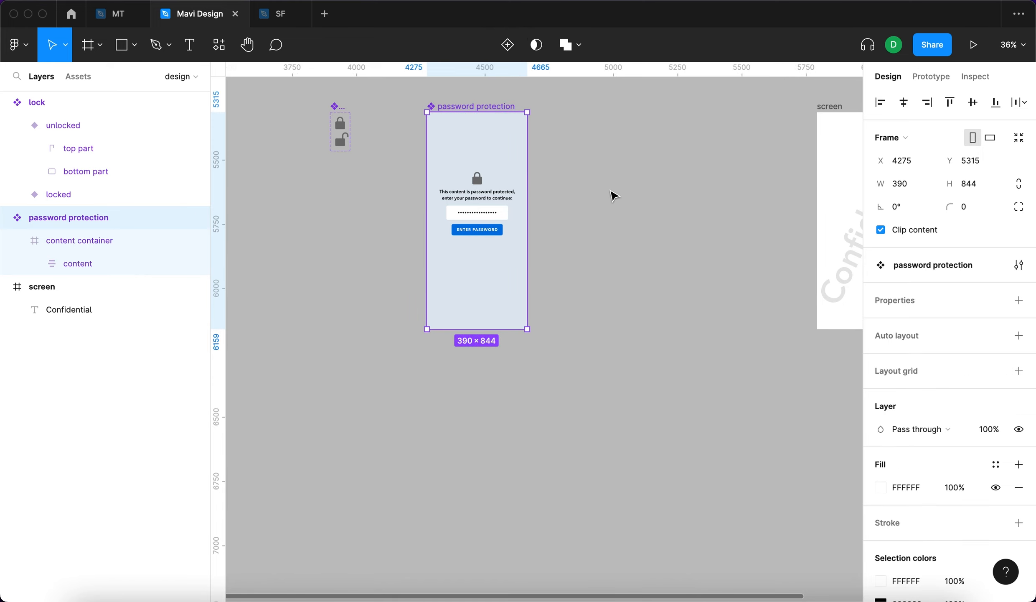
- Set the text fill of the masked password dots in the input field to white
scroll(477, 212, up, 10)
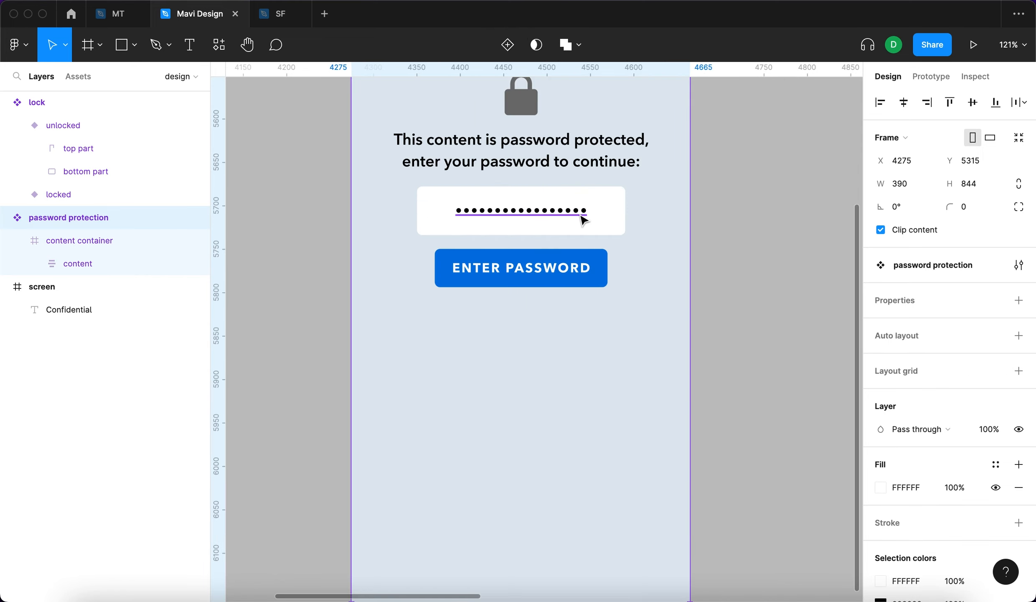
super+click(516, 219)
scroll(880, 456, down, 5)
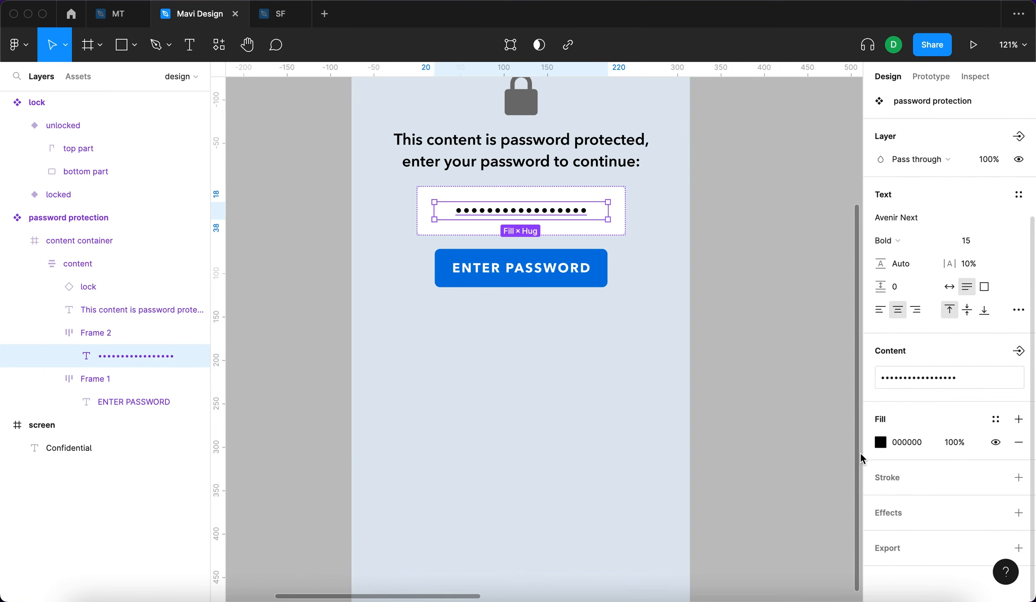
click(880, 443)
drag(793, 398, 639, 215)
click(849, 227)
key(Escape)
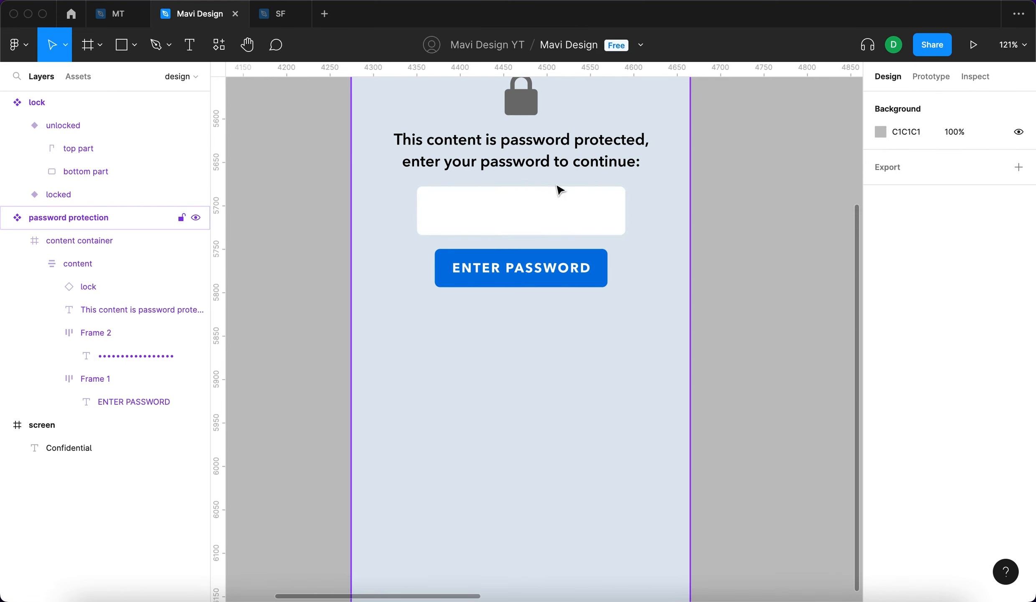
- Add a second variant to the password protection component and apply horizontal auto layout to the component set
scroll(754, 243, down, 5)
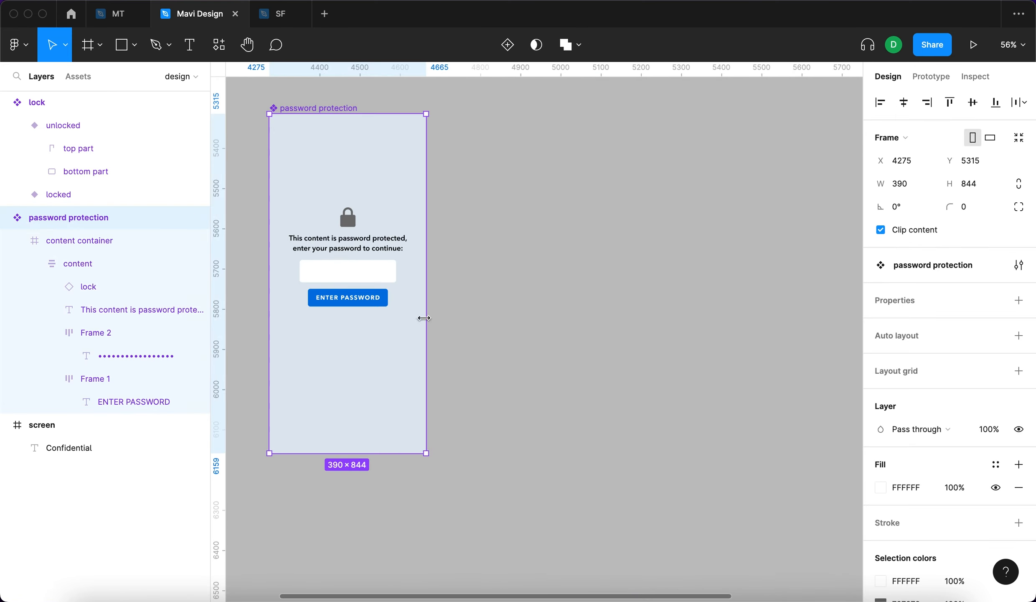
click(508, 47)
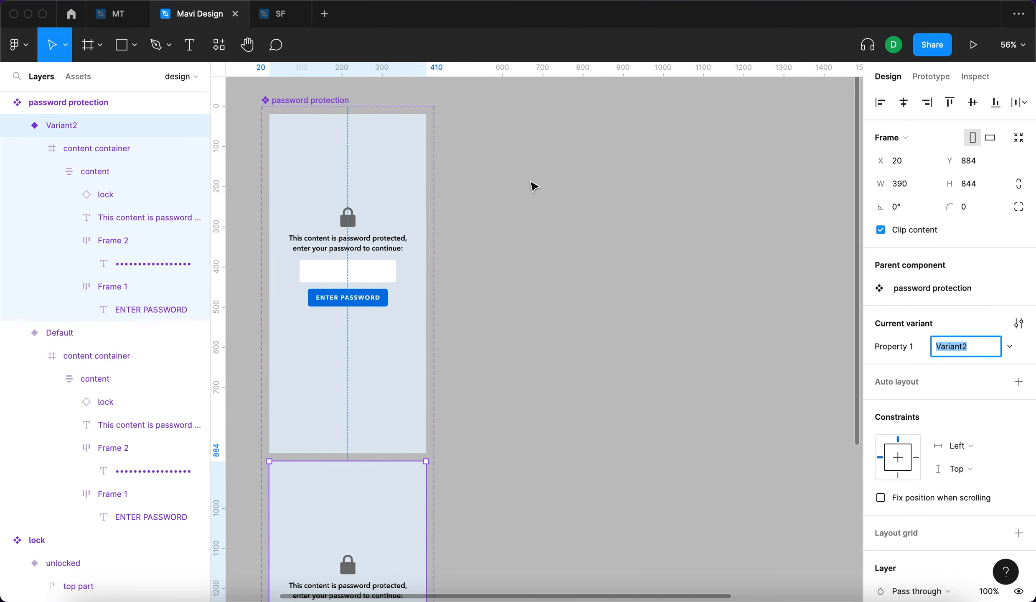
click(1019, 359)
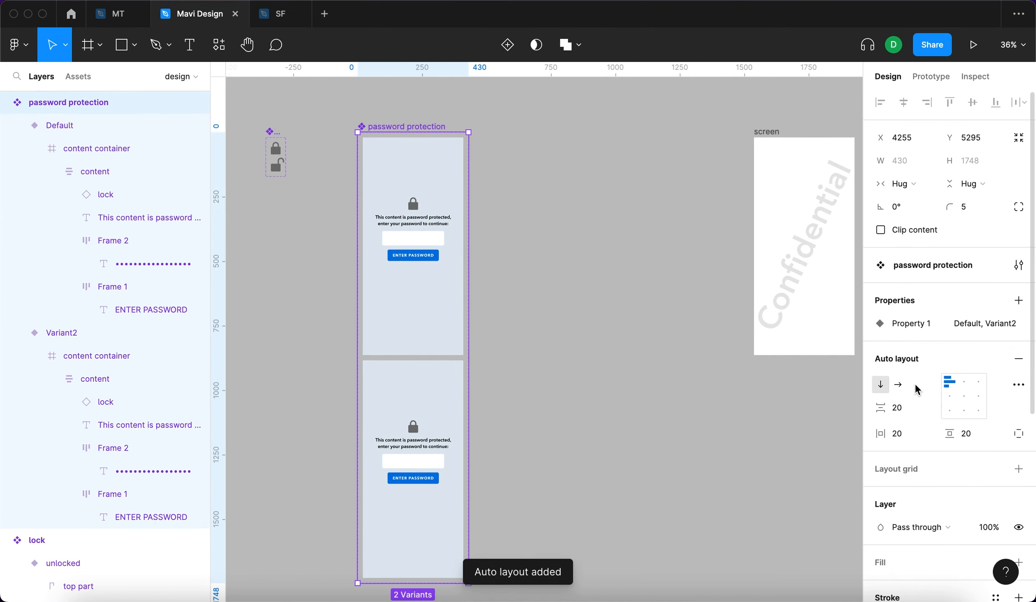
click(898, 384)
- Rename the default password protection variant to "start"
click(373, 138)
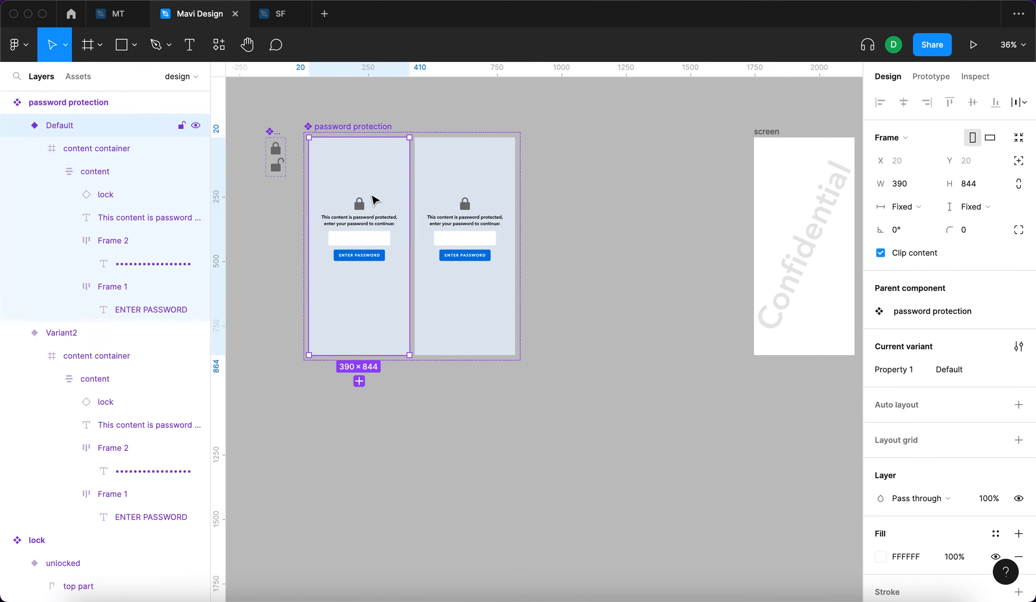
click(962, 369)
text(start)
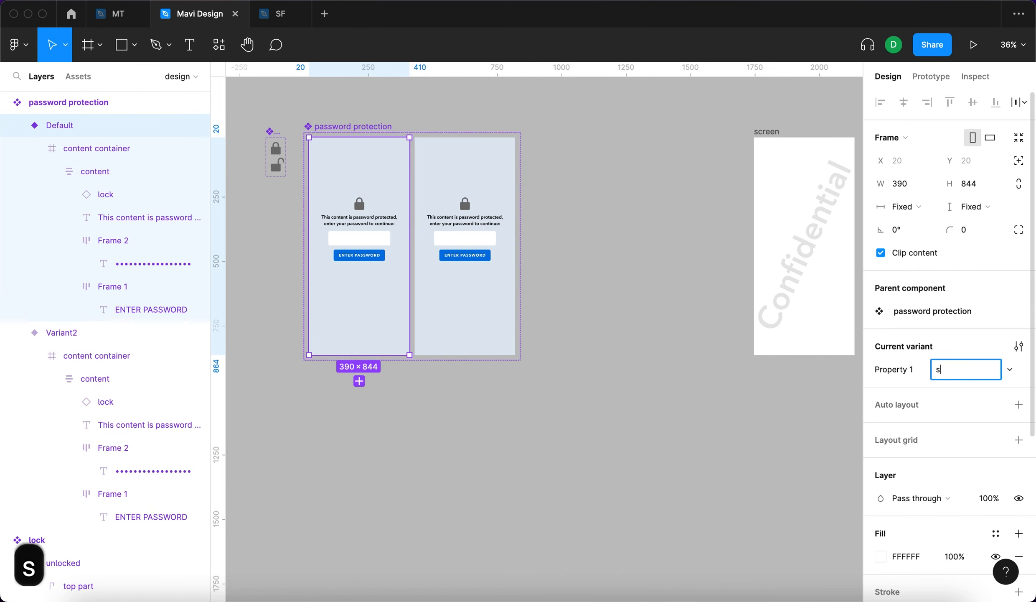
key(Return)
- Rename the second password protection variant to "ready to enter"
text(readz t)
key(BackSpace)
key(BackSpace)
key(BackSpace)
text(y to t)
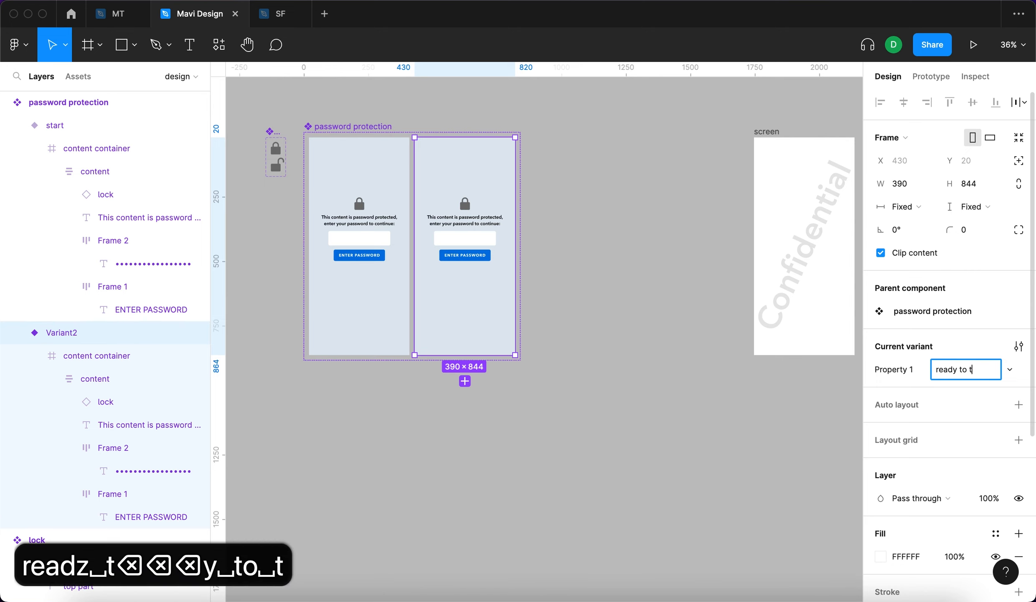
key(BackSpace)
text(enter)
- Add a third variant to the password protection component and name it "password entered"
click(464, 381)
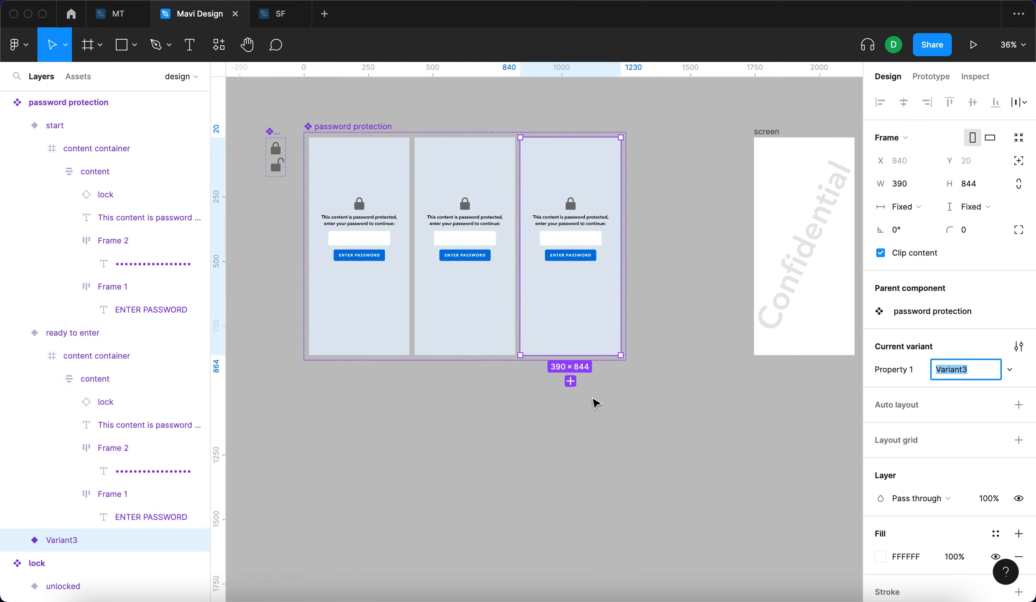
text(password etn)
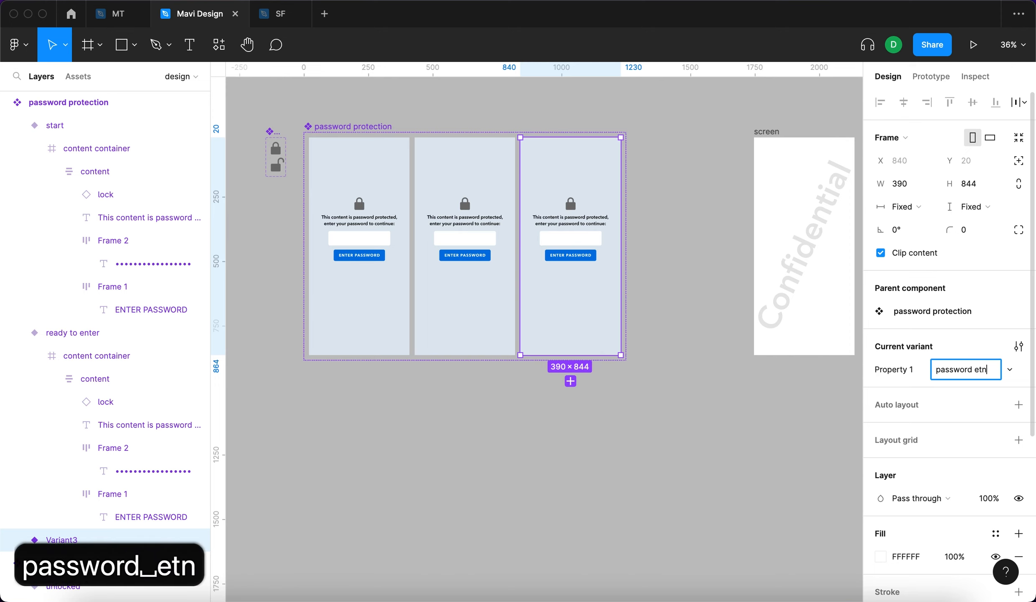
key(BackSpace)
key(BackSpace)
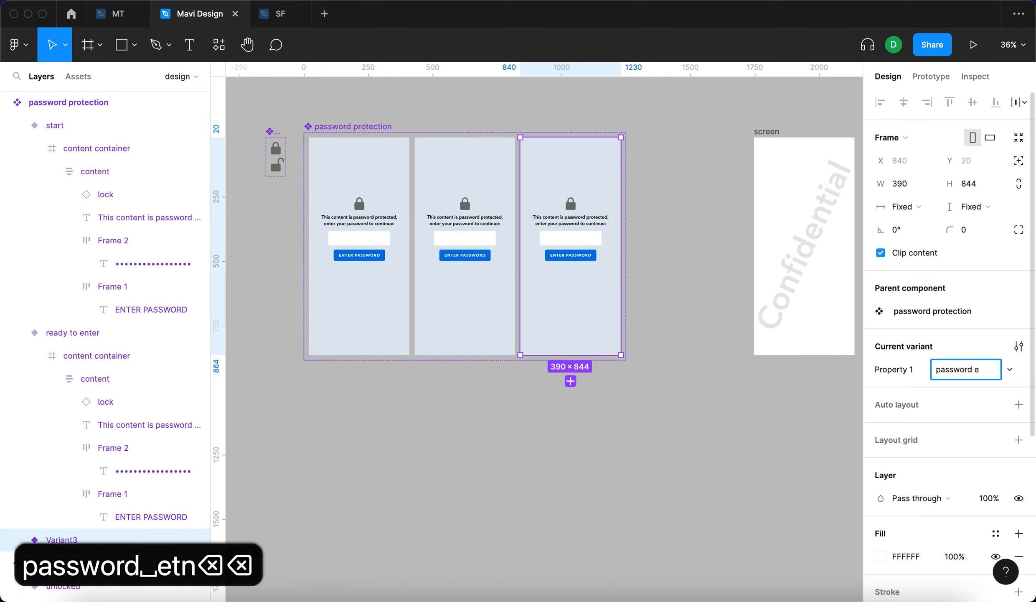
text(ntered)
key(Return)
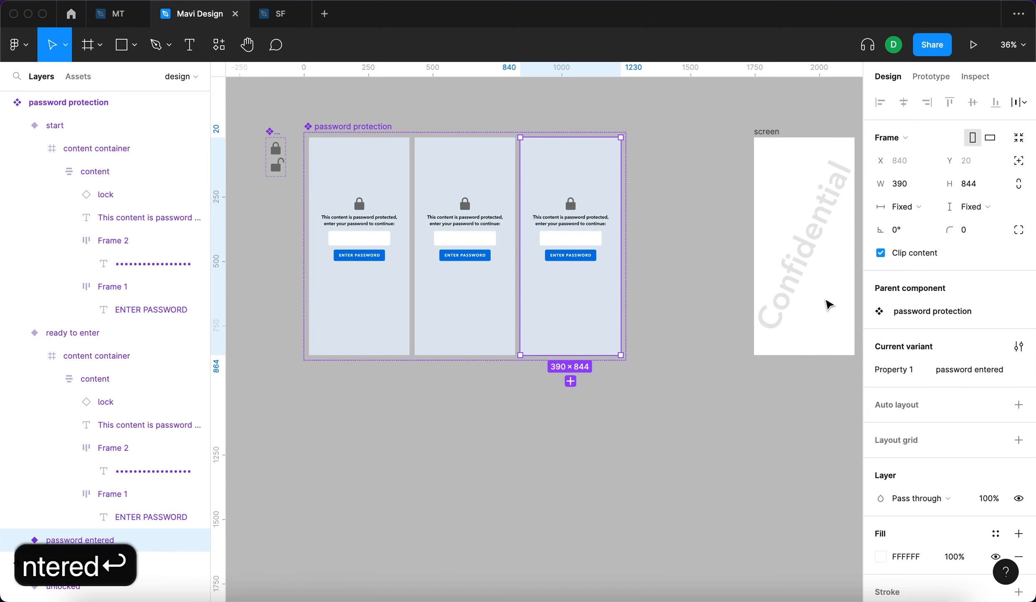
- Set the text fill of the password dots in the password entered variant to black
click(731, 400)
scroll(574, 243, up, 5)
super+click(575, 242)
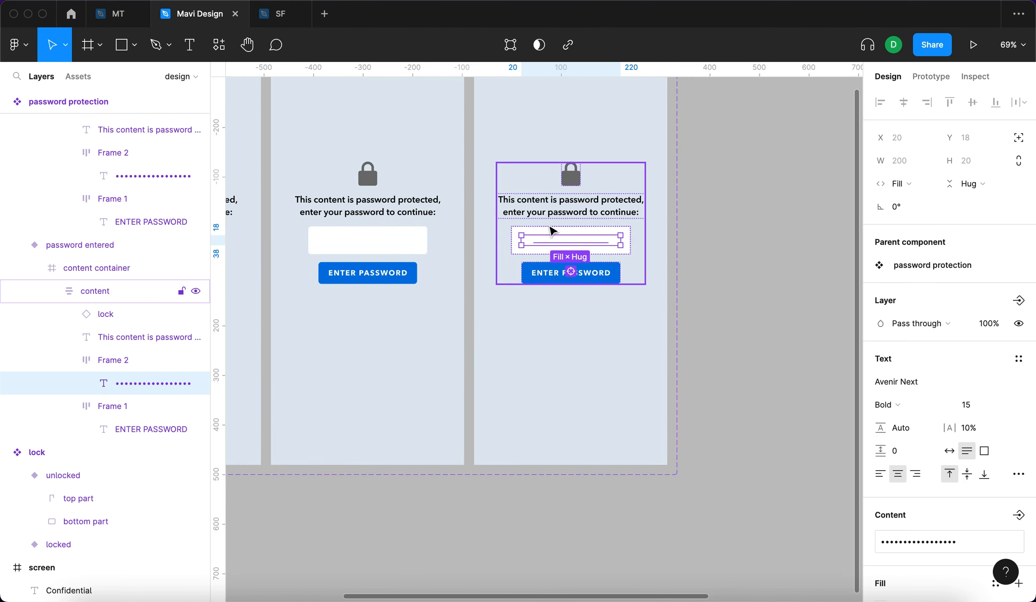
scroll(947, 509, down, 4)
click(918, 439)
text(0)
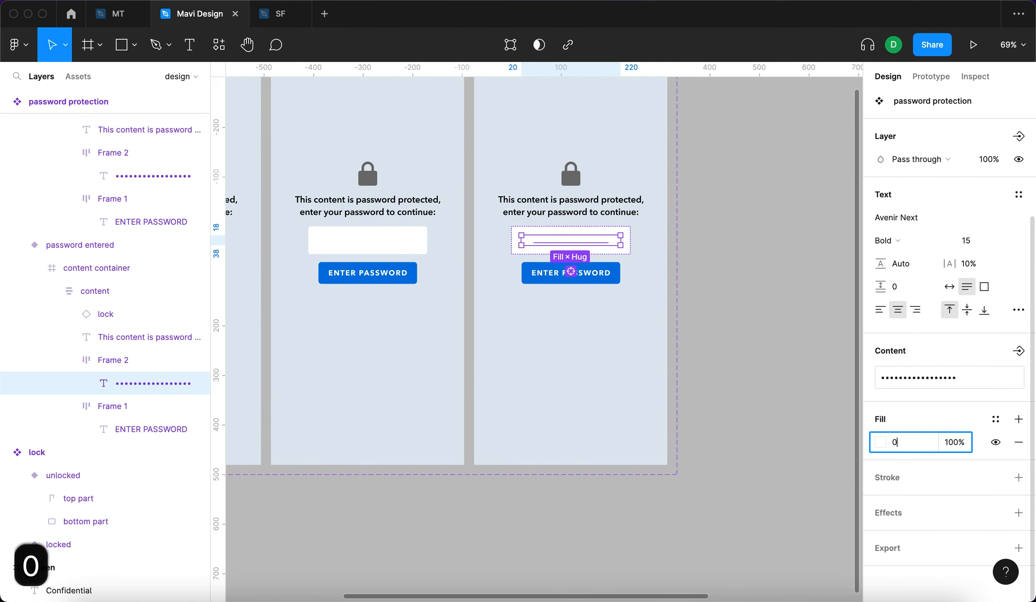
key(Return)
click(746, 337)
- Add a fourth variant based on the password entered variant and name it "wrong password"
scroll(745, 337, down, 5)
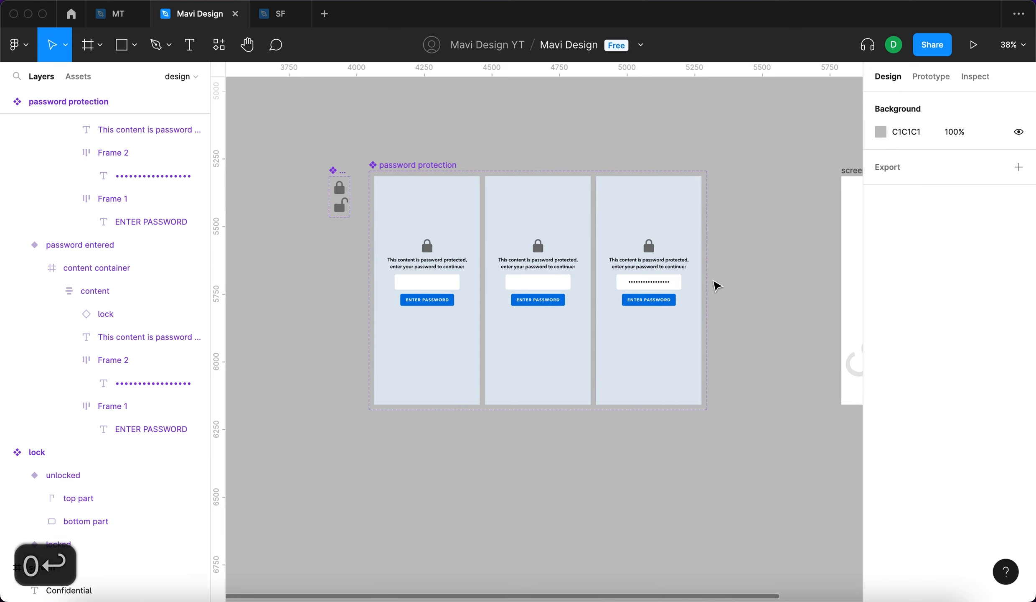
scroll(715, 284, right, 3)
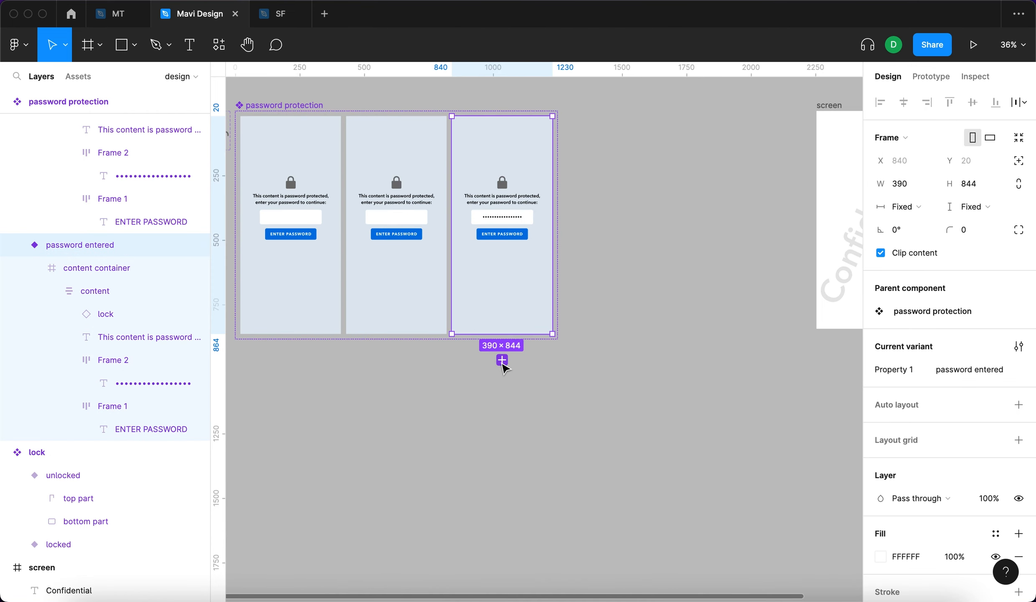
click(503, 361)
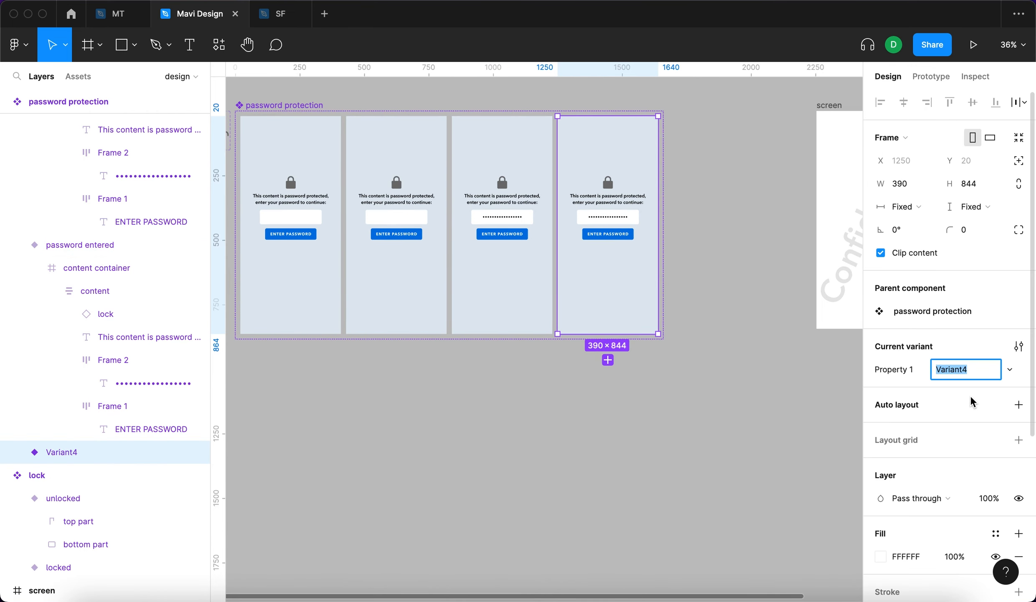
text(wrong a)
key(BackSpace)
key(BackSpace)
text(password)
key(Return)
- Add a fifth variant based on the wrong password variant and name it "correct password"
scroll(434, 212, down, 2)
click(565, 329)
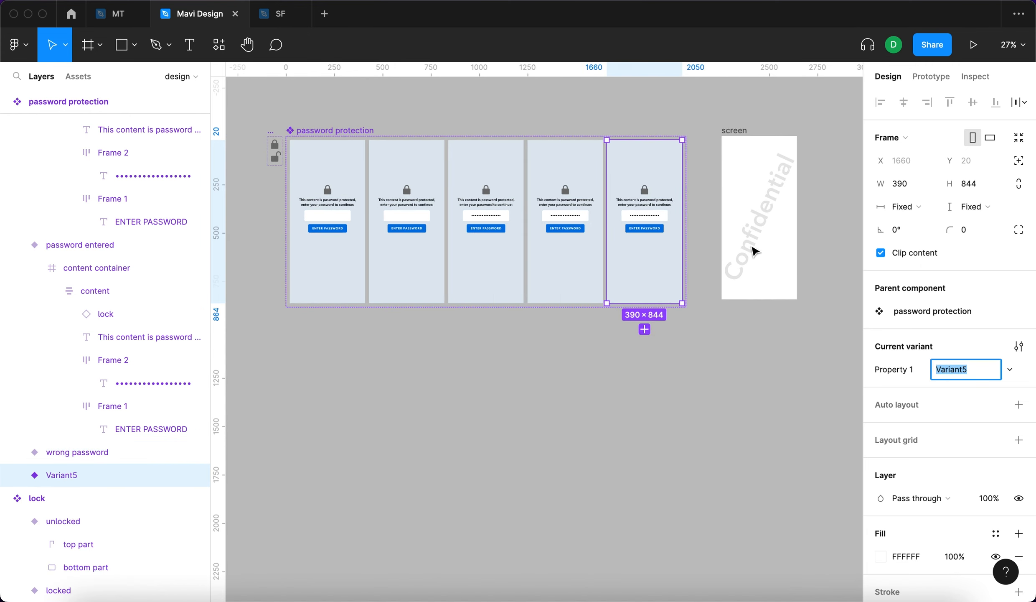
text(corren)
key(BackSpace)
text(ct password)
key(Return)
- Add a sixth variant based on the correct password variant and name it "unlocked"
click(644, 330)
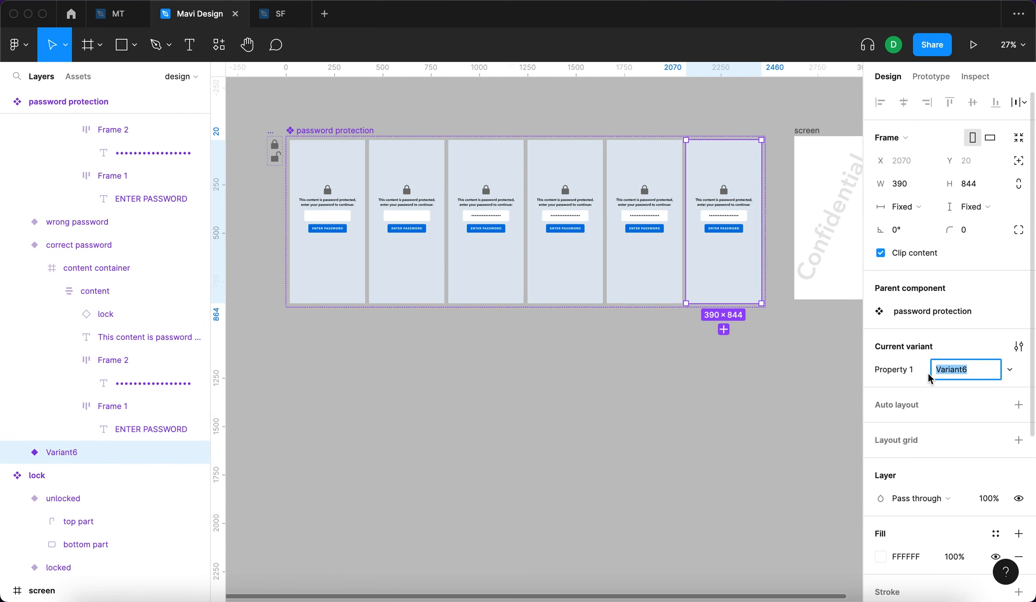
text(unlocked)
key(Return)
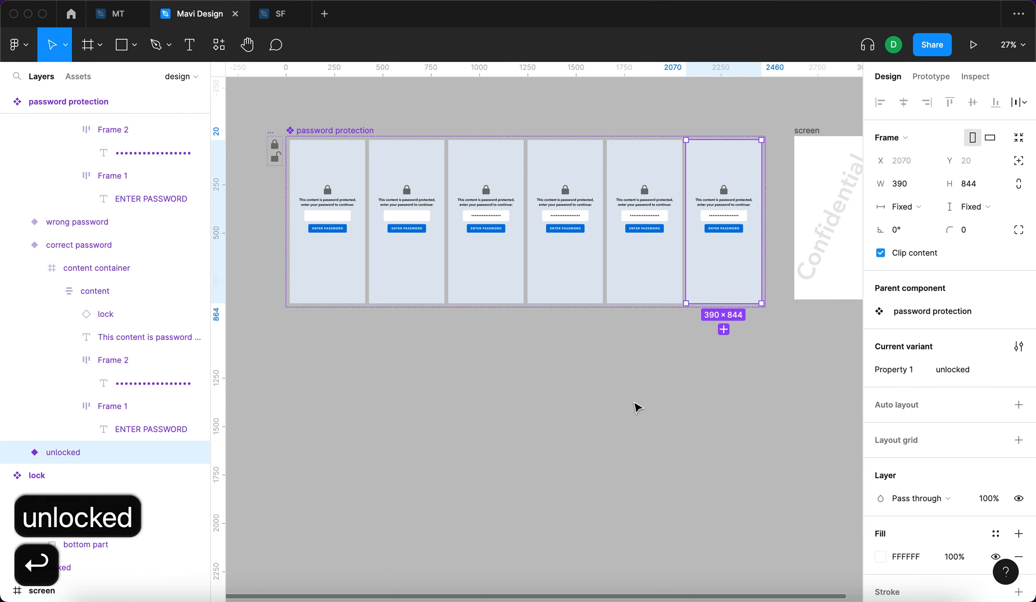
click(638, 406)
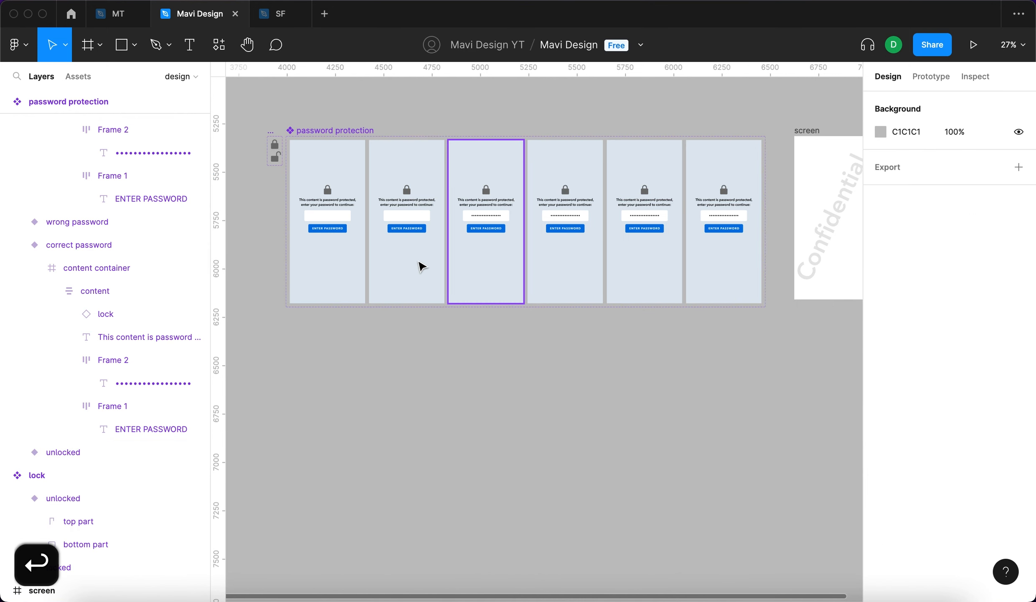
- Go through the password protection variants one by one and check each variant's name
click(328, 260)
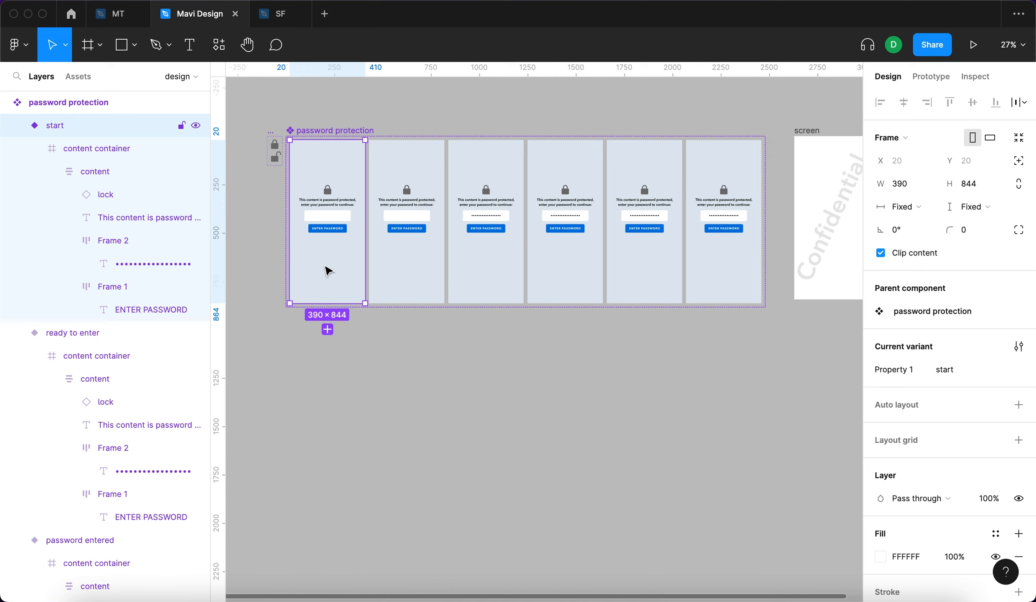
click(405, 271)
click(459, 283)
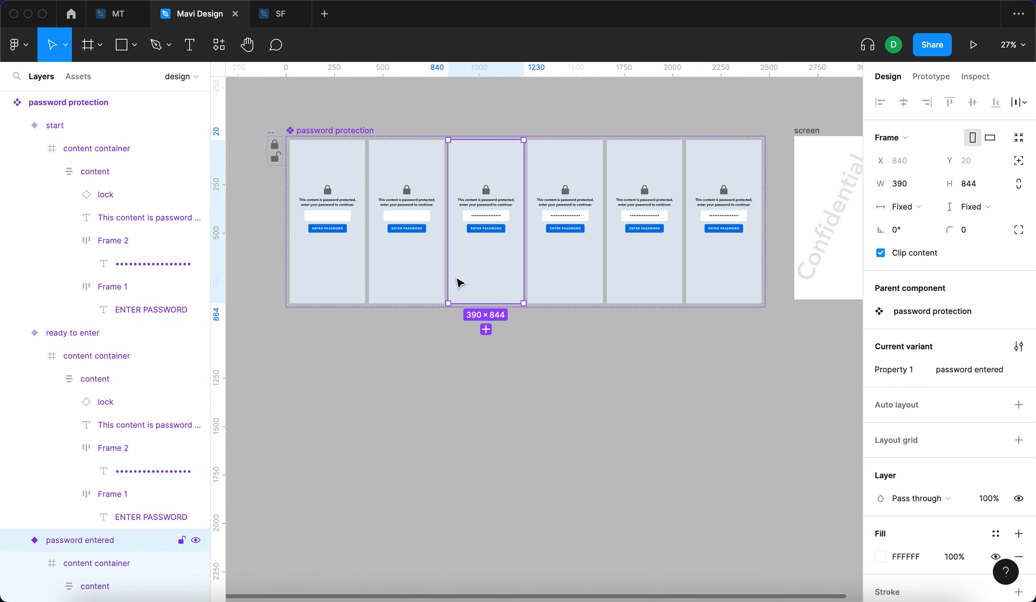
click(573, 280)
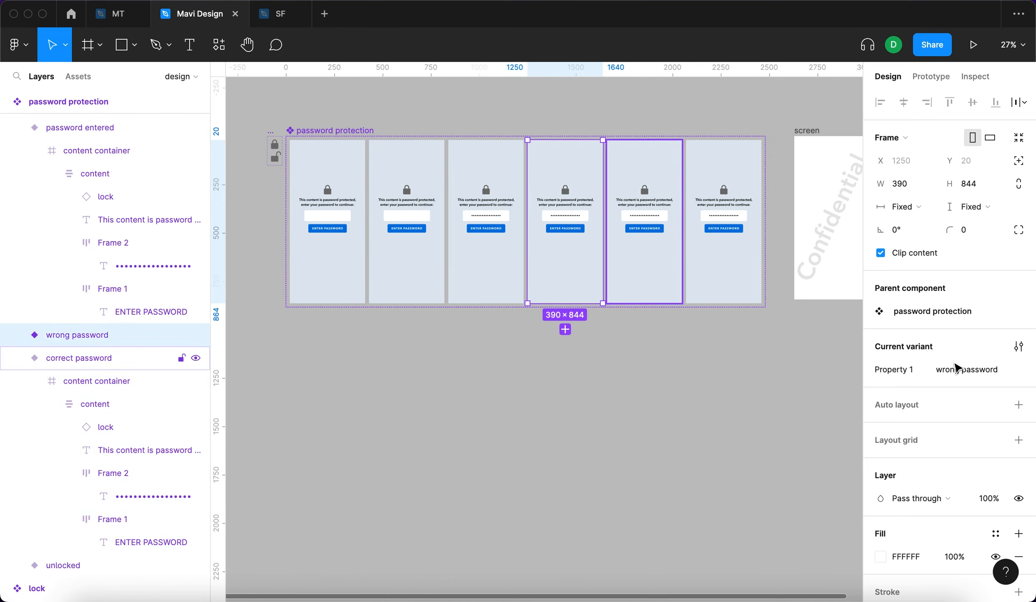
click(643, 282)
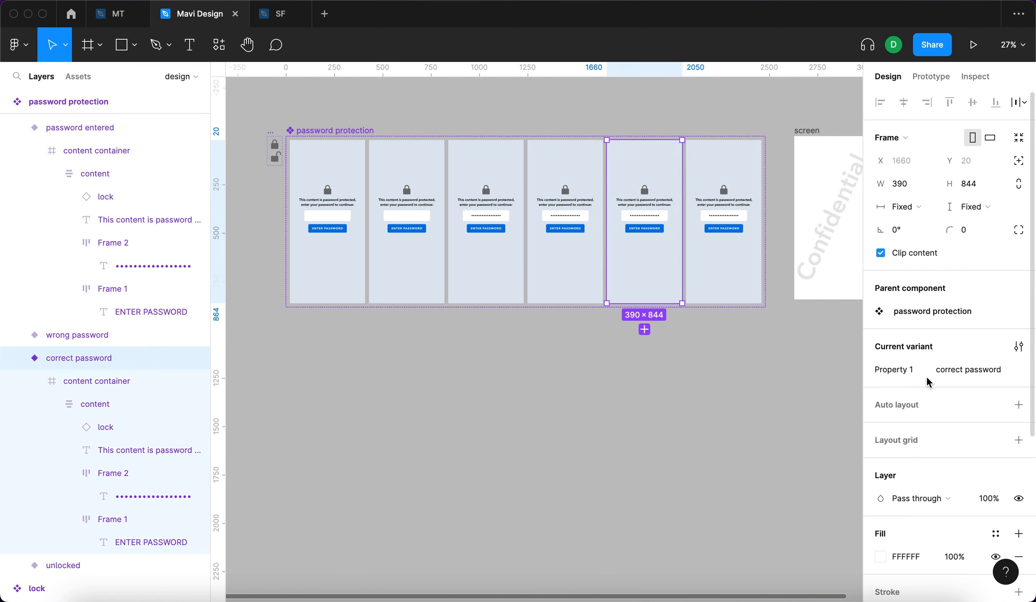
click(740, 274)
click(597, 377)
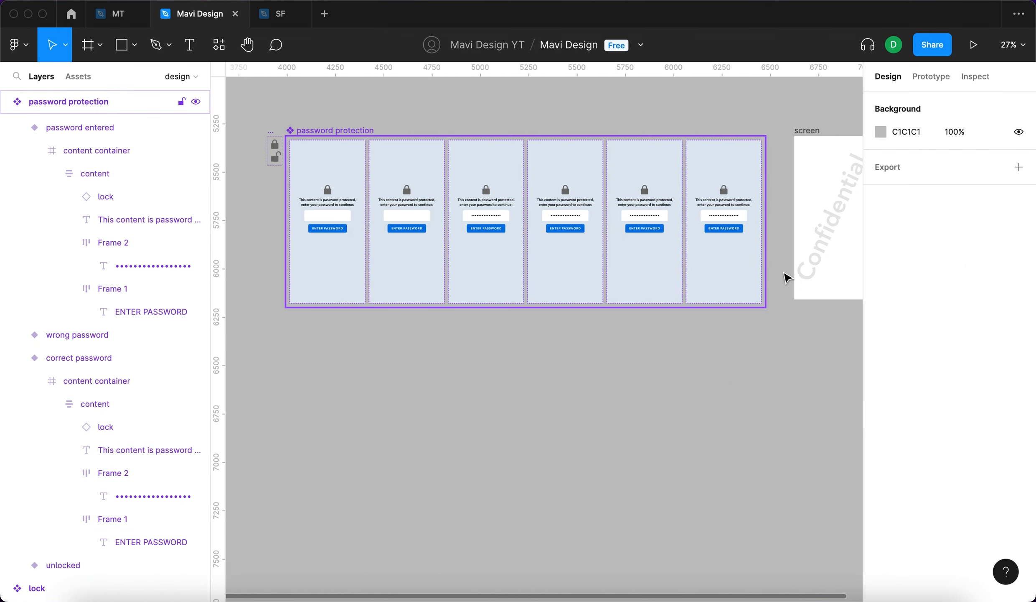
- Rename the password protection component set's variant property to "state"
click(784, 274)
click(996, 323)
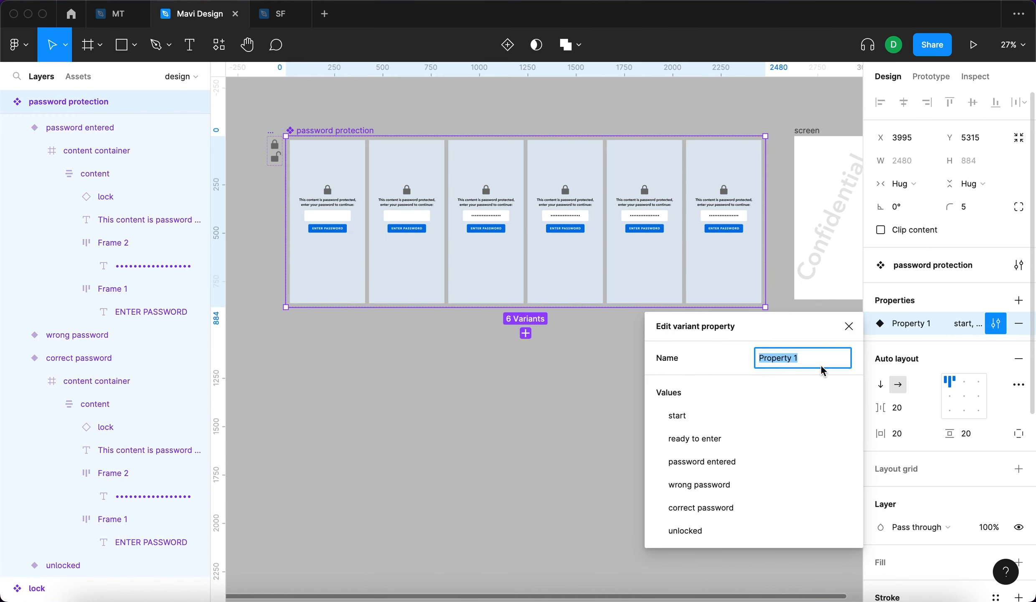
text(state)
key(Return)
click(781, 340)
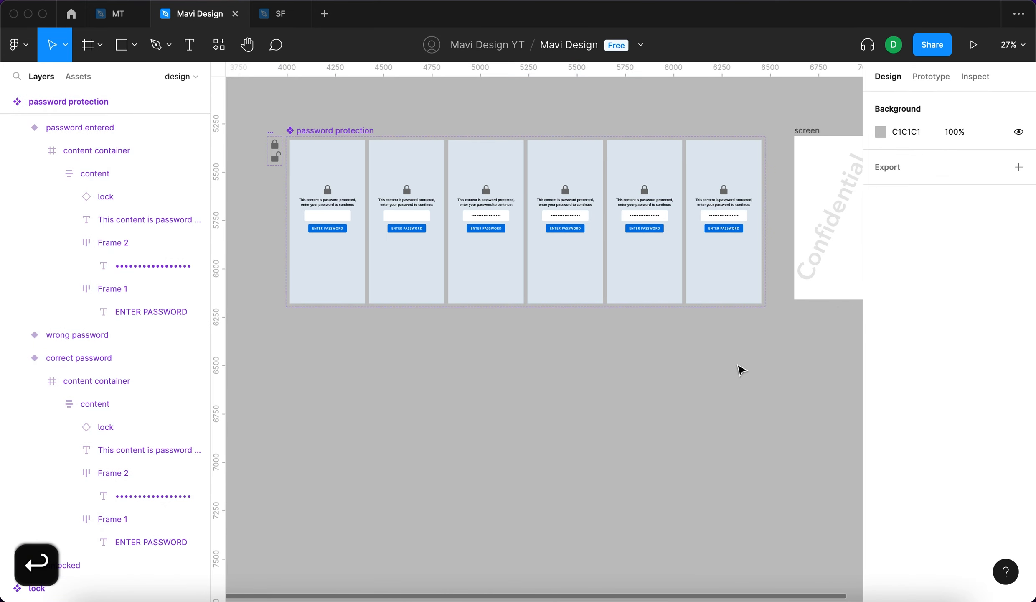
- Hide the password input field (Frame 2) in the start variant
scroll(425, 208, up, 5)
scroll(425, 208, down, 5)
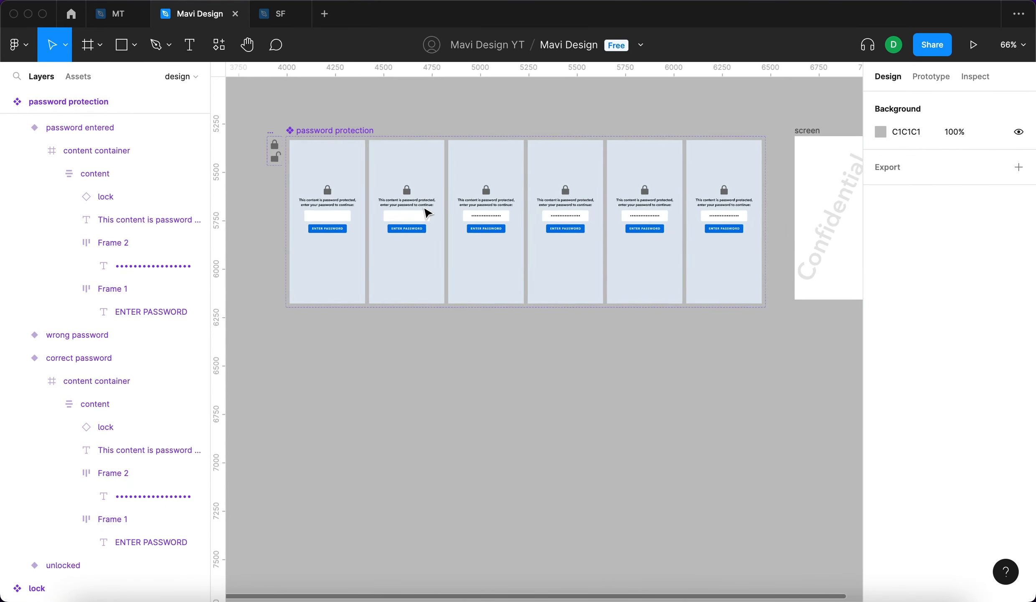
scroll(427, 214, down, 1)
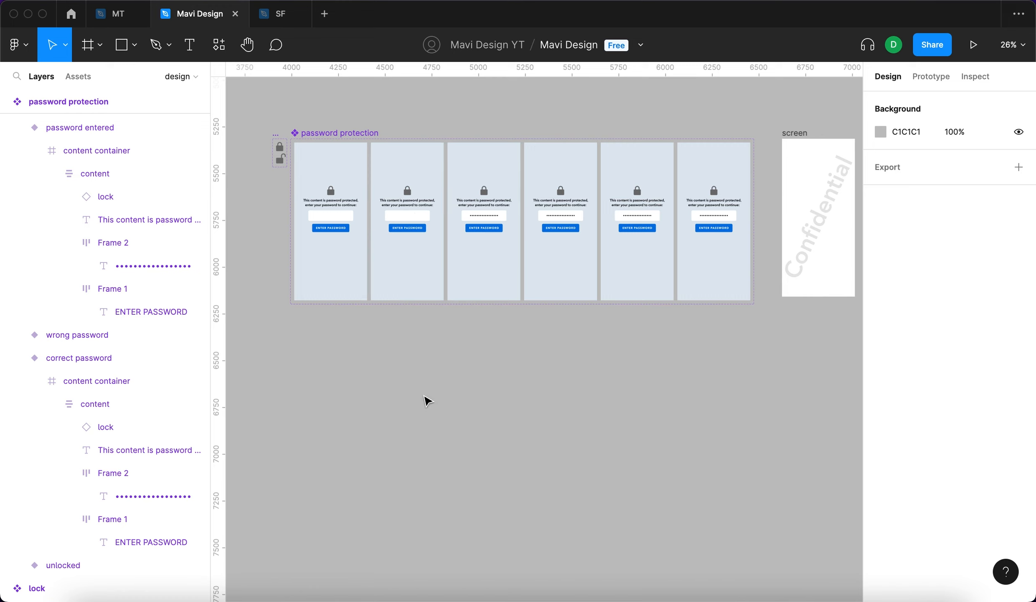
scroll(302, 209, up, 8)
scroll(296, 209, down, 2)
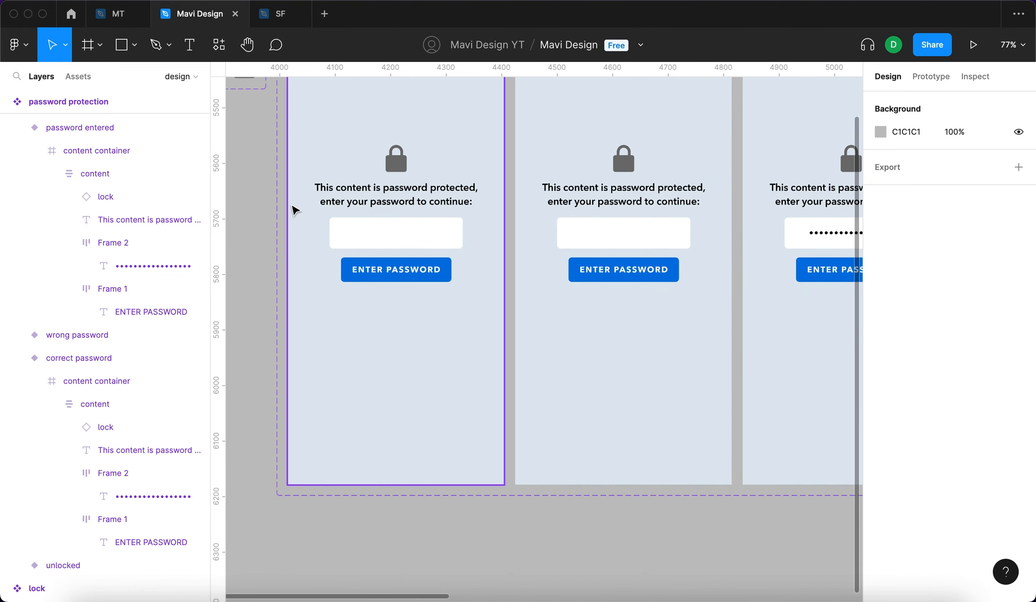
scroll(376, 276, up, 3)
click(457, 347)
click(475, 339)
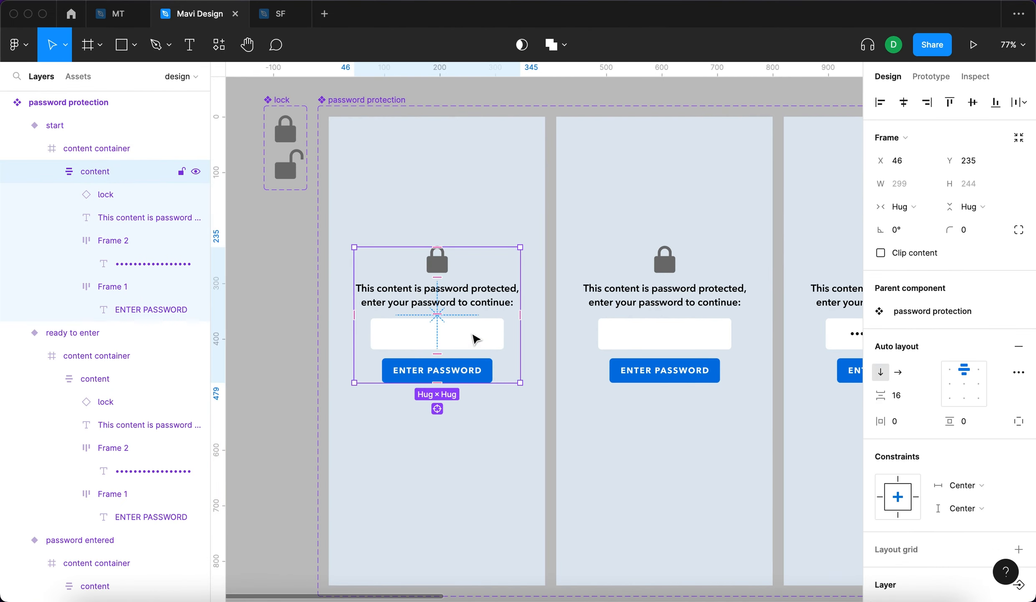
click(474, 340)
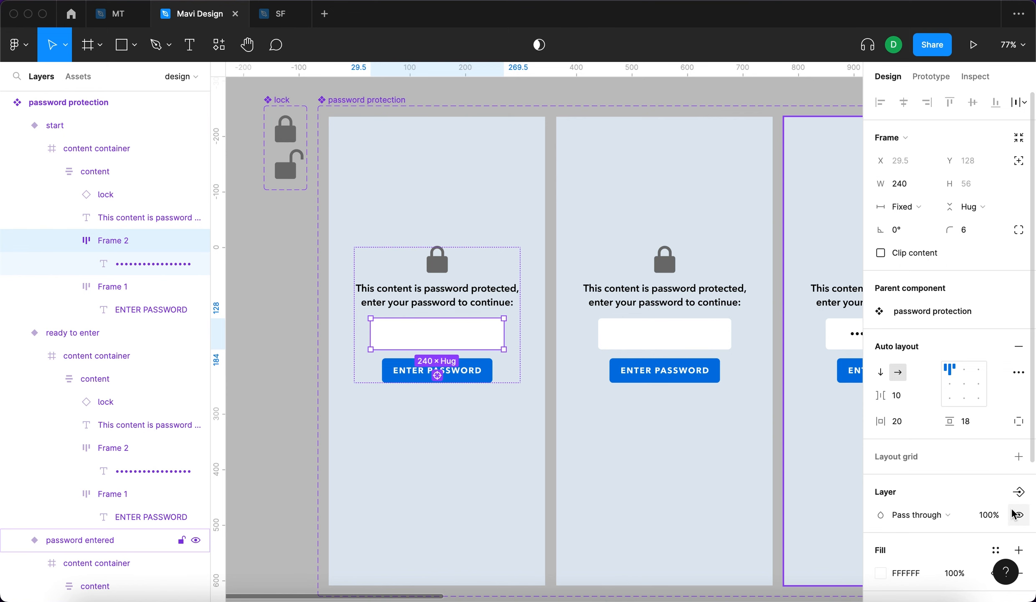
key(super+shift+h)
key(Escape)
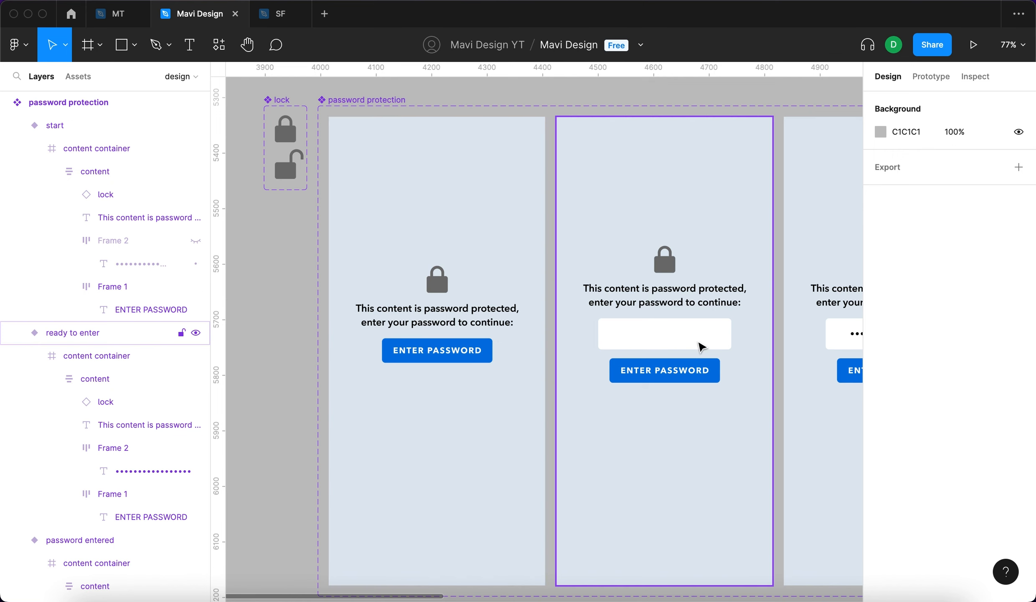
- Review the input field and content of the ready to enter and password entered variants
scroll(701, 345, up, 5)
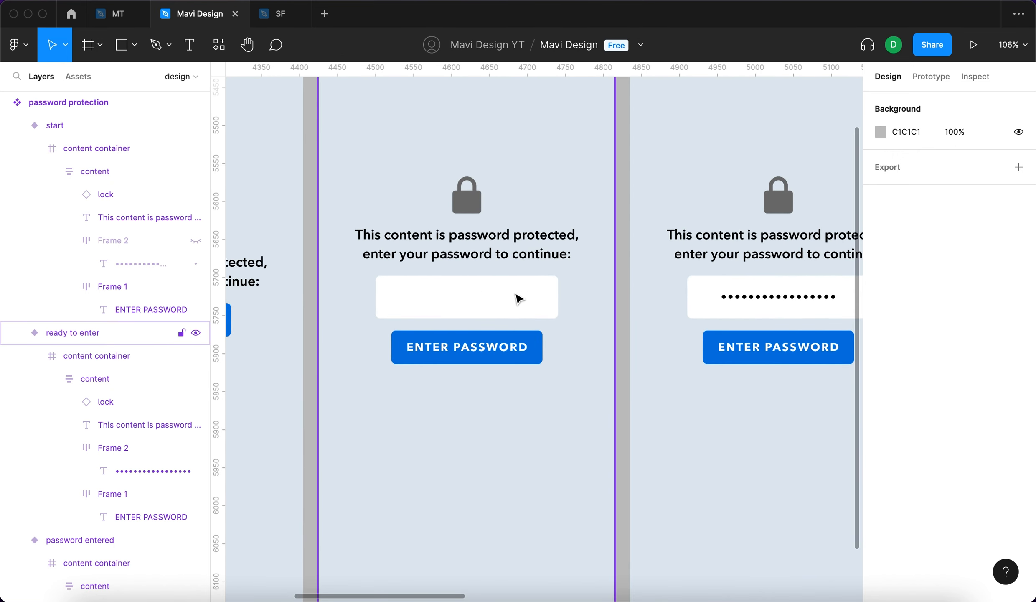
scroll(548, 294, down, 5)
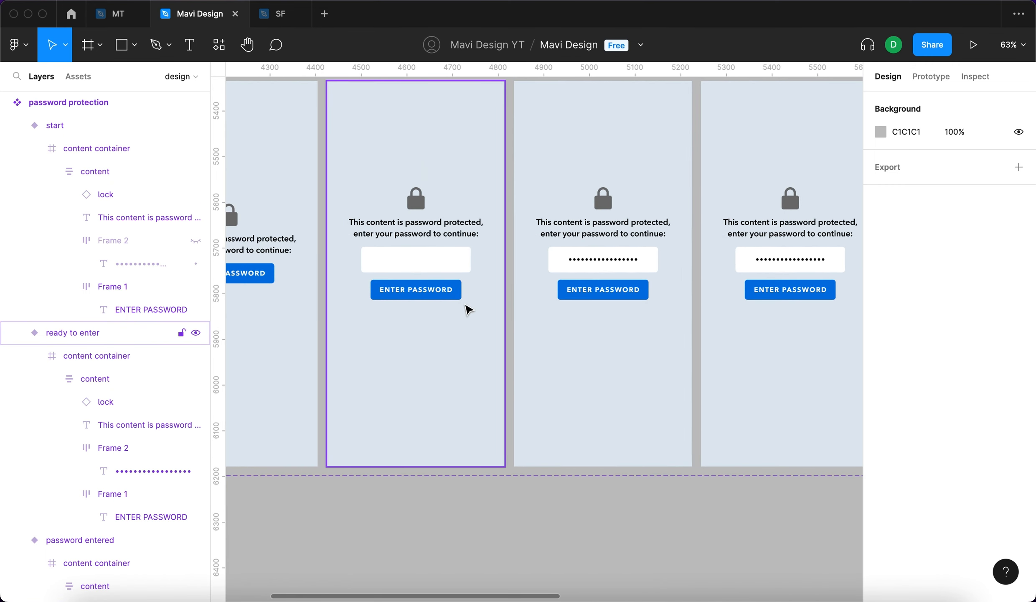
click(437, 366)
click(596, 400)
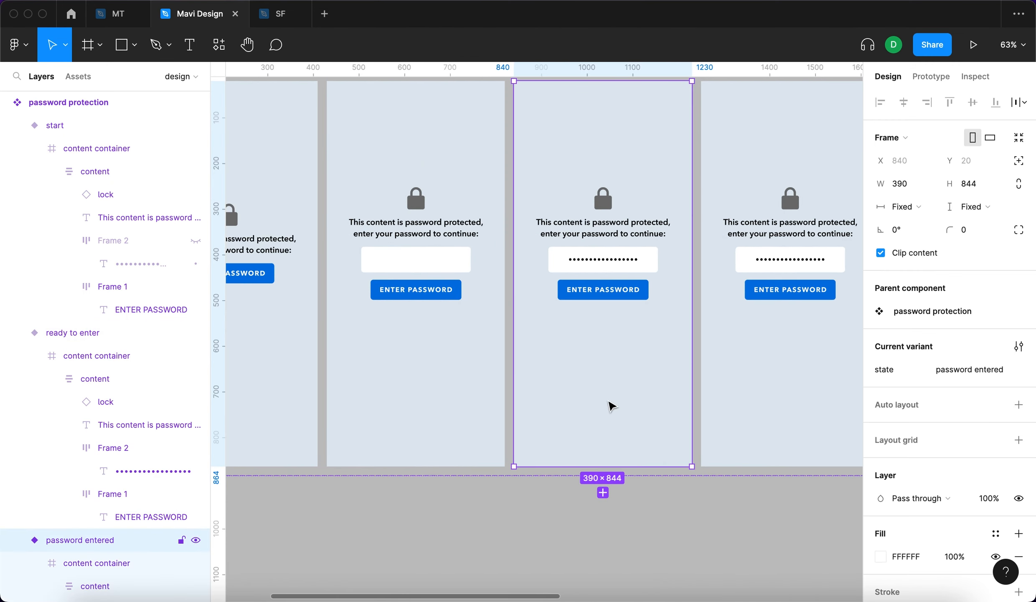
- Replace the message in the wrong password variant with "The password you have entered is incorrect"
drag(642, 267, 714, 279)
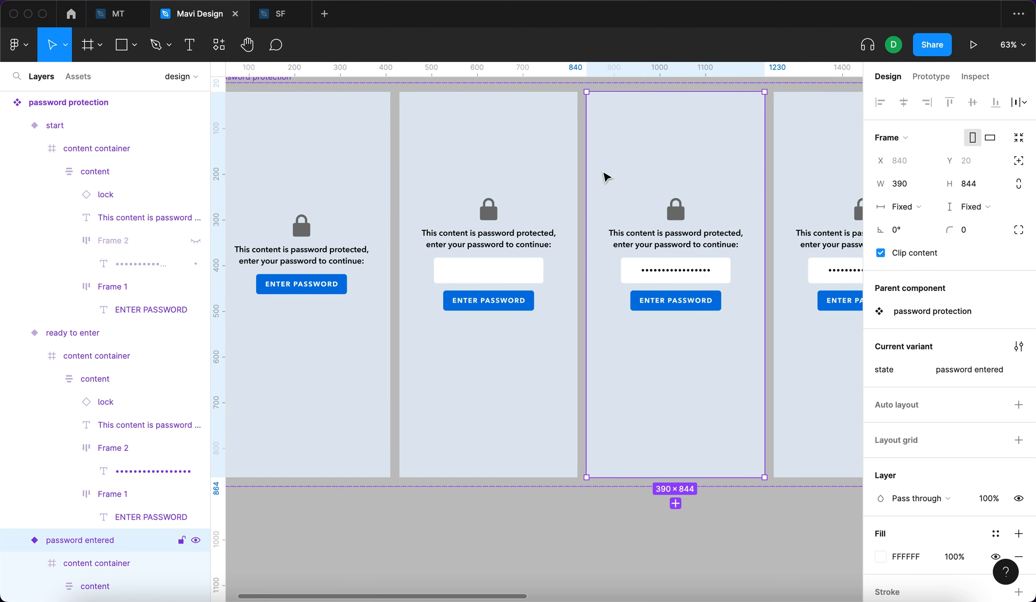
click(308, 311)
scroll(501, 351, right, 7)
click(543, 363)
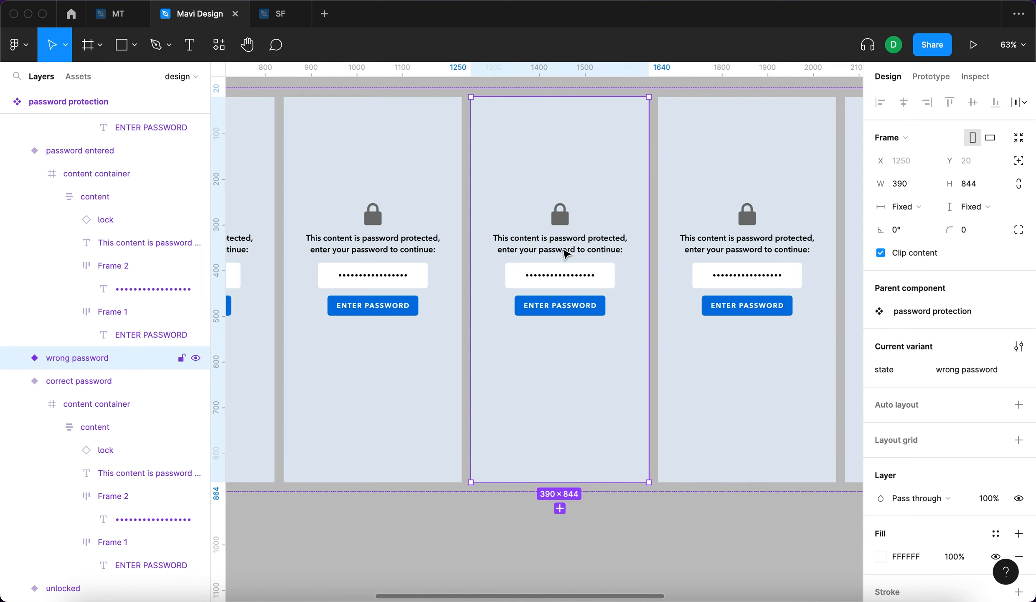
key(t)
click(570, 246)
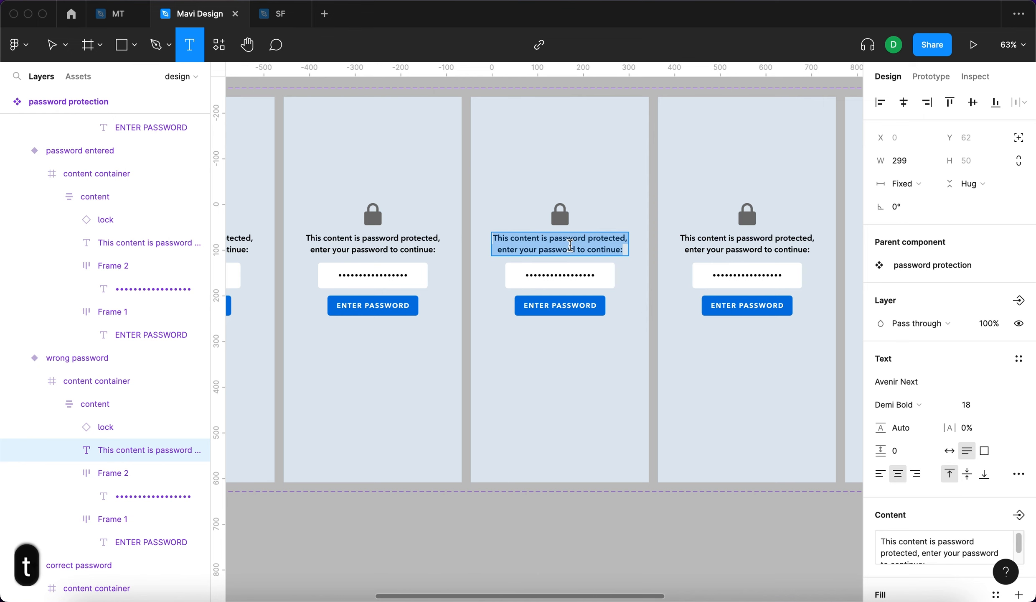
scroll(571, 245, up, 5)
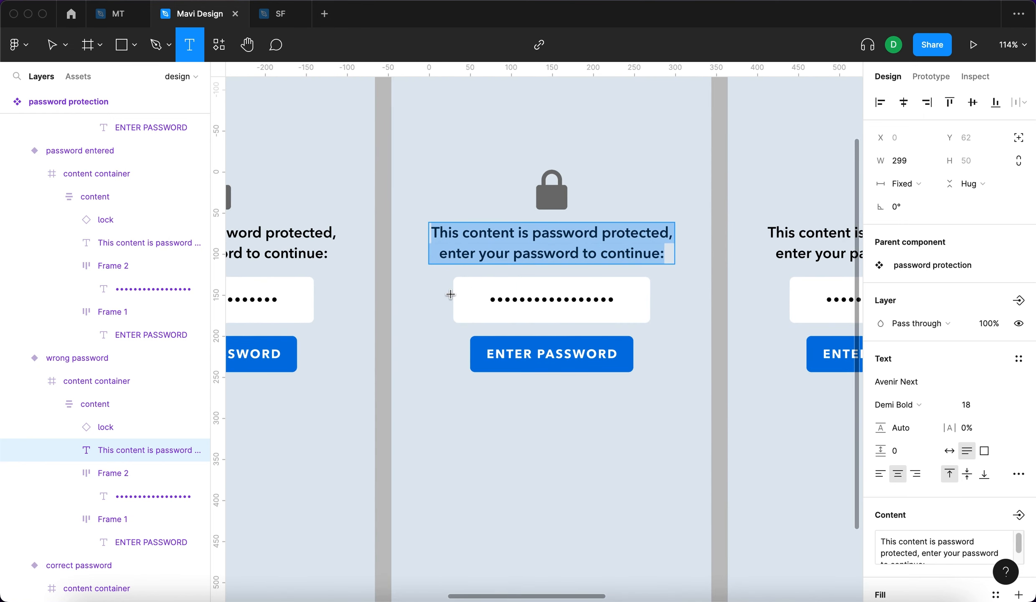
text(T)
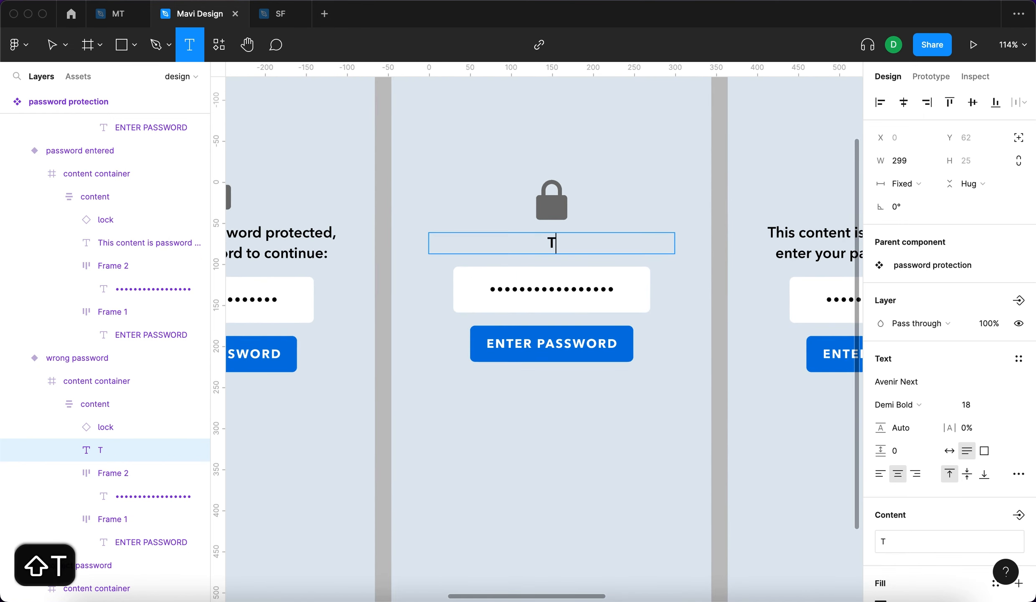
text(he password you have a)
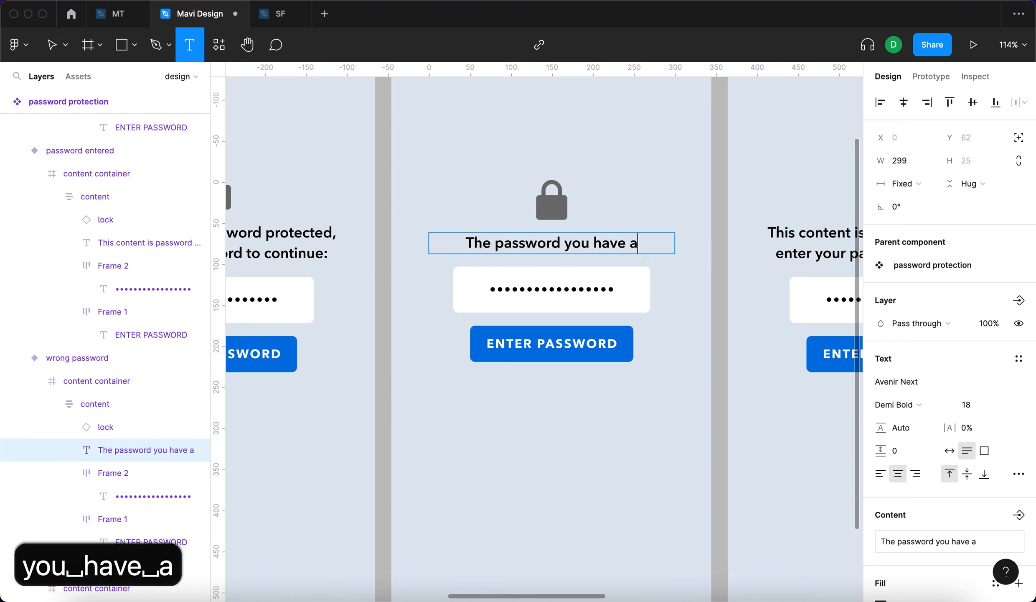
key(BackSpace)
text(entered is )
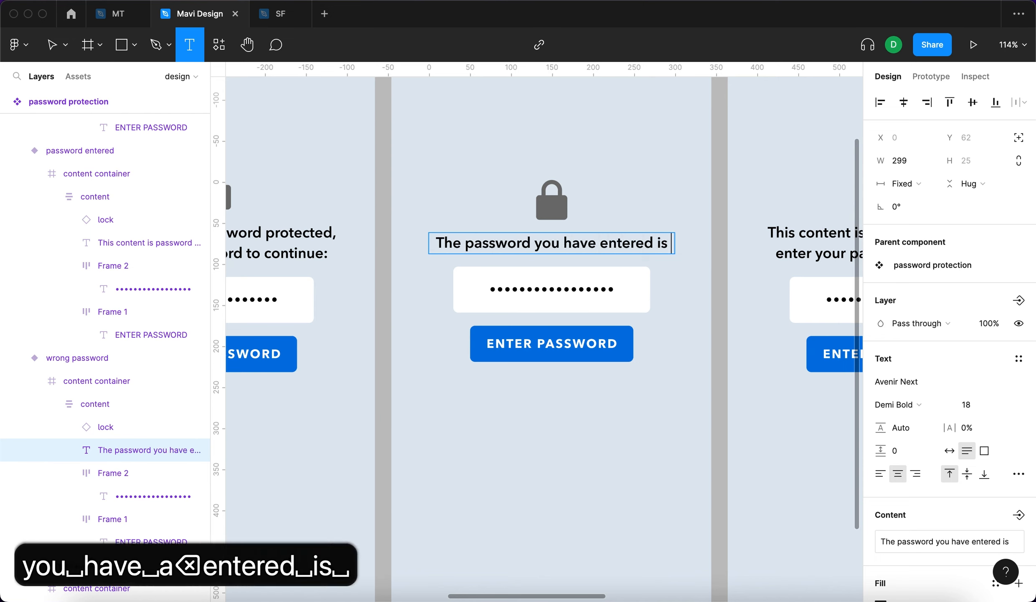
text(incorrect)
- Color the word "incorrect" in the wrong password message dark red (D00000)
key(shift+super+Left)
scroll(962, 413, down, 1)
scroll(962, 412, down, 5)
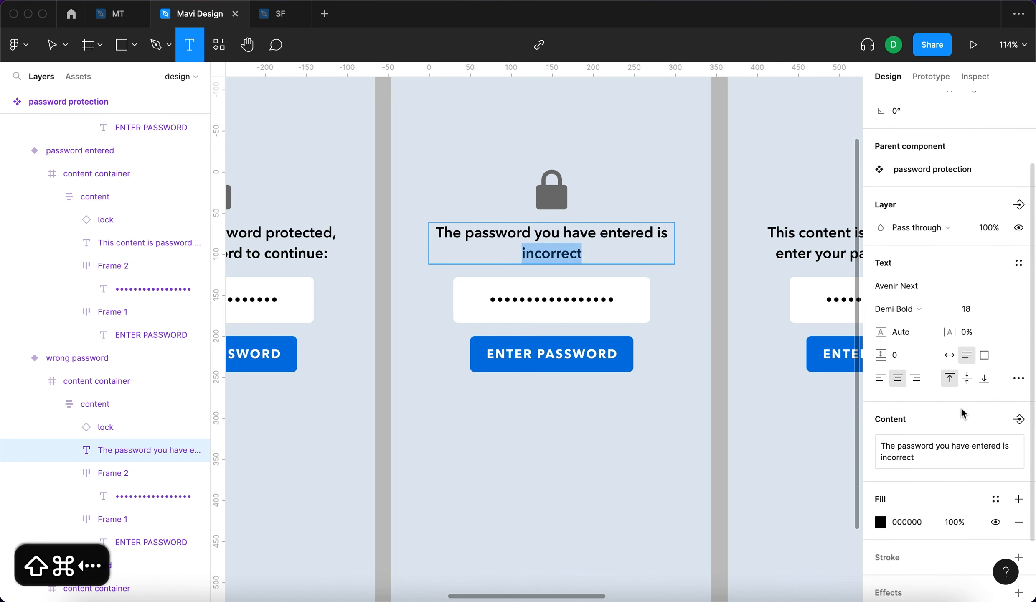
click(879, 473)
drag(752, 351, 873, 347)
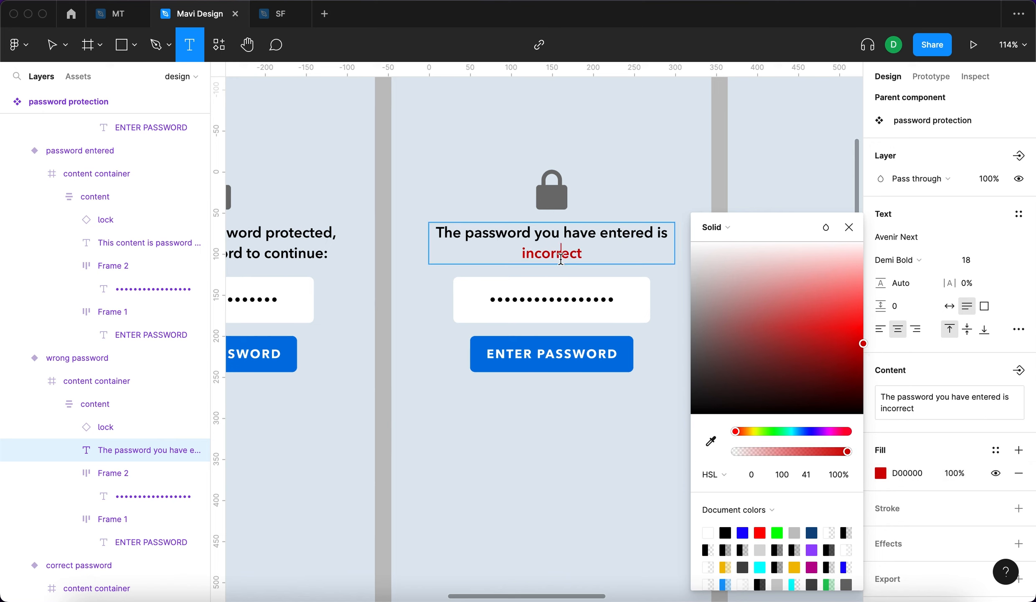
- Try a black period after the word "incorrect" and remove it
text(.)
key(shift+Left)
drag(864, 344, 893, 433)
click(849, 226)
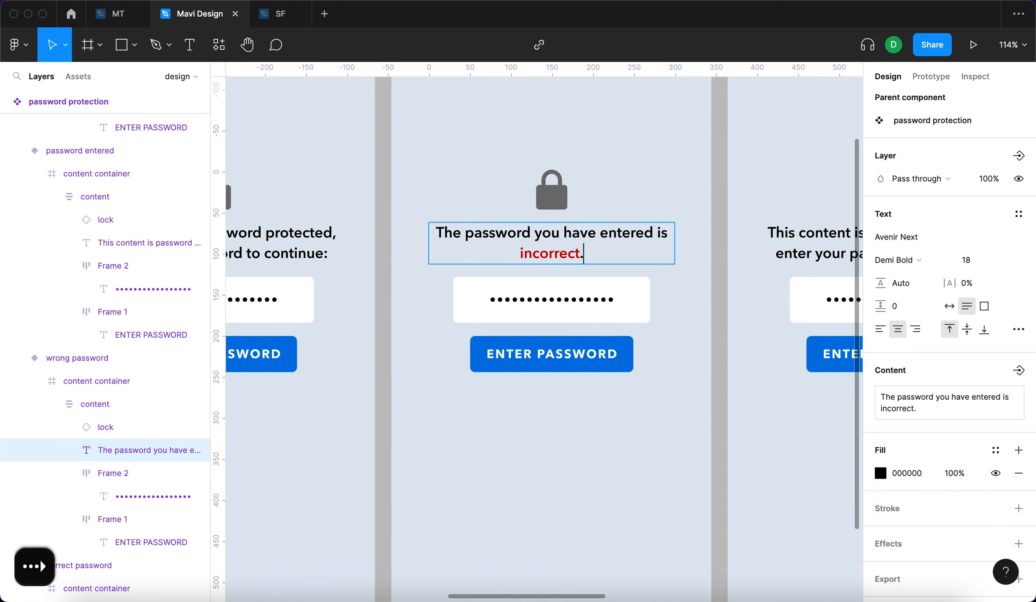
key(BackSpace)
click(719, 296)
- Change the fill of the wrong password variant's content container to a pale red (E7DFDF)
scroll(719, 297, down, 4)
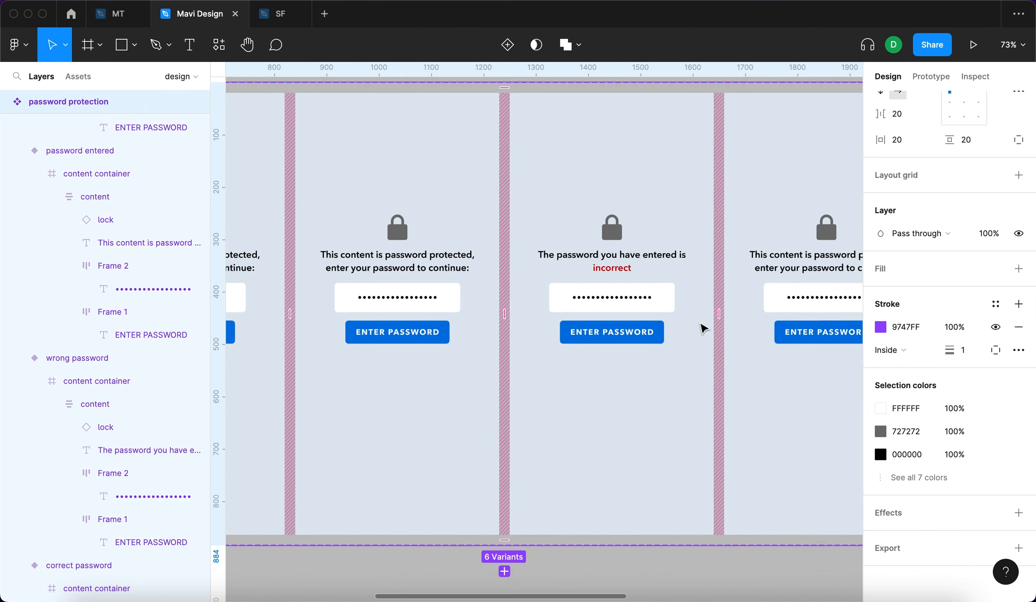
click(652, 418)
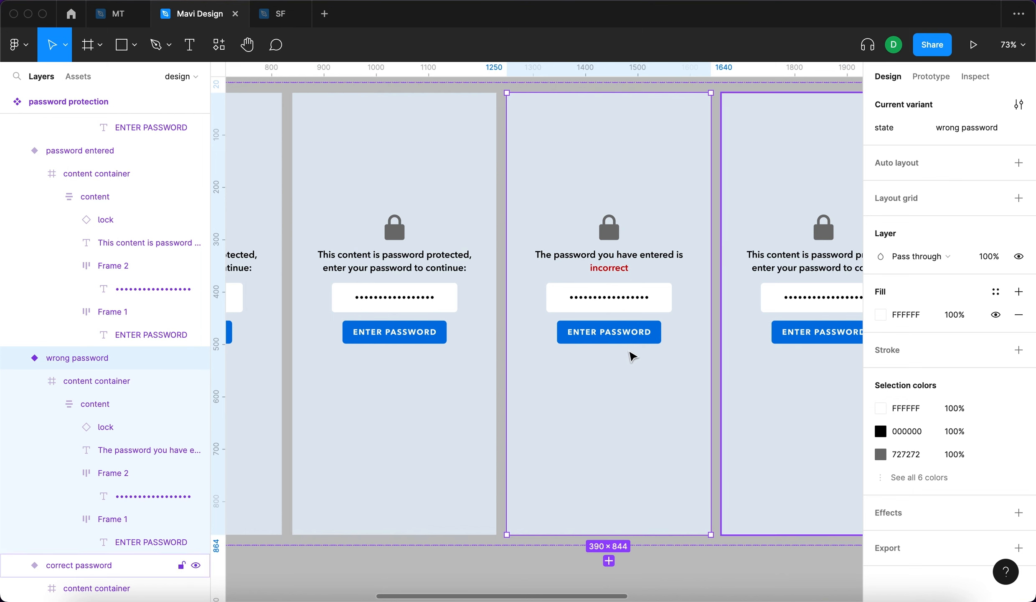
click(114, 389)
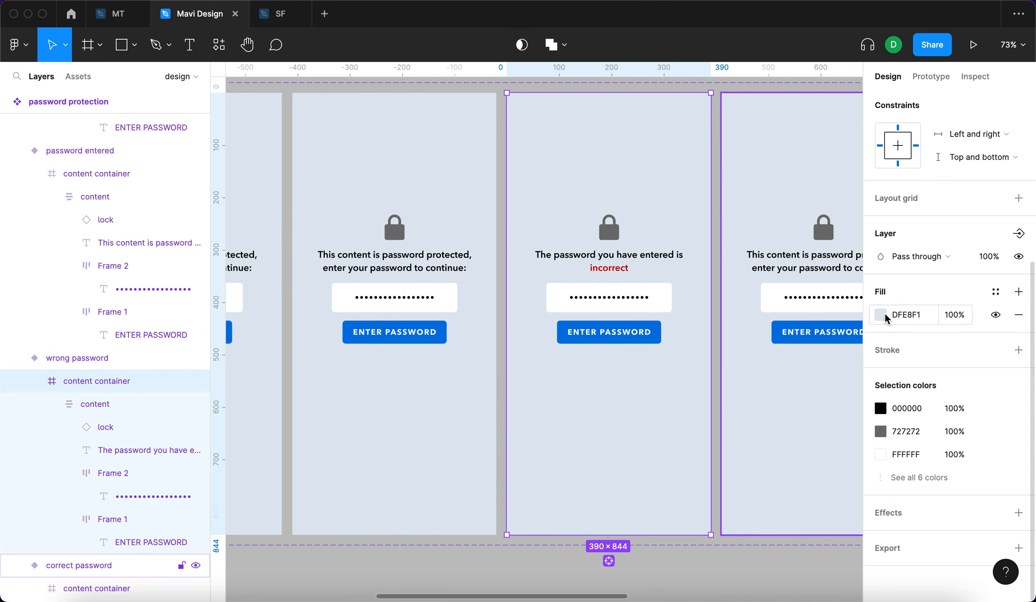
click(881, 315)
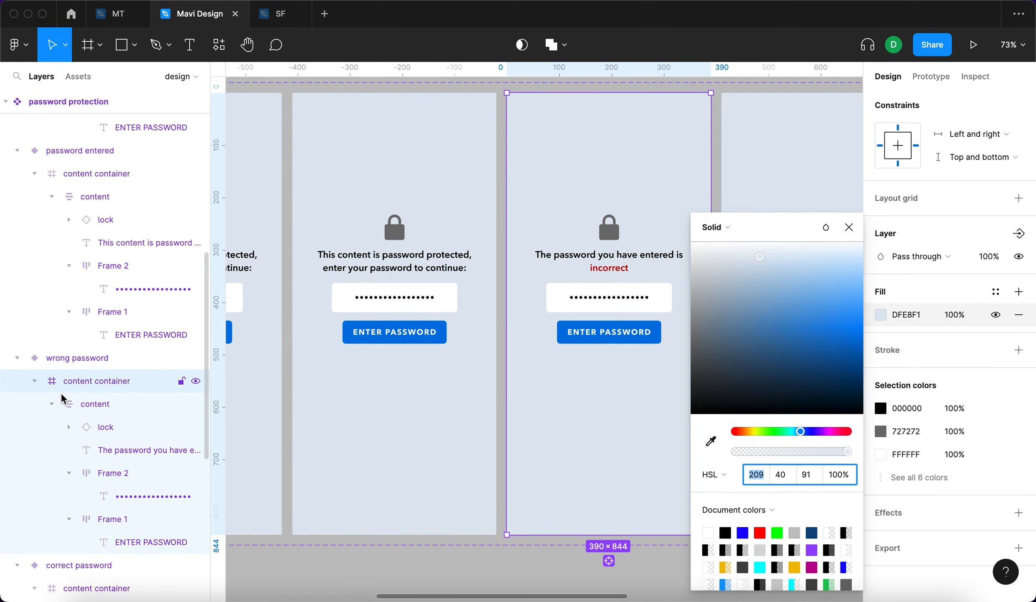
drag(785, 432, 737, 432)
drag(782, 258, 750, 254)
click(819, 479)
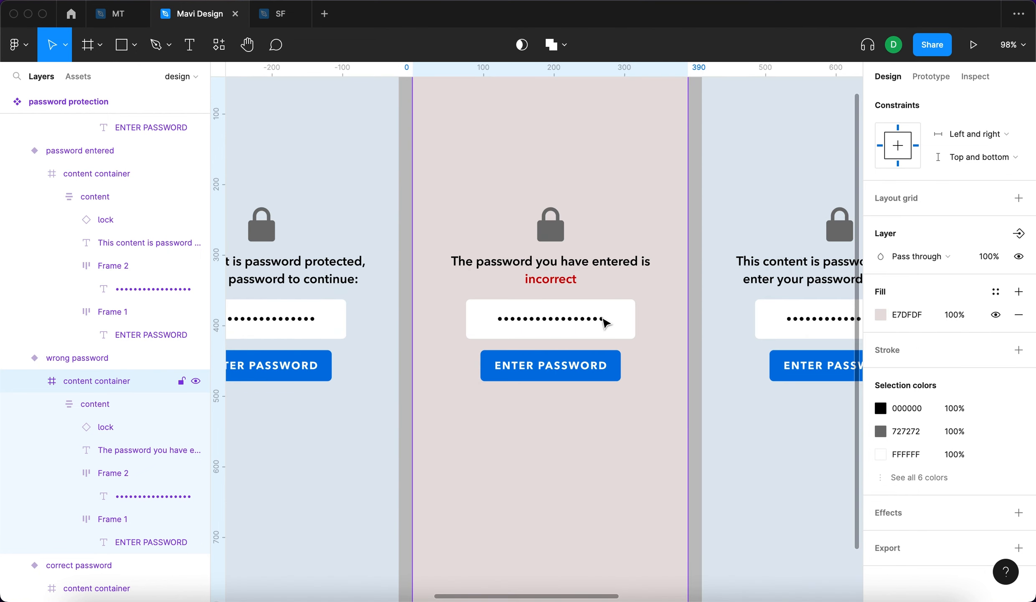
scroll(604, 321, down, 5)
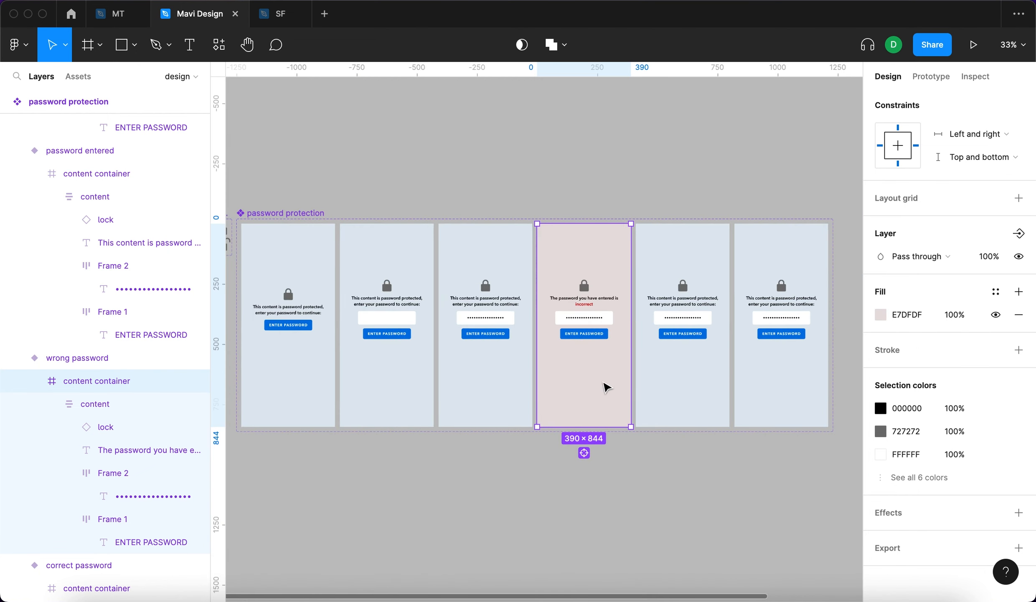
key(Escape)
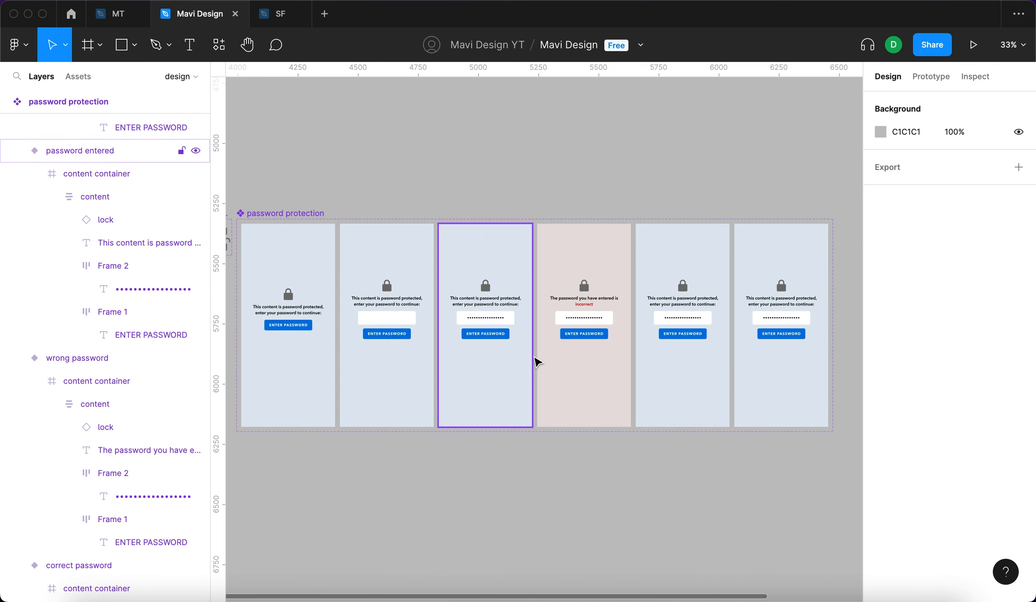
- Change the button label in the ready to enter variant to "SUBMIT PASSWORD"
scroll(389, 359, up, 5)
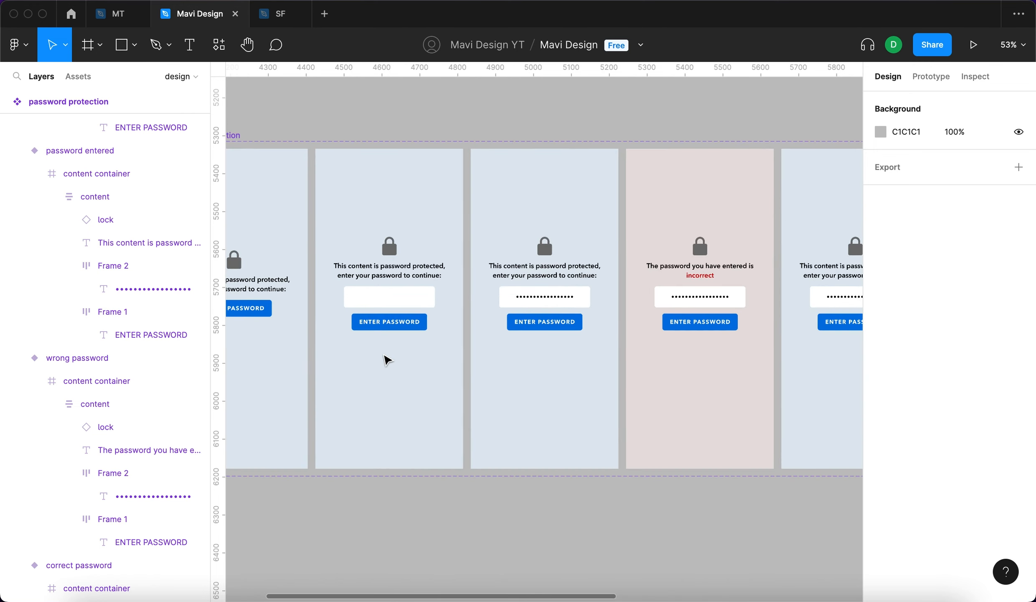
key(t)
click(387, 323)
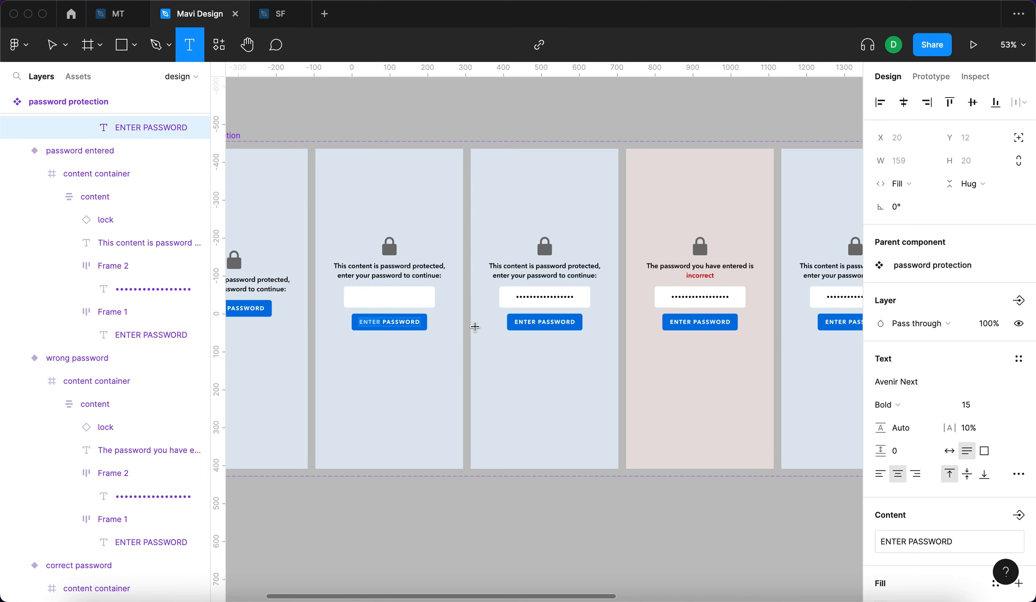
text(SUBMIT)
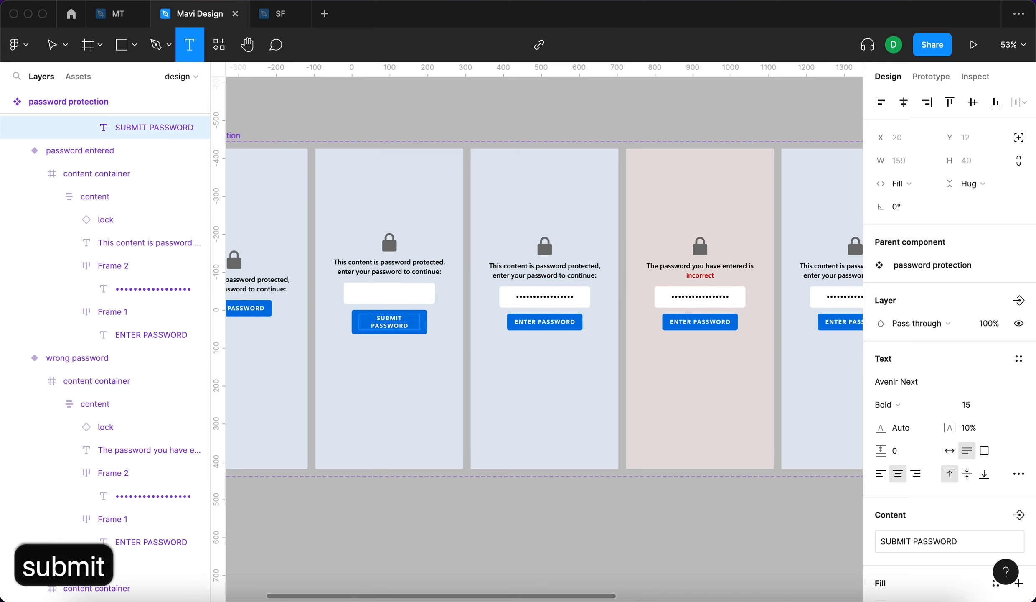
- Widen the ready to enter variant's button to about 223 so its label fits on one line
key(shift+Return)
scroll(481, 341, up, 3)
scroll(480, 340, up, 4)
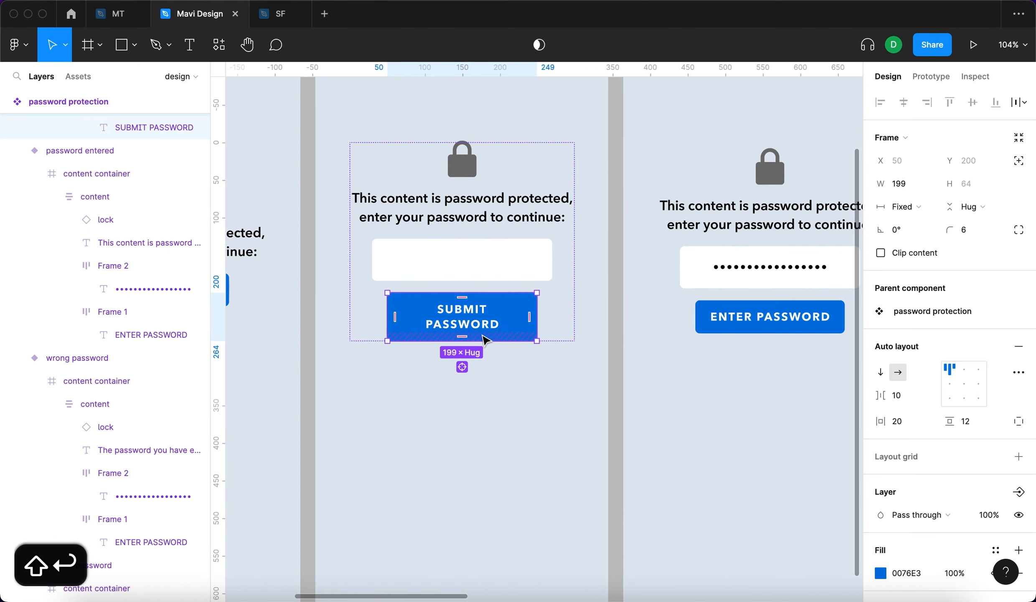
drag(538, 307, 546, 314)
click(616, 313)
- Change the button label in the password entered variant to "SUBMIT PASSWORD"
scroll(616, 313, down, 4)
key(t)
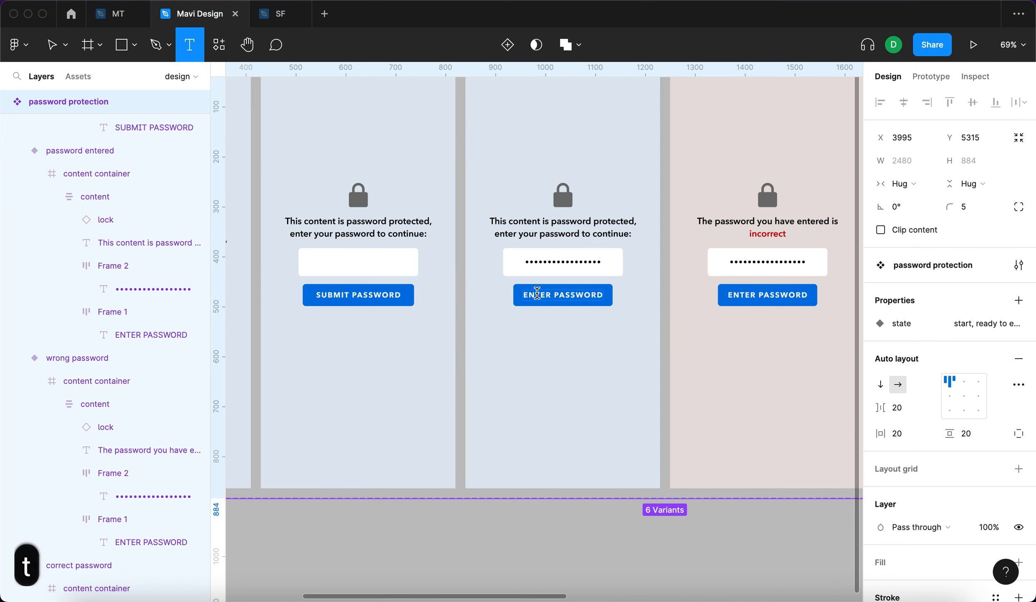
click(537, 296)
key(Right)
key(shift+super+Left)
text(SUBMIT)
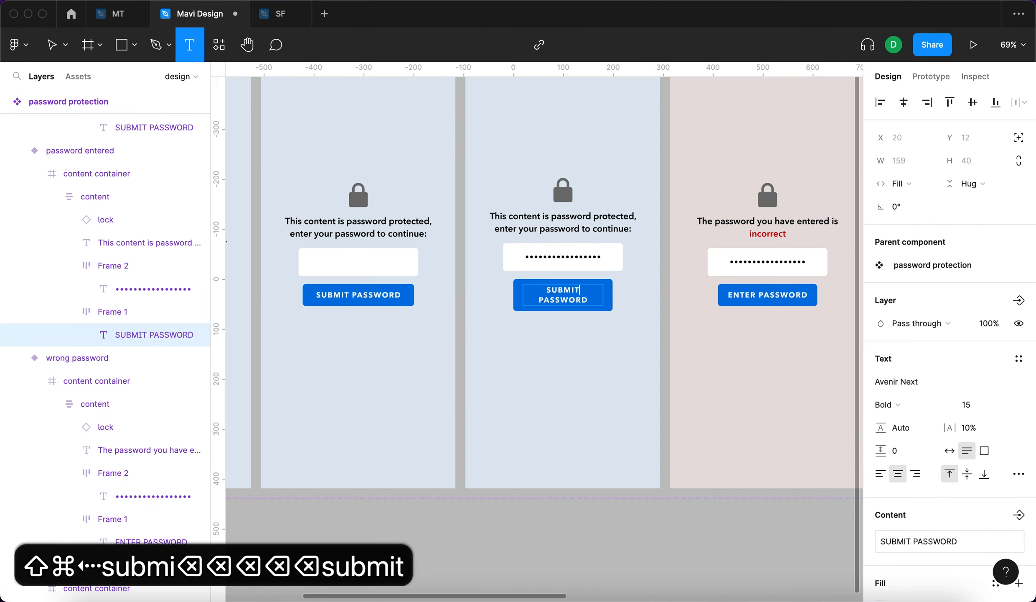
key(Escape)
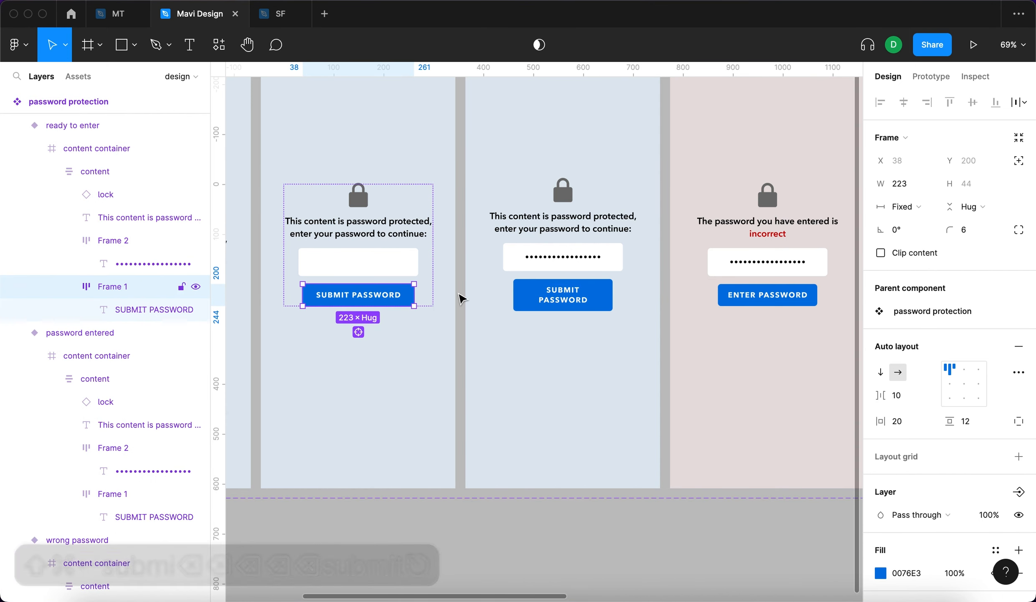
- Set the password entered variant's button width to 223 to match the ready to enter variant's button
click(553, 300)
double_click(554, 300)
click(554, 300)
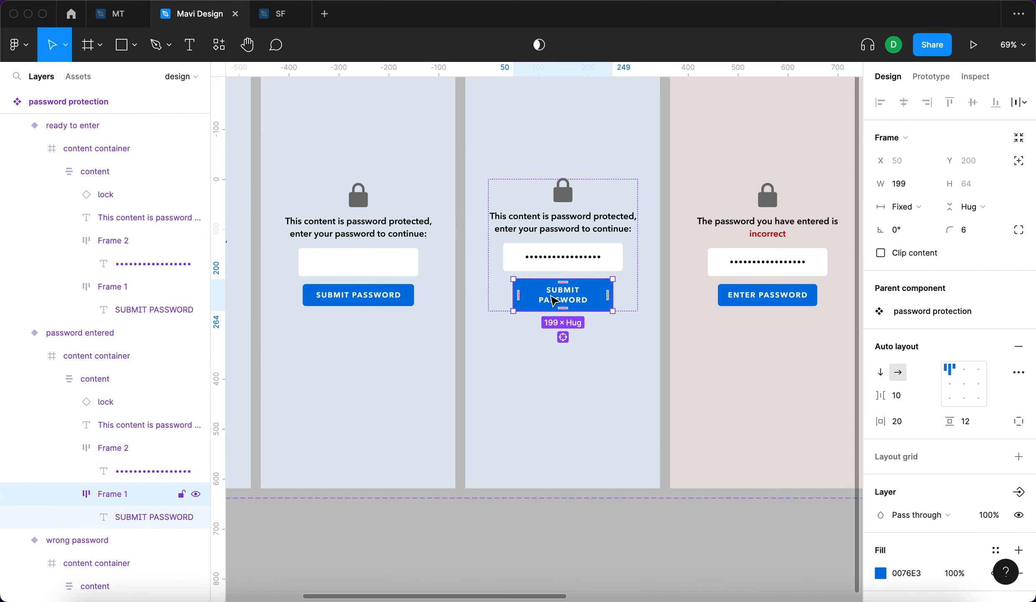
click(904, 191)
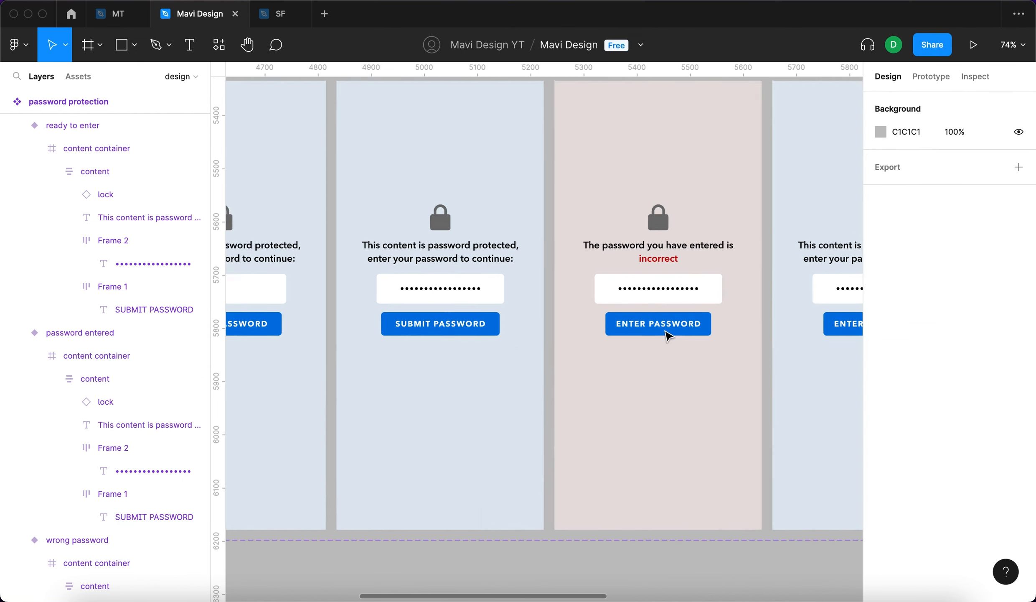
- Change the button label in the wrong password variant to "TRY AGAIN"
scroll(667, 331, right, 3)
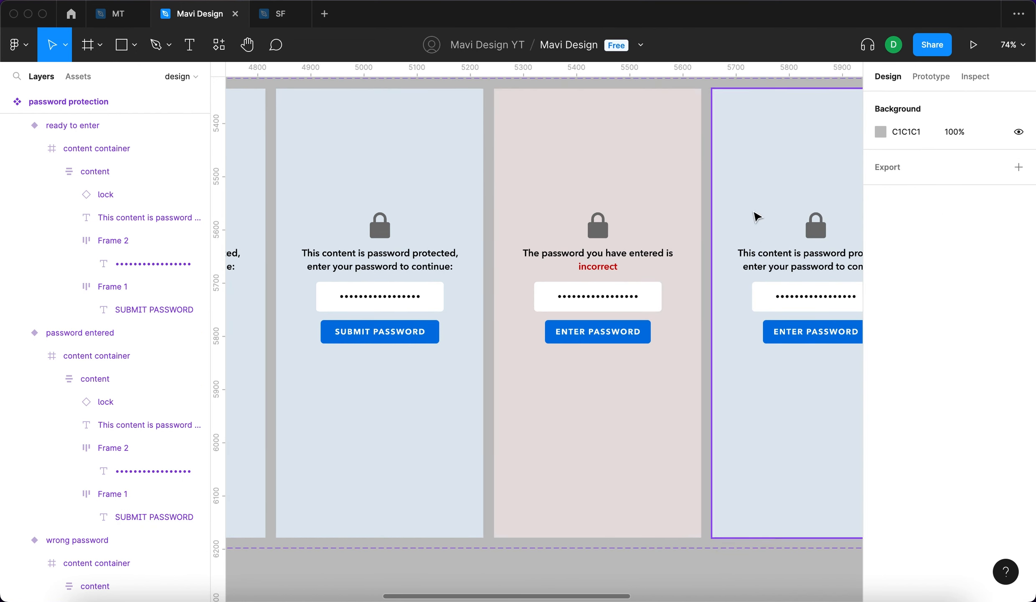
key(t)
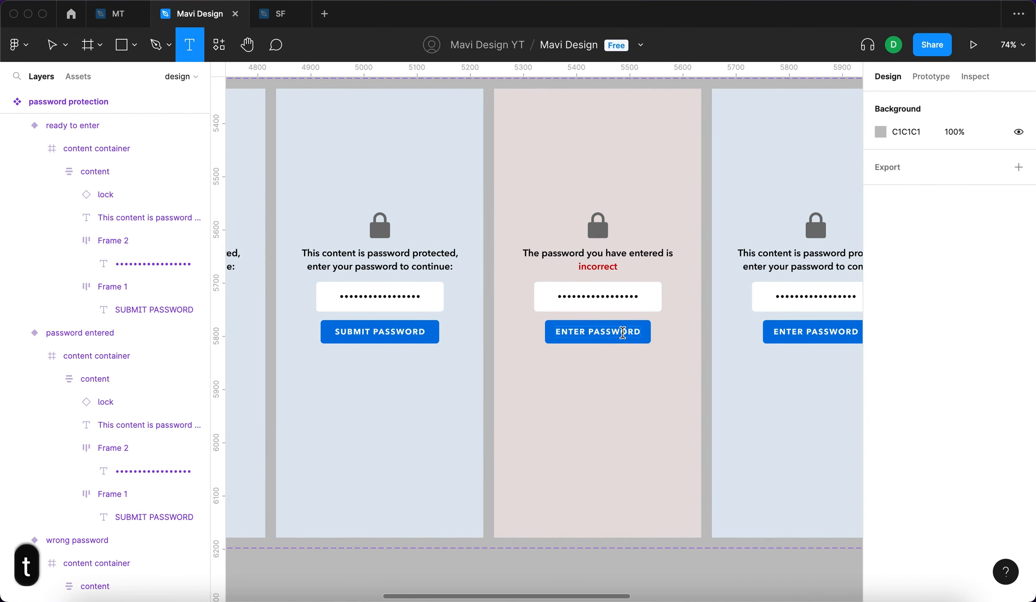
click(622, 331)
text(TRY AGAIN)
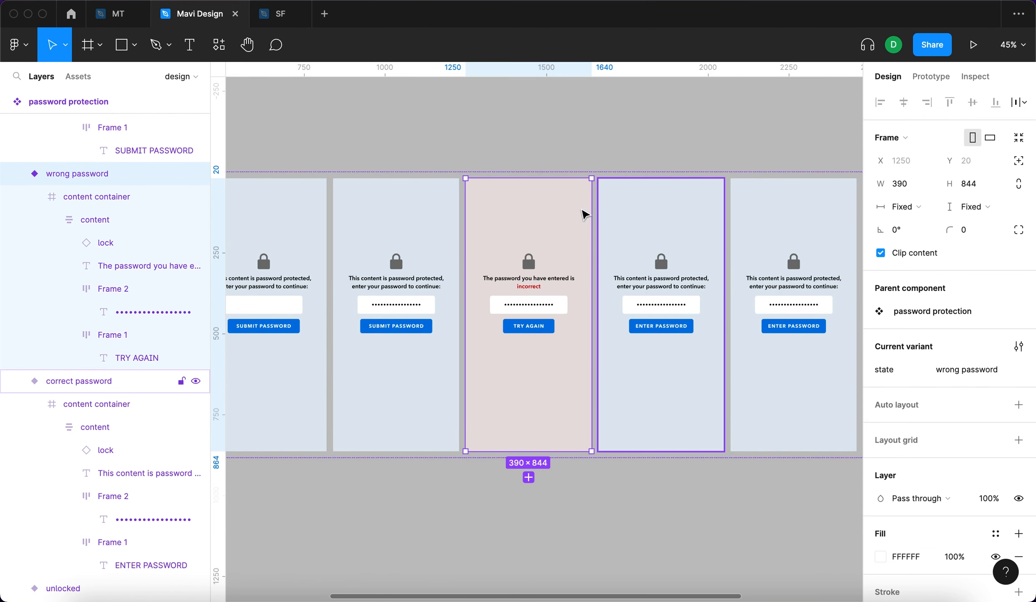
- Tint the correct password variant's content container green with fill hue 140 and saturation 20
click(681, 366)
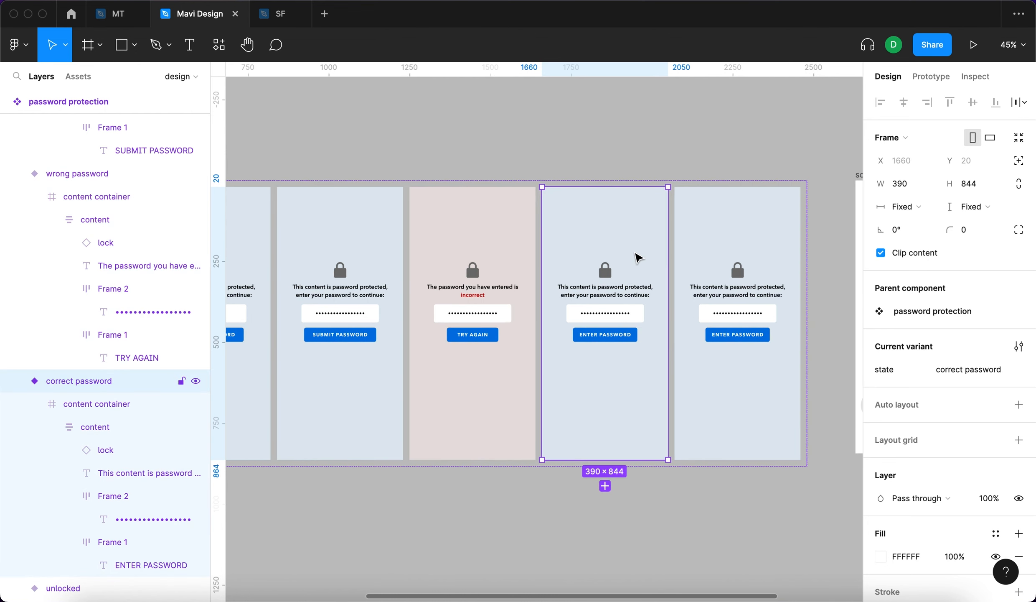
key(shift+2)
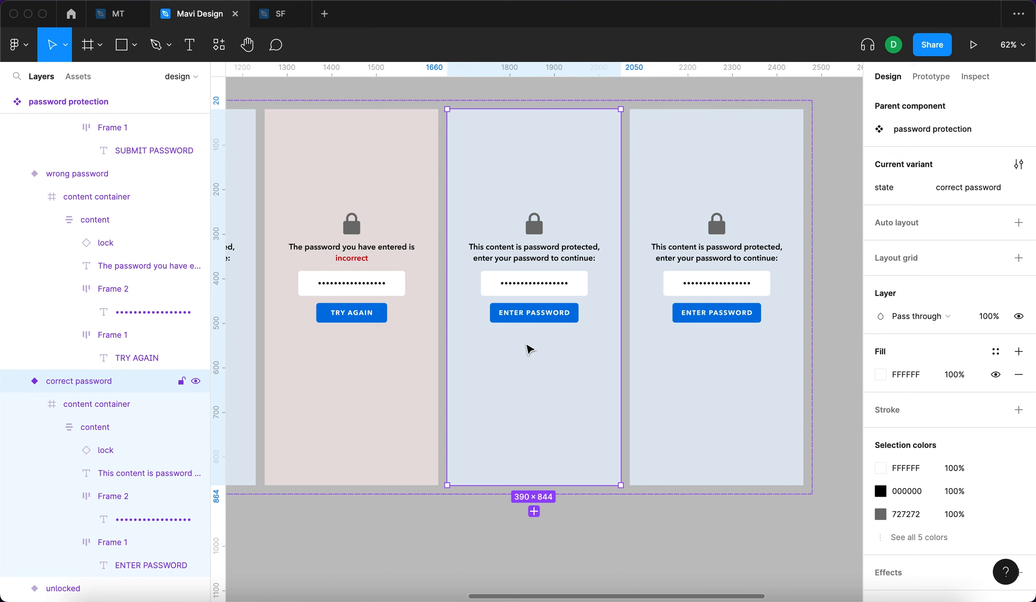
click(530, 348)
click(875, 413)
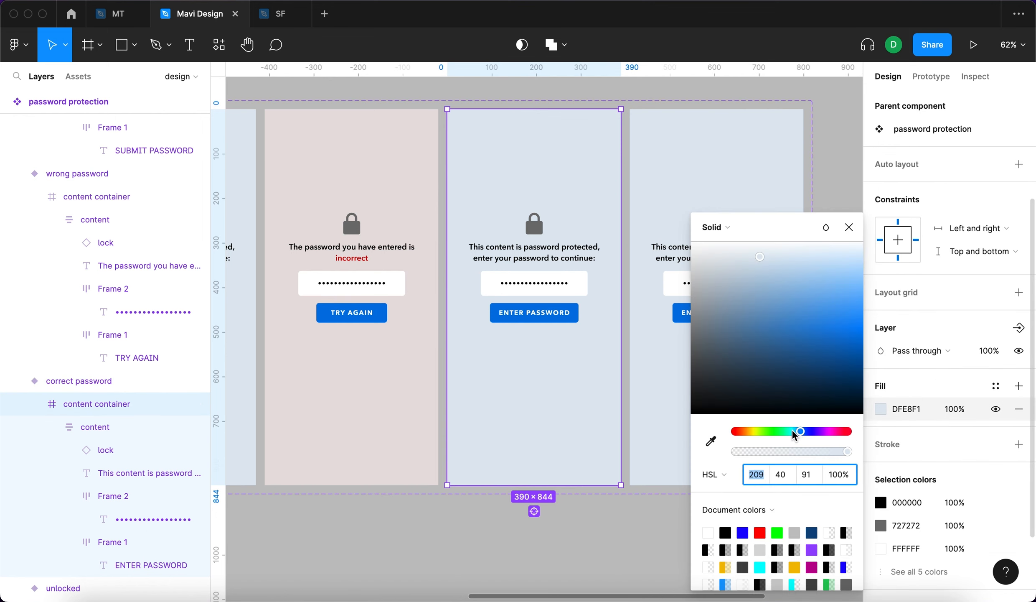
drag(798, 433, 783, 433)
click(780, 475)
key(shift+Down)
key(shift+Down)
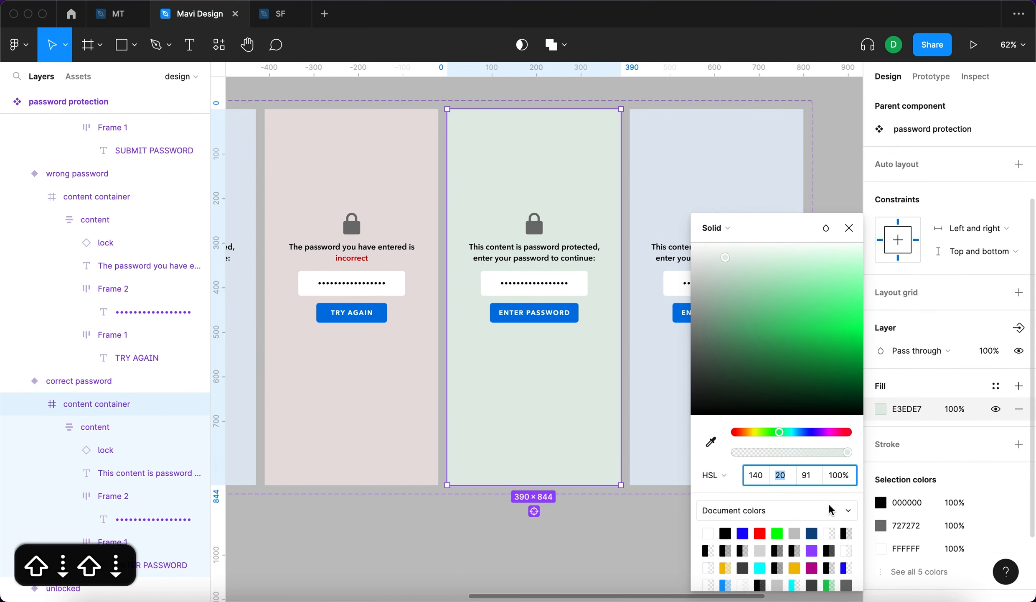
- Darken the correct password variant's green background by setting its fill lightness to 83
click(806, 475)
key(Down)
key(Down)
key(Down)
key(Down)
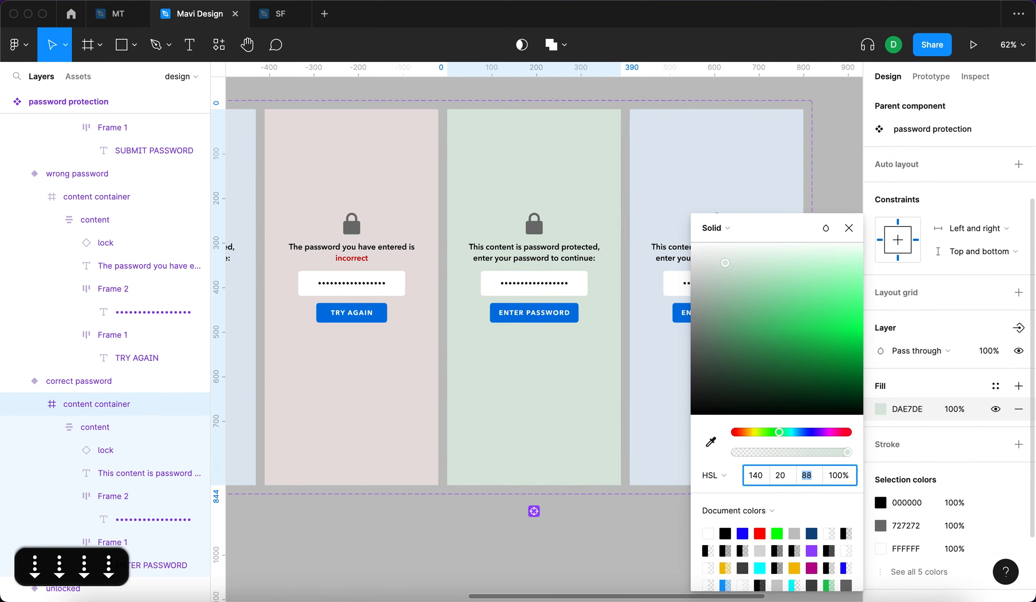
key(Down)
key(Down)
key(Down)
key(Down)
key(Down)
key(Up)
key(Down)
key(Return)
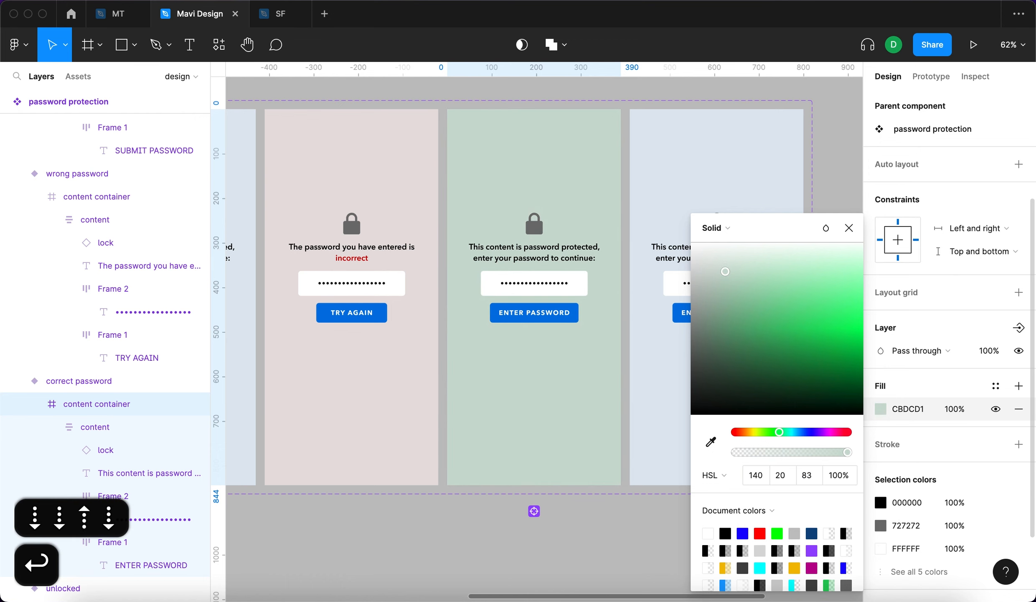
- Replace the message text in the correct password variant with "Access granted"
click(850, 229)
click(849, 228)
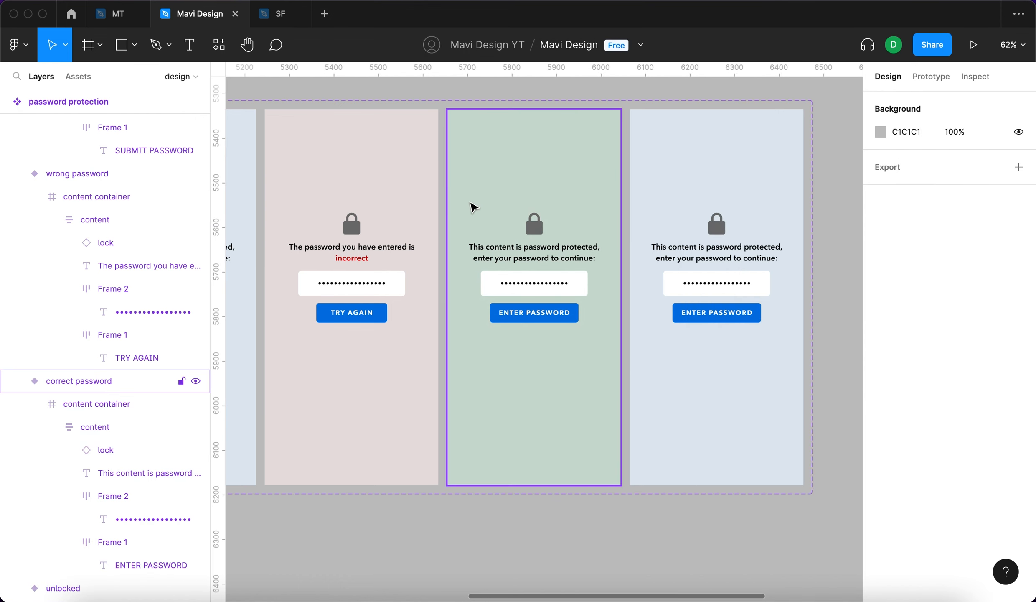
scroll(474, 206, up, 5)
key(t)
click(614, 297)
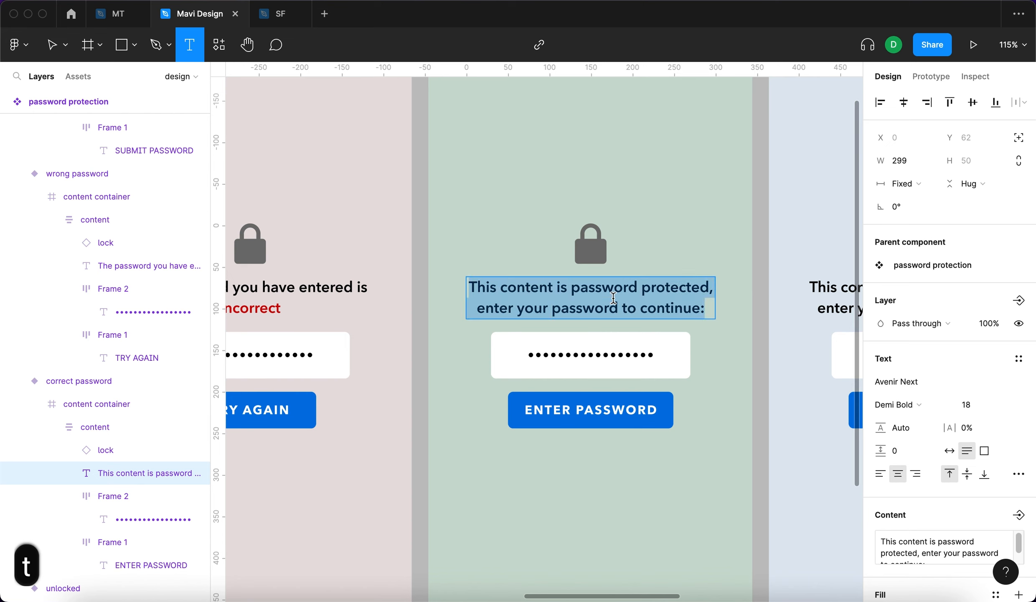
text(ess granted)
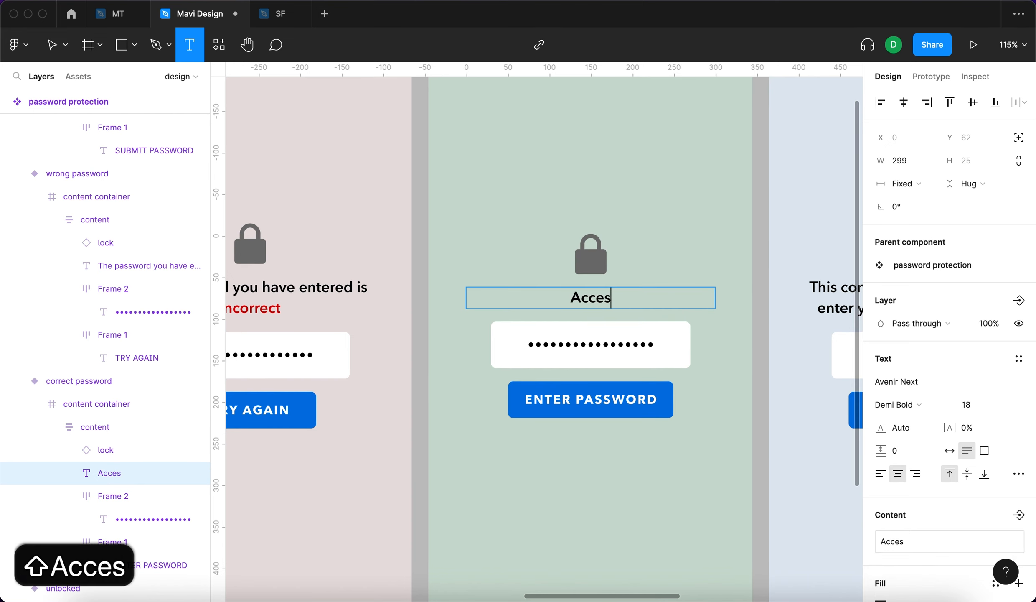
key(Escape)
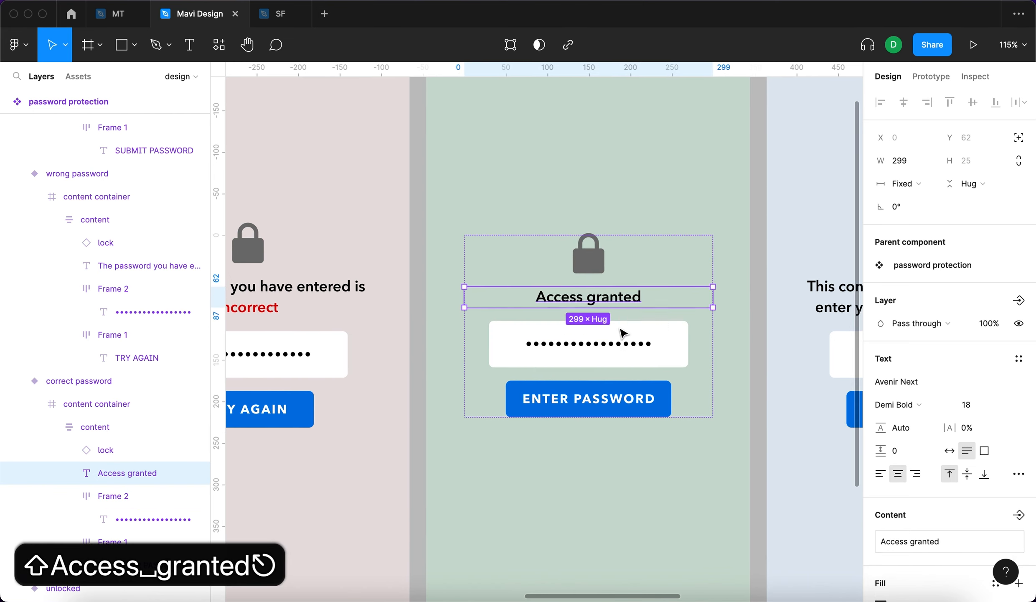
- Colour the "Access granted" text in the correct password variant dark green, 00793F
scroll(620, 331, right, 2)
scroll(882, 454, down, 4)
click(881, 450)
drag(751, 430, 783, 433)
drag(853, 339, 939, 373)
- Switch the lock instance in the correct password variant to its unlocked version
click(549, 258)
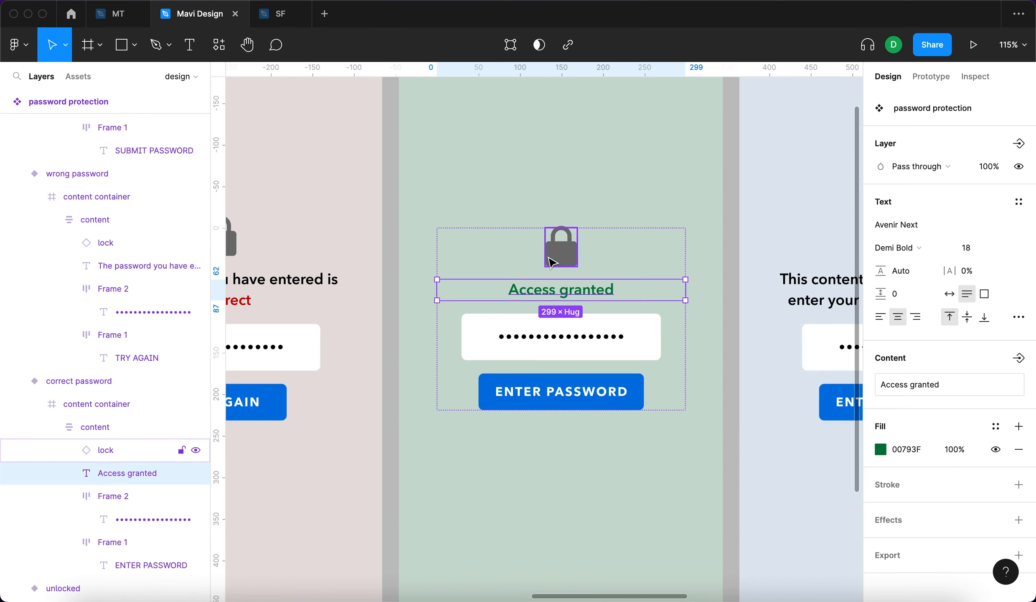
click(550, 263)
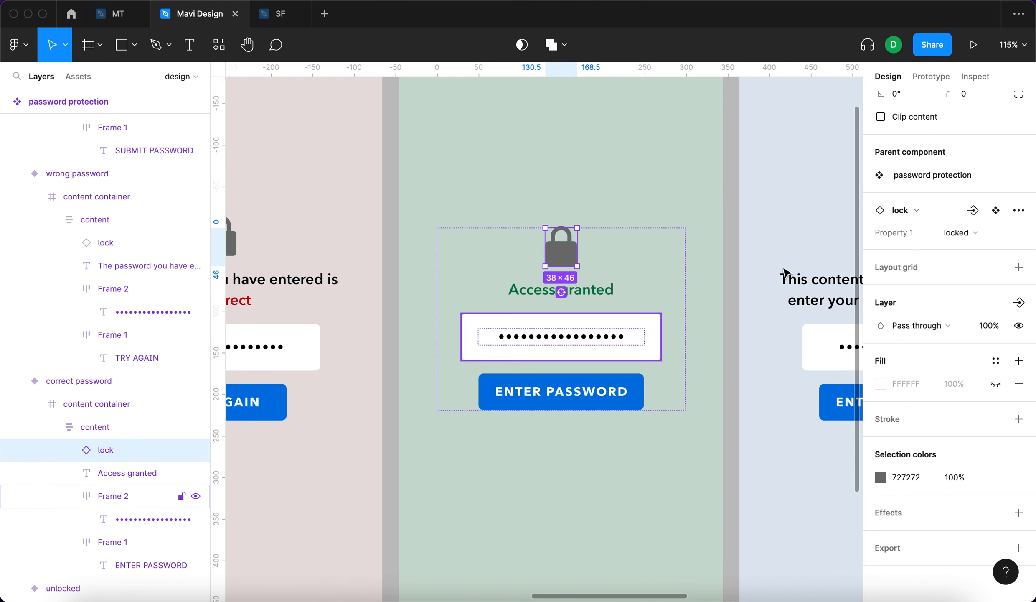
click(959, 233)
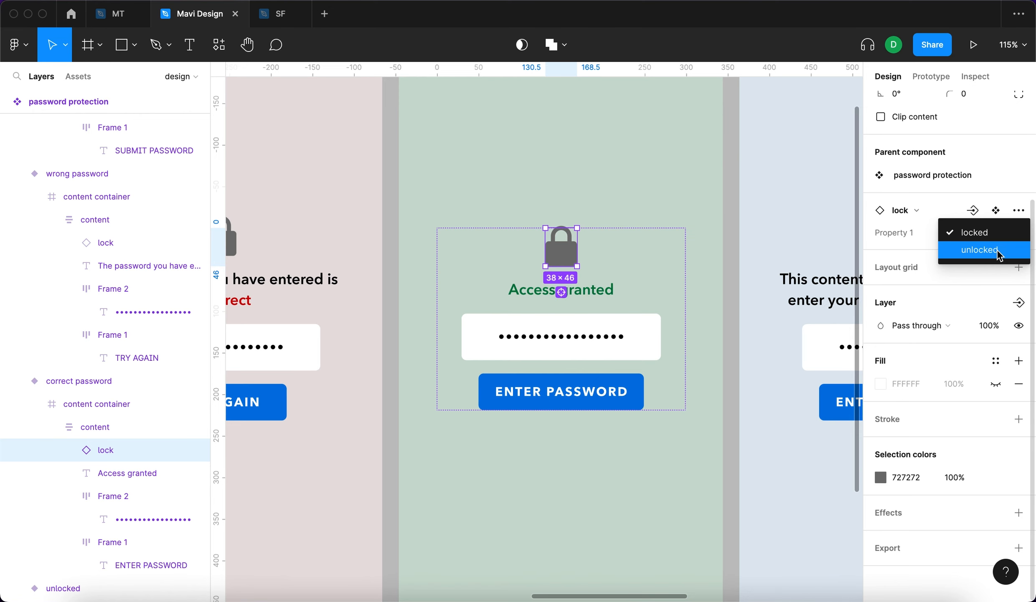
click(999, 250)
click(763, 248)
scroll(575, 244, up, 5)
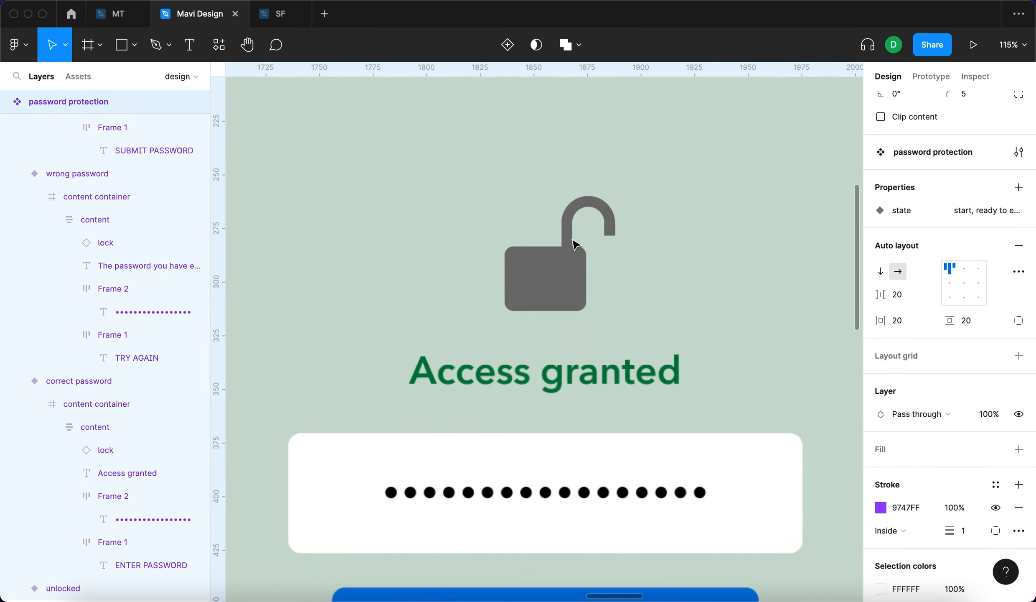
scroll(560, 255, down, 3)
scroll(556, 265, down, 5)
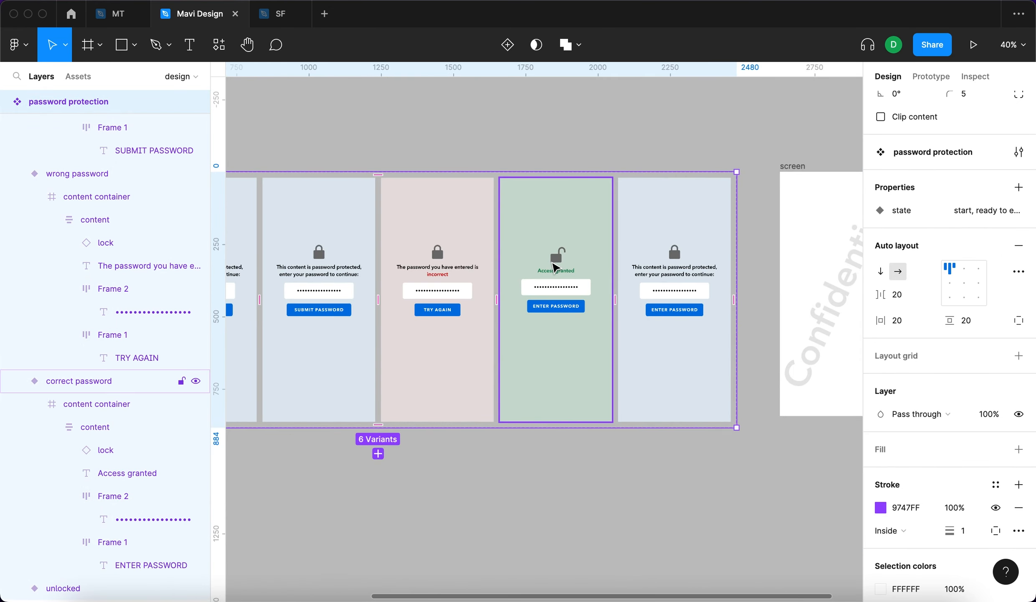
scroll(556, 263, up, 5)
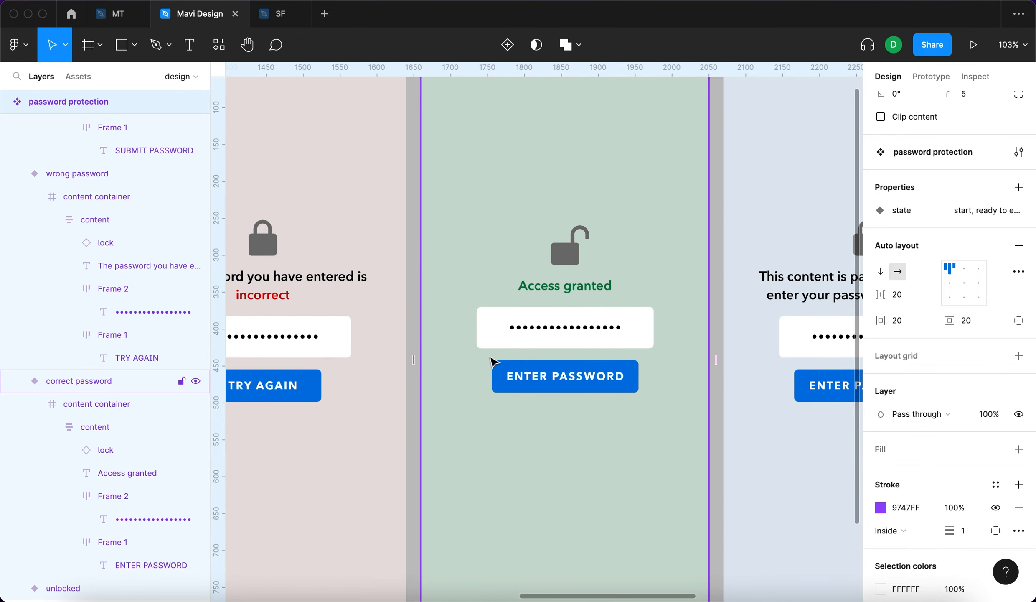
scroll(591, 294, down, 5)
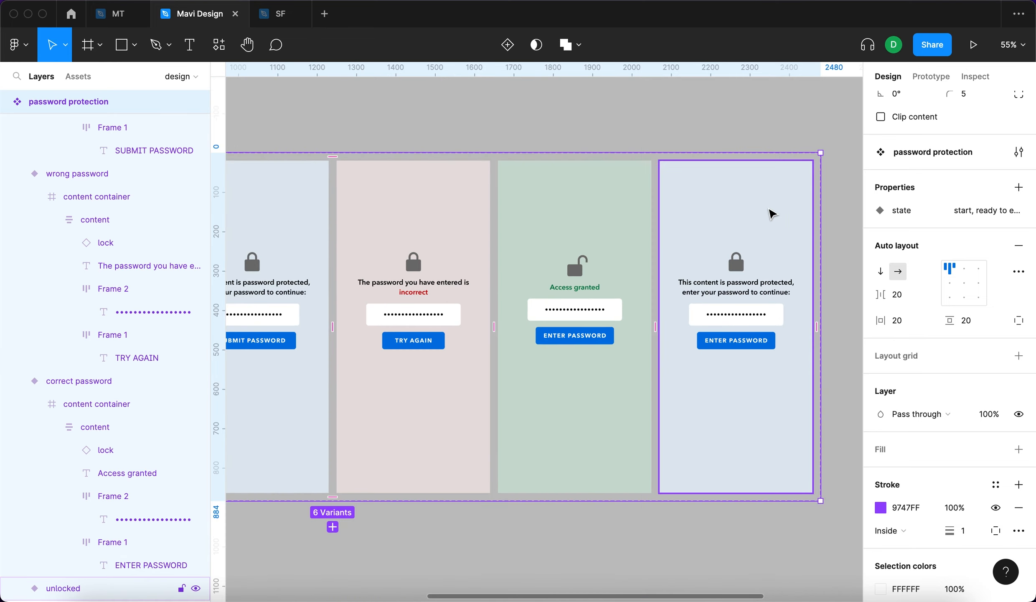
- Recolour the lock component's unlocked variant with green sampled from the "Access granted" text, darkened to 00592E
click(744, 136)
scroll(604, 255, left, 15)
scroll(627, 238, right, 2)
scroll(684, 188, up, 2)
click(681, 186)
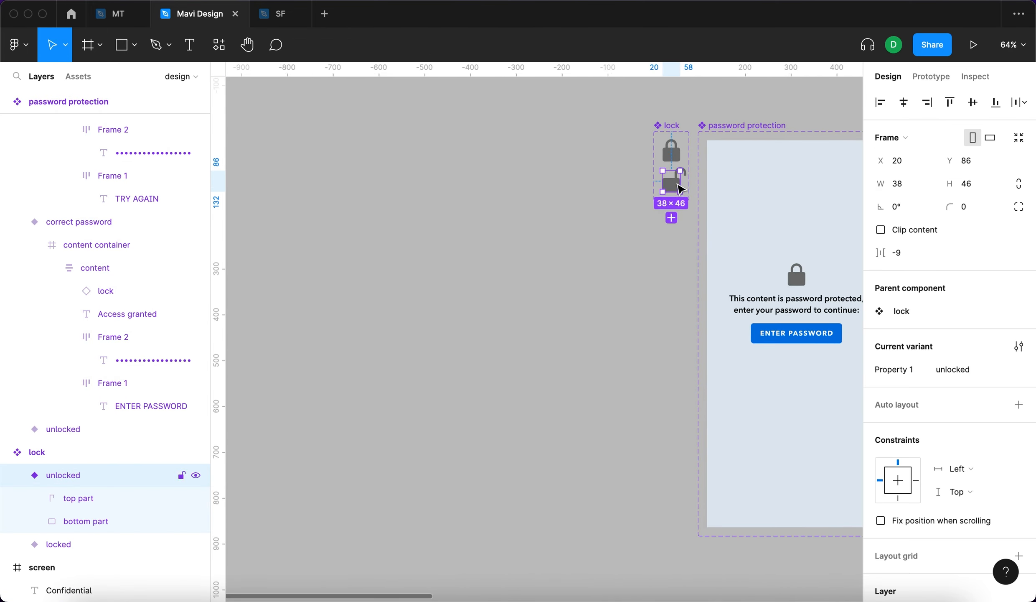
scroll(684, 188, down, 5)
click(881, 484)
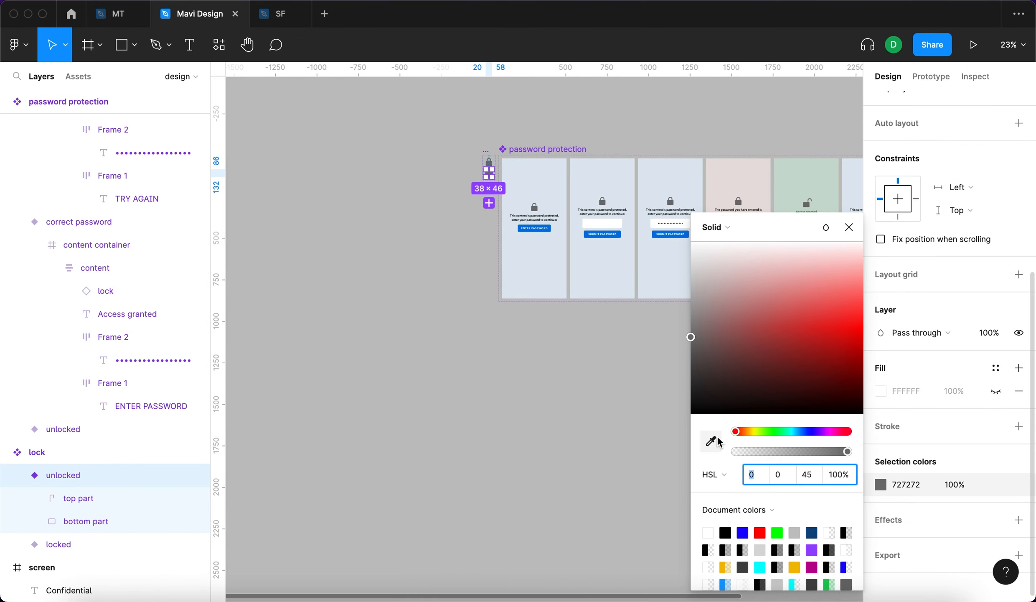
key(i)
scroll(799, 212, up, 15)
click(578, 228)
scroll(568, 221, down, 15)
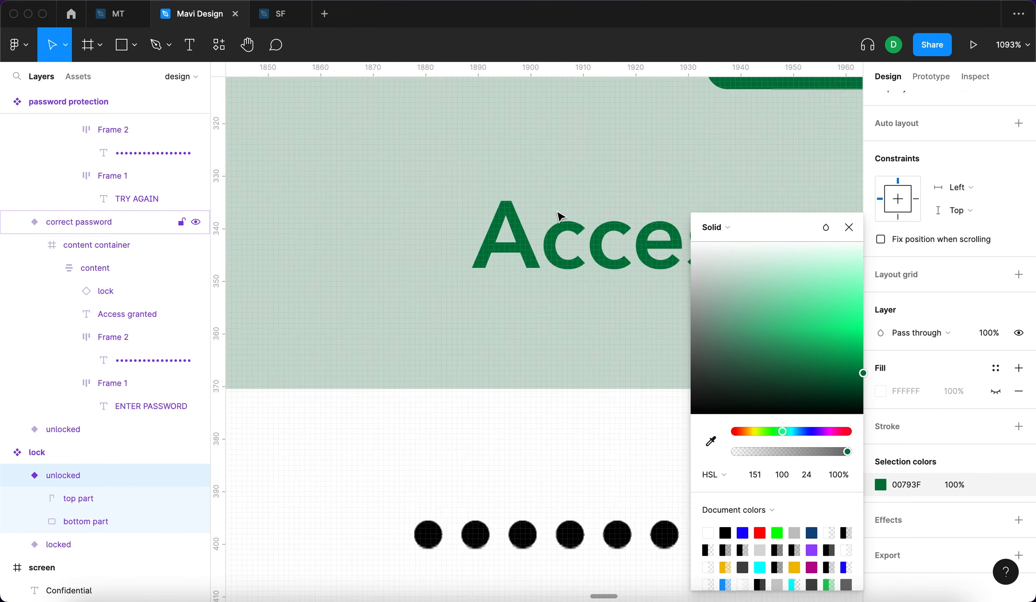
scroll(558, 216, up, 10)
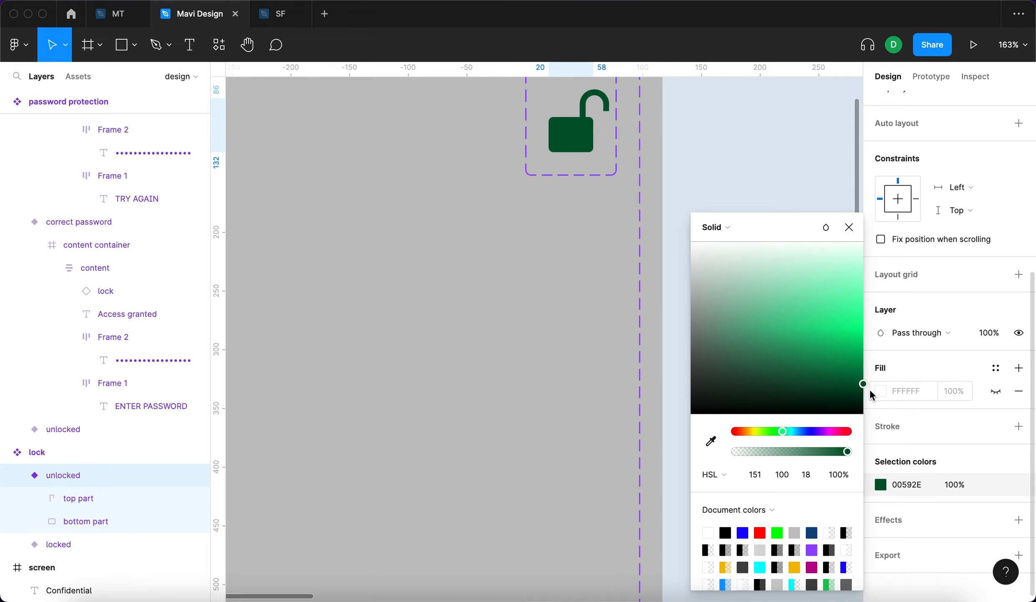
click(560, 263)
- Darken the grey of the lock component's locked variant to a lightness of 31
scroll(560, 263, down, 6)
scroll(563, 266, down, 4)
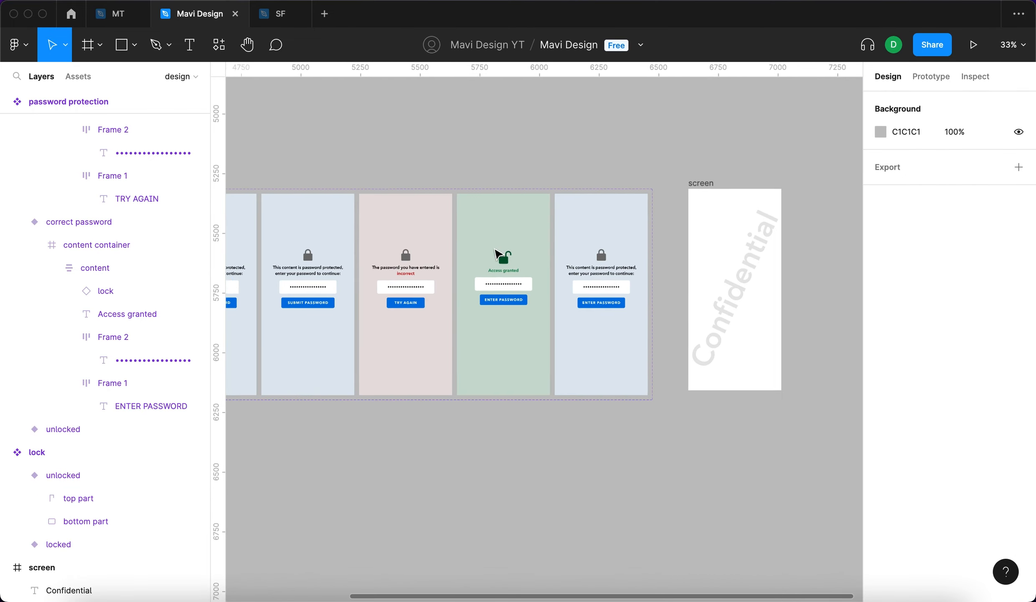
scroll(496, 257, left, 10)
click(441, 228)
scroll(441, 228, up, 10)
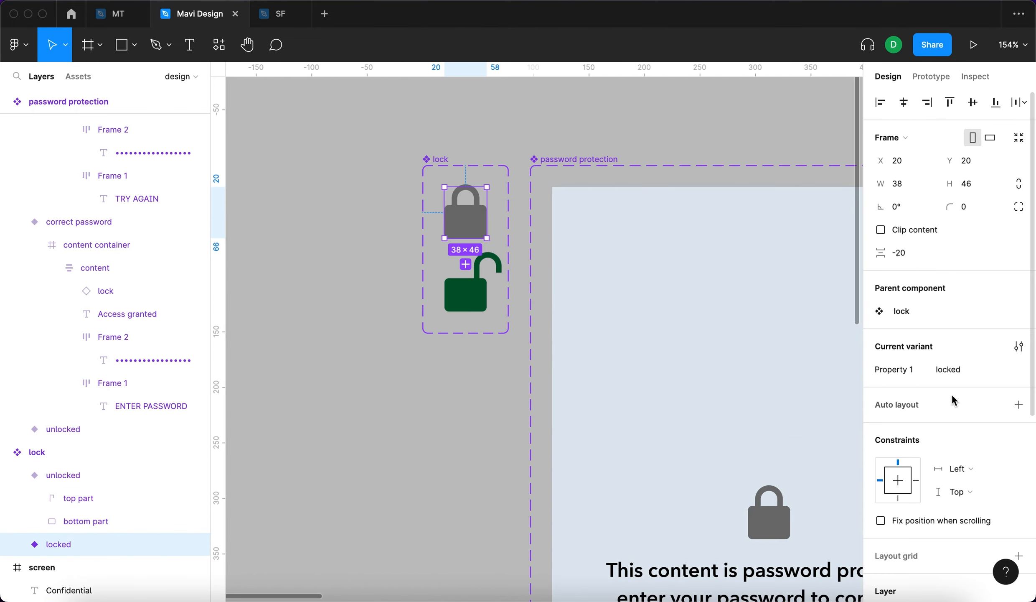
scroll(944, 410, down, 5)
click(883, 519)
drag(708, 347, 669, 372)
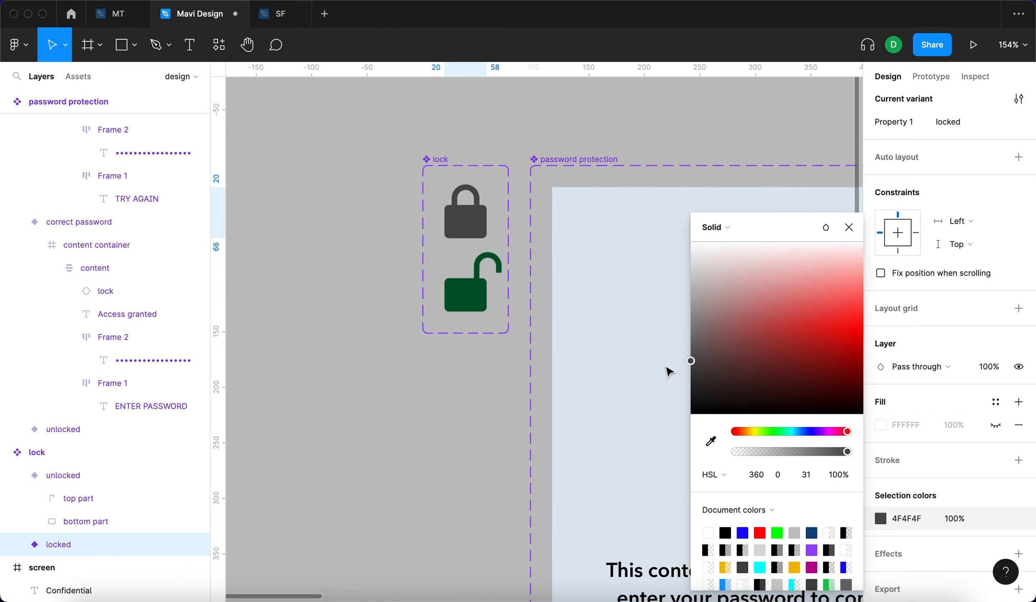
key(Escape)
click(381, 433)
scroll(381, 432, down, 8)
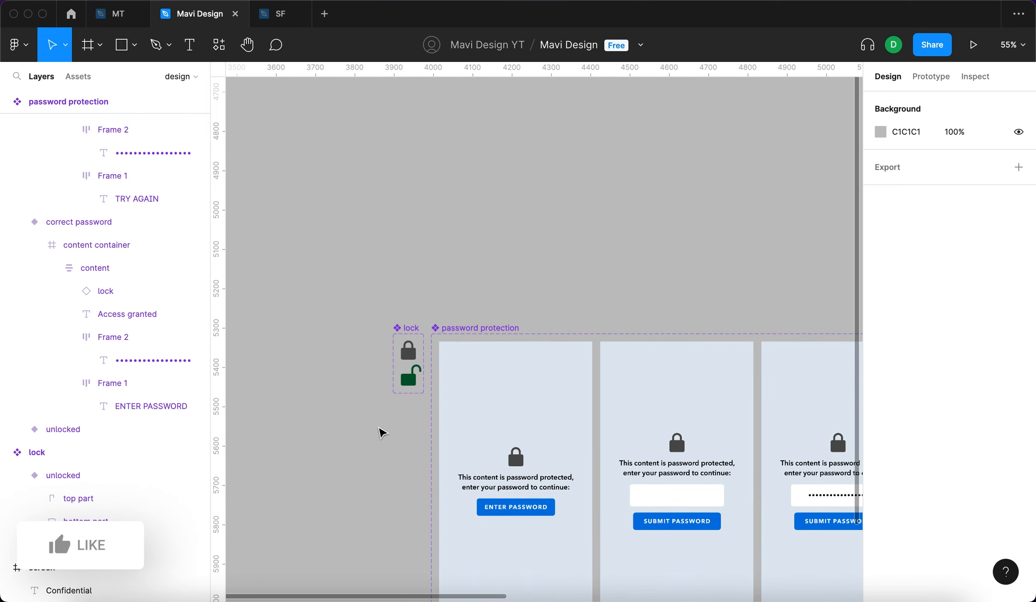
- Recolour the wrong password variant's lock with the red sampled from the word "incorrect", darkened to a deep red
scroll(381, 432, right, 10)
scroll(381, 431, down, 2)
scroll(472, 308, up, 10)
click(572, 273)
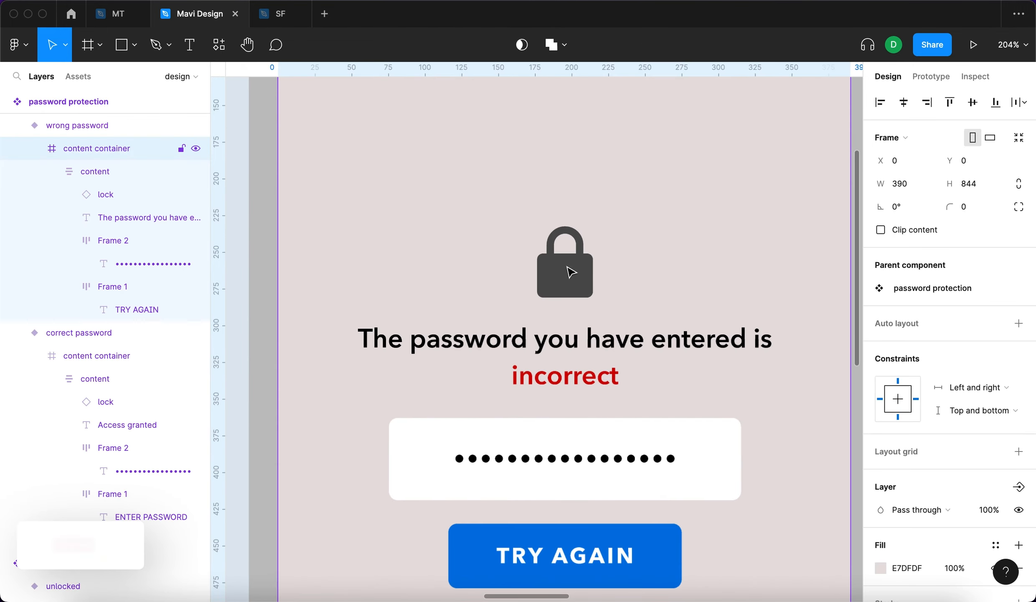
click(563, 274)
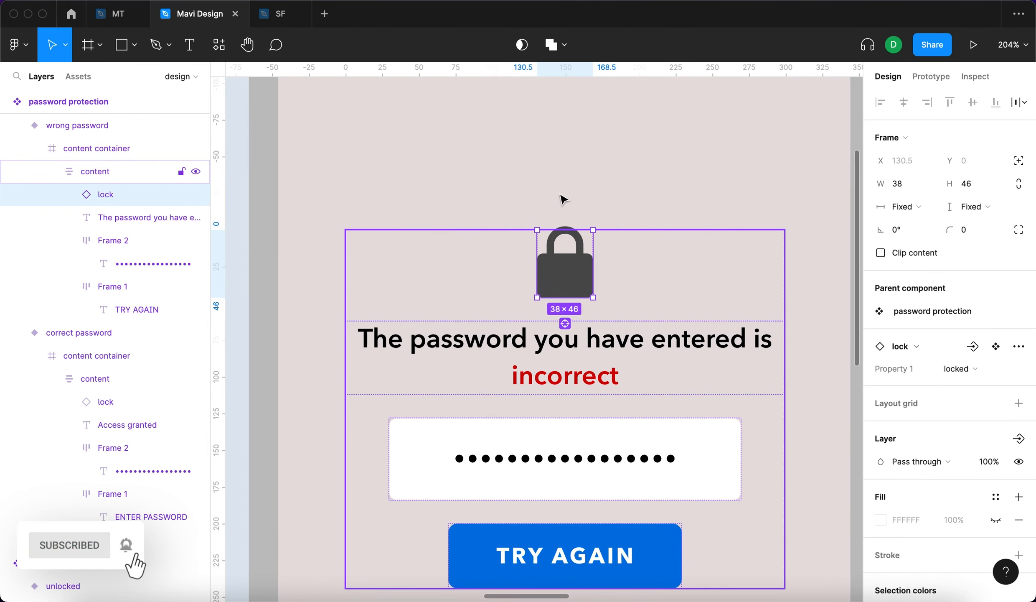
scroll(890, 414, down, 4)
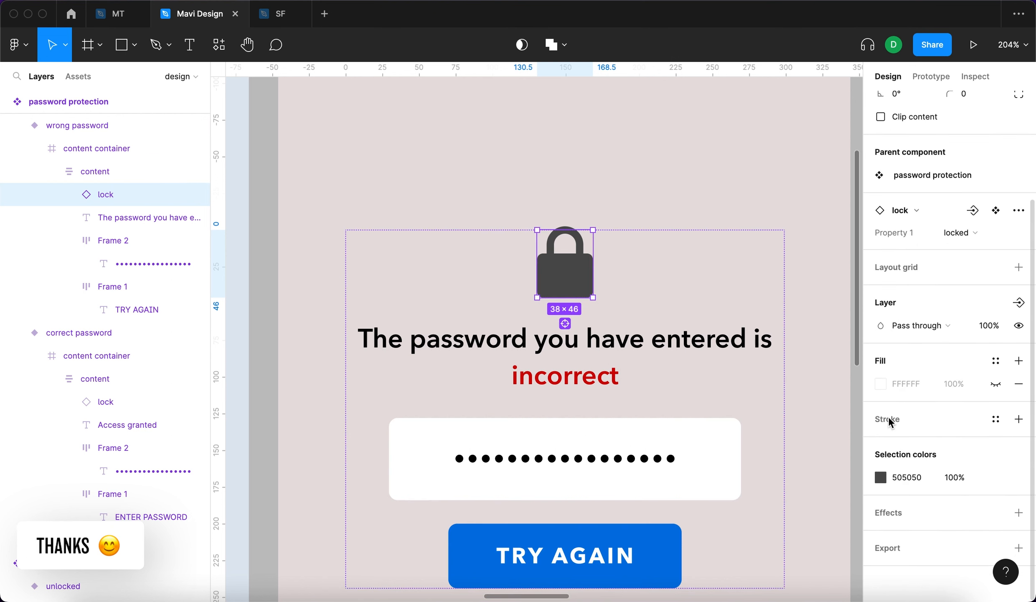
click(881, 478)
click(711, 441)
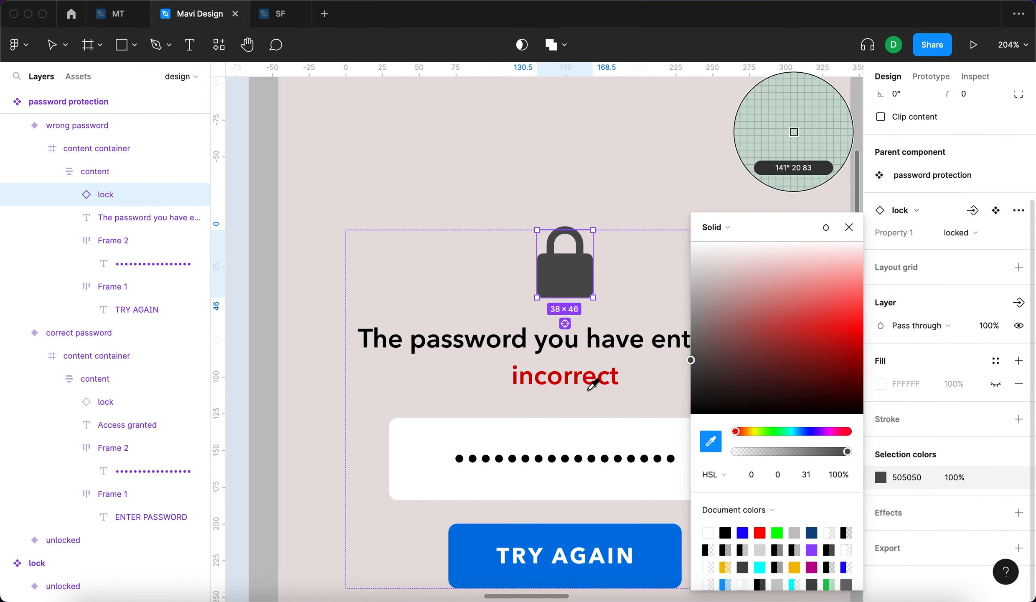
scroll(601, 388, up, 5)
click(528, 371)
scroll(418, 306, down, 5)
drag(862, 346, 866, 375)
click(845, 223)
click(815, 199)
scroll(731, 233, down, 5)
scroll(734, 238, down, 10)
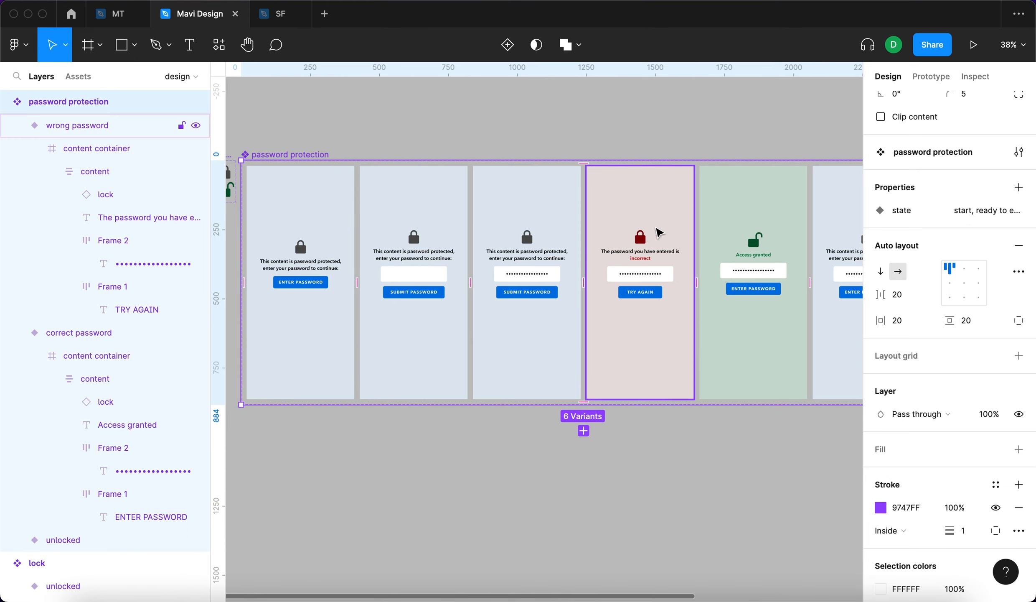
drag(509, 110, 587, 103)
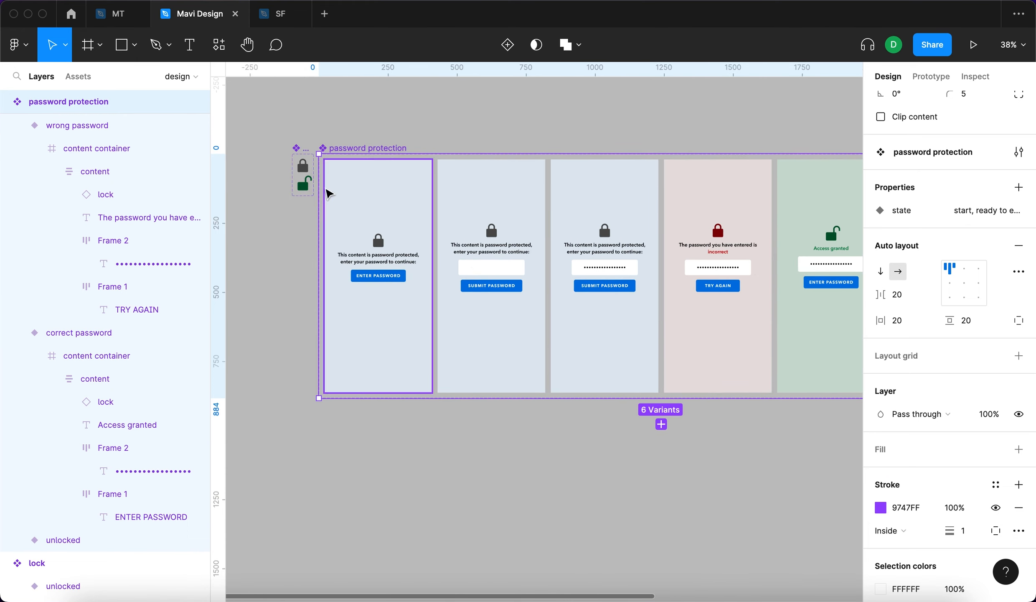
click(257, 180)
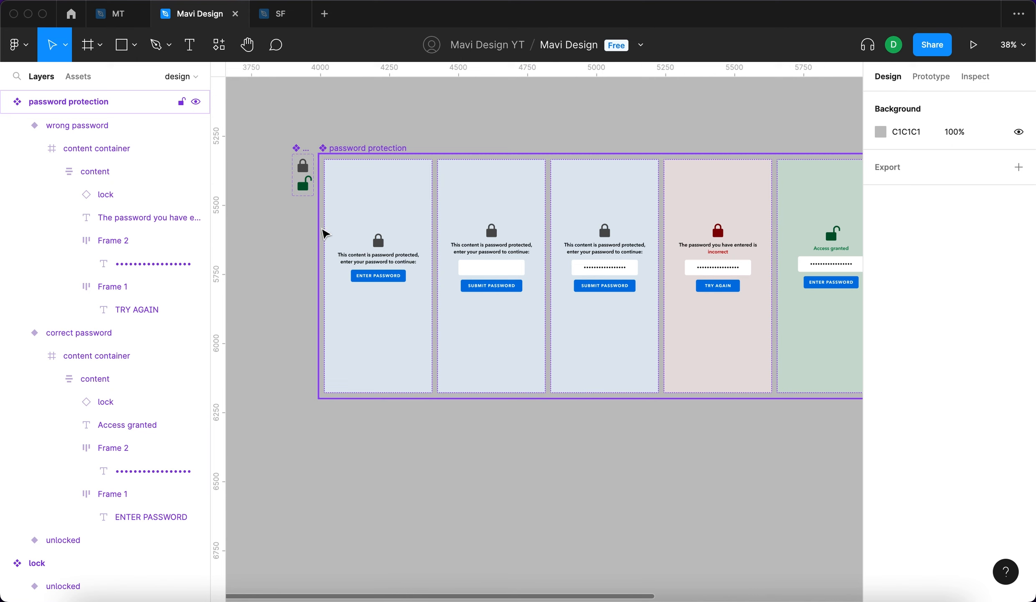
scroll(625, 442, right, 5)
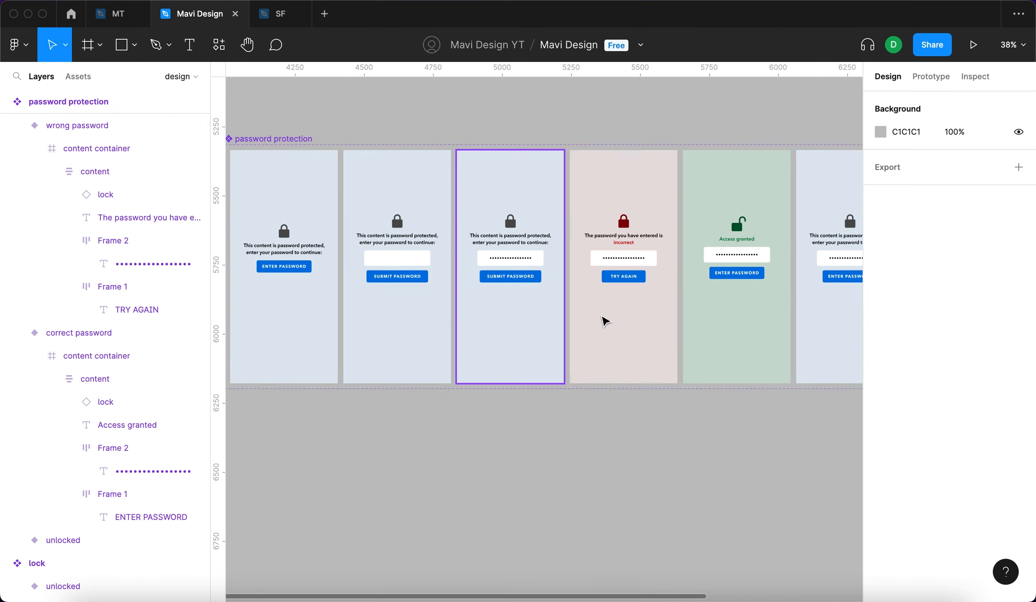
scroll(696, 493, left, 8)
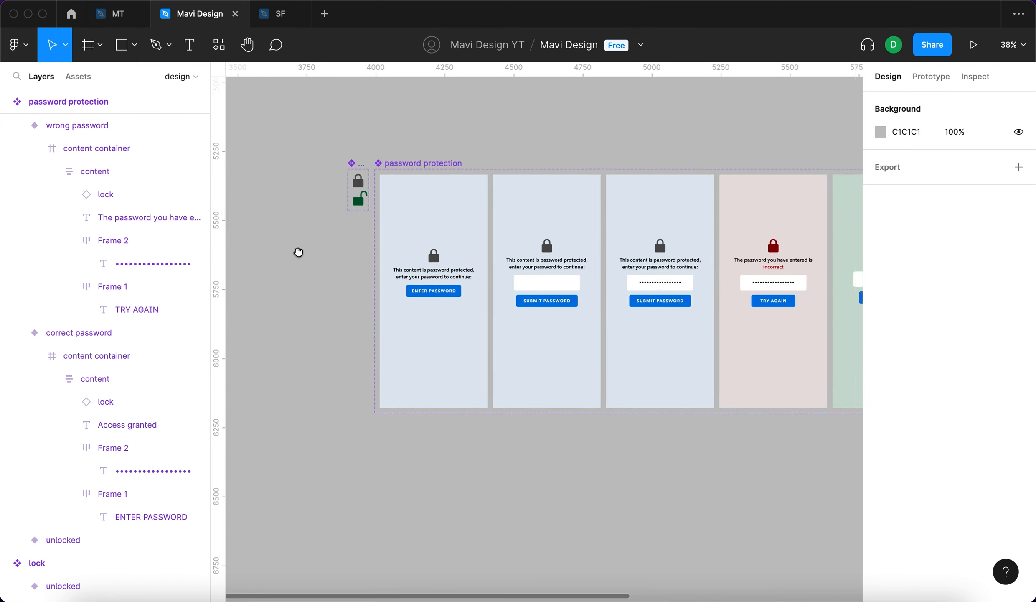
scroll(774, 246, right, 5)
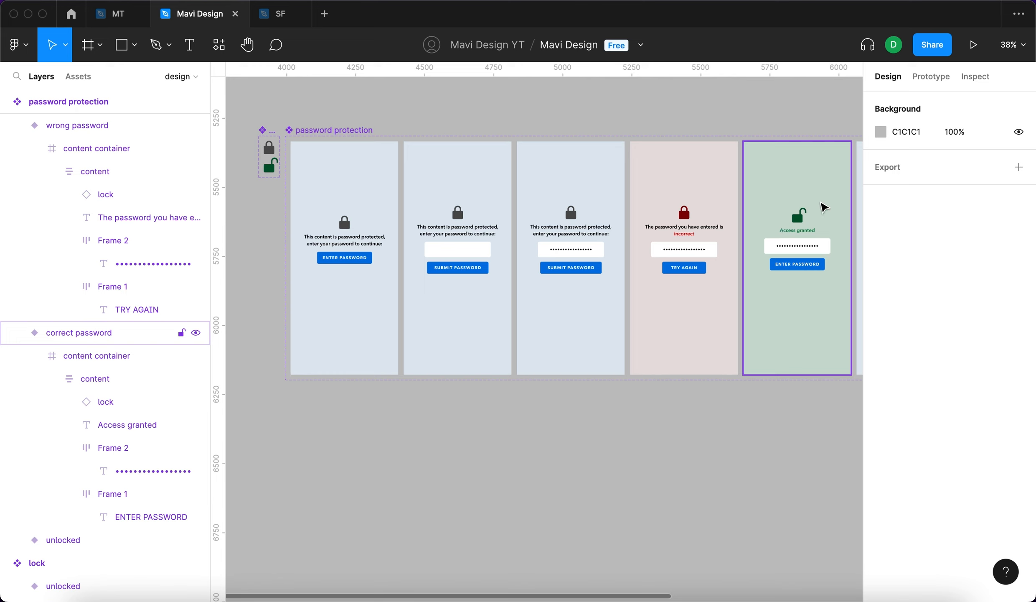
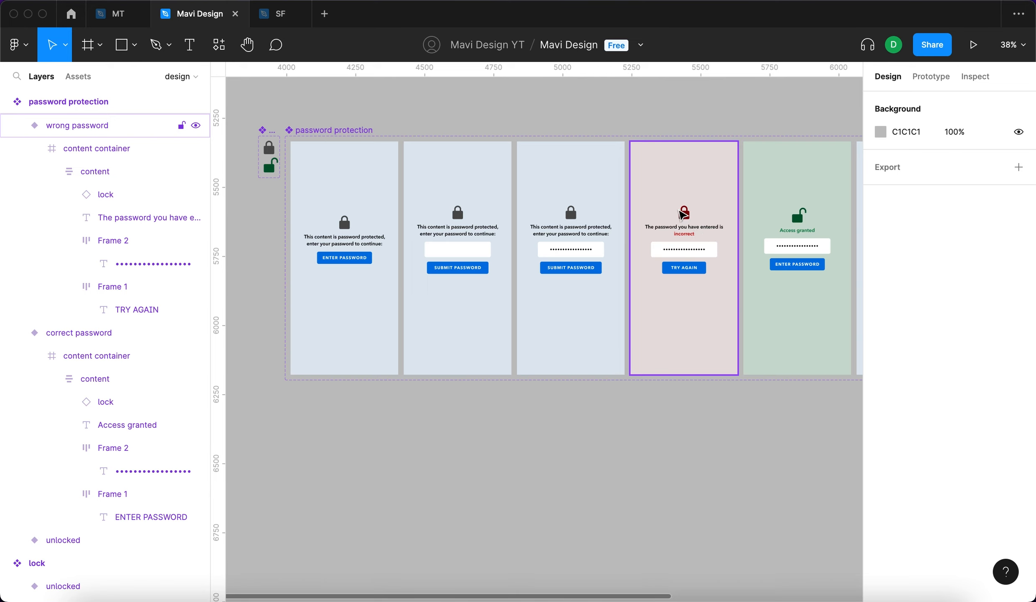
- Delete the content container from the unlocked variant, leaving the variant frame empty and selected
click(684, 212)
scroll(706, 384, right, 5)
click(687, 317)
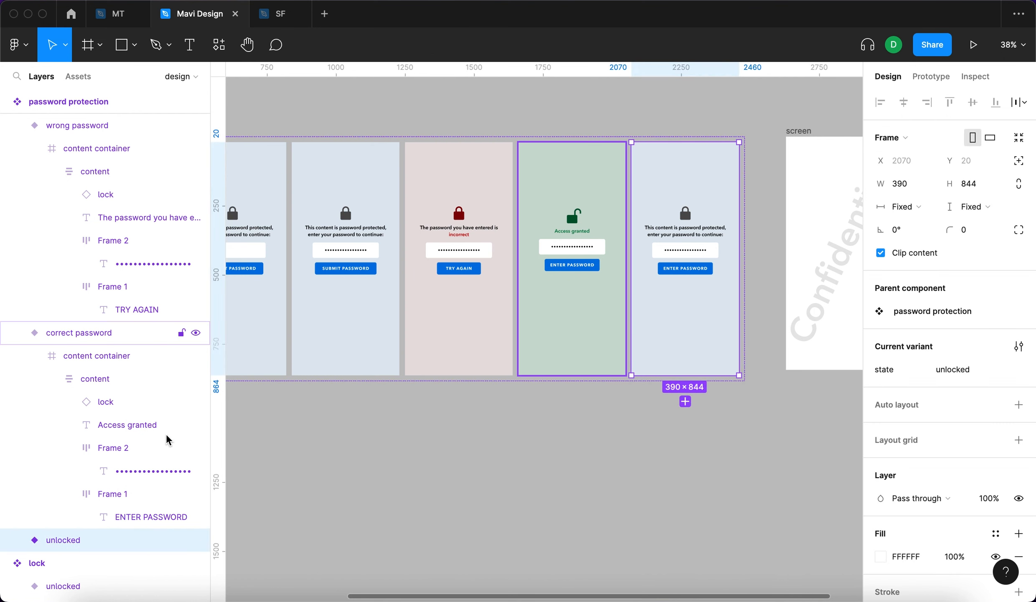
click(19, 529)
scroll(96, 447, down, 2)
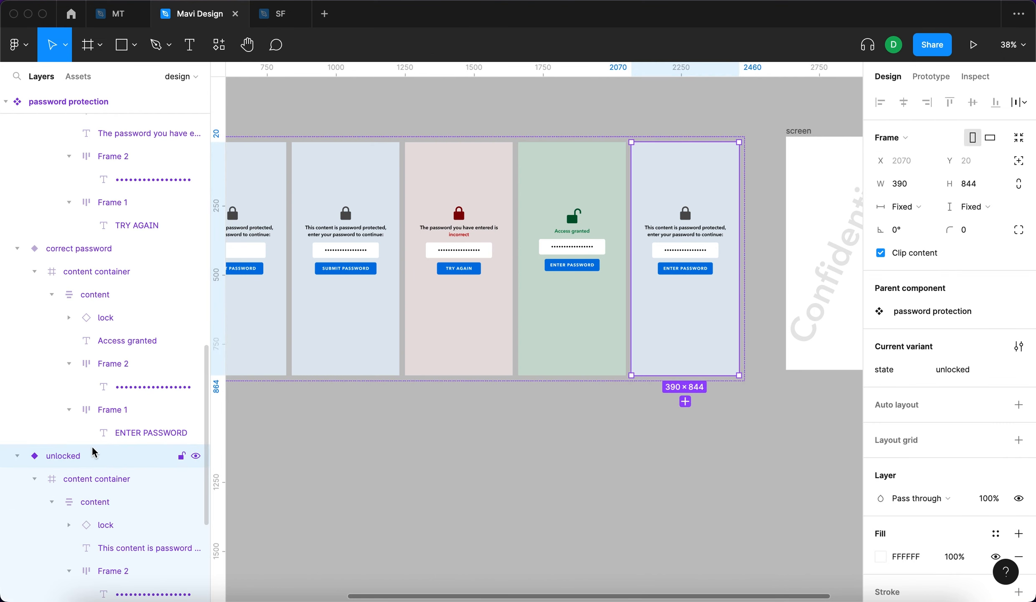
click(95, 478)
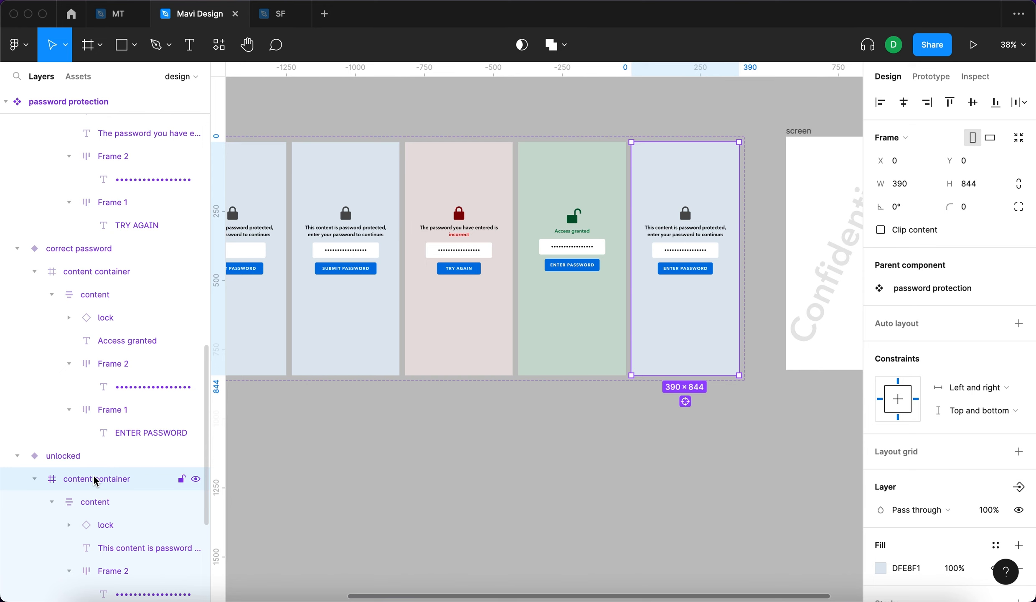
key(BackSpace)
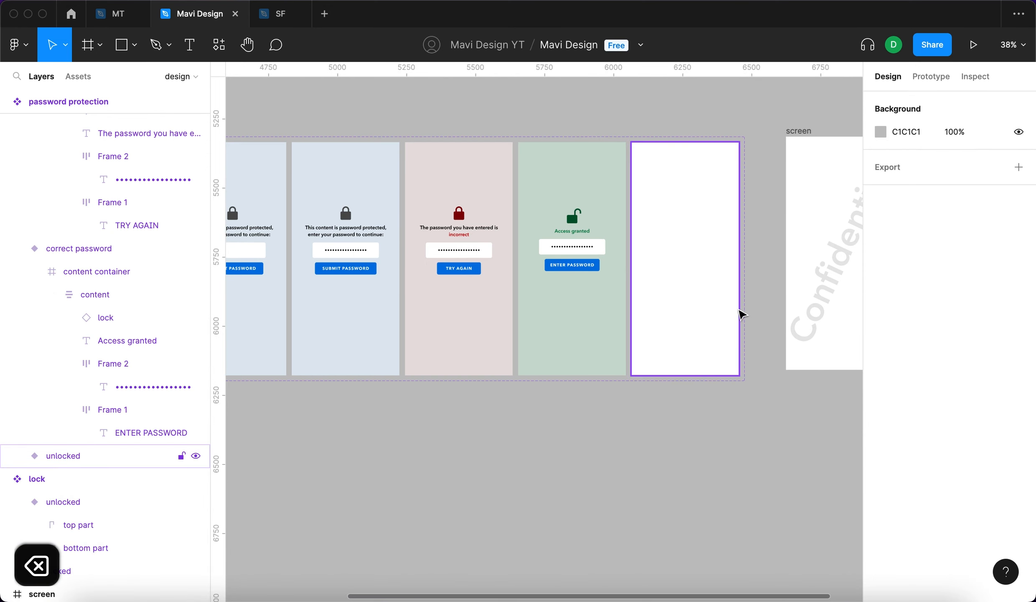
click(700, 268)
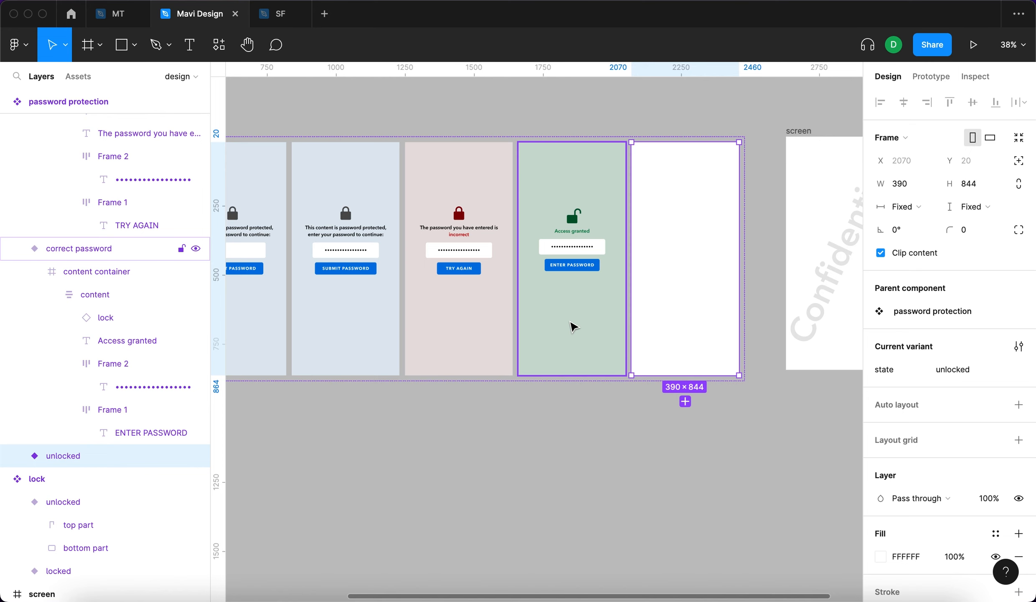
- Duplicate the correct password variant's content container into the empty unlocked variant, centred horizontally and vertically
click(574, 327)
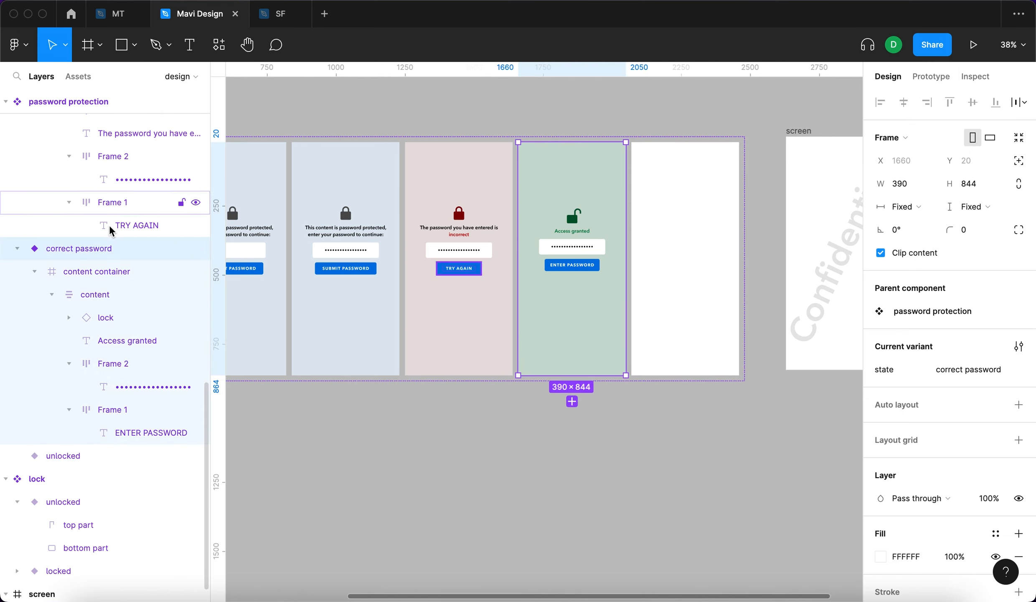
click(117, 271)
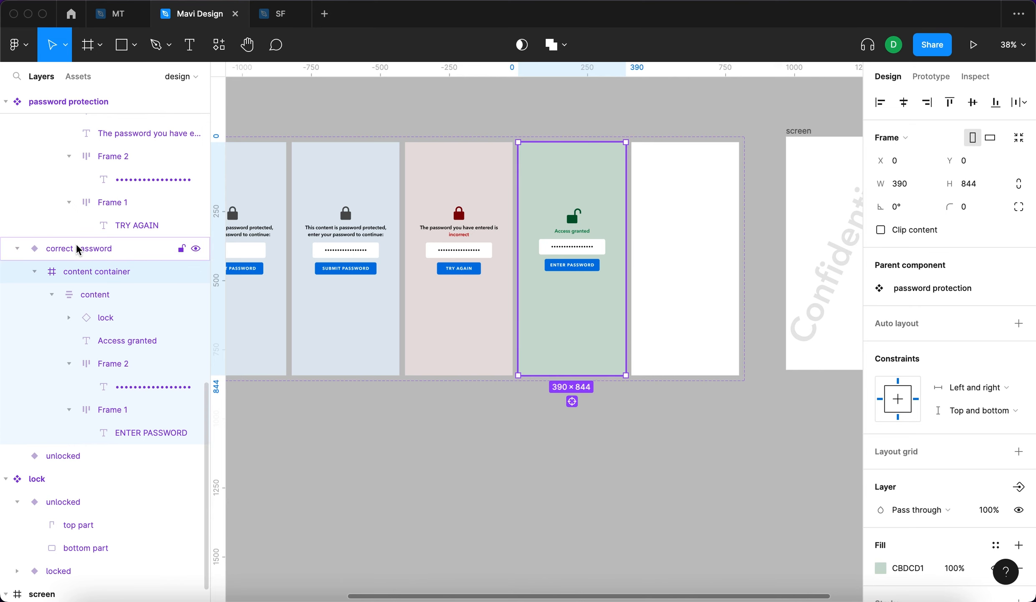
scroll(553, 373, up, 1)
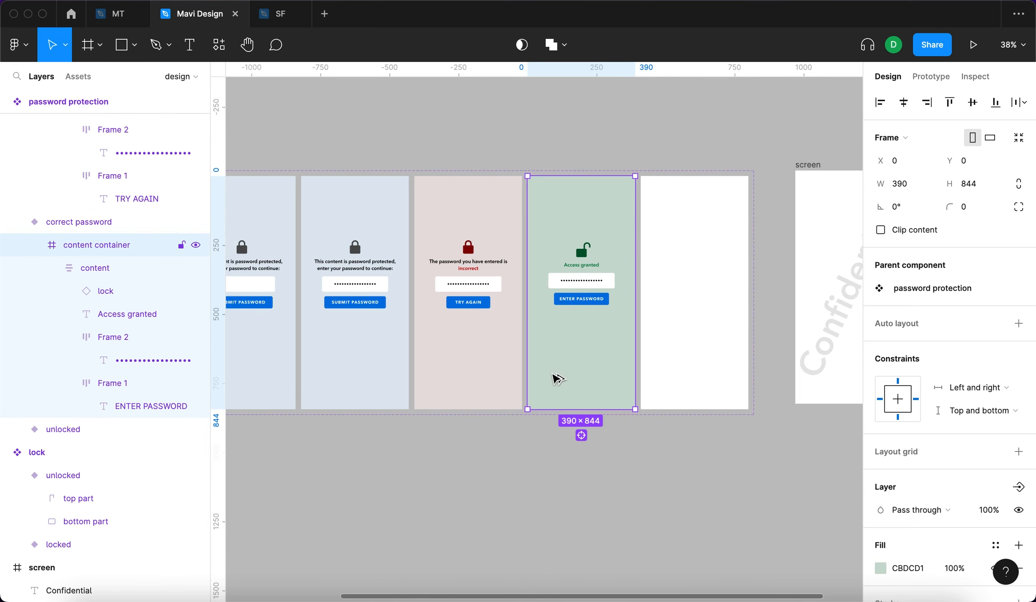
drag(558, 378, 678, 371)
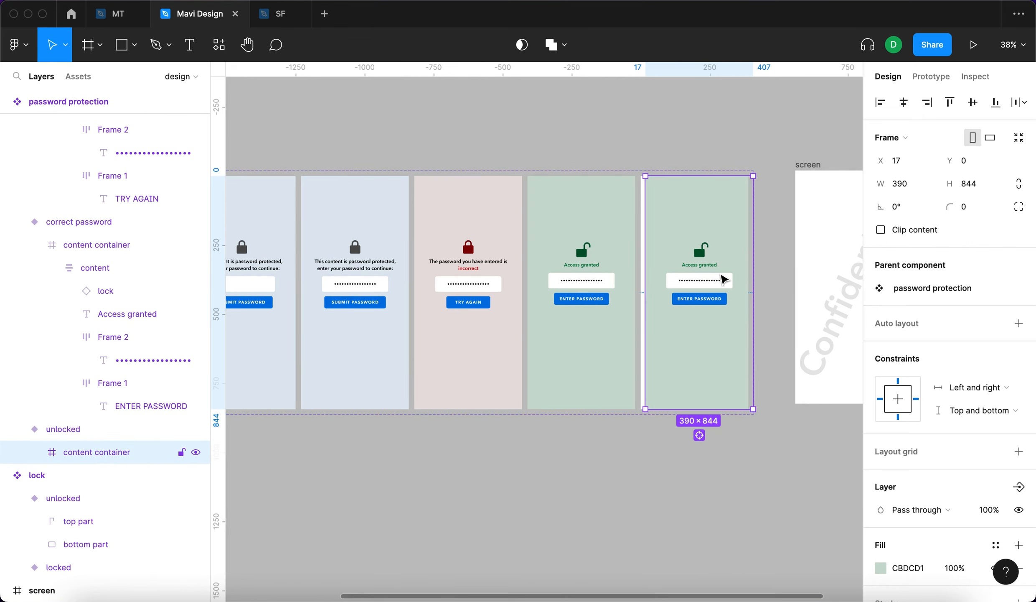
key(alt+h)
key(alt+v)
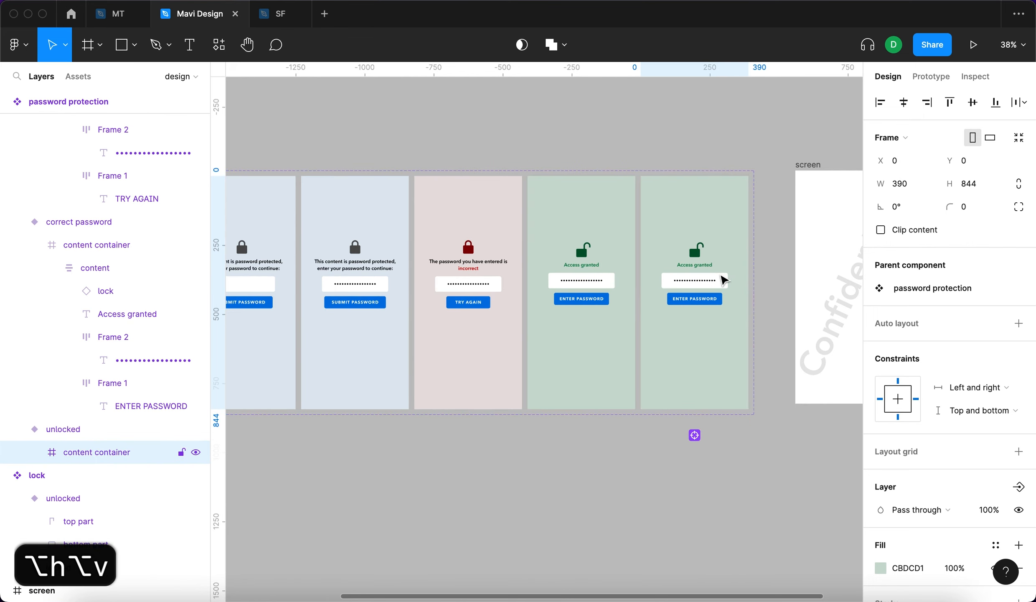
- Slide the unlocked variant's content container horizontally to the left until it lies completely outside the clipped variant frame
scroll(725, 278, up, 5)
key(shift+Return)
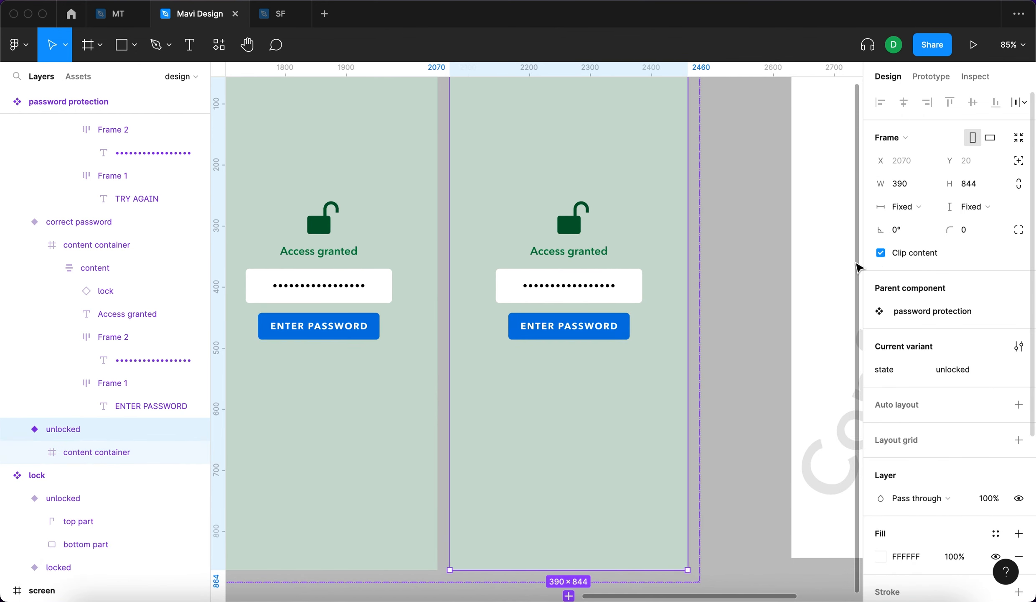
scroll(759, 289, down, 4)
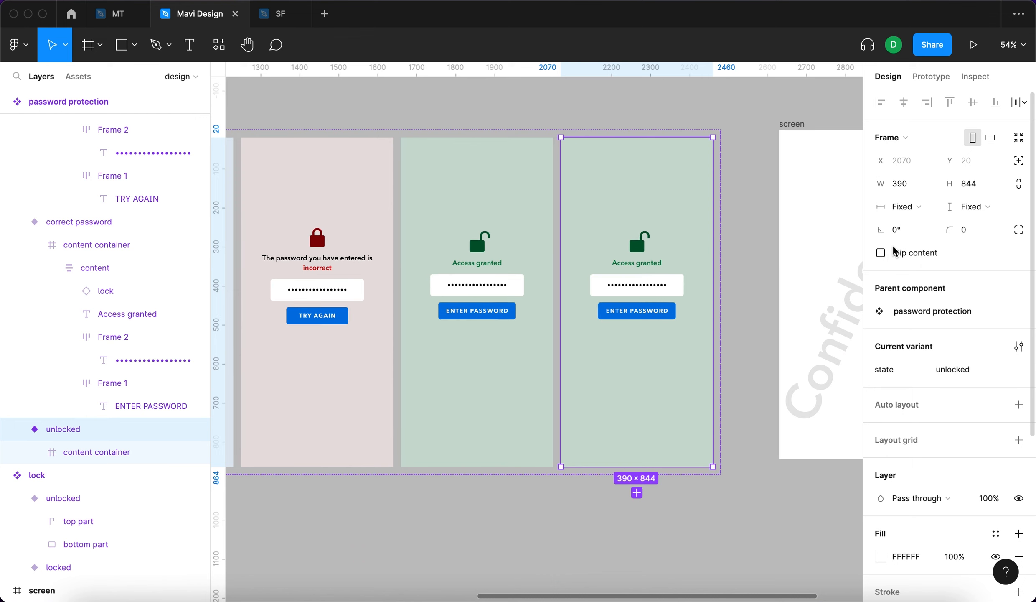
click(687, 212)
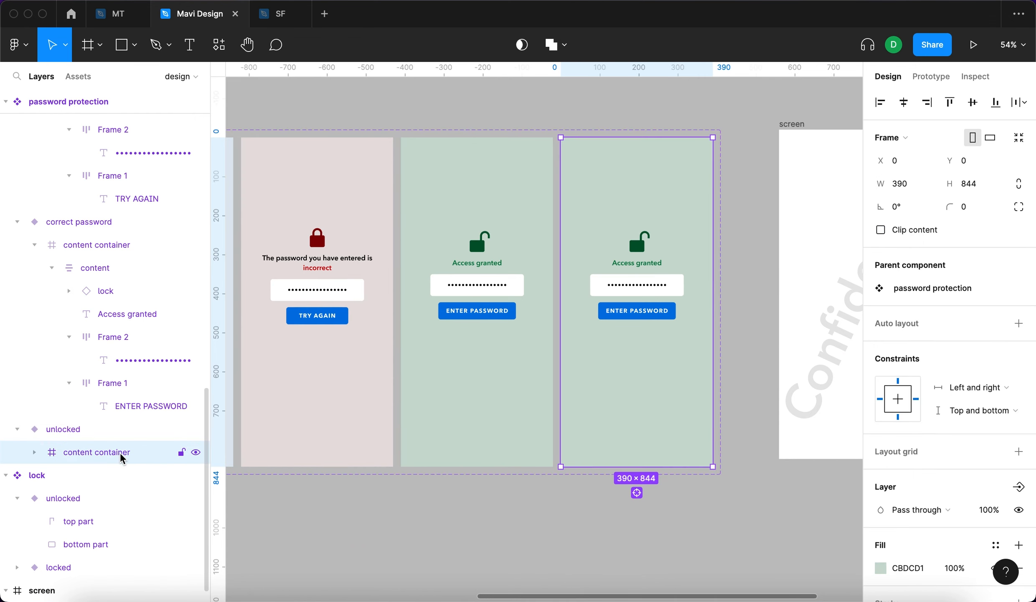
key(shift+Left)
key(shift+Left)
key(shift+Left)
key(shift+Left)
key(shift+Left)
key(shift+Left)
key(shift+Left)
key(shift+Left)
drag(882, 160, 539, 161)
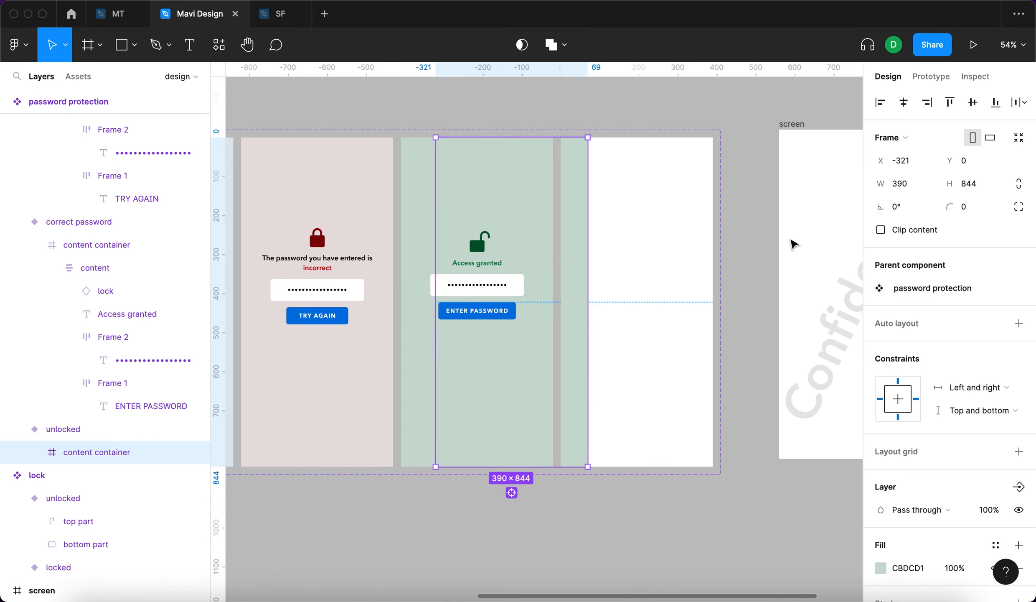
scroll(794, 238, up, 5)
drag(880, 184, 765, 188)
click(723, 254)
- Remove the white fill from all six password protection variants at once, from start through unlocked
scroll(722, 254, down, 10)
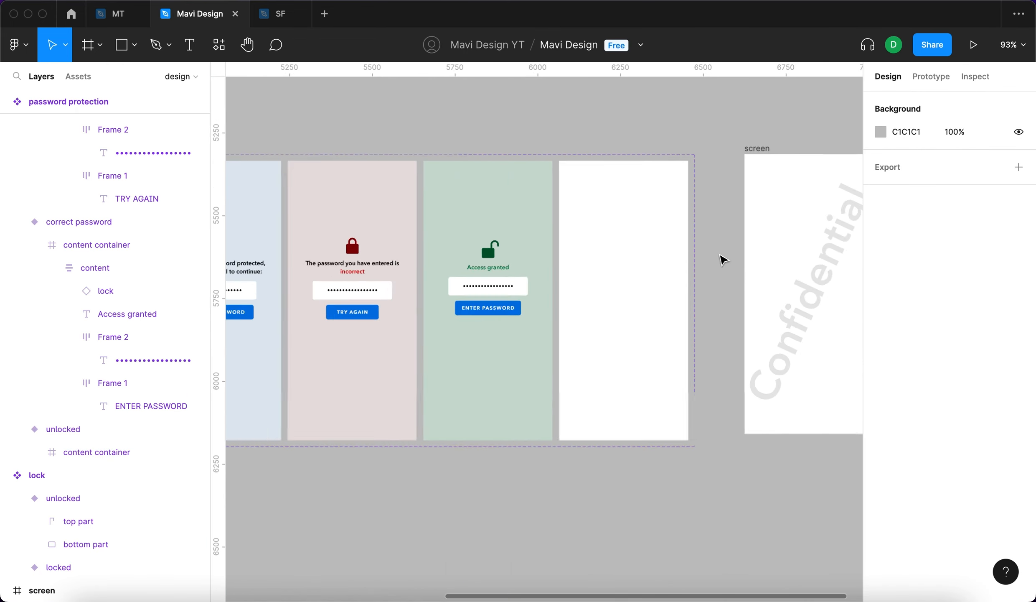
click(646, 284)
shift+click(552, 312)
shift+click(449, 330)
shift+click(370, 330)
shift+click(282, 337)
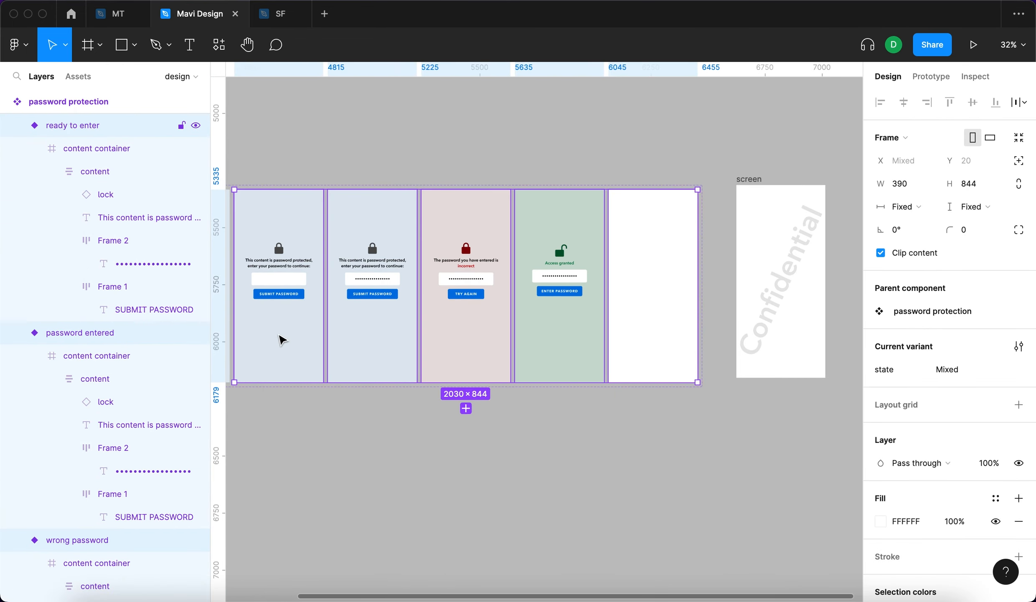
scroll(288, 336, left, 5)
shift+click(335, 331)
scroll(1012, 452, down, 3)
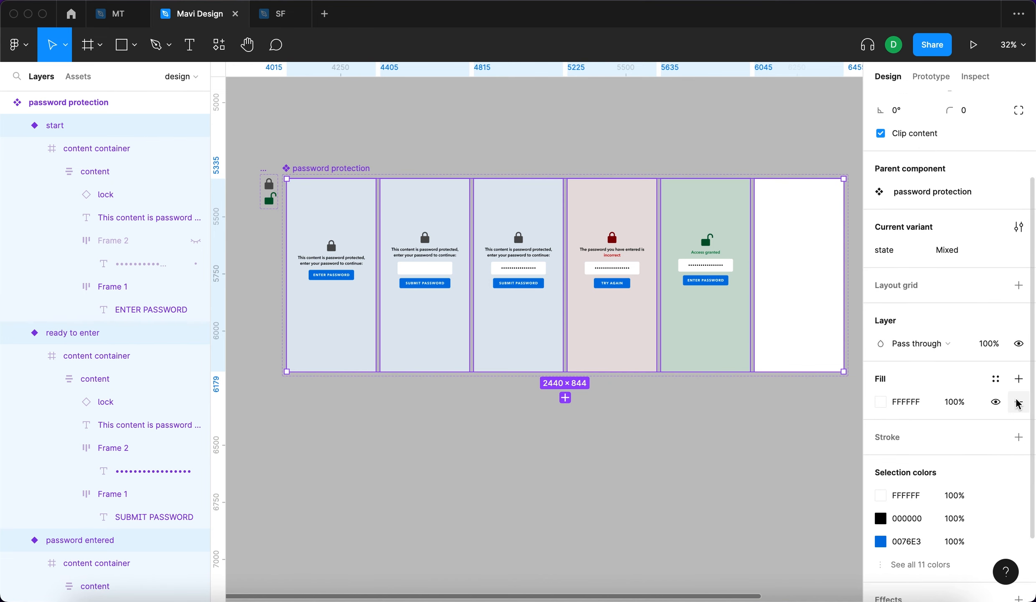
click(1017, 403)
scroll(669, 493, right, 2)
click(634, 505)
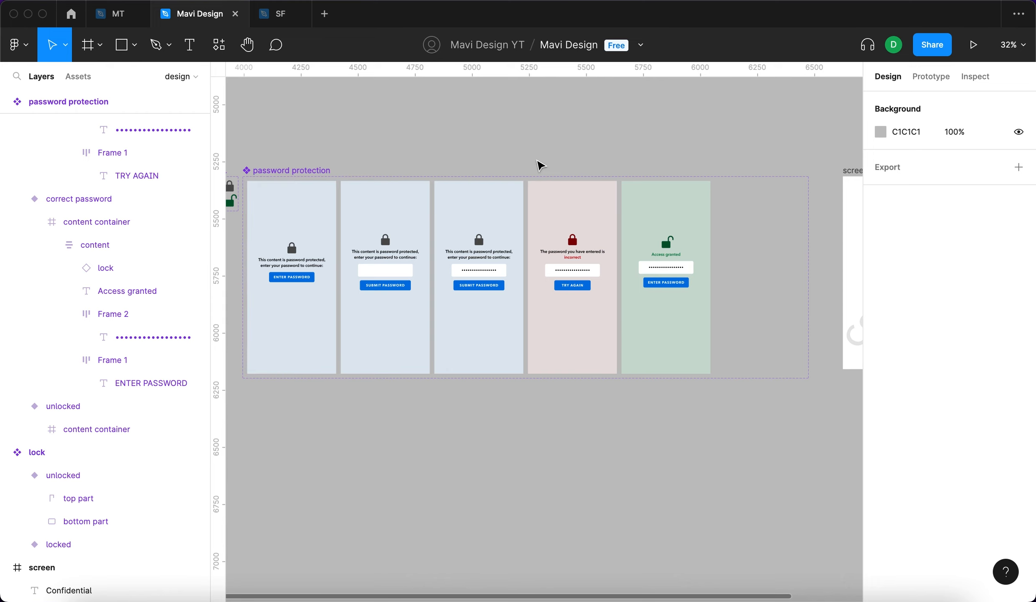
- Prototype the start variant's ENTER PASSWORD button to change to the ready to enter state on tap
click(920, 76)
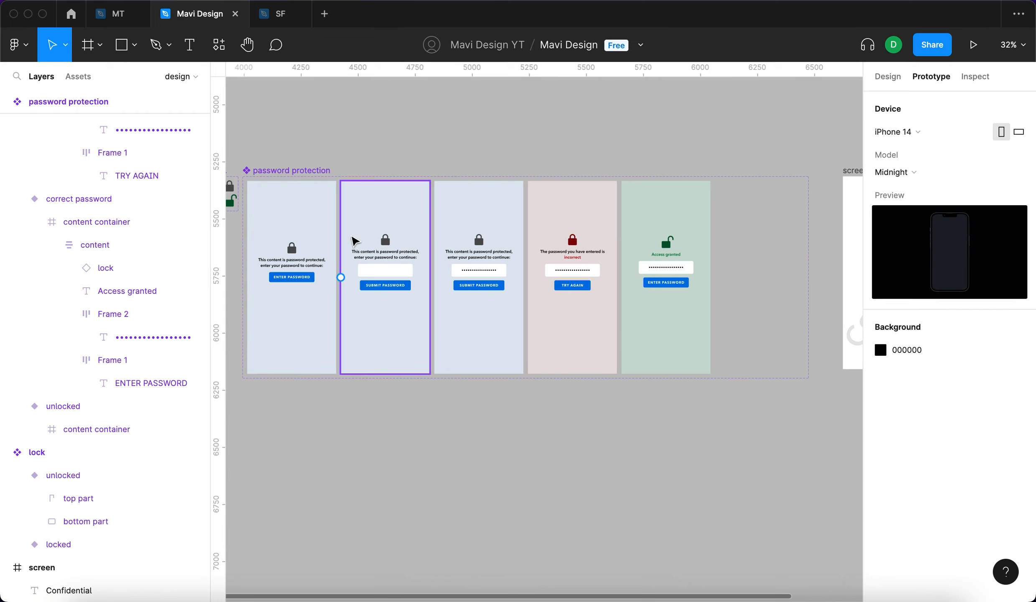
scroll(280, 272, up, 5)
drag(285, 220, 372, 243)
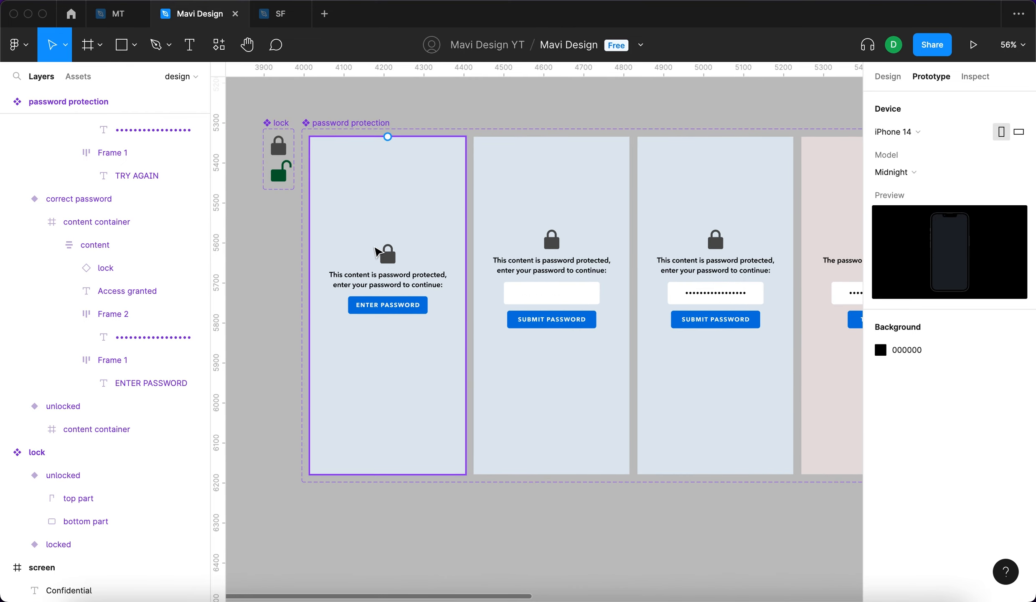
click(390, 320)
double_click(391, 313)
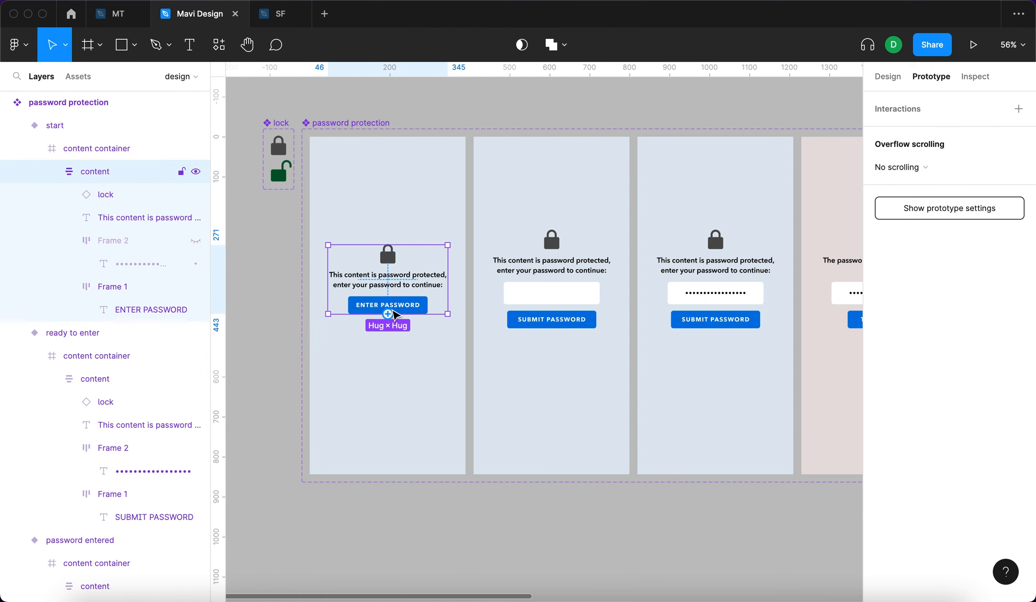
double_click(422, 306)
drag(431, 307, 479, 320)
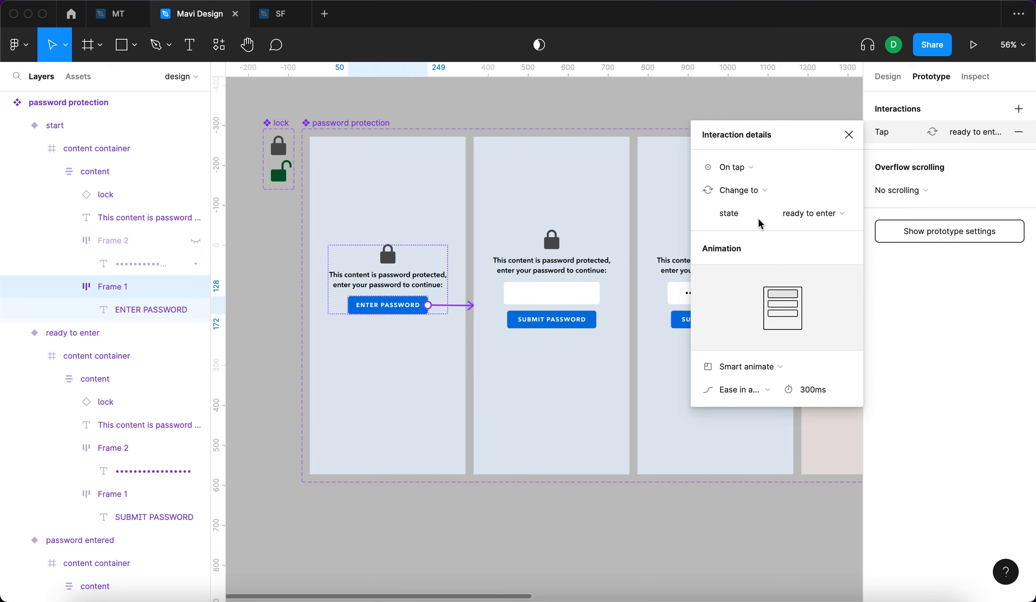
click(806, 212)
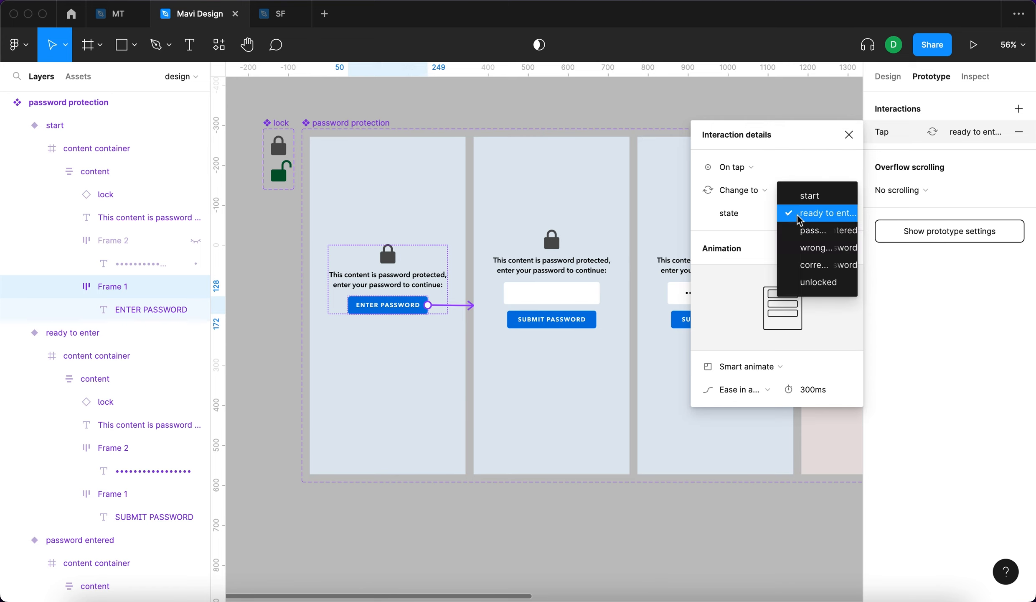
click(829, 213)
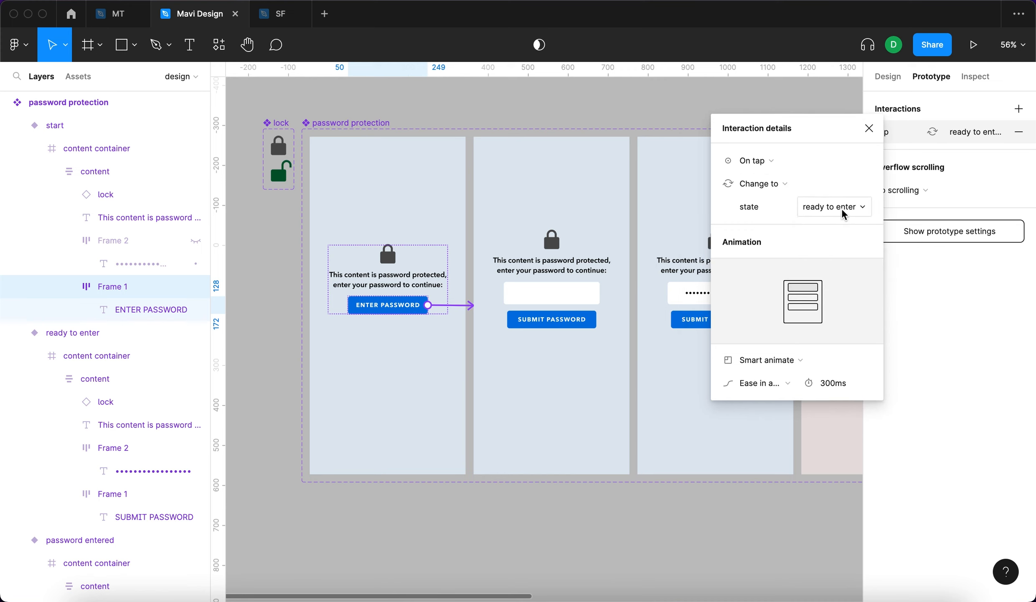
- Set the ENTER PASSWORD interaction's animation to 240 ms with Ease in and out
click(829, 382)
text(240)
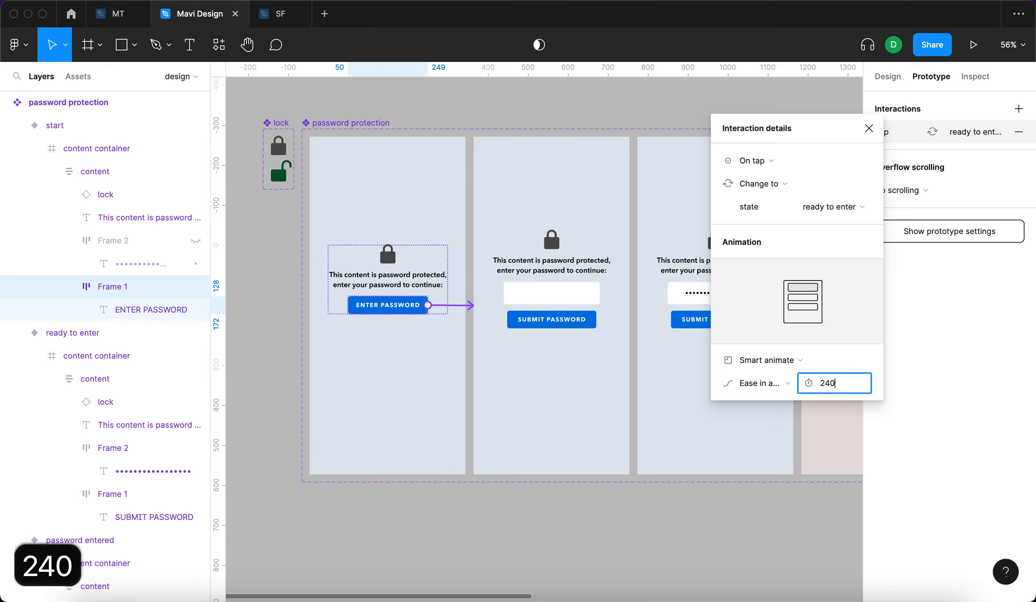
key(Return)
click(788, 383)
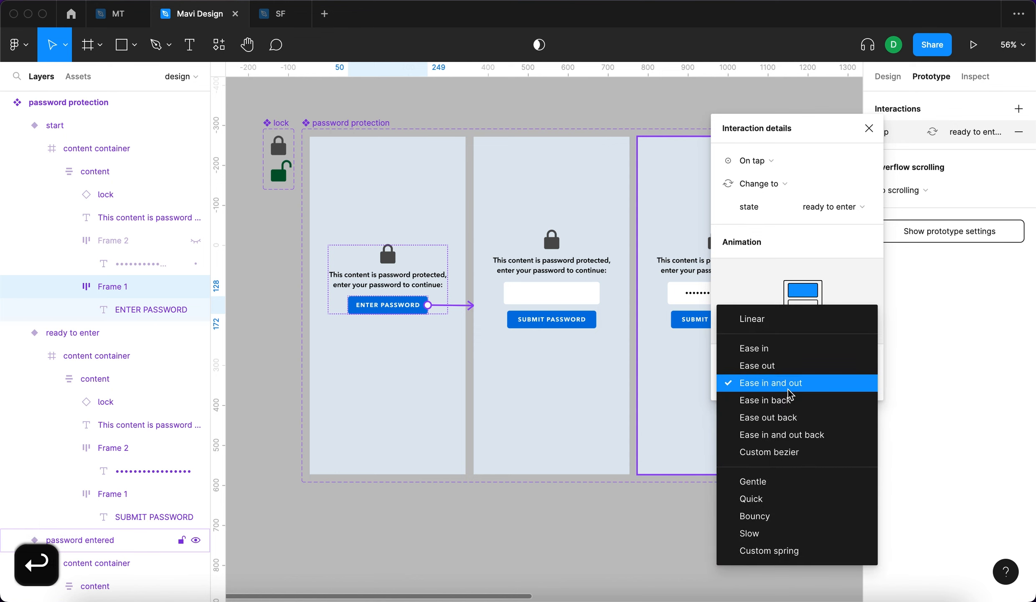
click(788, 388)
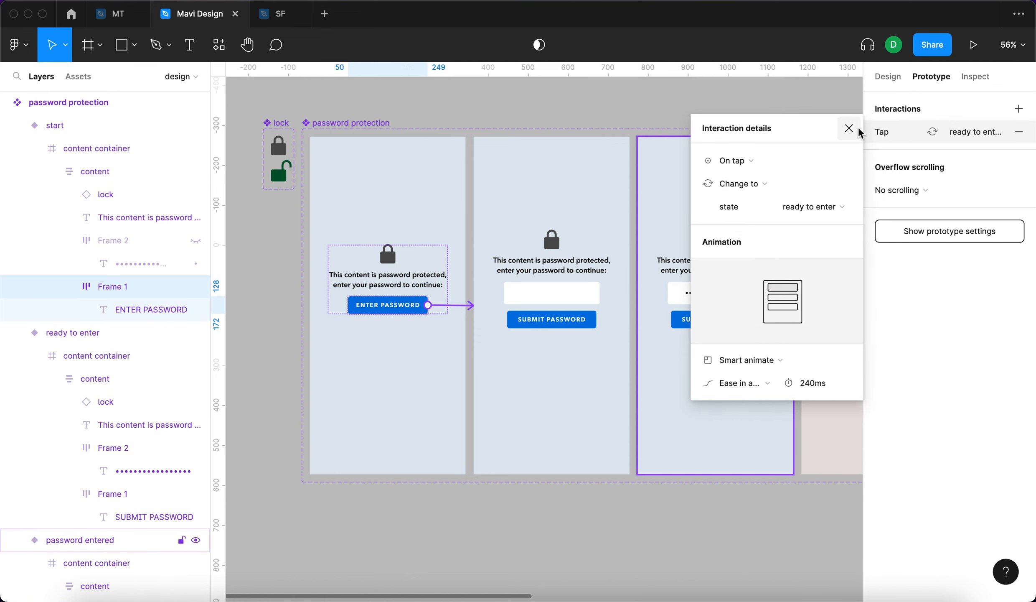
- Link the empty password field in the ready to enter variant to the password entered state on tap
drag(407, 153, 414, 159)
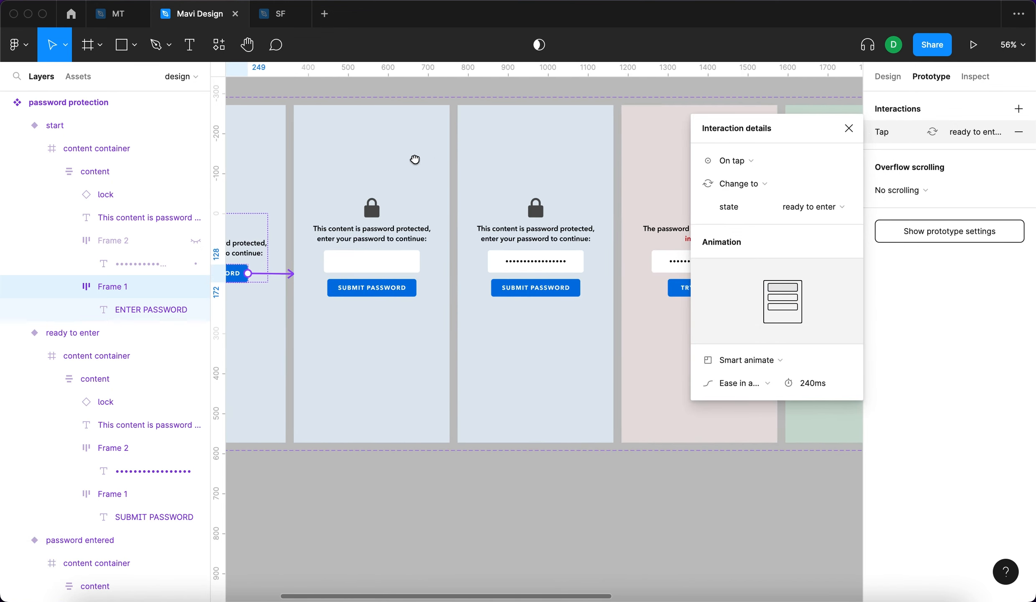
click(411, 267)
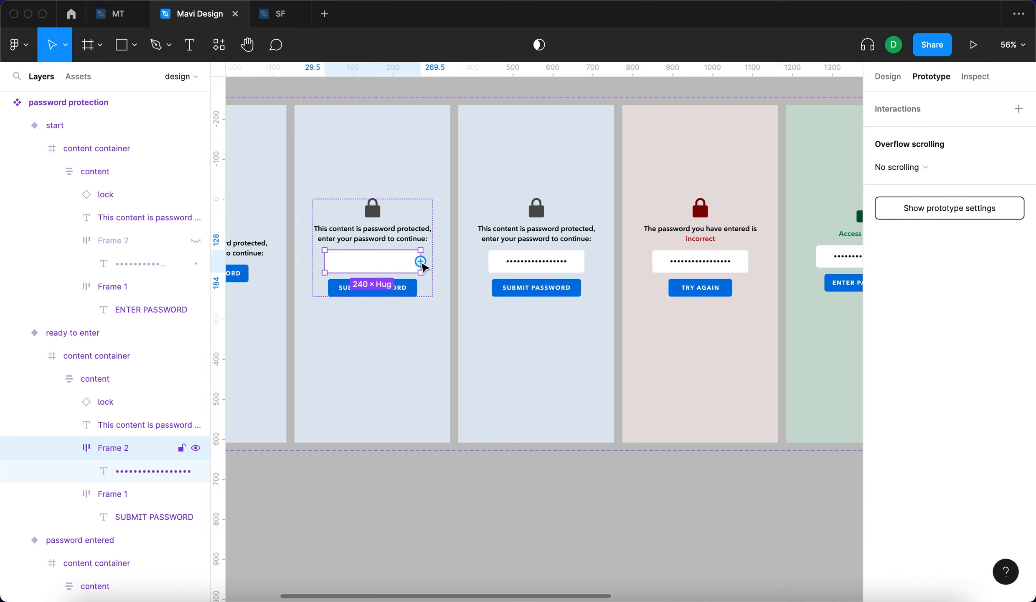
drag(427, 262, 463, 260)
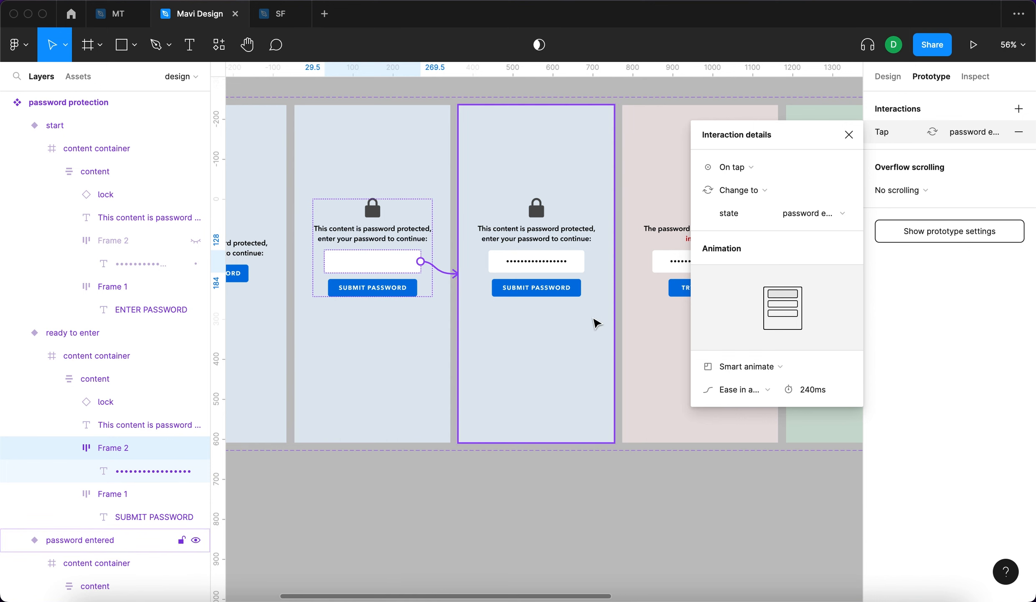
drag(604, 329, 384, 320)
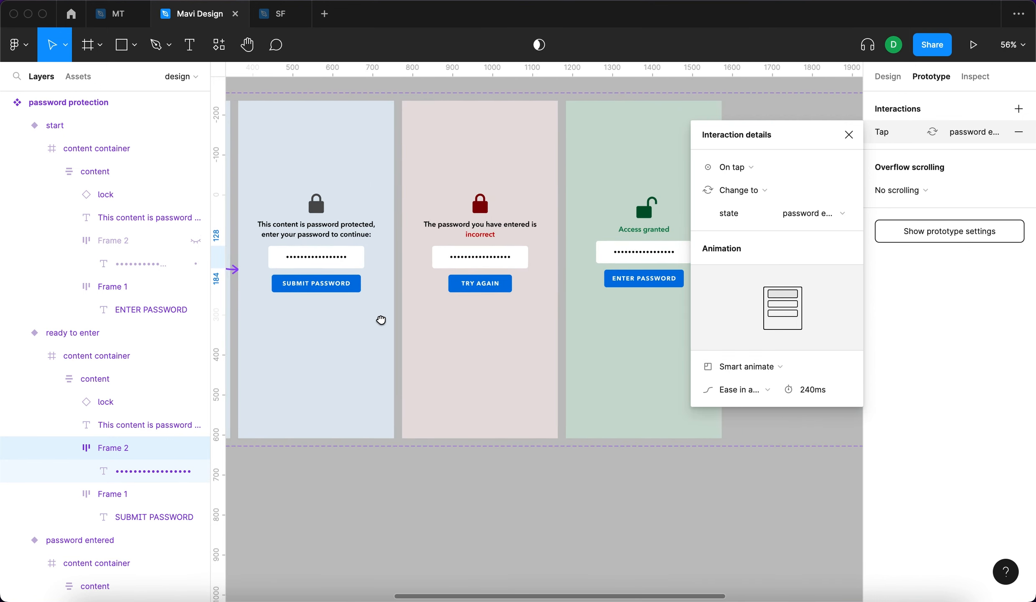
click(849, 134)
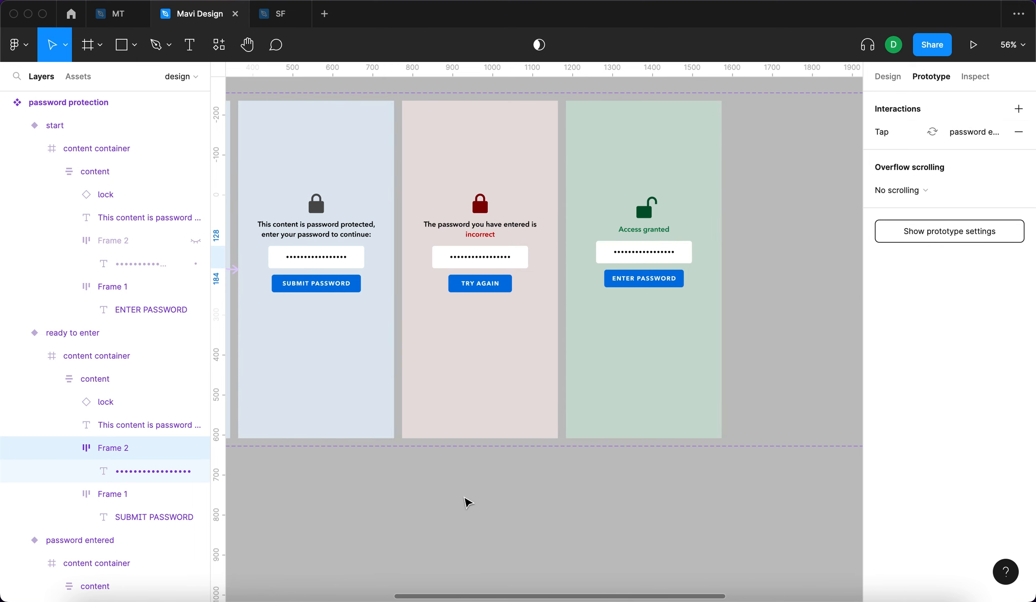
- Link the filled password field in the password entered variant to the wrong password state on tap
drag(466, 500, 523, 495)
click(406, 332)
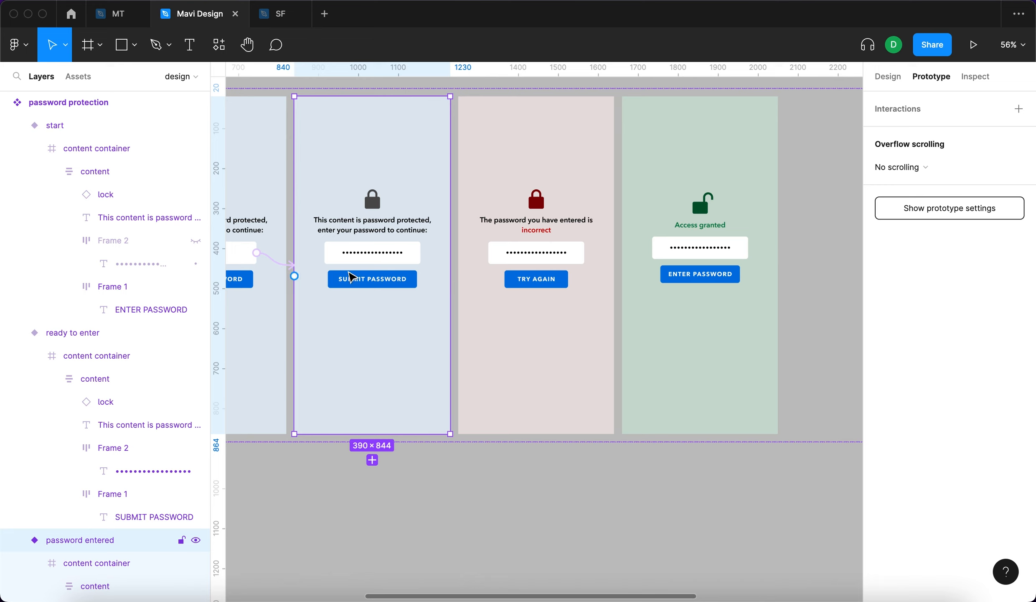
double_click(401, 261)
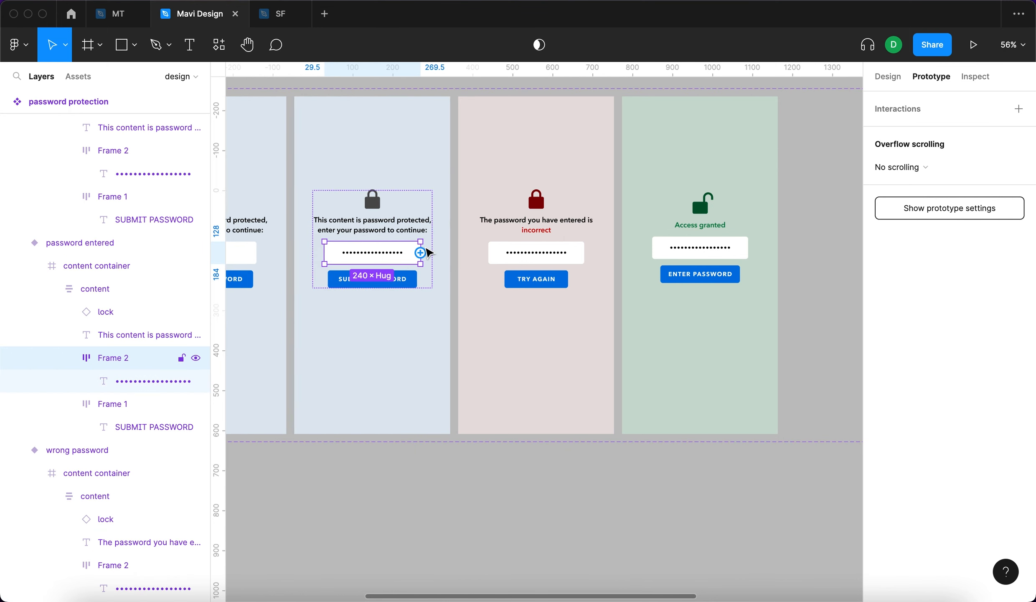
drag(421, 253, 464, 256)
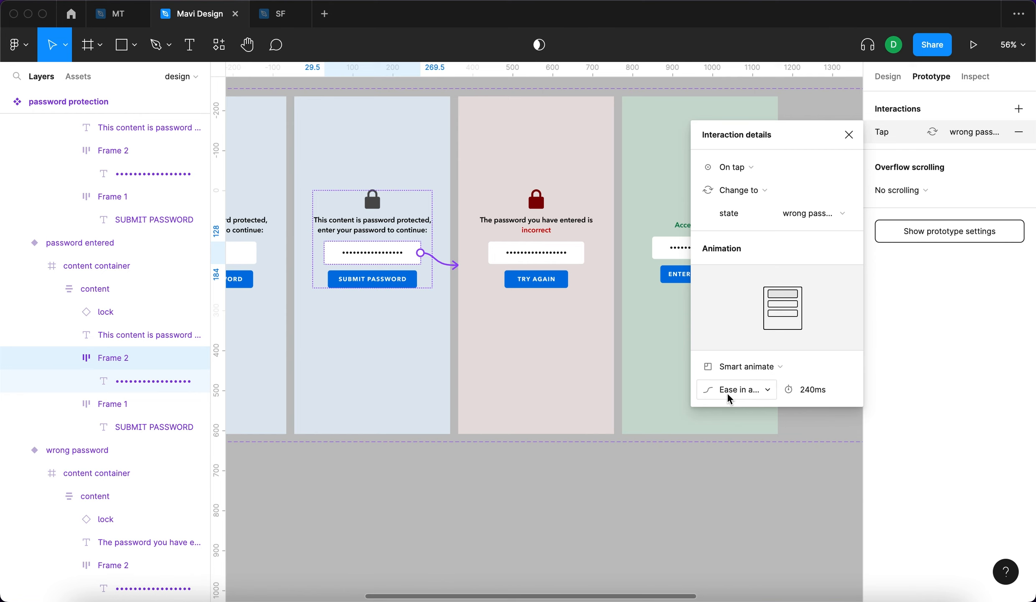
- Link the SUBMIT PASSWORD button in the password entered variant to the correct password state on tap
click(389, 278)
scroll(443, 319, right, 3)
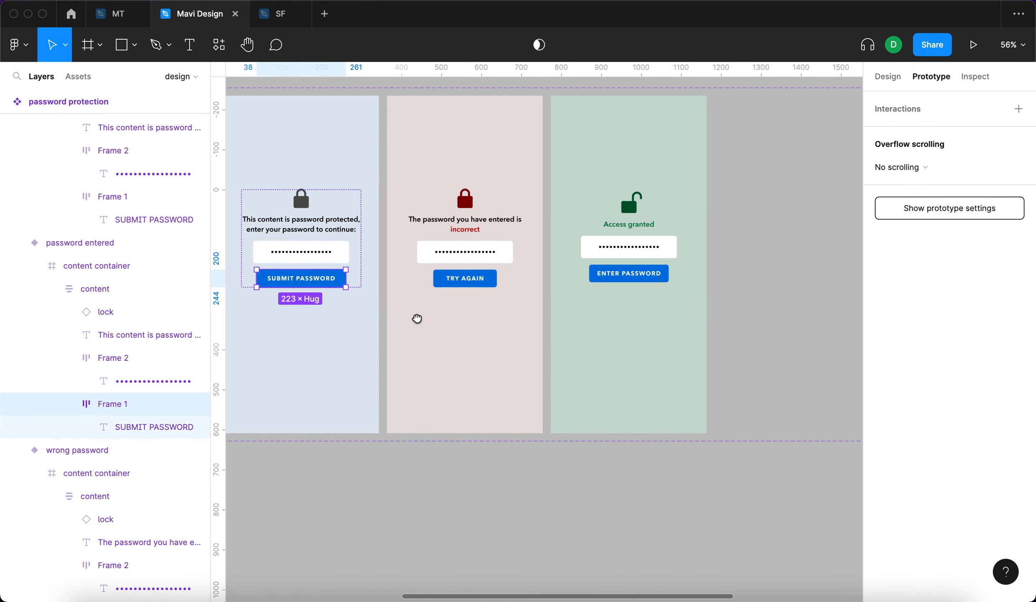
drag(349, 279, 401, 288)
drag(545, 326, 562, 313)
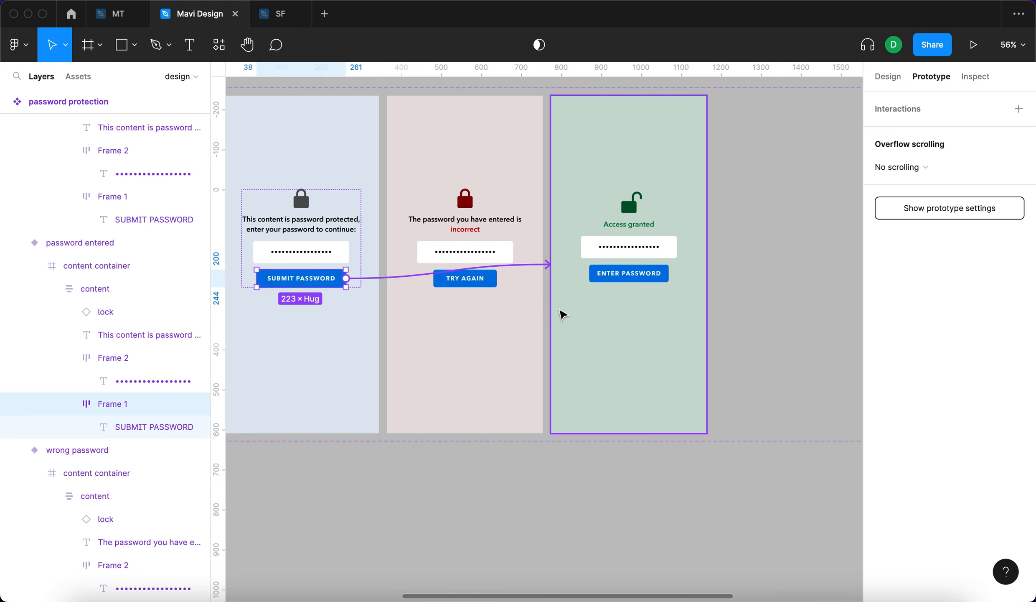
drag(562, 313, 564, 314)
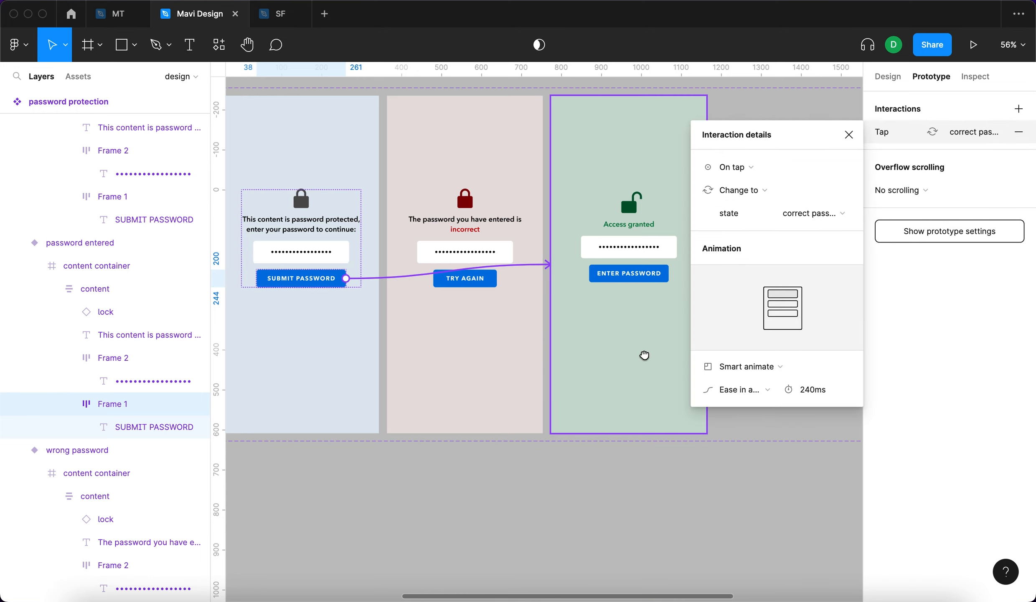
drag(644, 355, 549, 358)
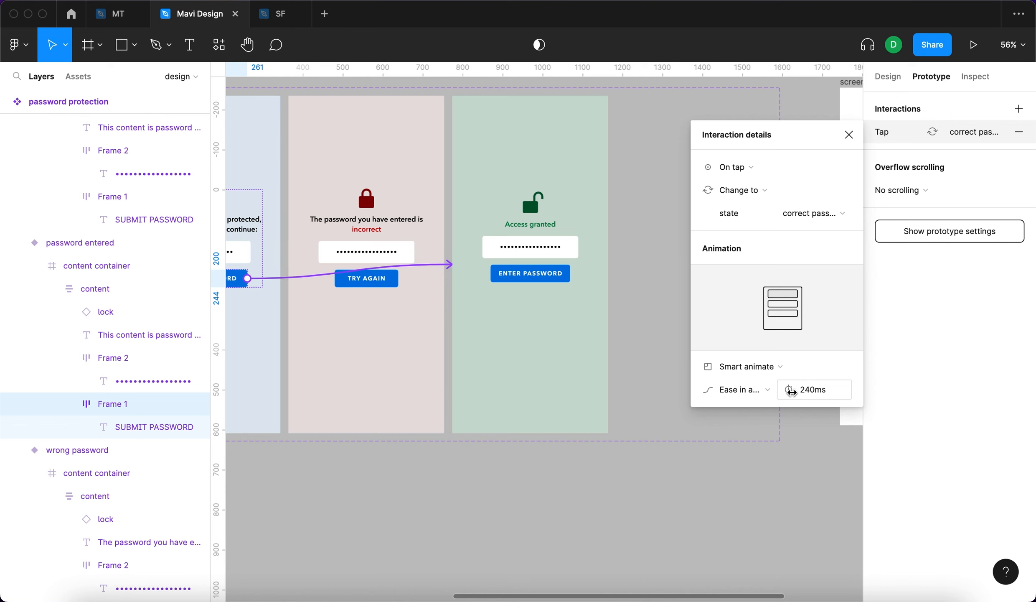
click(849, 135)
scroll(581, 162, left, 2)
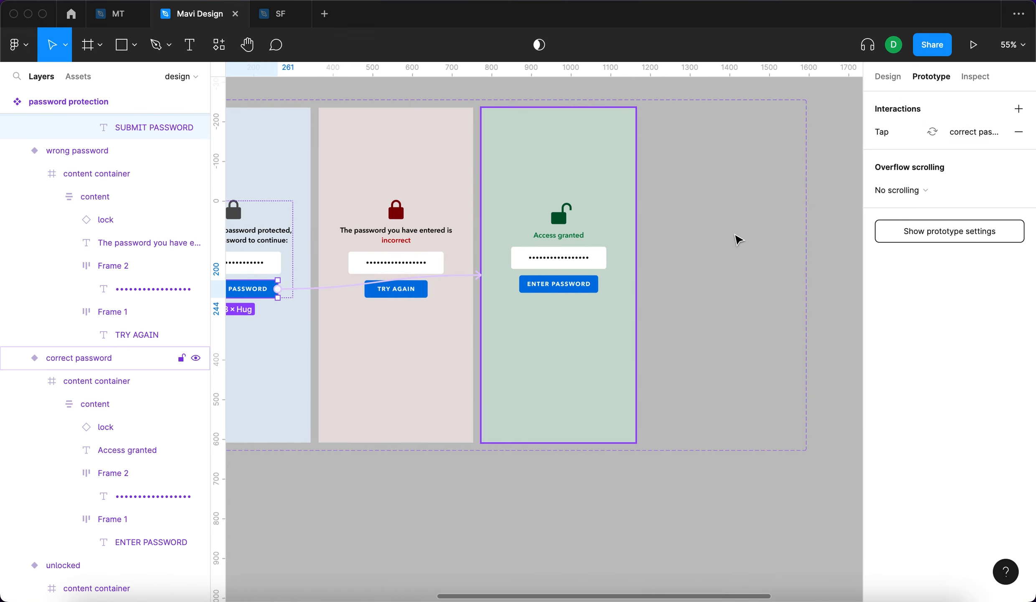
- Link the correct password variant to the unlocked variant
click(622, 142)
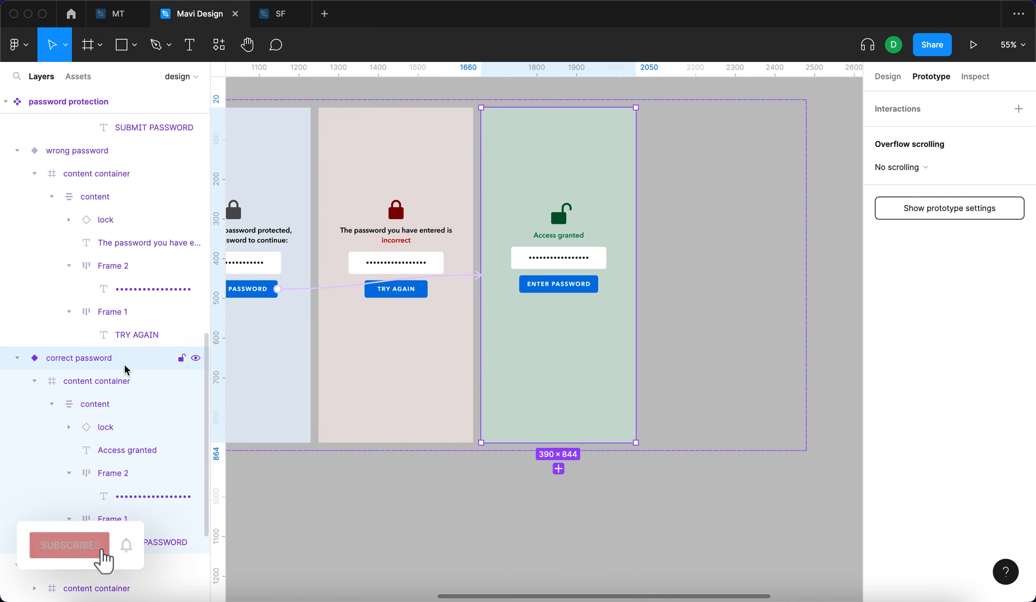
drag(636, 275, 669, 135)
scroll(601, 178, right, 5)
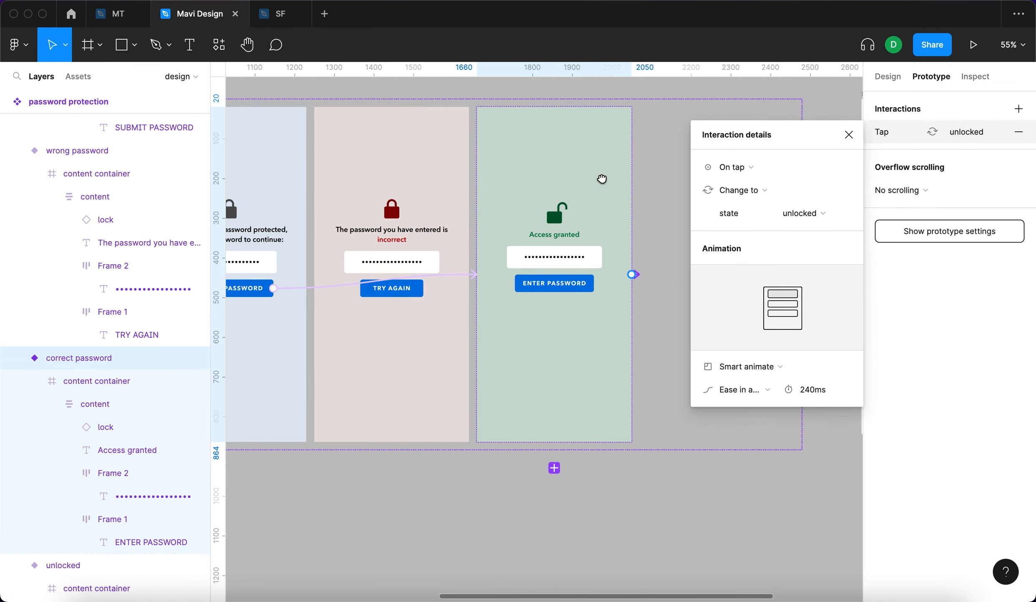
- Set the correct password variant's interaction to trigger after a delay of 2000 ms
click(740, 167)
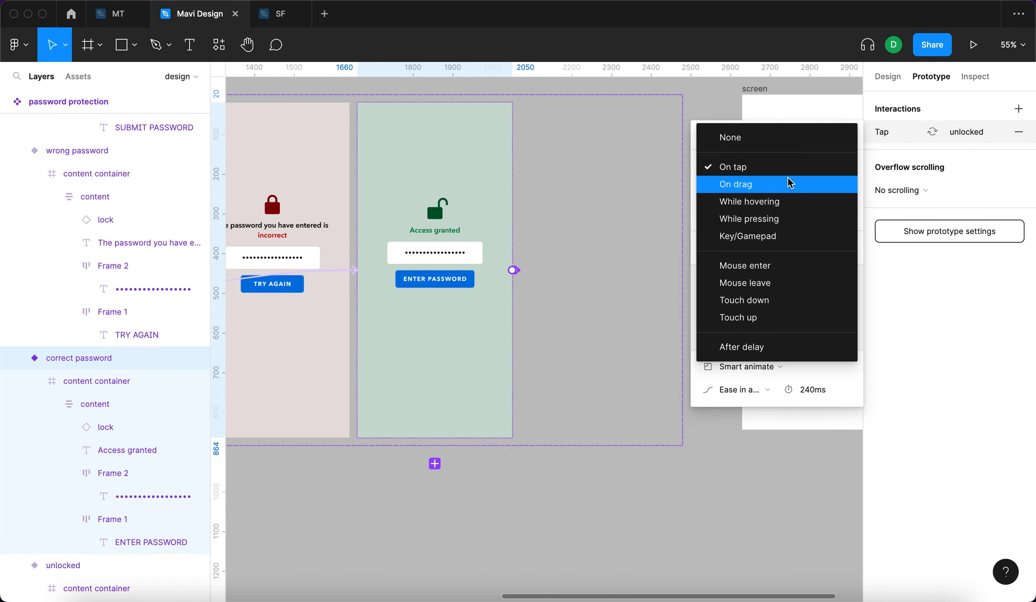
click(789, 347)
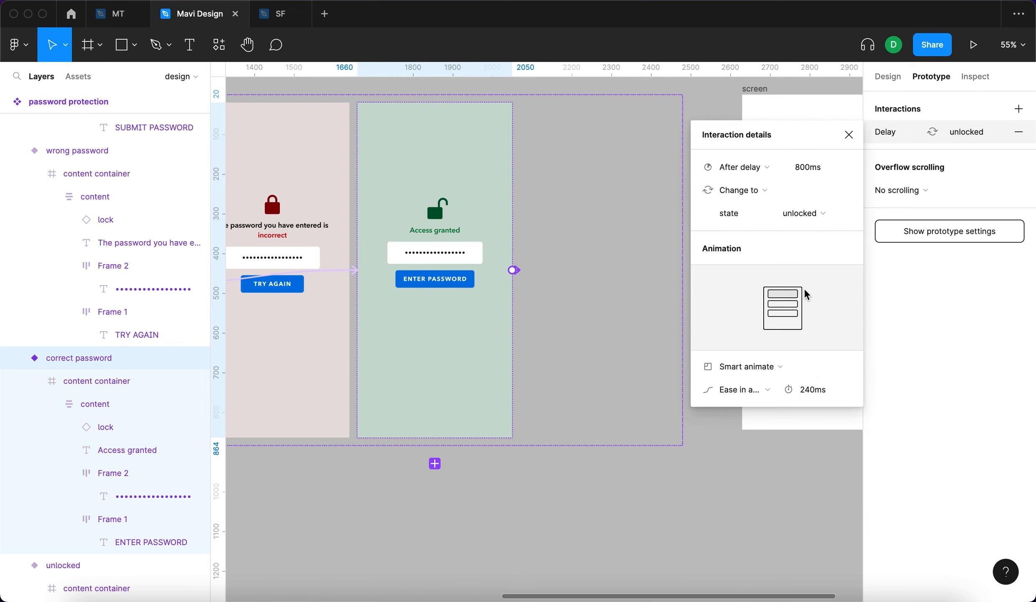
click(829, 173)
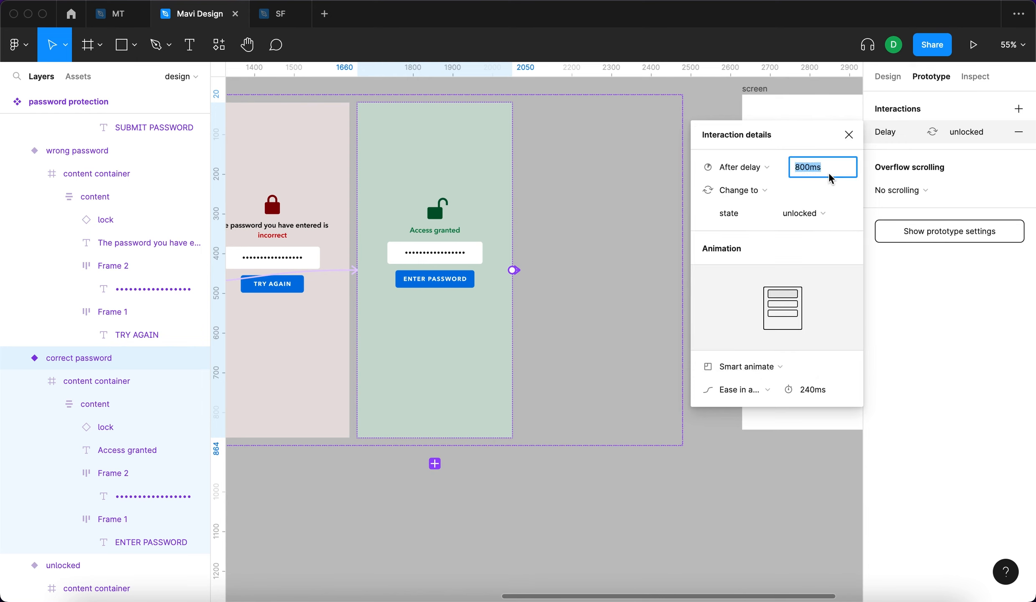
text(2000)
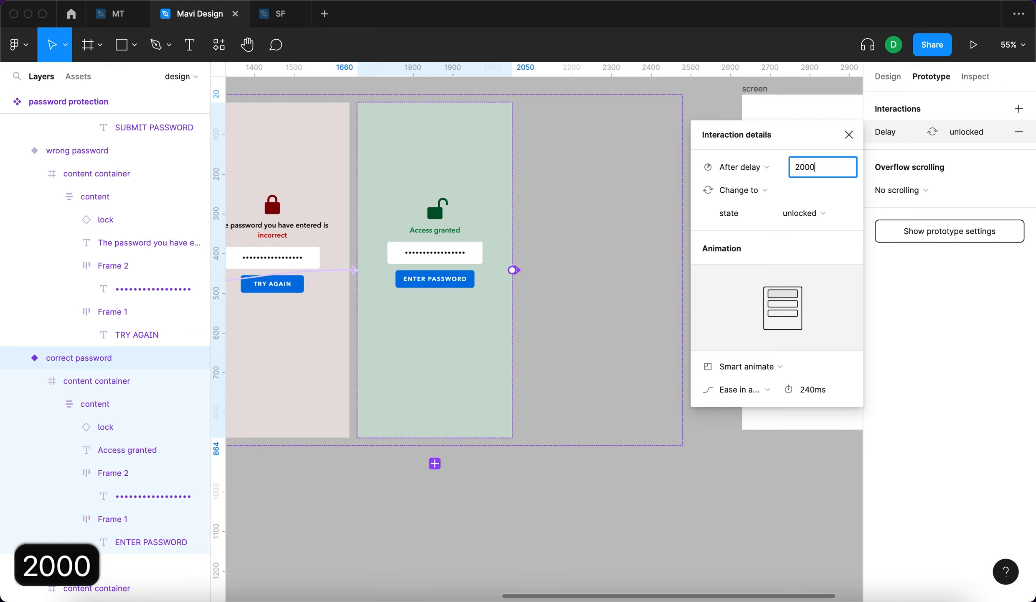
key(Return)
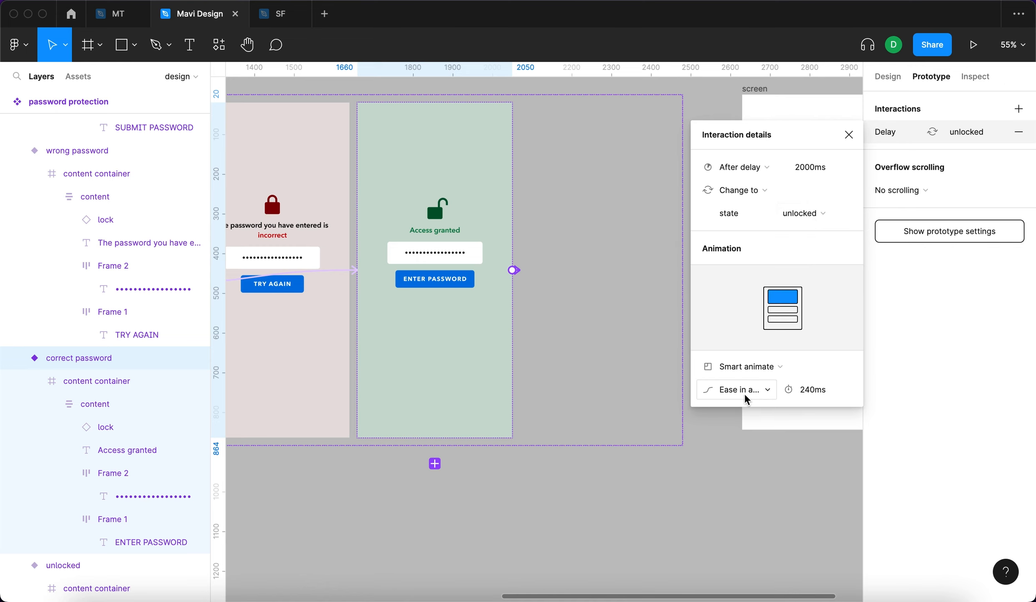
click(850, 135)
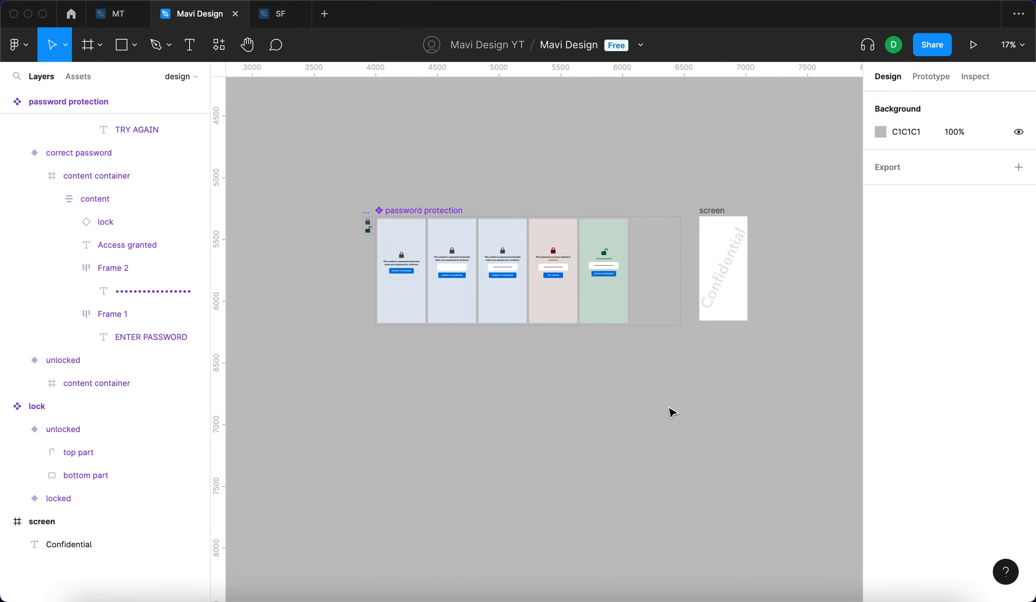
- Link the TRY AGAIN button in the wrong password variant back to the start state on tap
scroll(550, 277, up, 10)
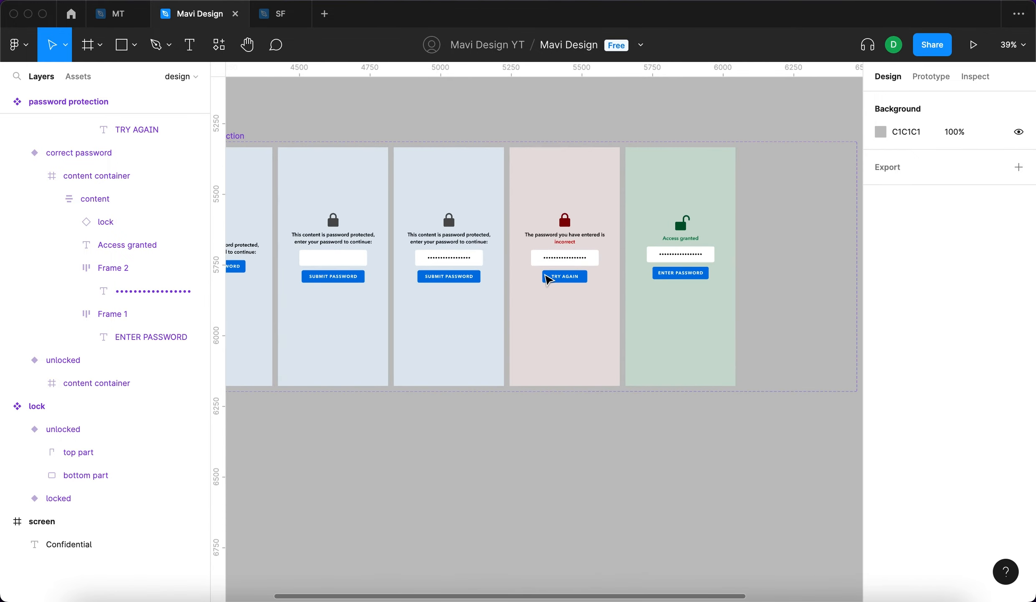
click(553, 284)
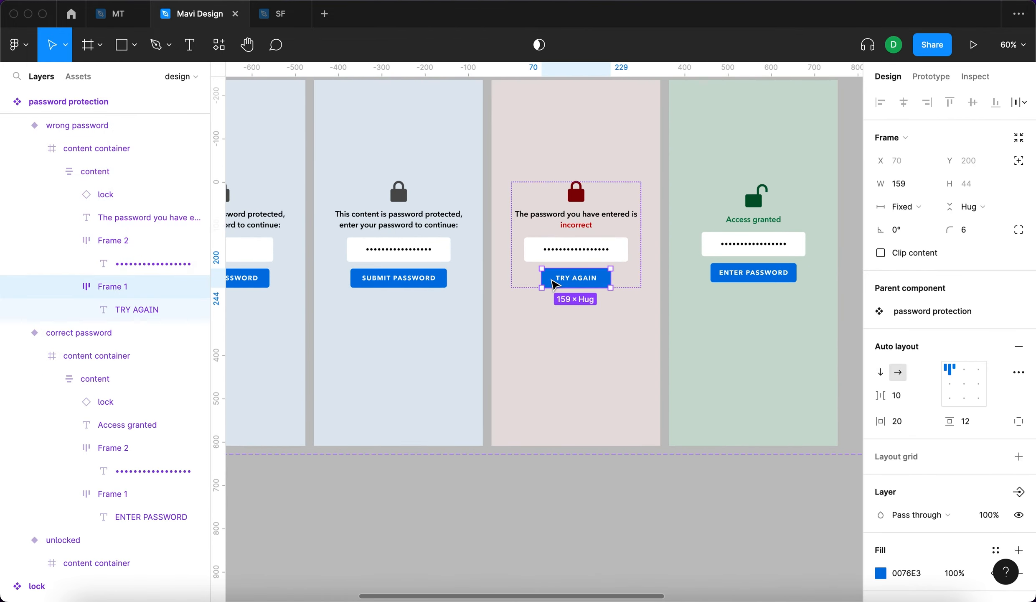
scroll(504, 264, down, 5)
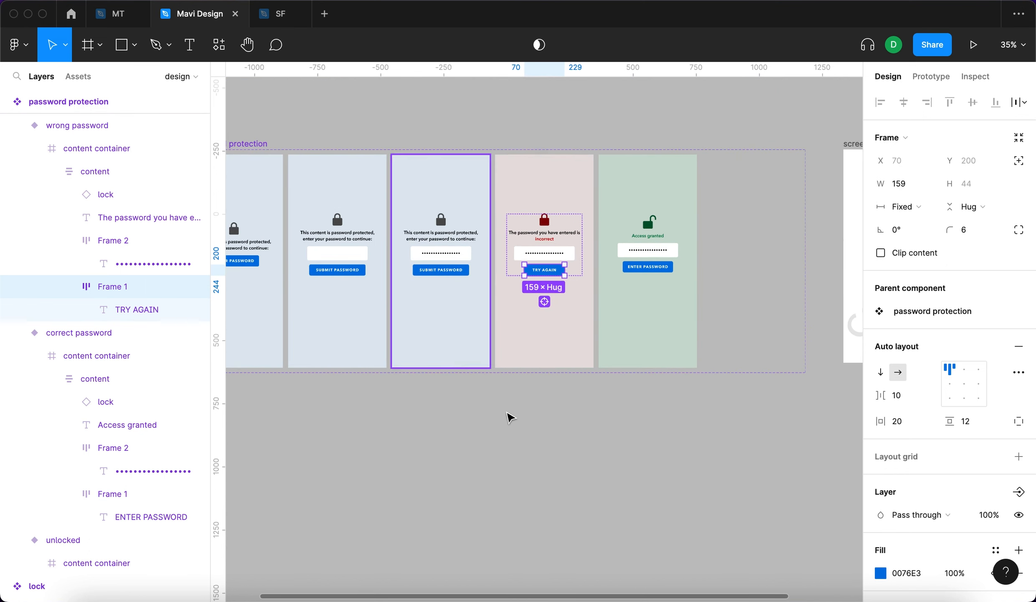
click(920, 79)
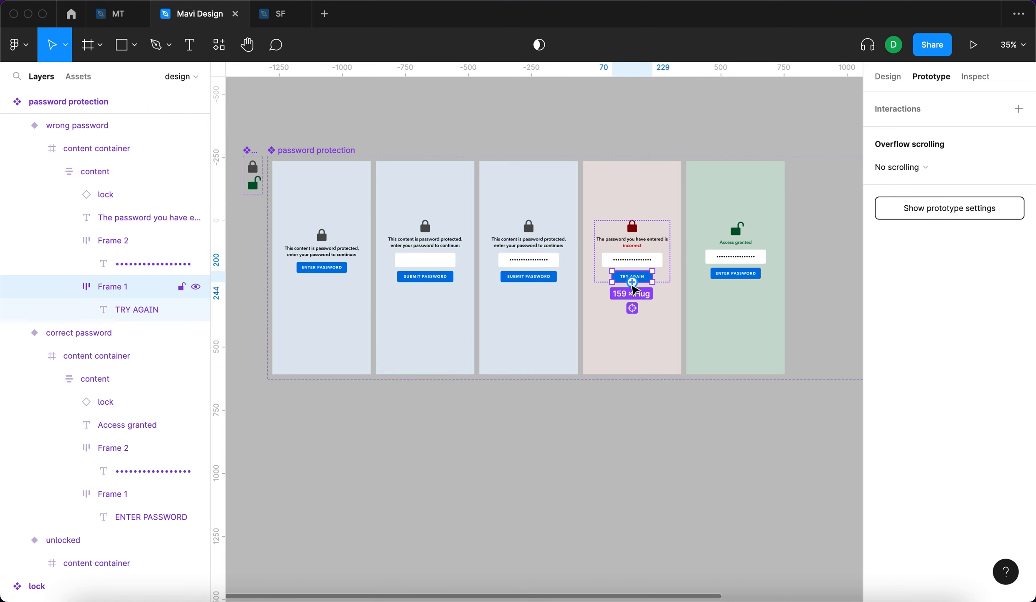
drag(632, 282, 355, 318)
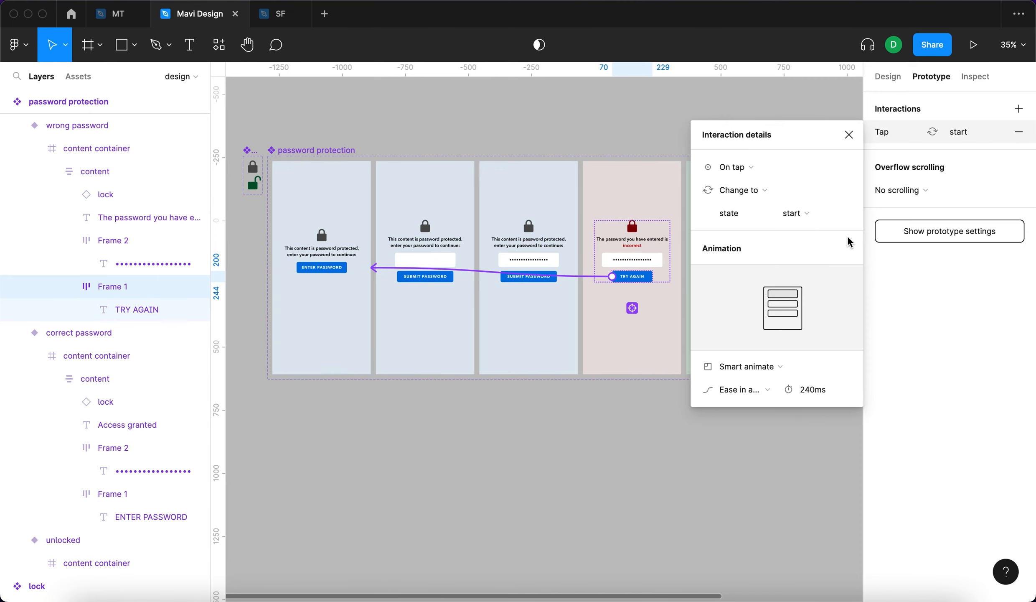
click(749, 109)
drag(748, 130, 384, 134)
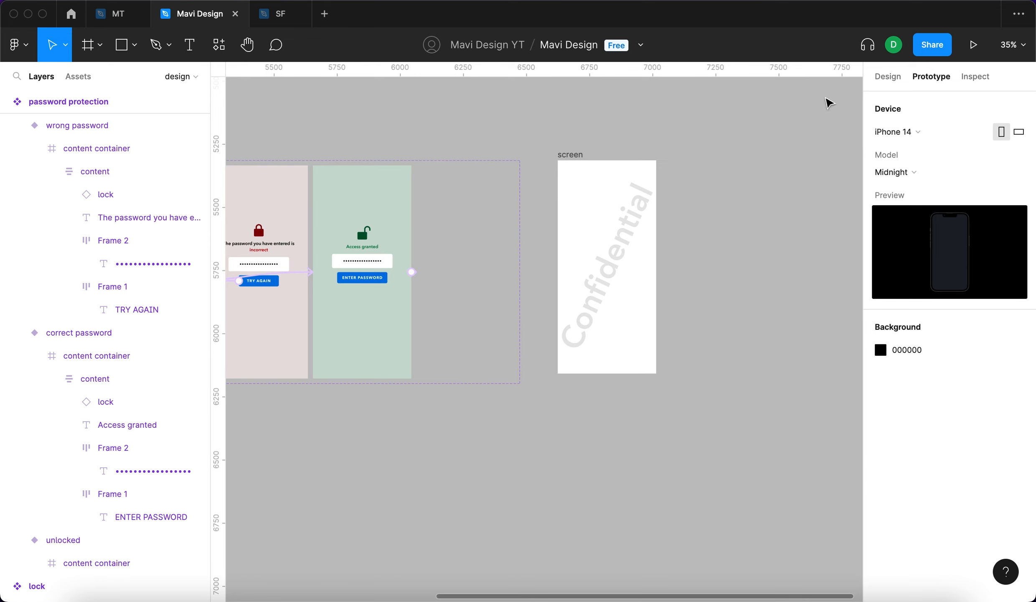
- Duplicate the screen frame beside the original and delete the Confidential text from one of the two frames
click(898, 78)
drag(565, 160, 706, 154)
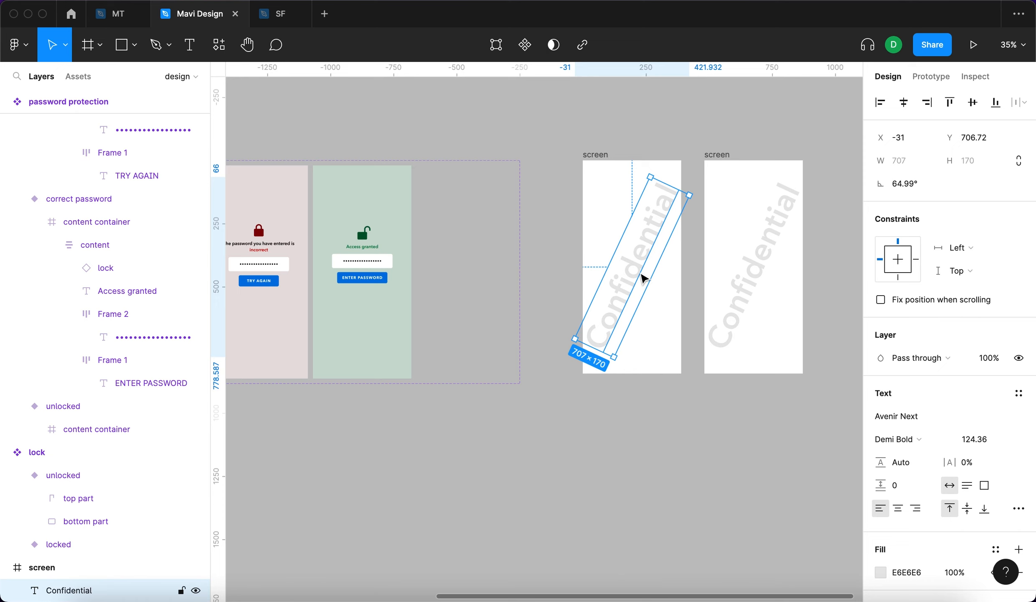
key(BackSpace)
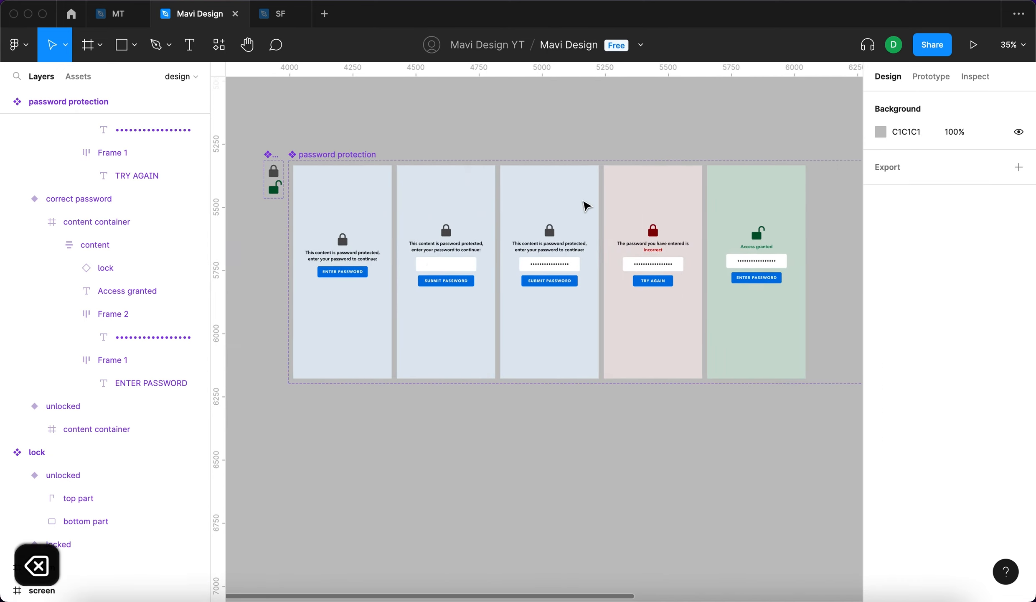
- Place a copy of the password entered variant's SUBMIT PASSWORD button in the blank screen frame
scroll(586, 204, right, 10)
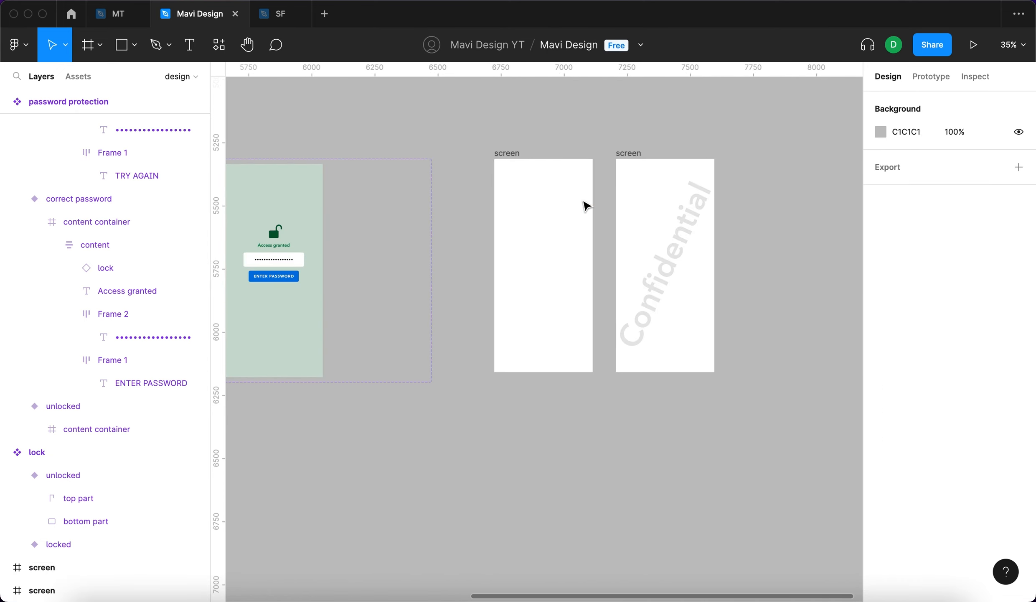
scroll(613, 279, up, 4)
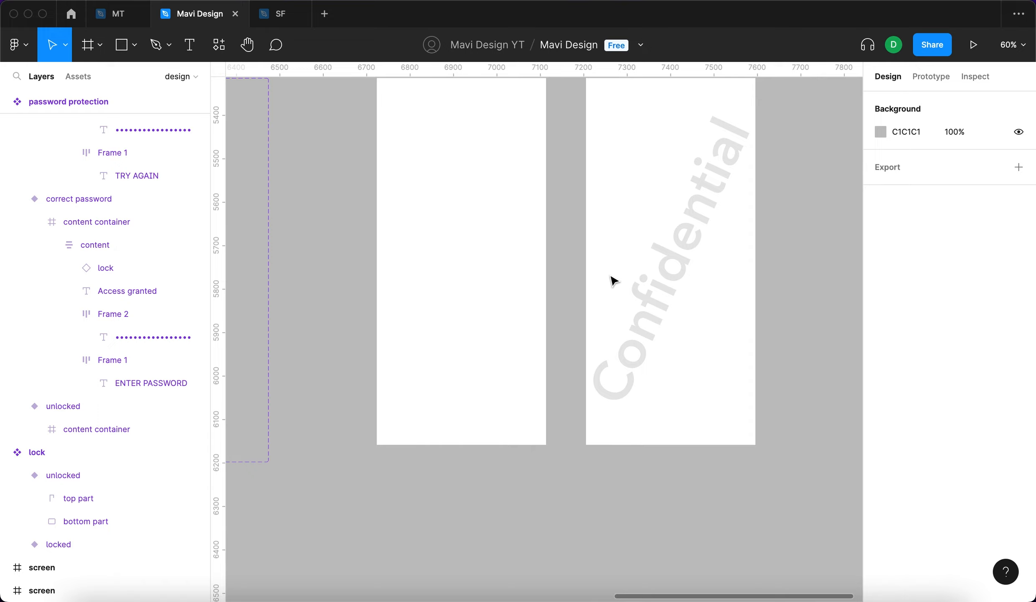
scroll(614, 280, down, 5)
scroll(613, 280, left, 5)
scroll(326, 317, up, 5)
double_click(369, 284)
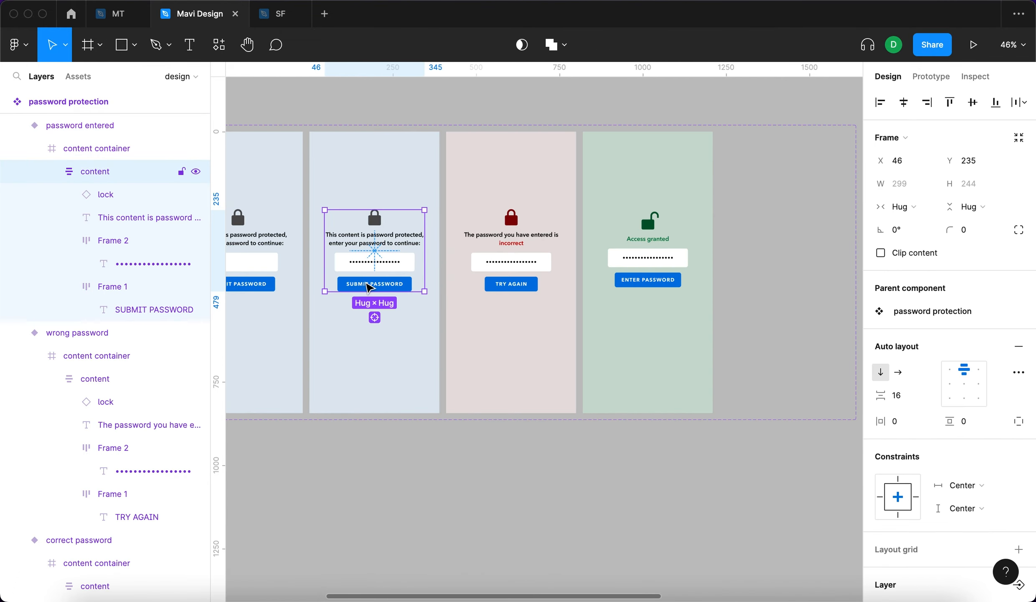
scroll(369, 285, down, 4)
click(370, 286)
scroll(360, 283, up, 5)
click(361, 288)
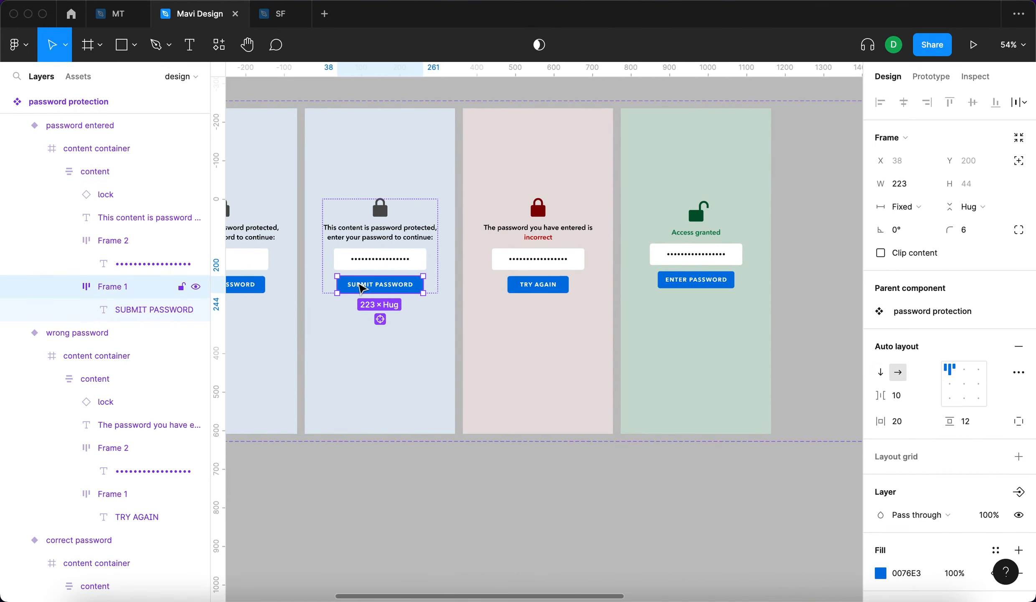
scroll(362, 287, down, 5)
drag(366, 284, 633, 282)
scroll(633, 282, up, 5)
- Change the copied button's label to GO TO SECRETS and centre the button horizontally and vertically in its frame
double_click(635, 278)
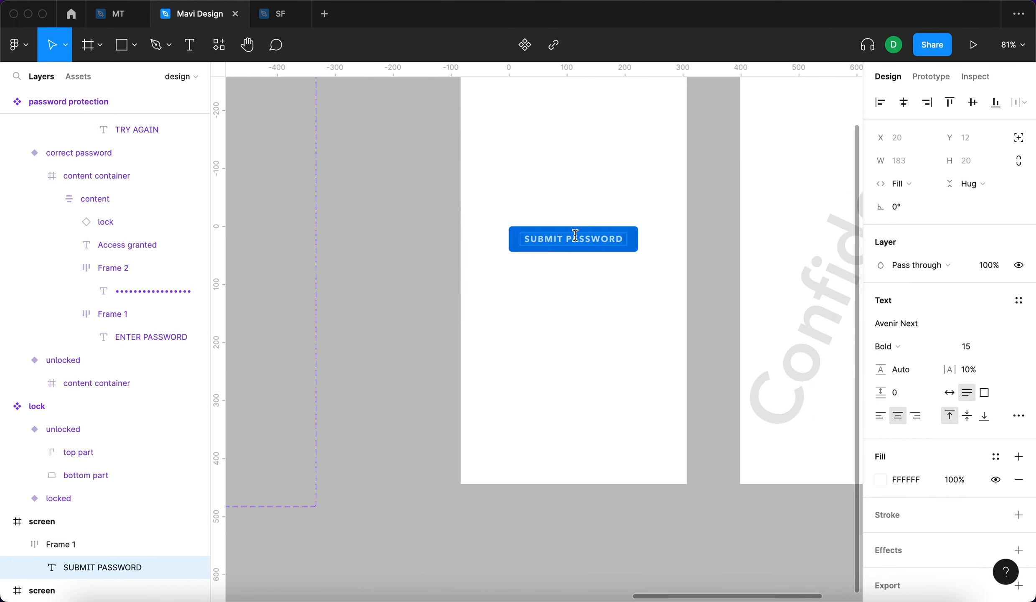
text(go to secrets)
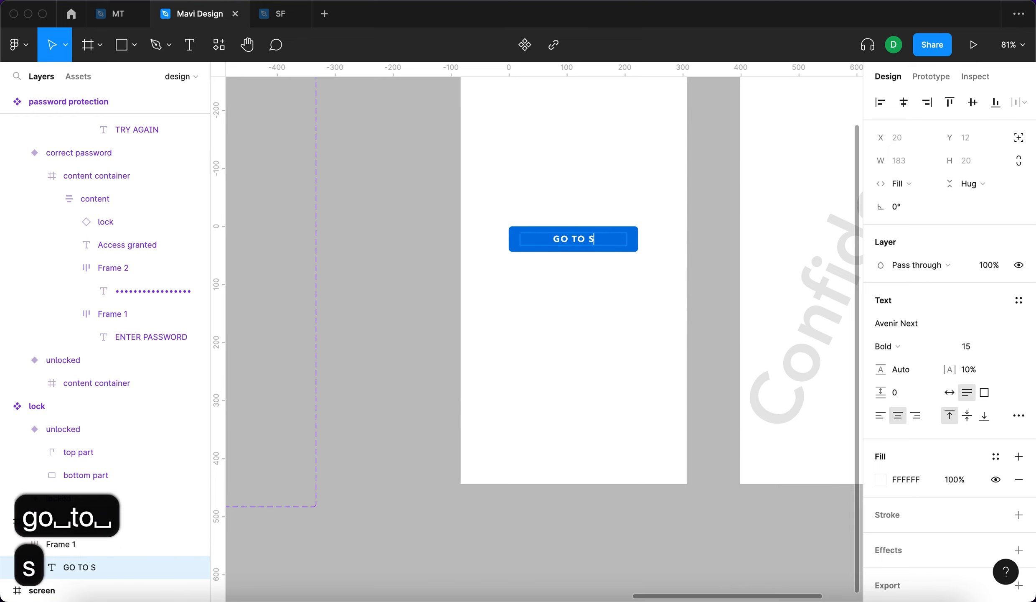
key(Escape)
scroll(576, 352, up, 2)
key(alt+h)
key(alt+v)
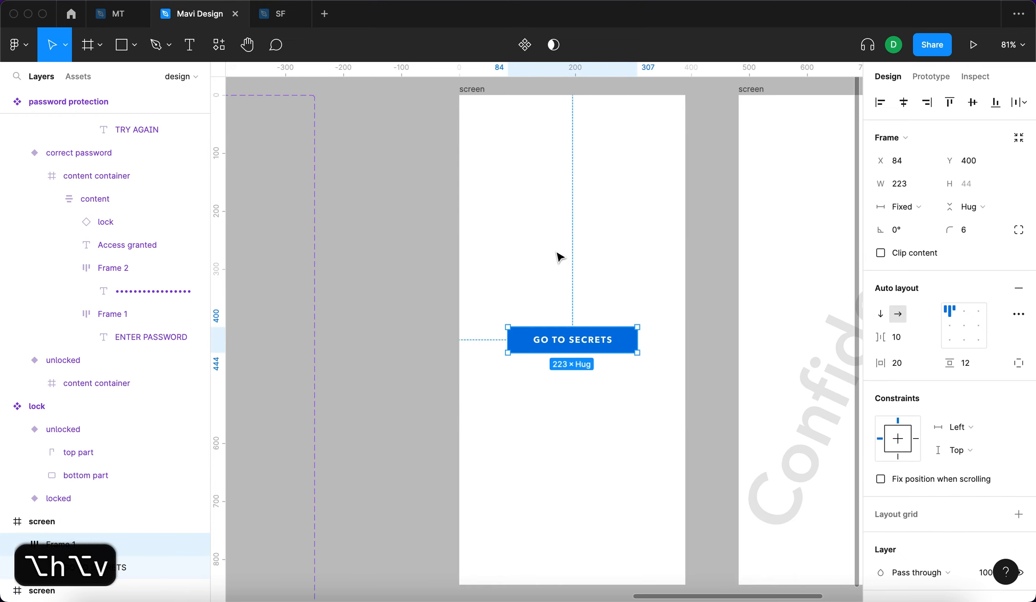
- Rename the frame containing the button "screen 1" and the frame with the Confidential text "secrets"
click(557, 254)
scroll(557, 254, down, 3)
scroll(559, 253, right, 2)
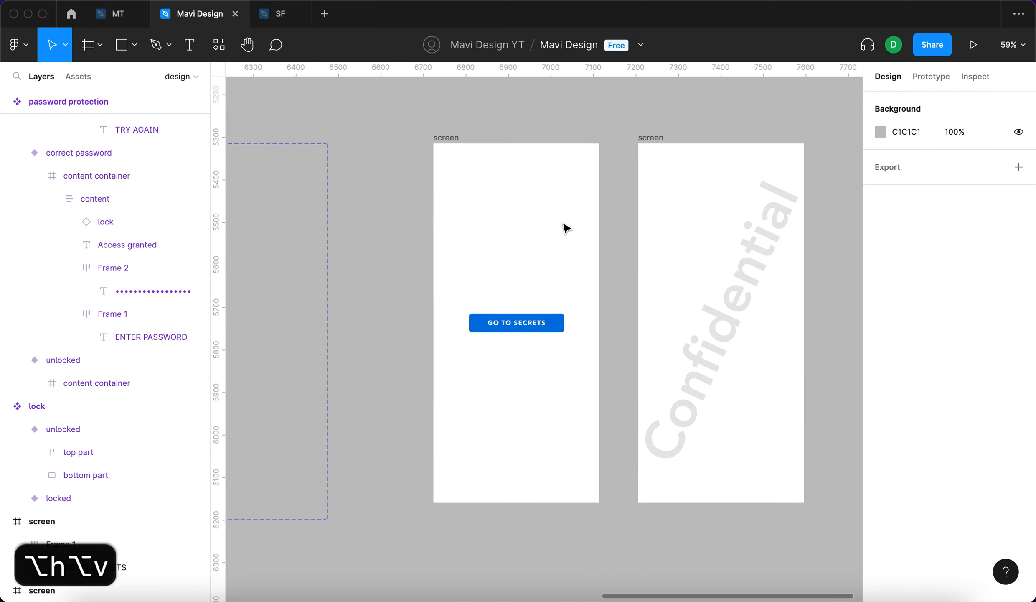
click(457, 138)
double_click(456, 138)
text(1)
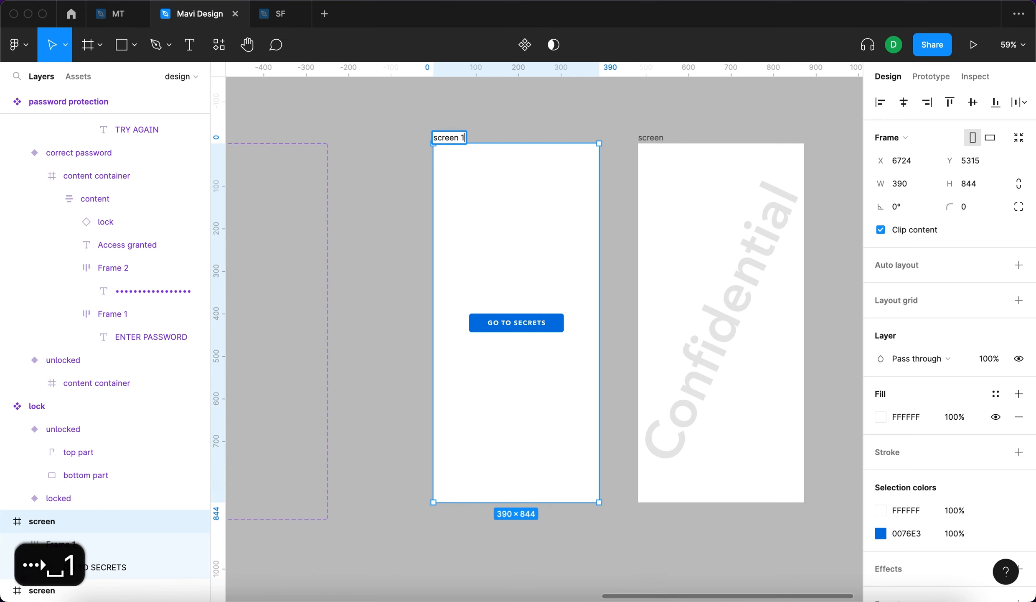
key(Return)
double_click(656, 135)
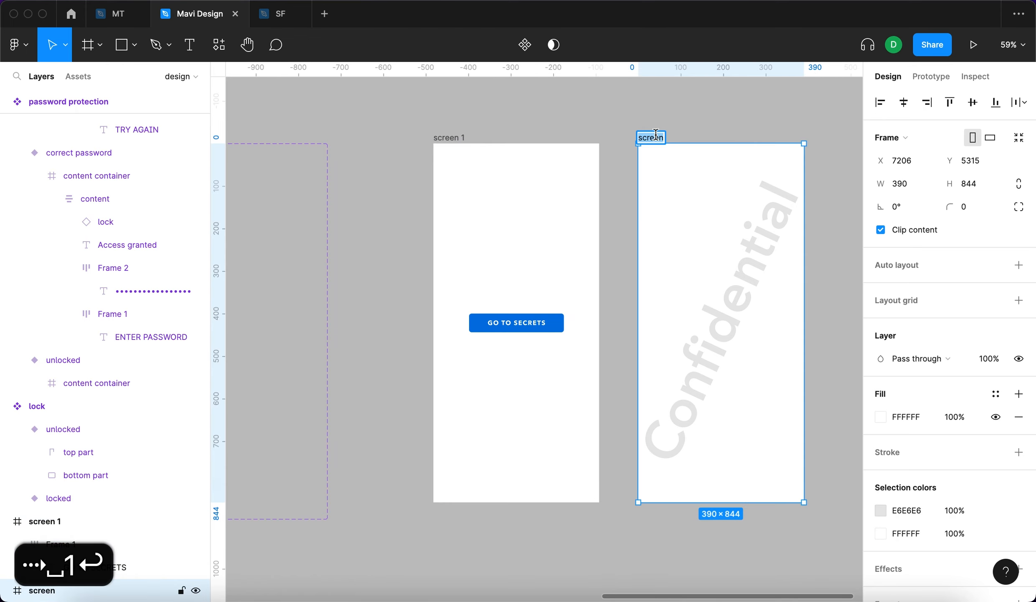
text(secrets)
key(Return)
click(612, 113)
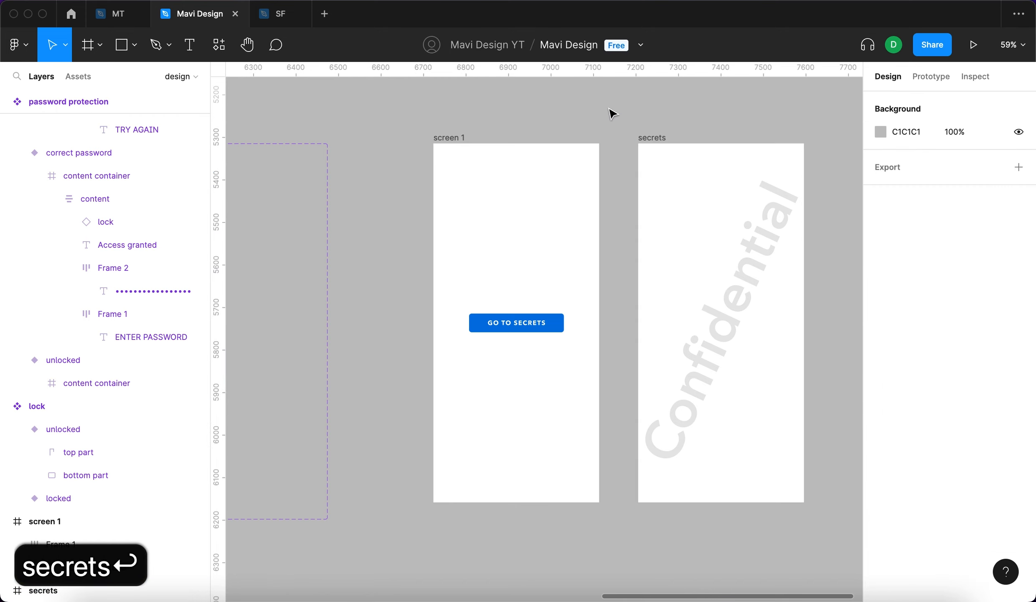
- Link the GO TO SECRETS button to the secrets frame on tap and change the transition's animation type
scroll(612, 112, down, 5)
click(931, 77)
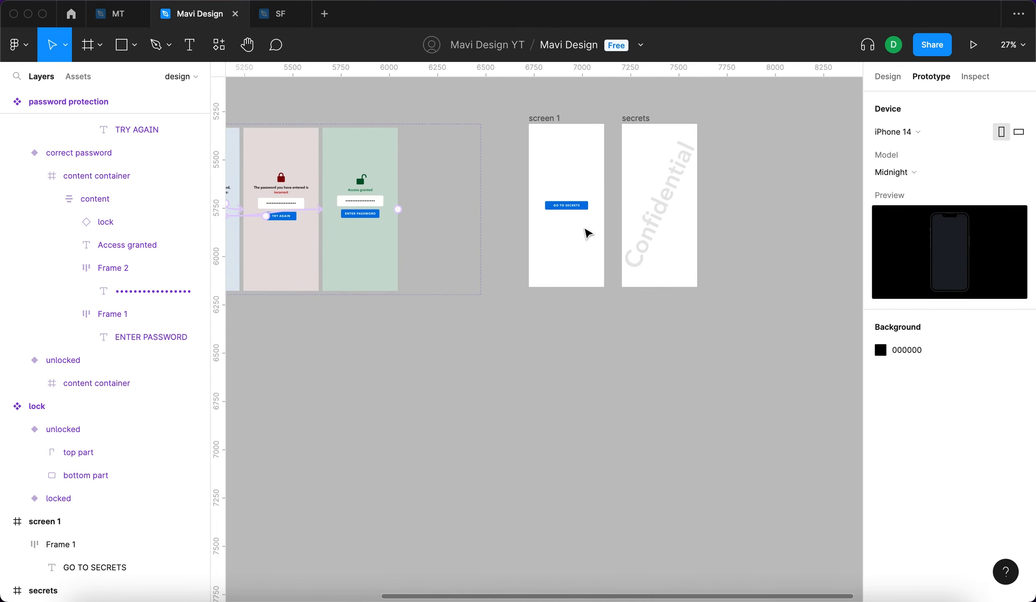
click(573, 208)
scroll(603, 196, up, 3)
drag(574, 216, 667, 238)
scroll(599, 281, right, 3)
scroll(598, 281, down, 1)
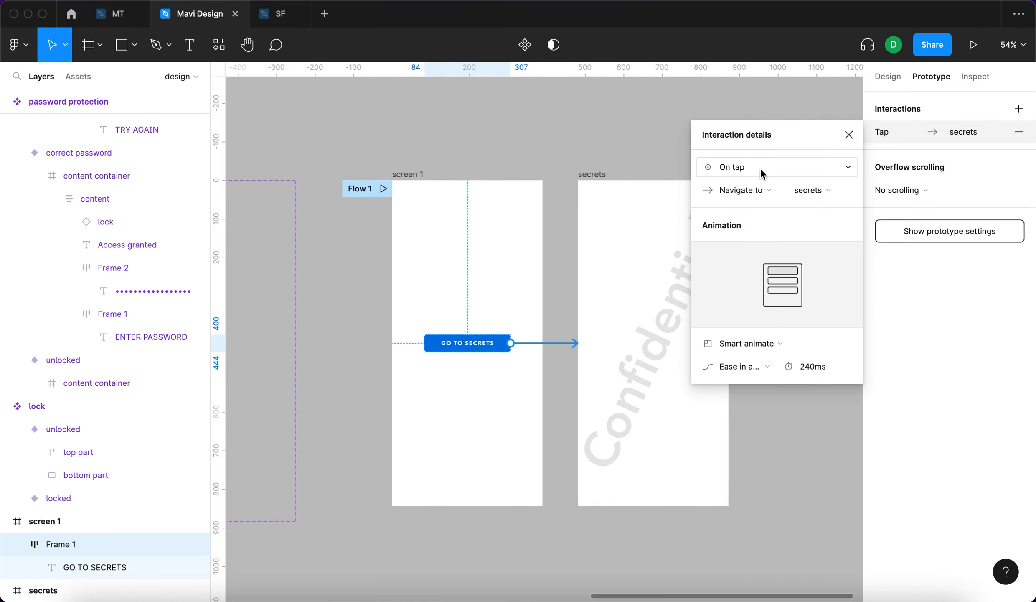
scroll(597, 251, right, 3)
scroll(598, 250, down, 1)
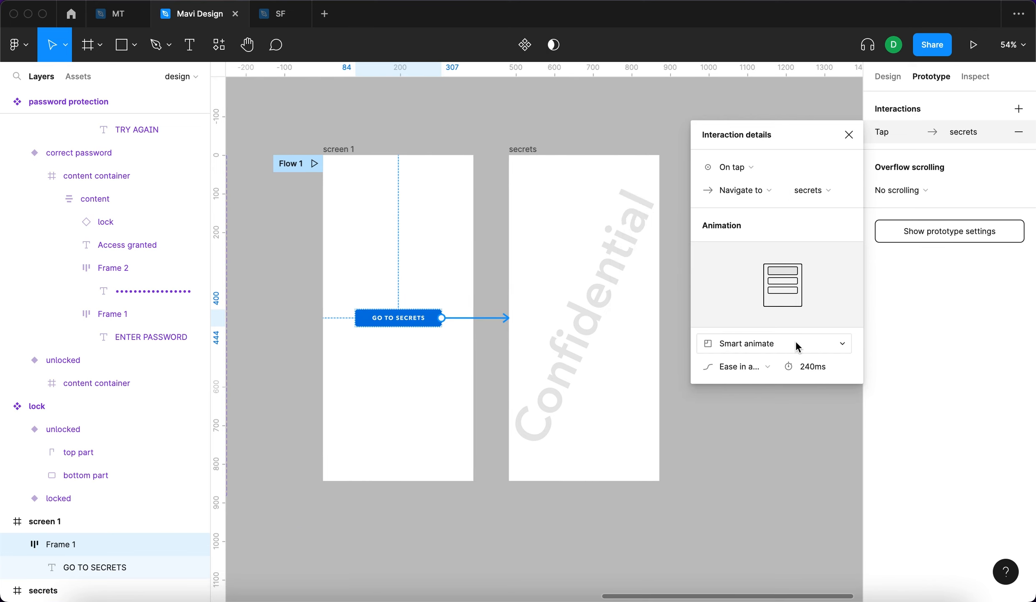
click(752, 343)
click(731, 303)
click(845, 135)
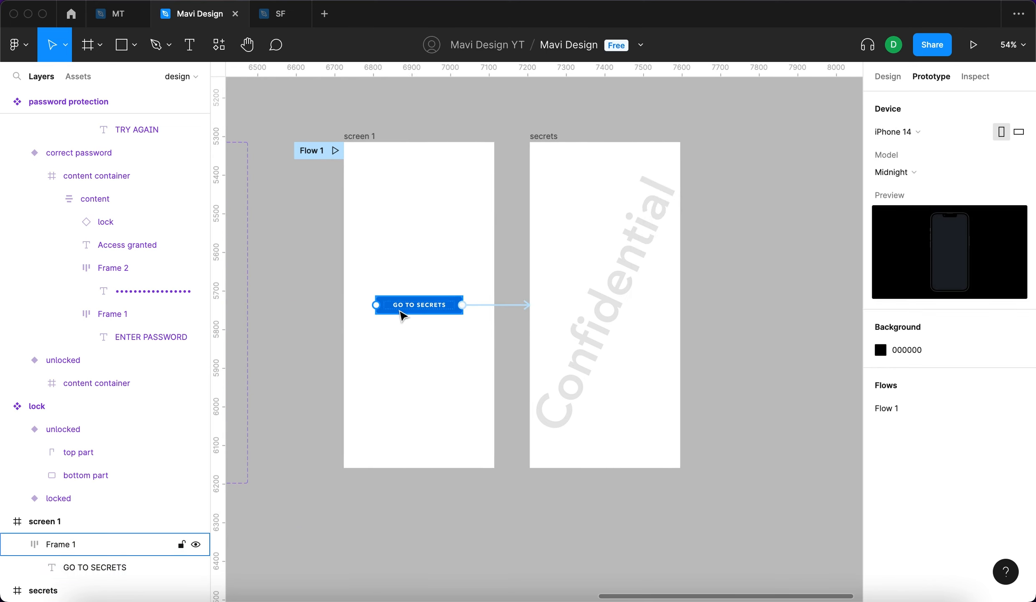
- Copy the GO TO SECRETS button to the lower part of the secrets frame and relabel the copy GO BACK
click(400, 310)
drag(397, 310, 606, 443)
scroll(607, 442, up, 3)
double_click(607, 444)
key(super+a)
text(go back)
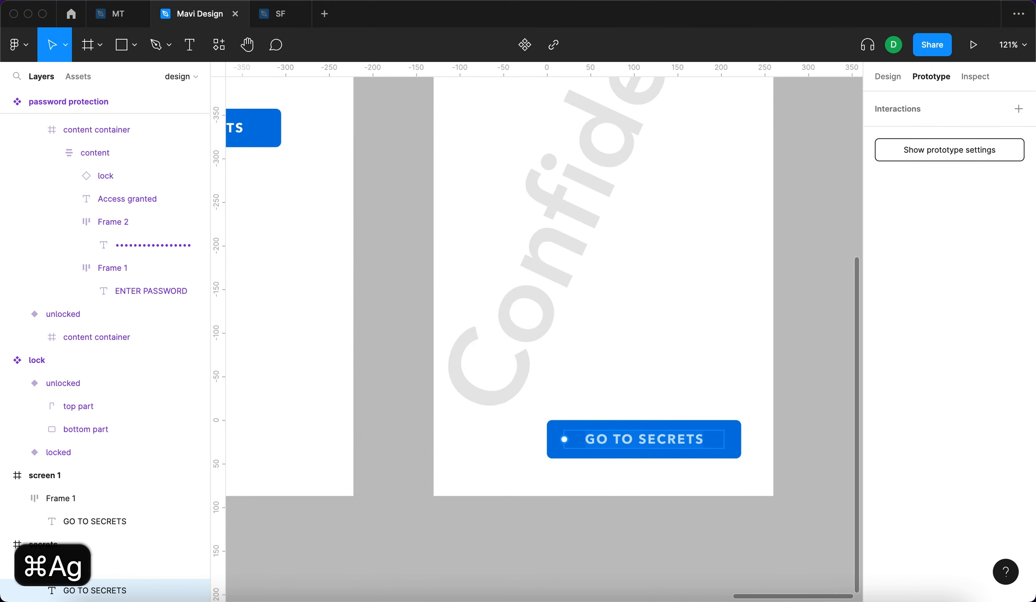
- Narrow the GO BACK button to a width of 142, centre it horizontally and align it to the secrets frame's bottom edge
drag(547, 434, 616, 433)
scroll(616, 434, down, 3)
drag(632, 504, 563, 229)
scroll(585, 377, up, 3)
key(alt+h)
key(alt+s)
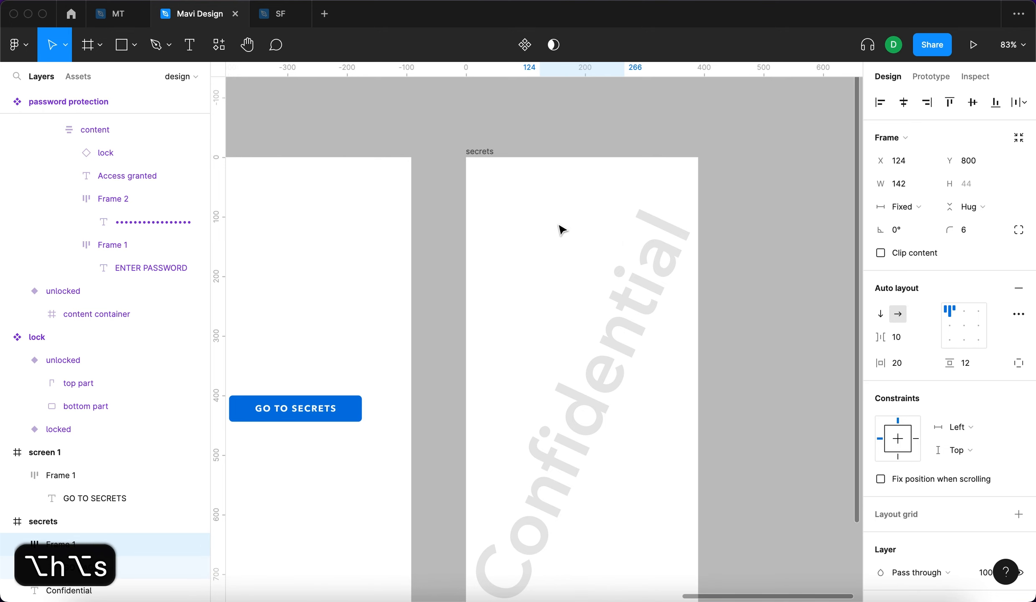
- Raise the GO BACK button within the secrets frame to Y 740
scroll(777, 352, down, 5)
key(shift+Up)
key(shift+Up)
key(shift+Up)
key(shift+Up)
key(shift+Up)
key(shift+Up)
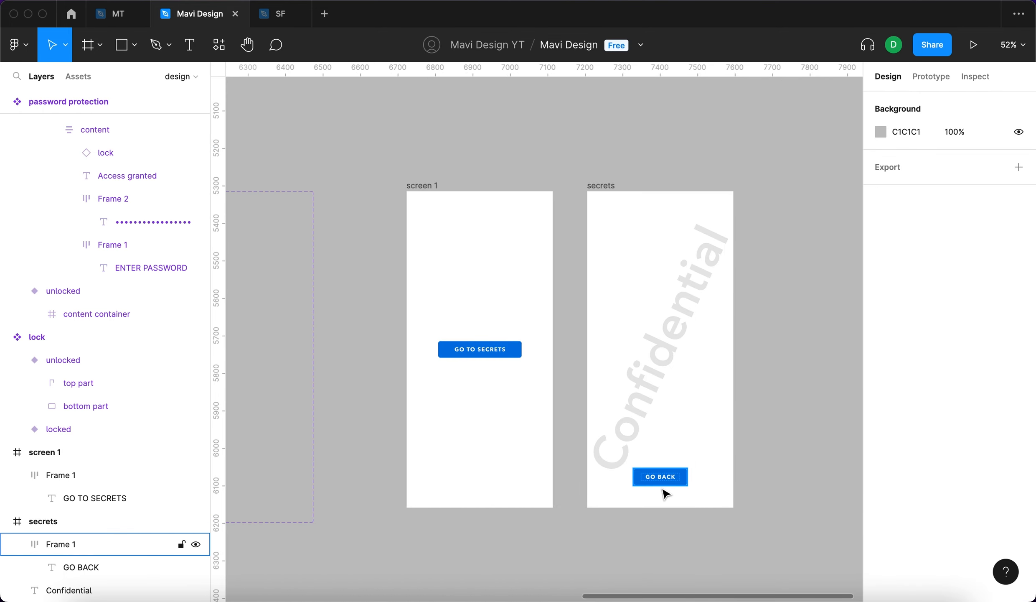
click(664, 481)
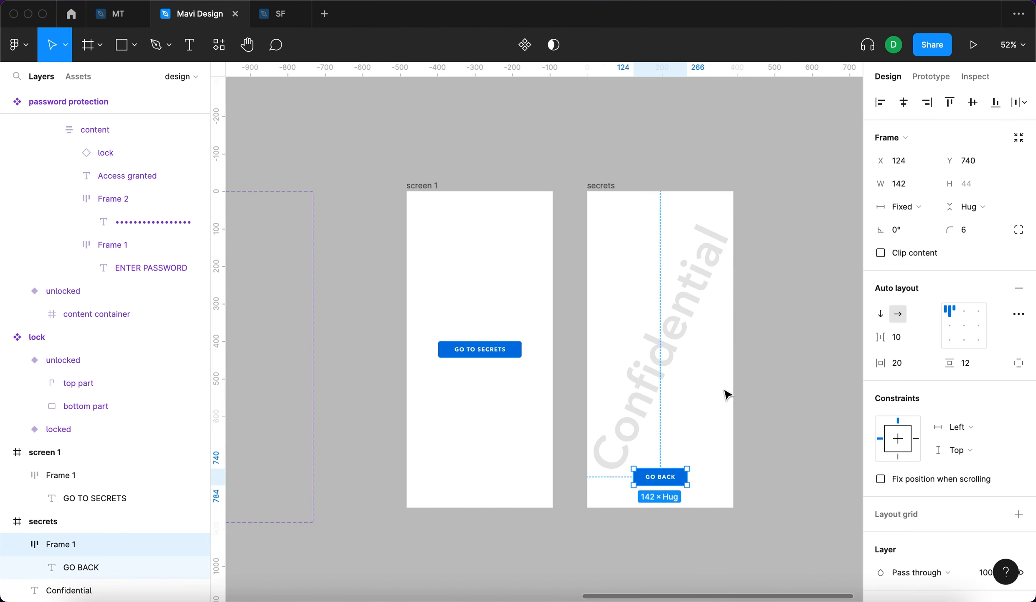
- Link the GO BACK button in the secrets frame to the screen 1 frame
key(shift+e)
drag(738, 350, 479, 493)
drag(525, 370, 525, 370)
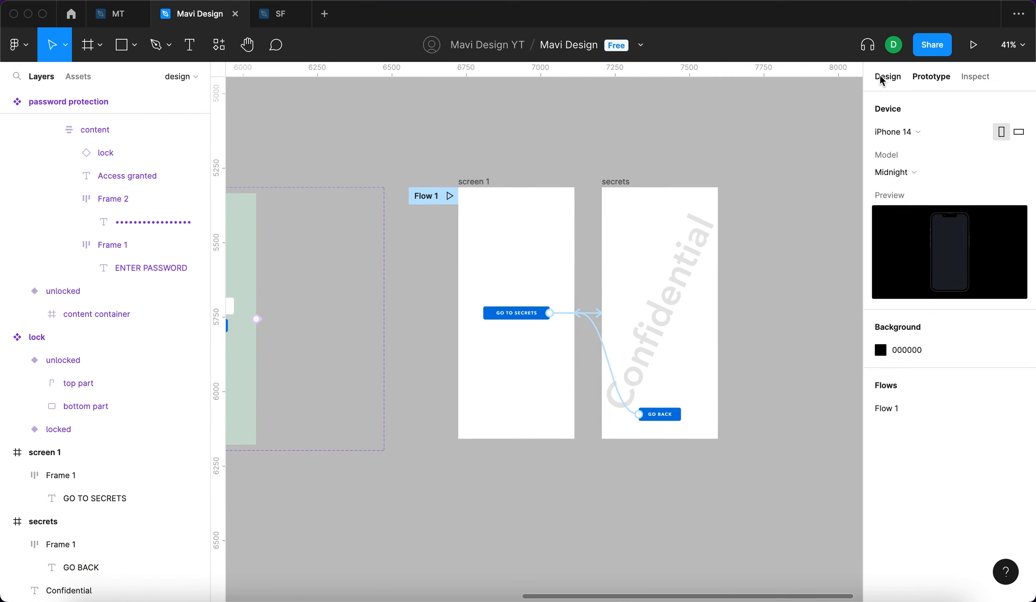
click(883, 79)
- Place an instance of the password protection component over the secrets frame and centre it horizontally and vertically within the frame
scroll(570, 122, down, 2)
scroll(572, 124, down, 3)
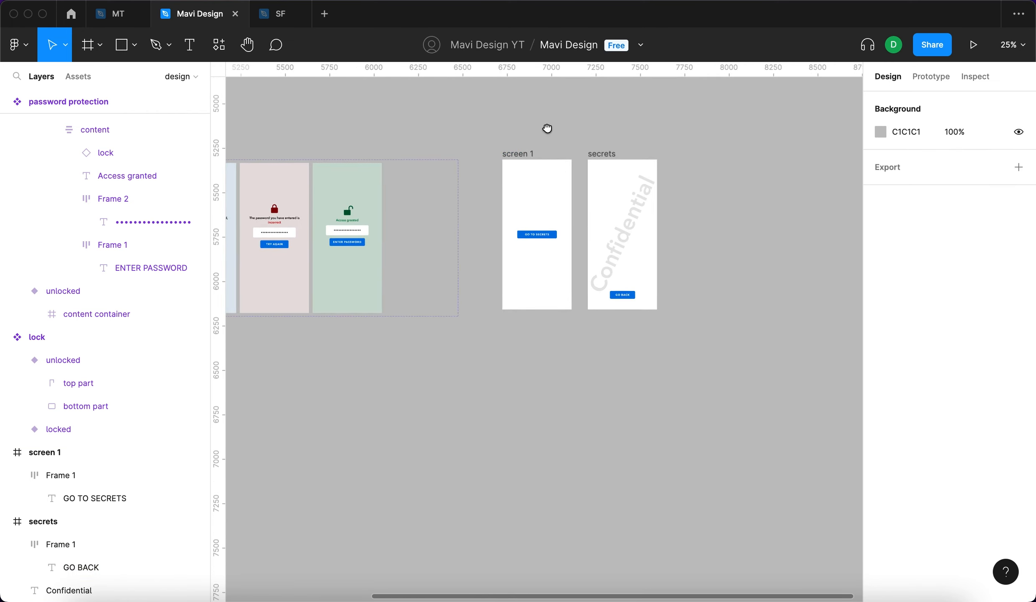
scroll(611, 157, down, 1)
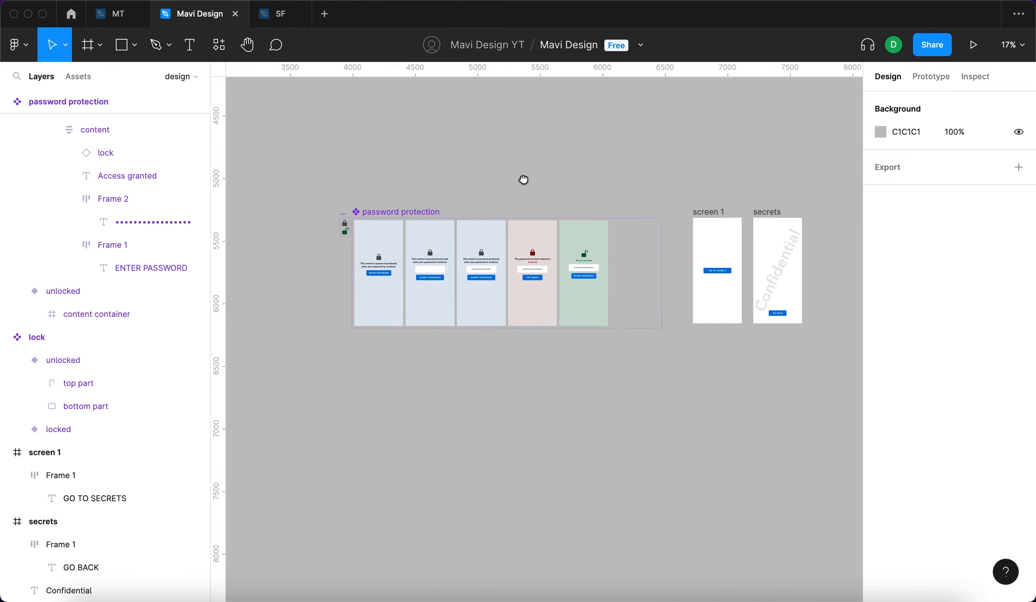
scroll(523, 178, right, 5)
scroll(523, 178, up, 2)
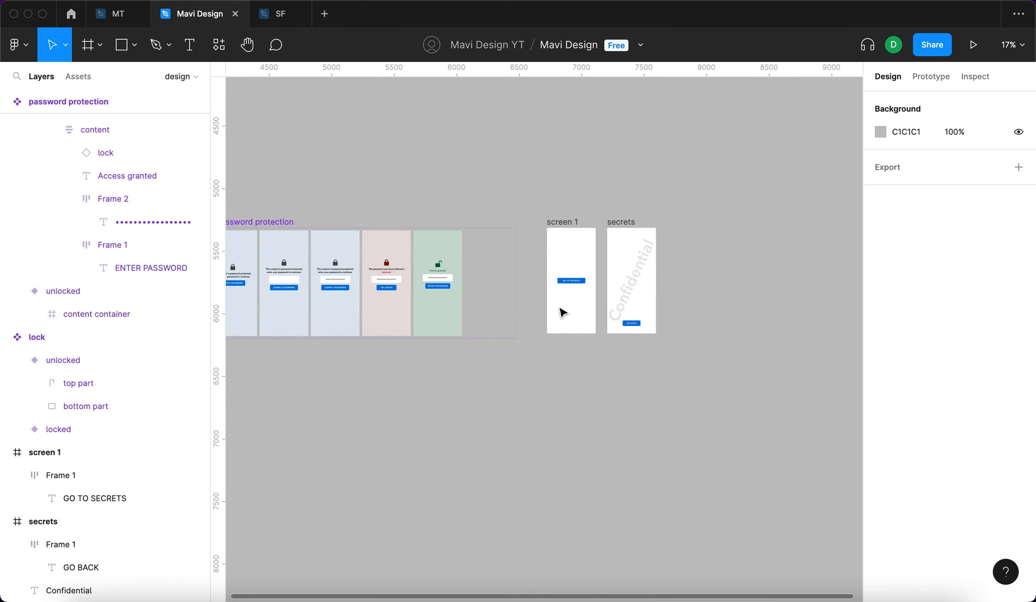
click(77, 78)
scroll(335, 162, left, 5)
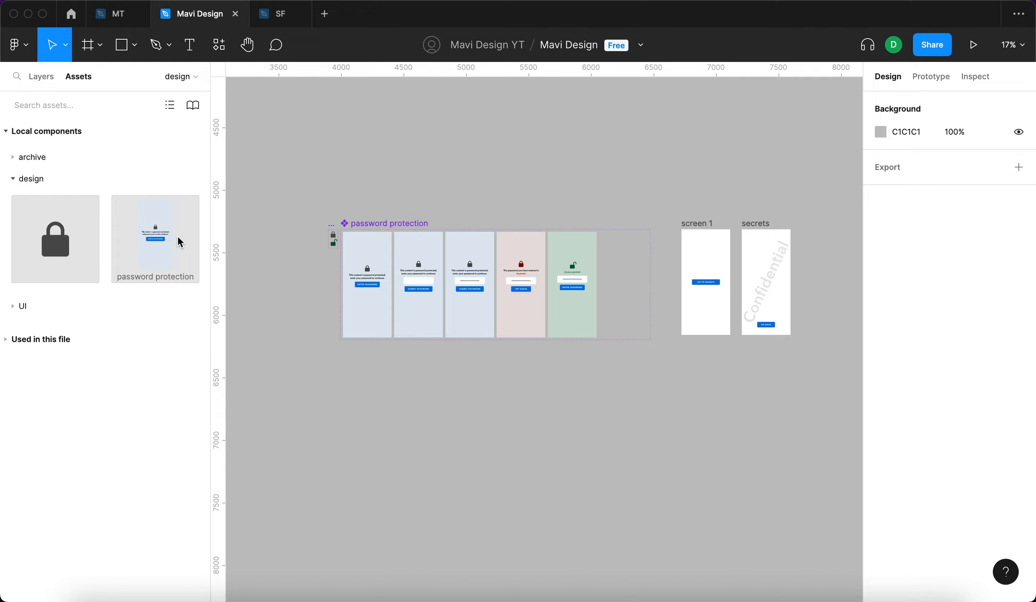
drag(155, 235, 764, 274)
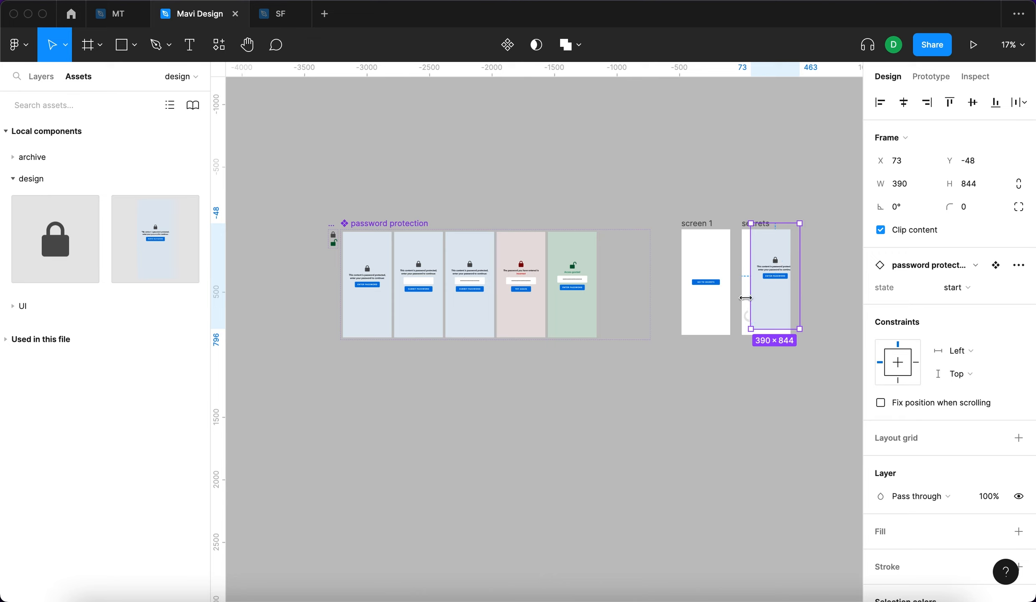
key(alt+h)
key(alt+v)
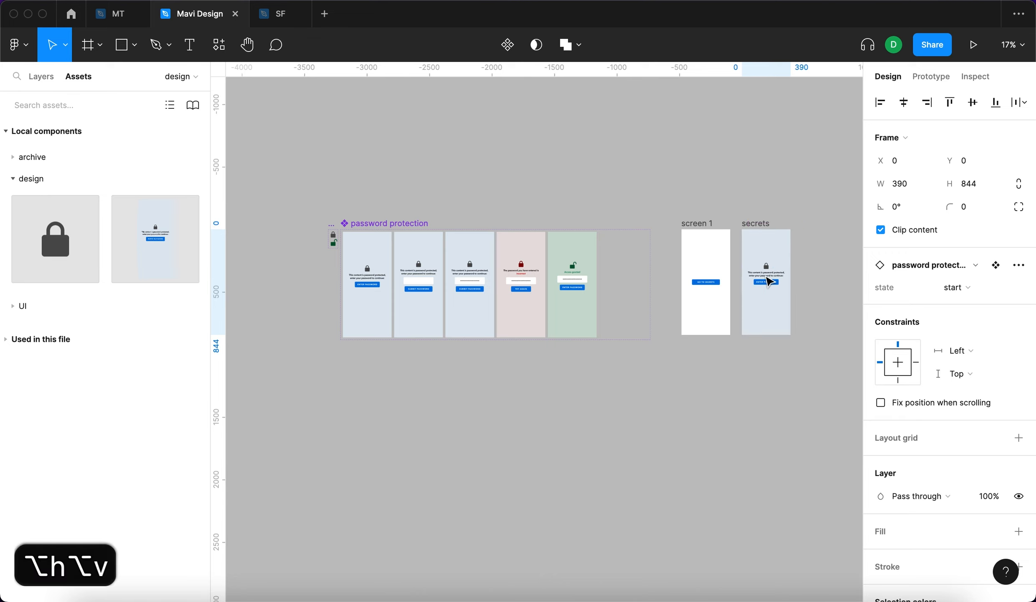
- Preview the prototype from screen 1 and follow the GO TO SECRETS button to the password-protected screen
click(707, 225)
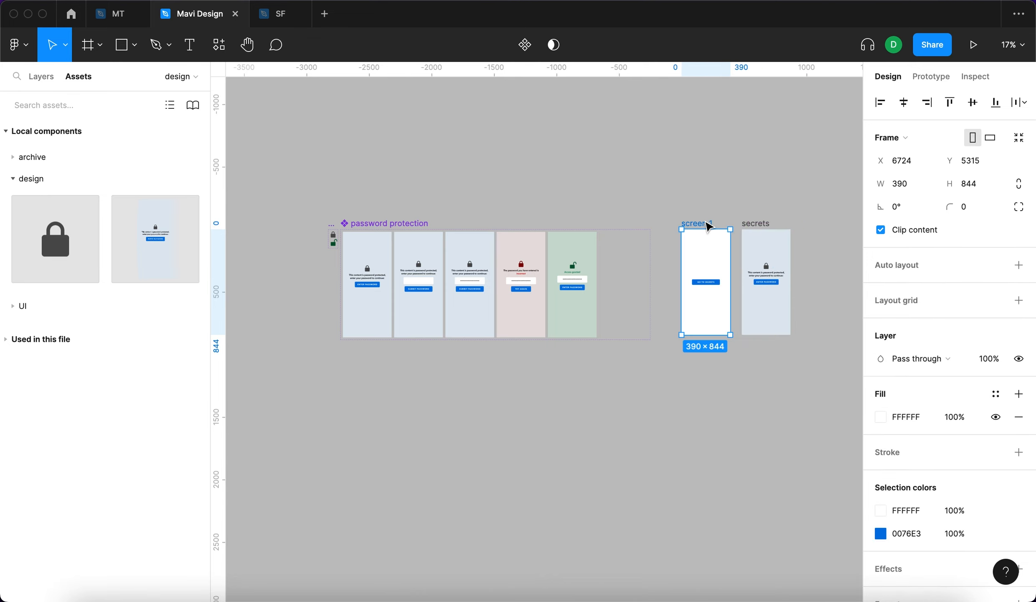
click(706, 211)
click(972, 50)
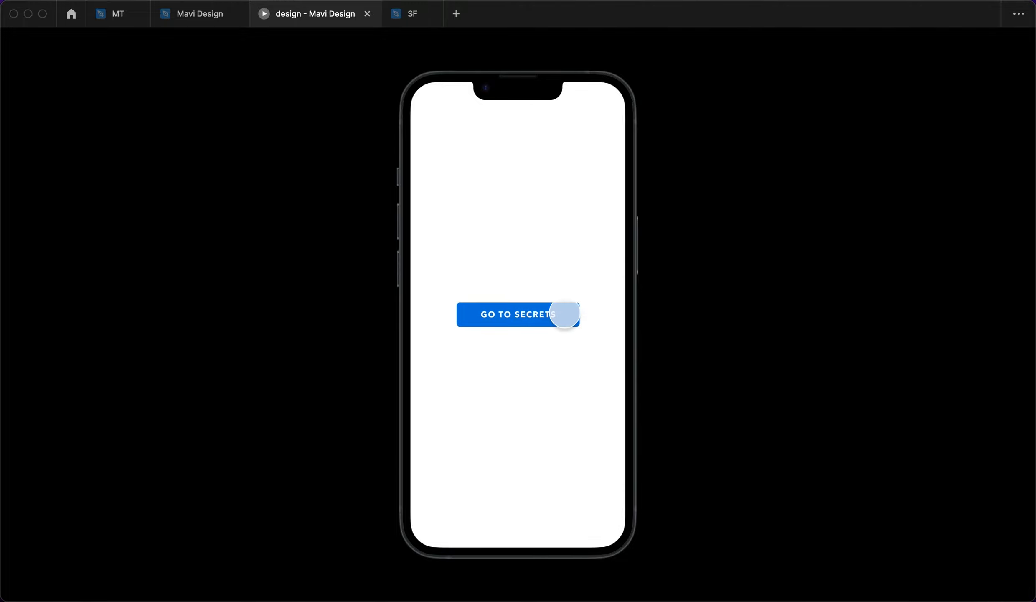
click(565, 315)
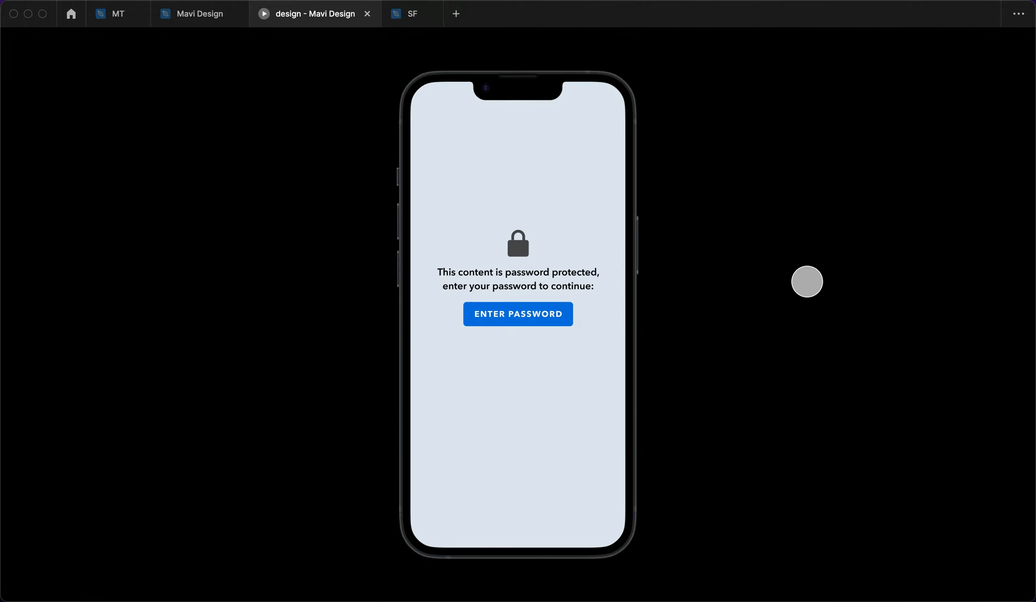